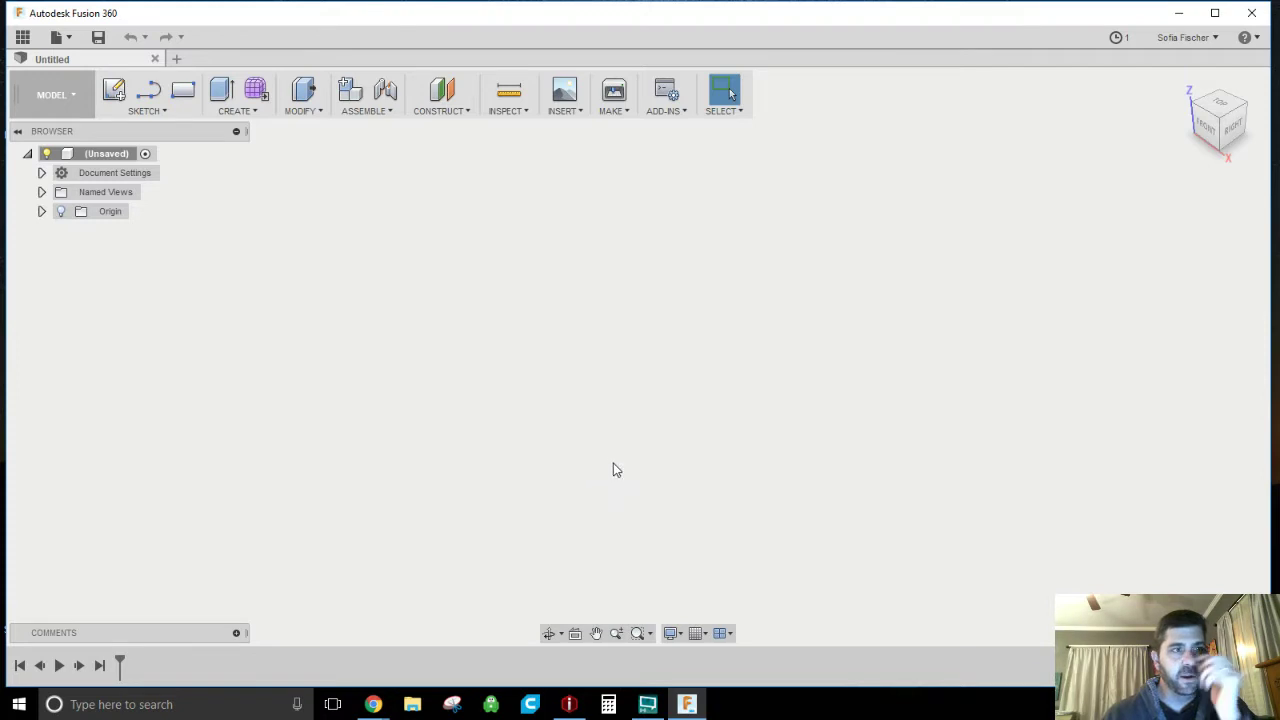
{"action": "left_click", "coordinate": [68, 39]}
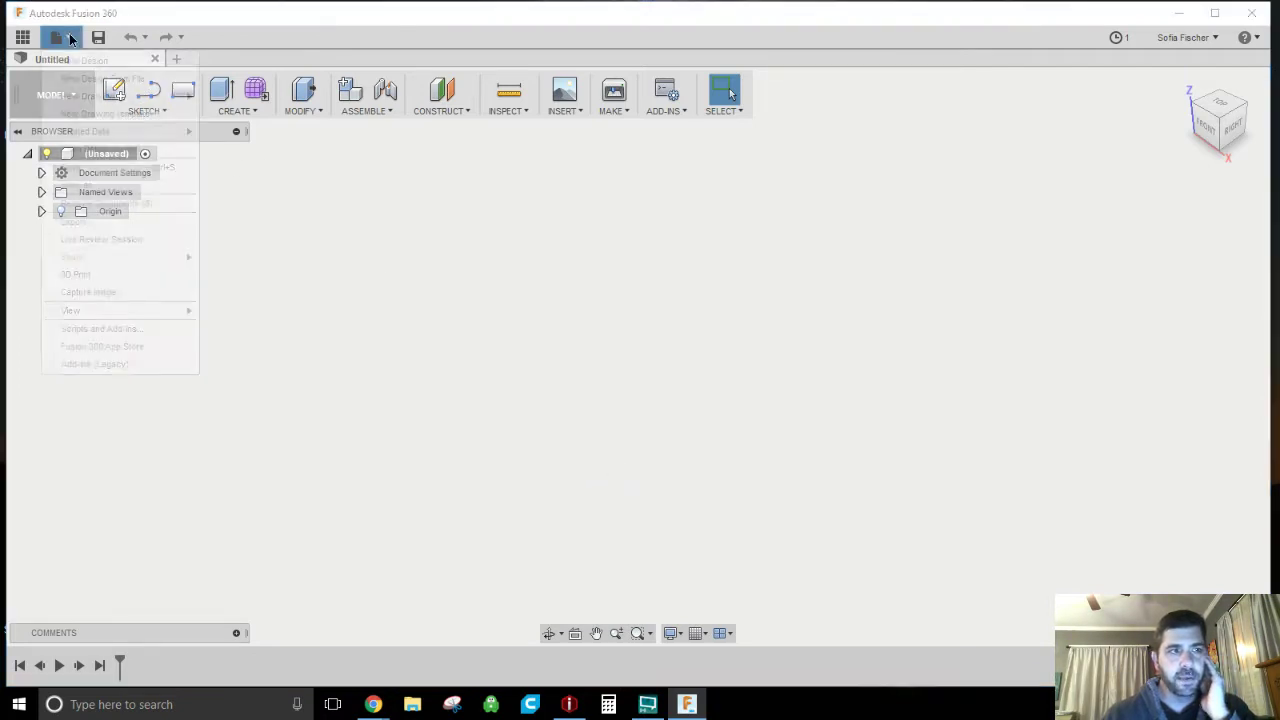
{"action": "left_click", "coordinate": [595, 337]}
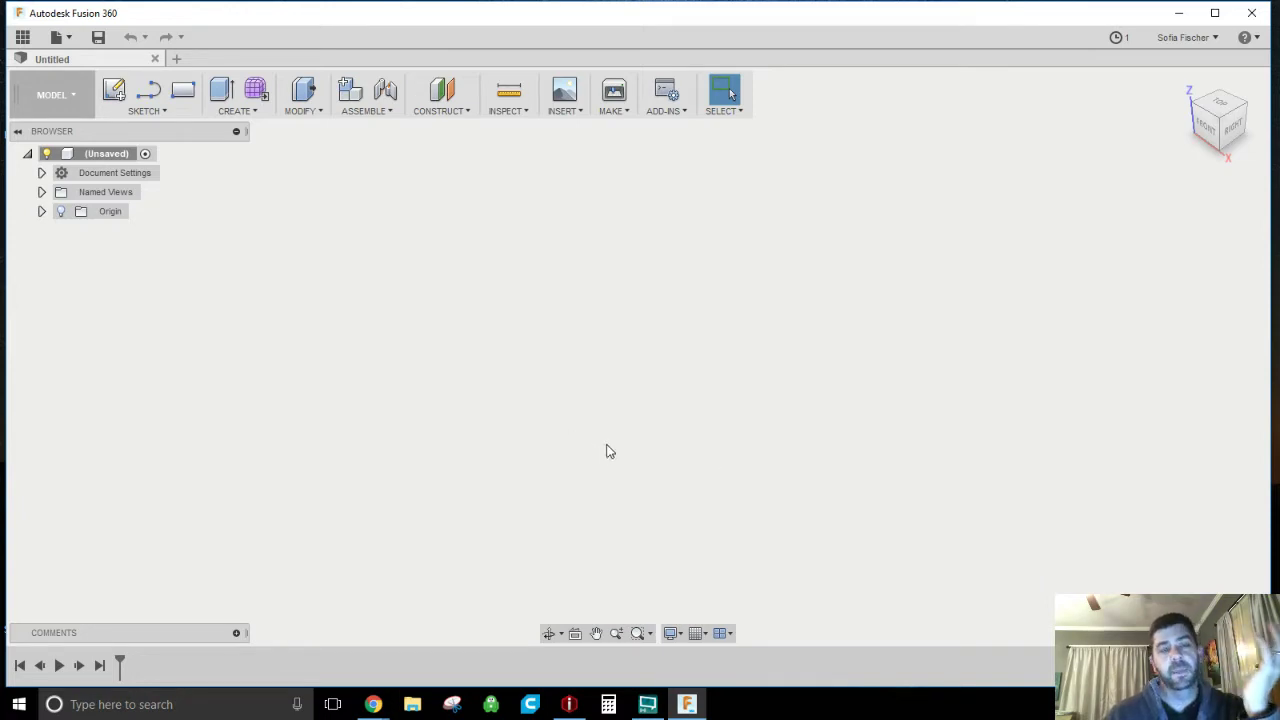
Step: Attach the rocket image as a canvas on the horizontal XY origin plane
{"action": "left_click", "coordinate": [565, 111]}
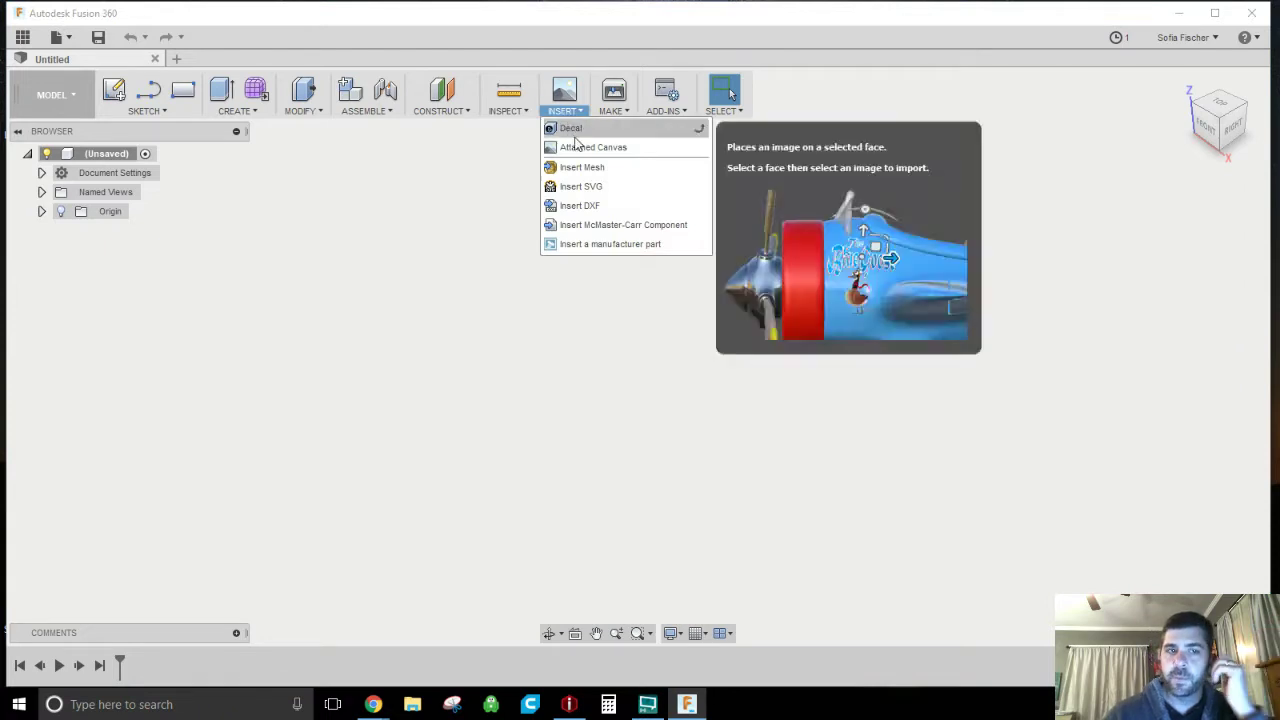
{"action": "left_click", "coordinate": [565, 112]}
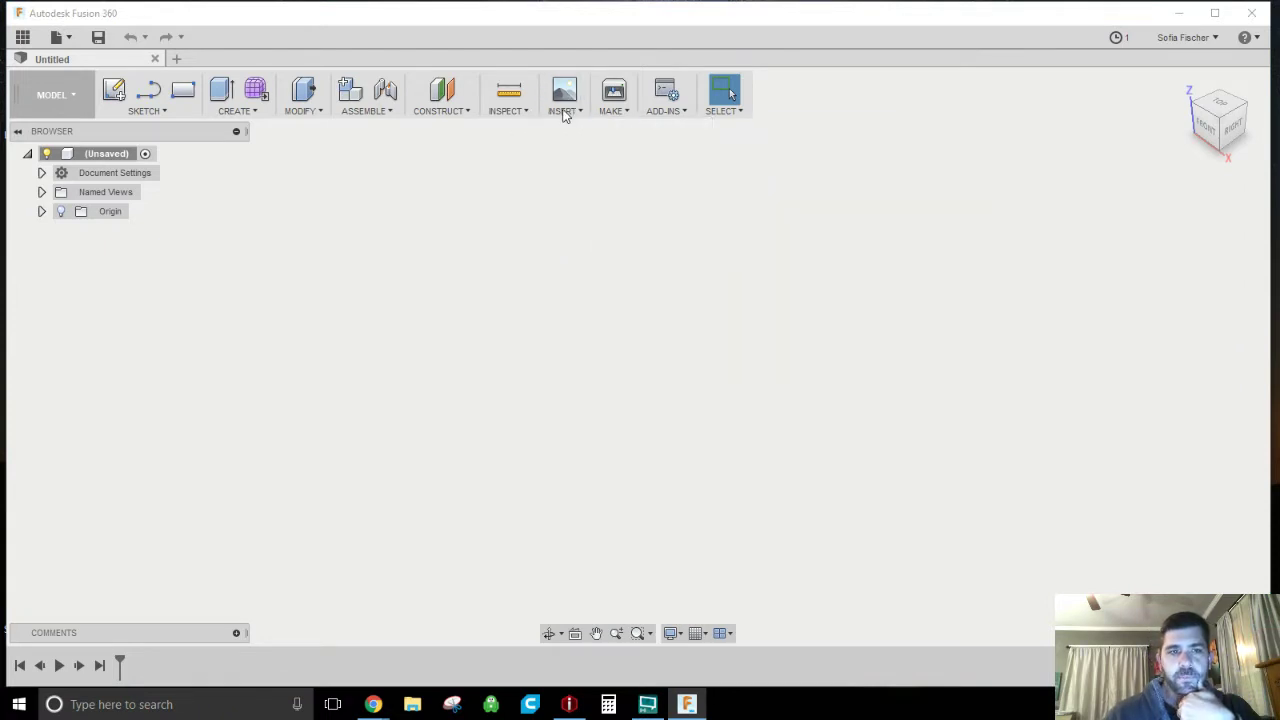
{"action": "left_click", "coordinate": [565, 112]}
{"action": "left_click", "coordinate": [578, 146]}
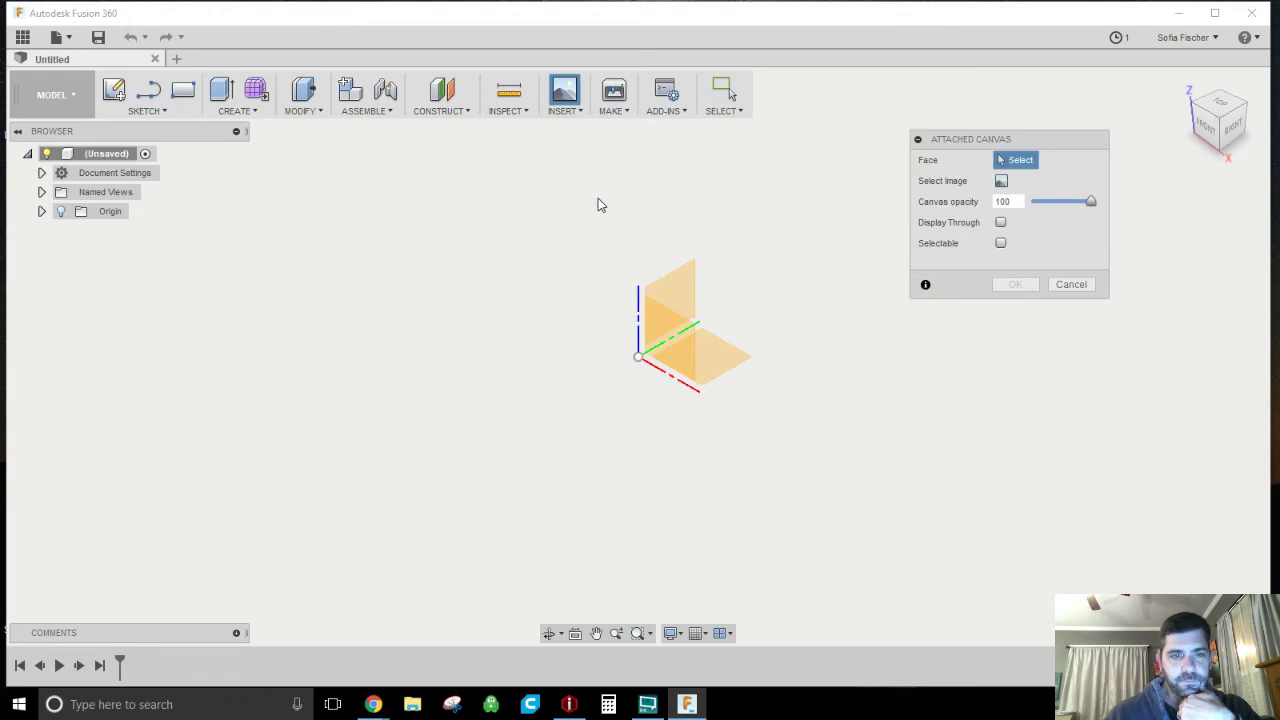
{"action": "left_click", "coordinate": [714, 361]}
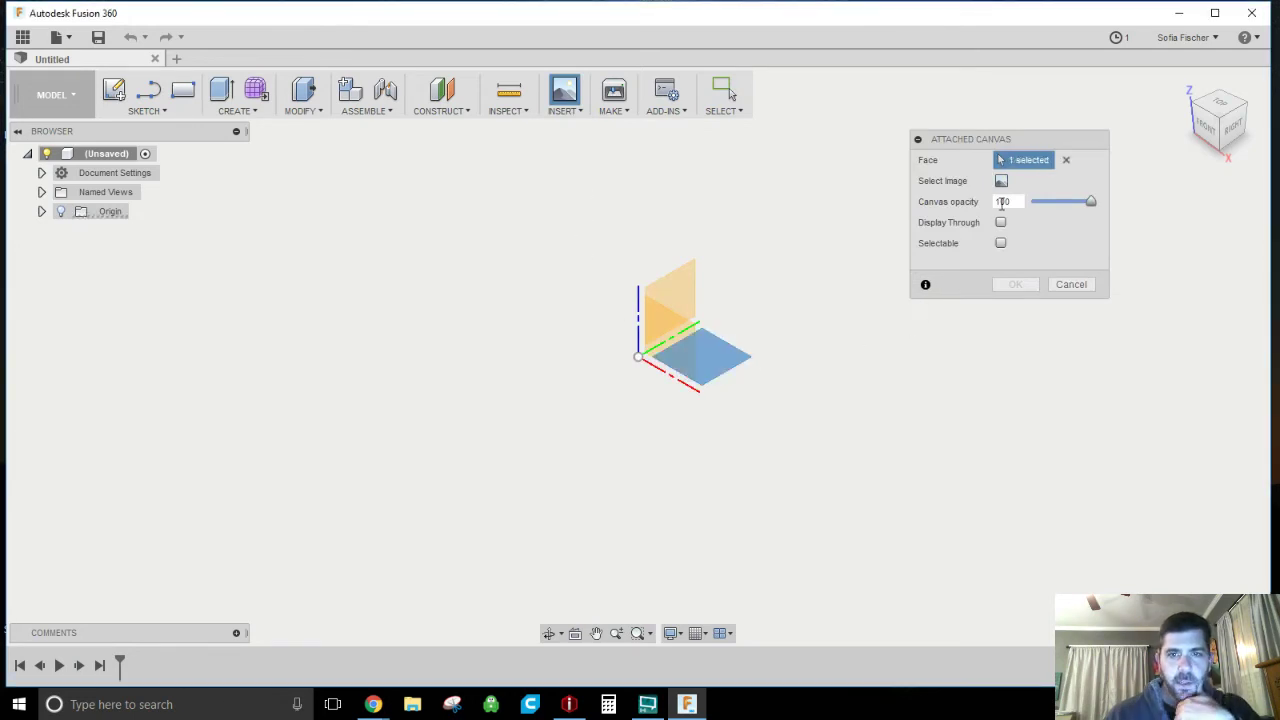
{"action": "left_click", "coordinate": [1001, 180]}
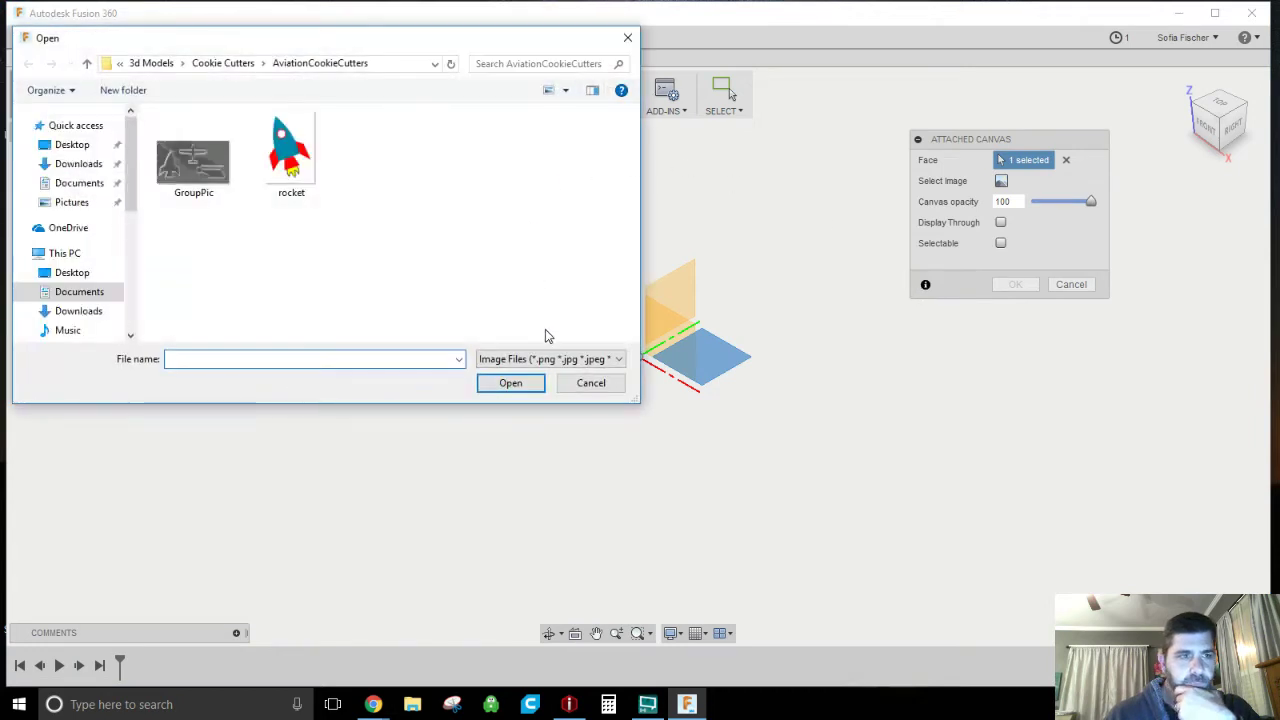
{"action": "double_click", "coordinate": [286, 152]}
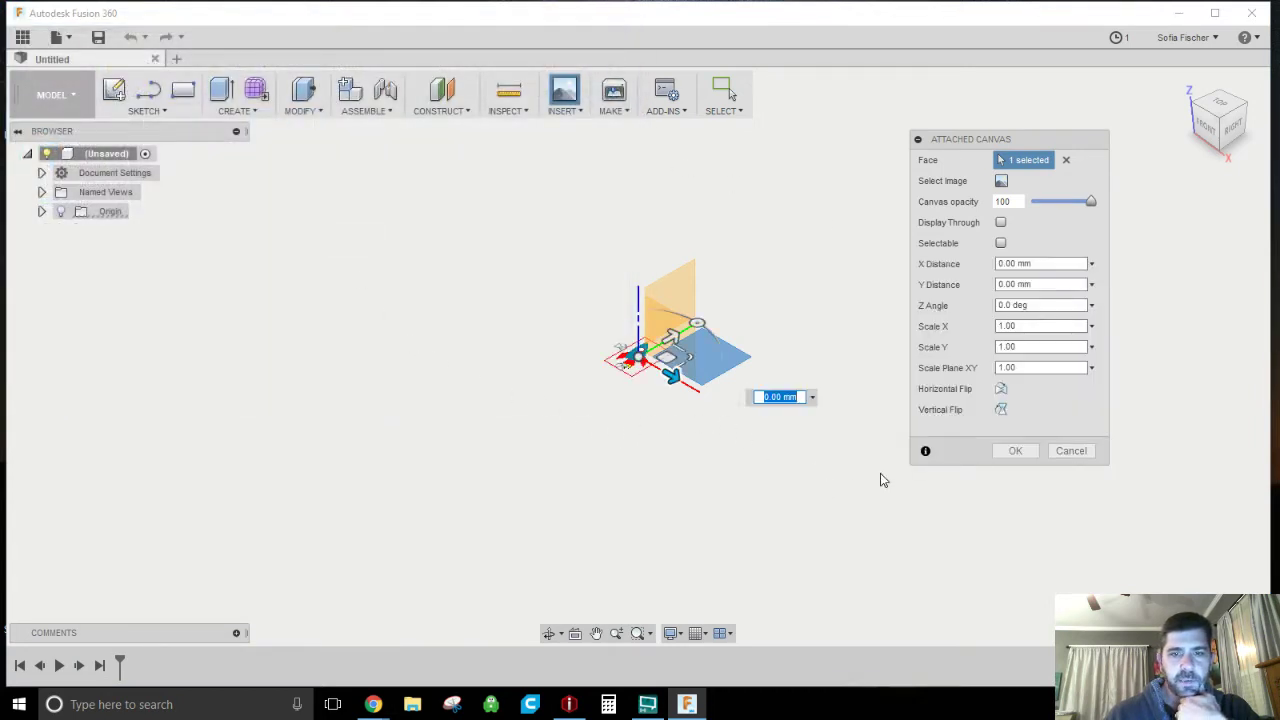
Step: Rotate the rocket canvas to a Z angle of -20 degrees and reduce its opacity to 46
{"action": "left_click", "coordinate": [1222, 108]}
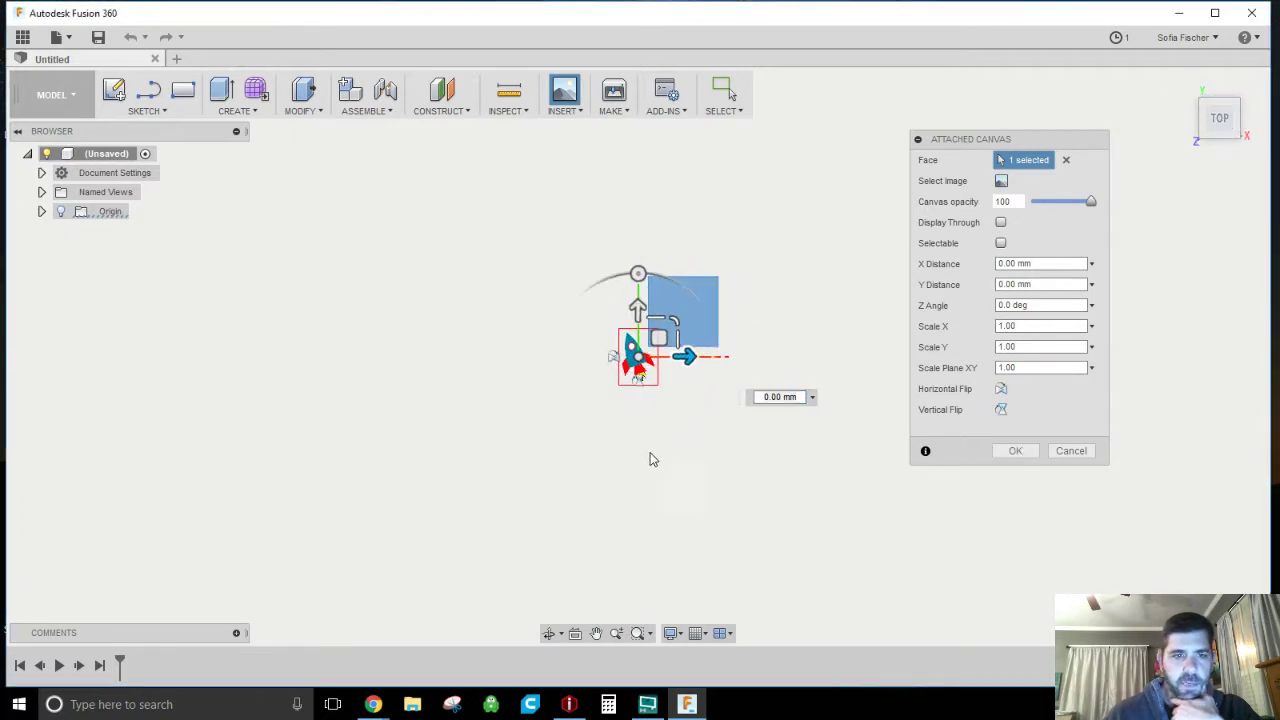
{"action": "scroll", "coordinate": [641, 380], "scroll_direction": "up", "scroll_amount": 3}
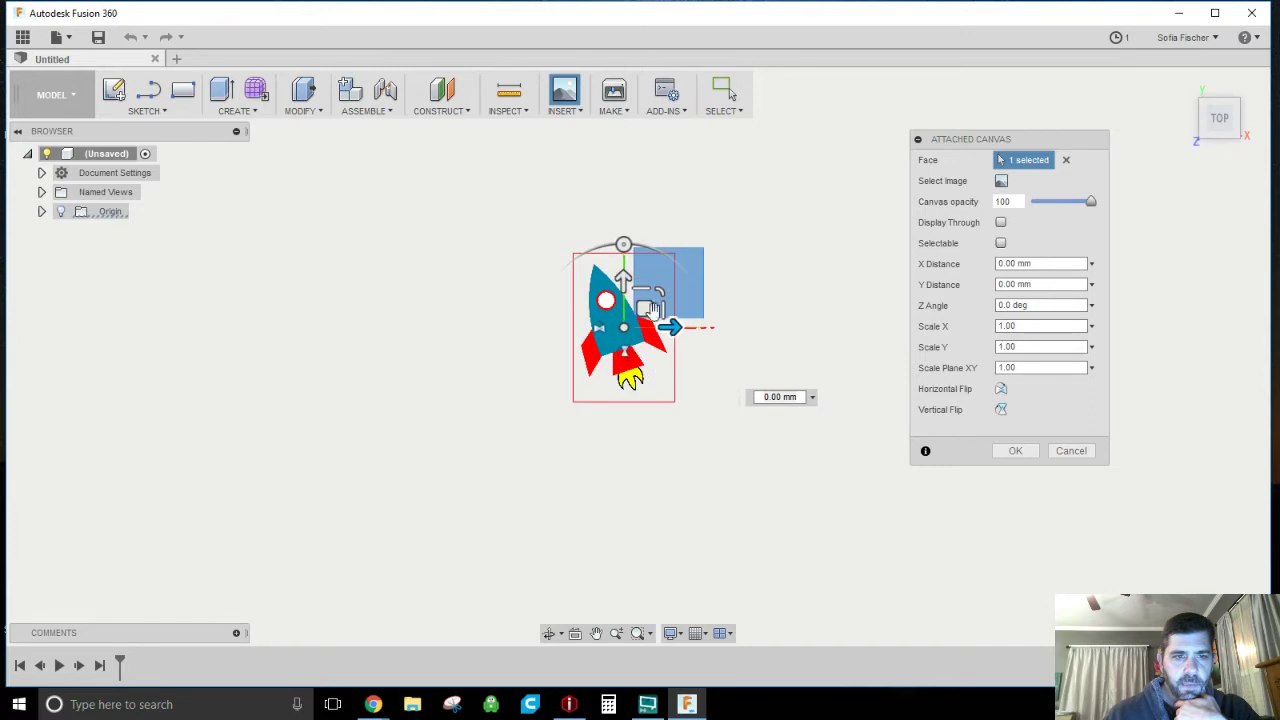
{"action": "left_click_drag", "start_coordinate": [623, 244], "coordinate": [651, 248]}
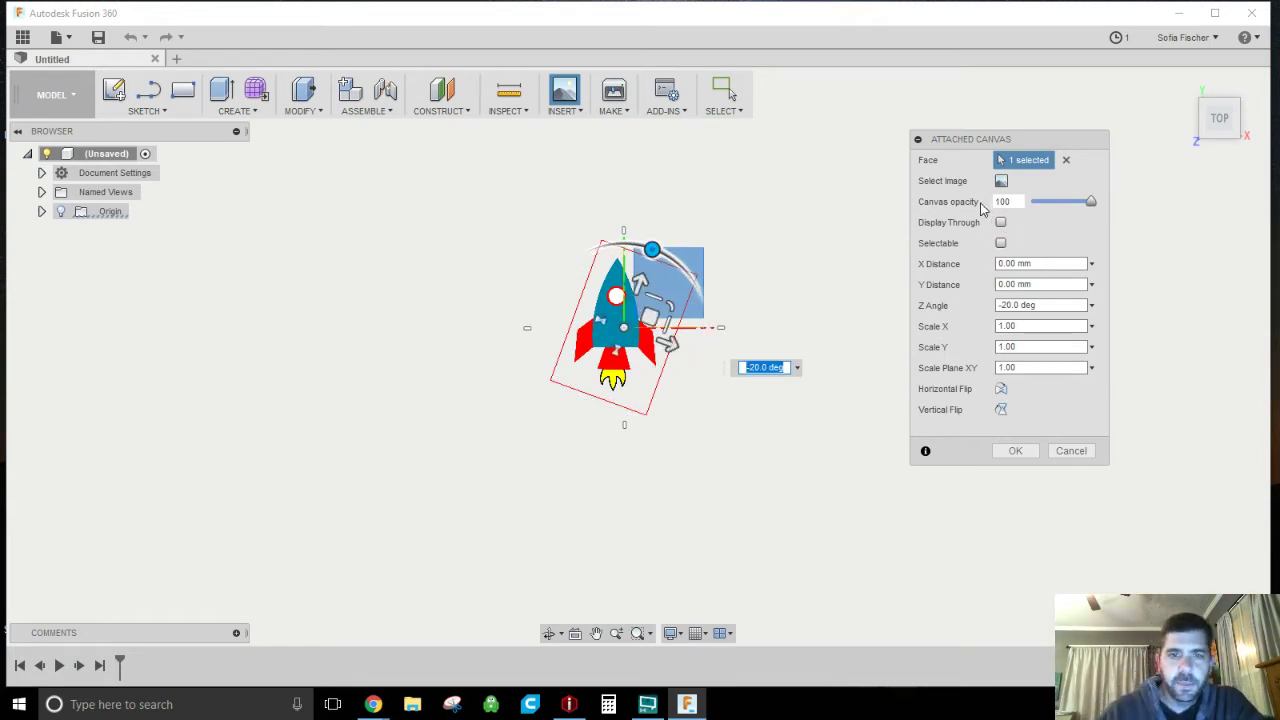
{"action": "left_click_drag", "start_coordinate": [1089, 203], "coordinate": [1060, 205]}
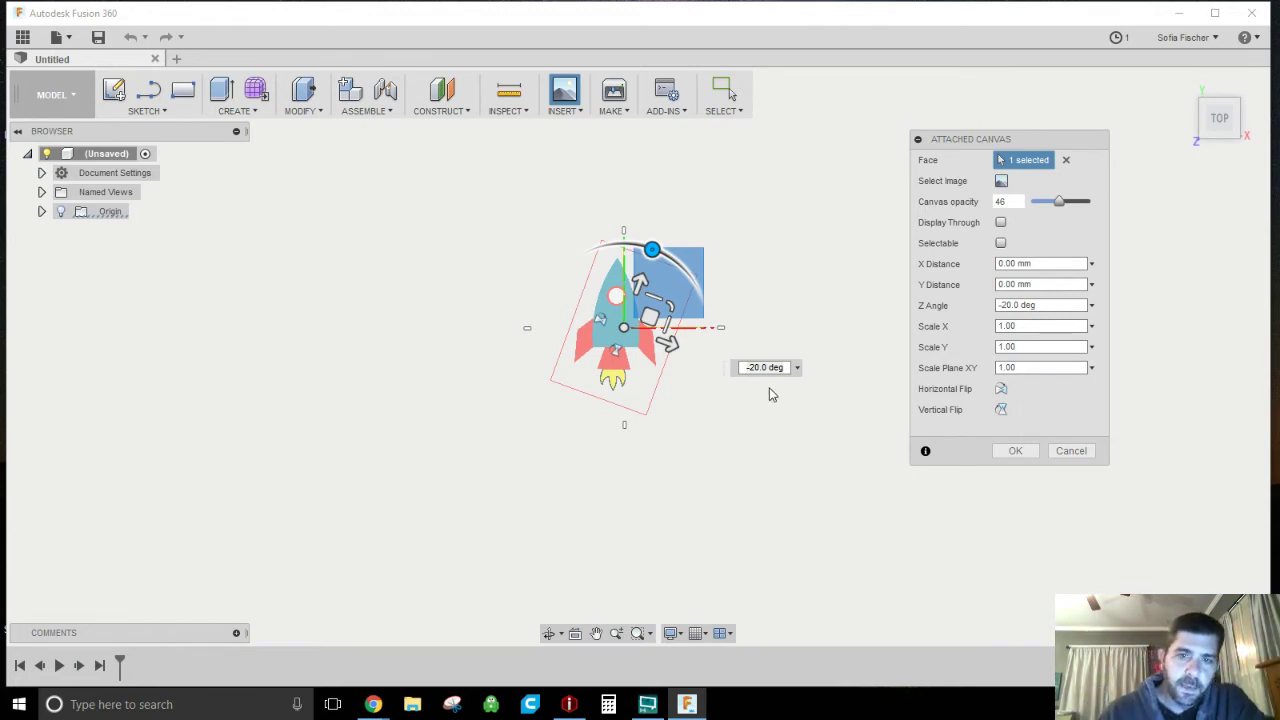
{"action": "left_click", "coordinate": [1015, 450]}
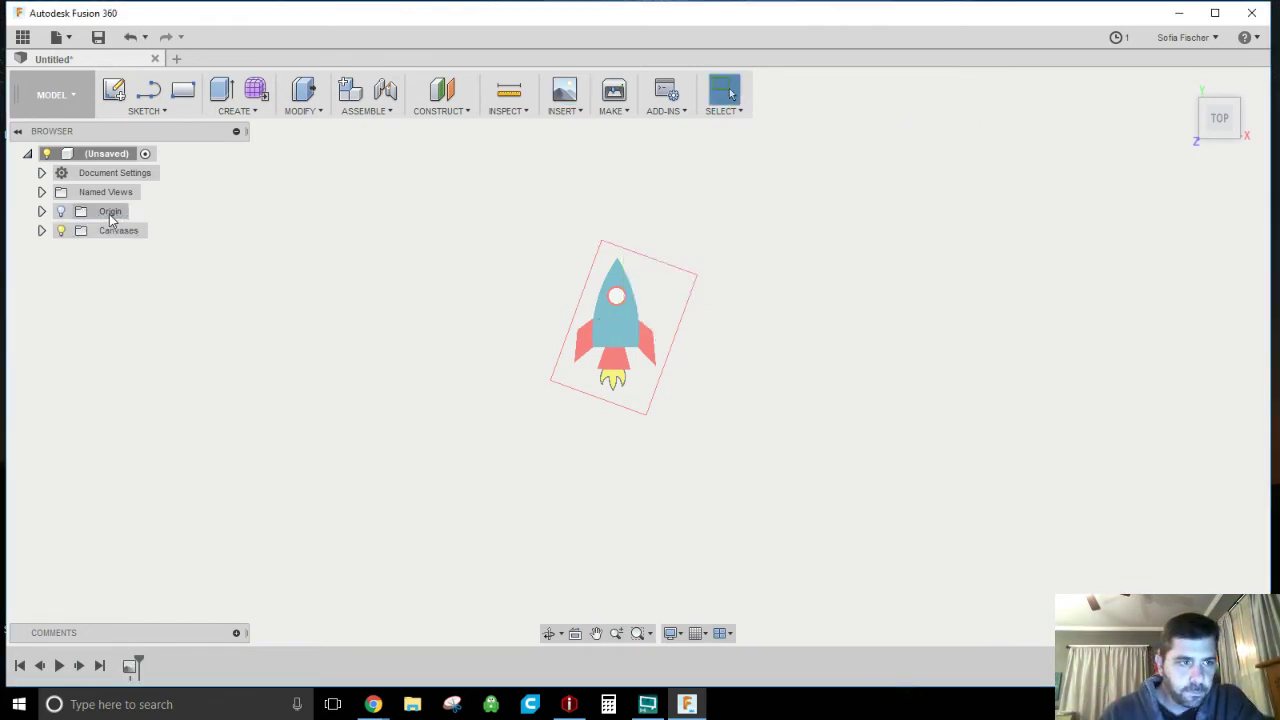
Step: Calibrate the rocket canvas to 100 mm between the nose tip and the bottom edge of the red nozzle
{"action": "left_click", "coordinate": [41, 230]}
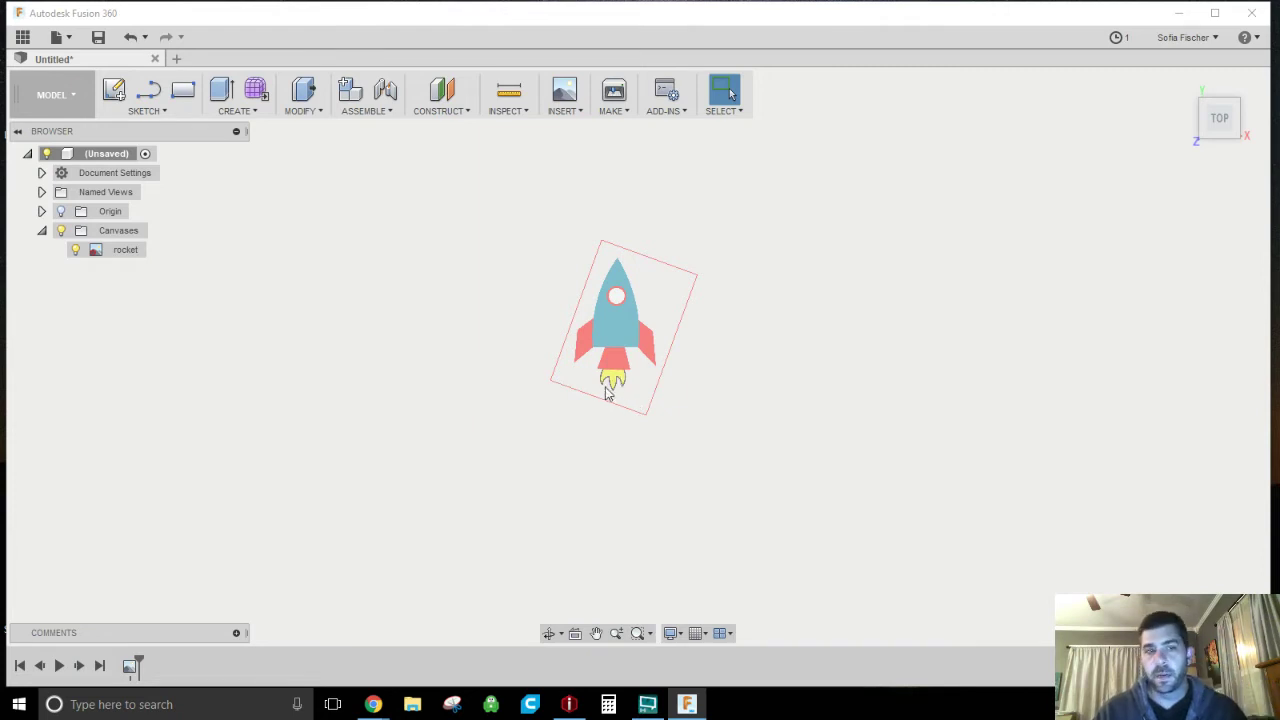
{"action": "scroll", "coordinate": [619, 336], "scroll_direction": "down", "scroll_amount": 2}
{"action": "scroll", "coordinate": [620, 332], "scroll_direction": "up", "scroll_amount": 6}
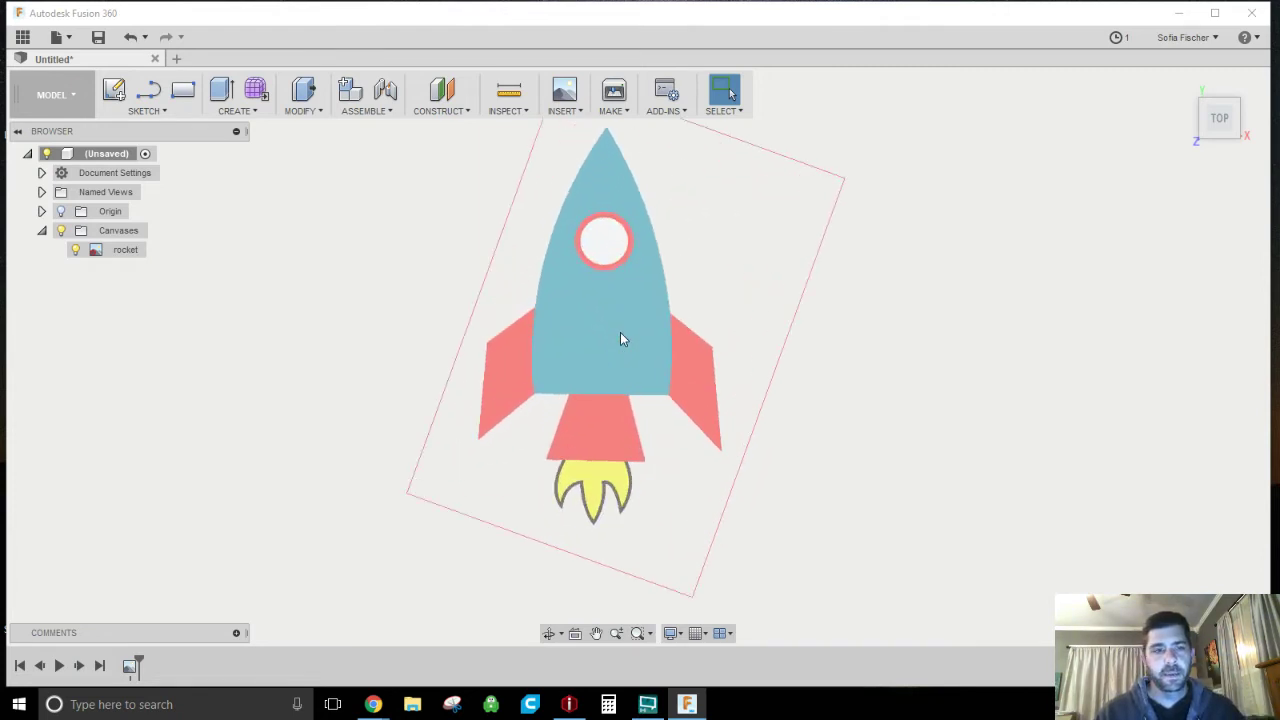
{"action": "scroll", "coordinate": [618, 485], "scroll_direction": "down", "scroll_amount": 1}
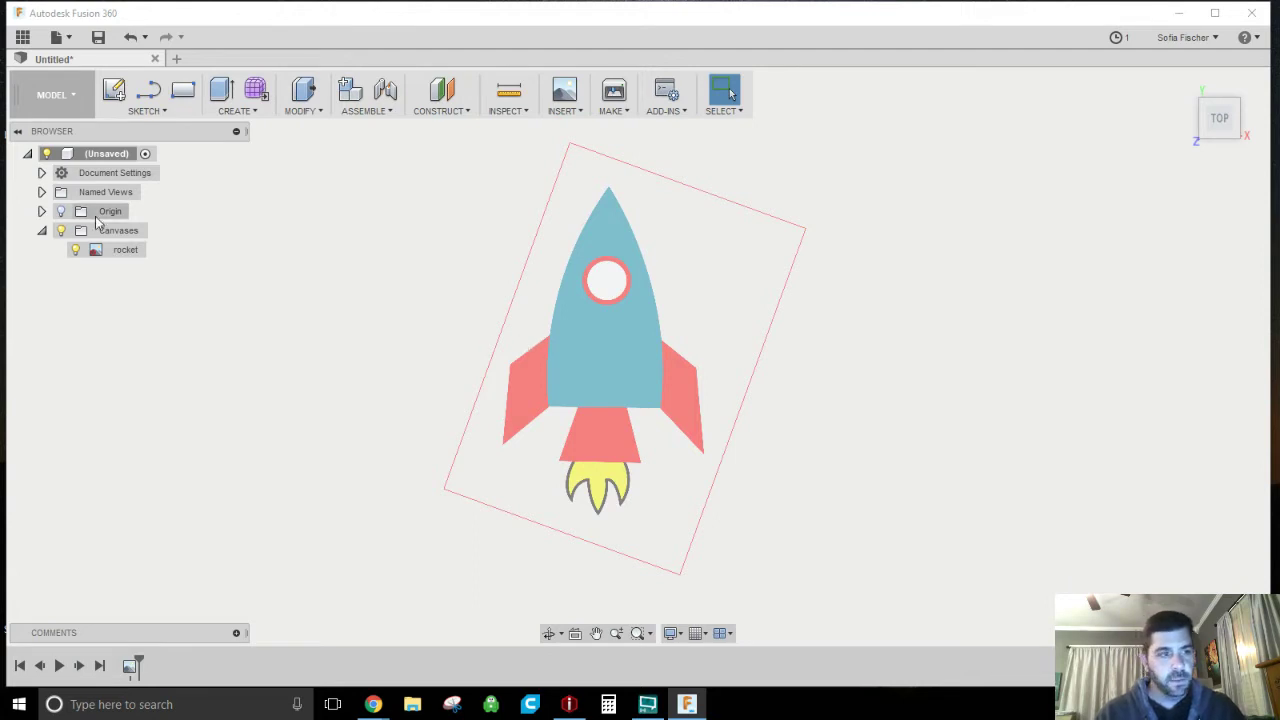
{"action": "right_click", "coordinate": [120, 251]}
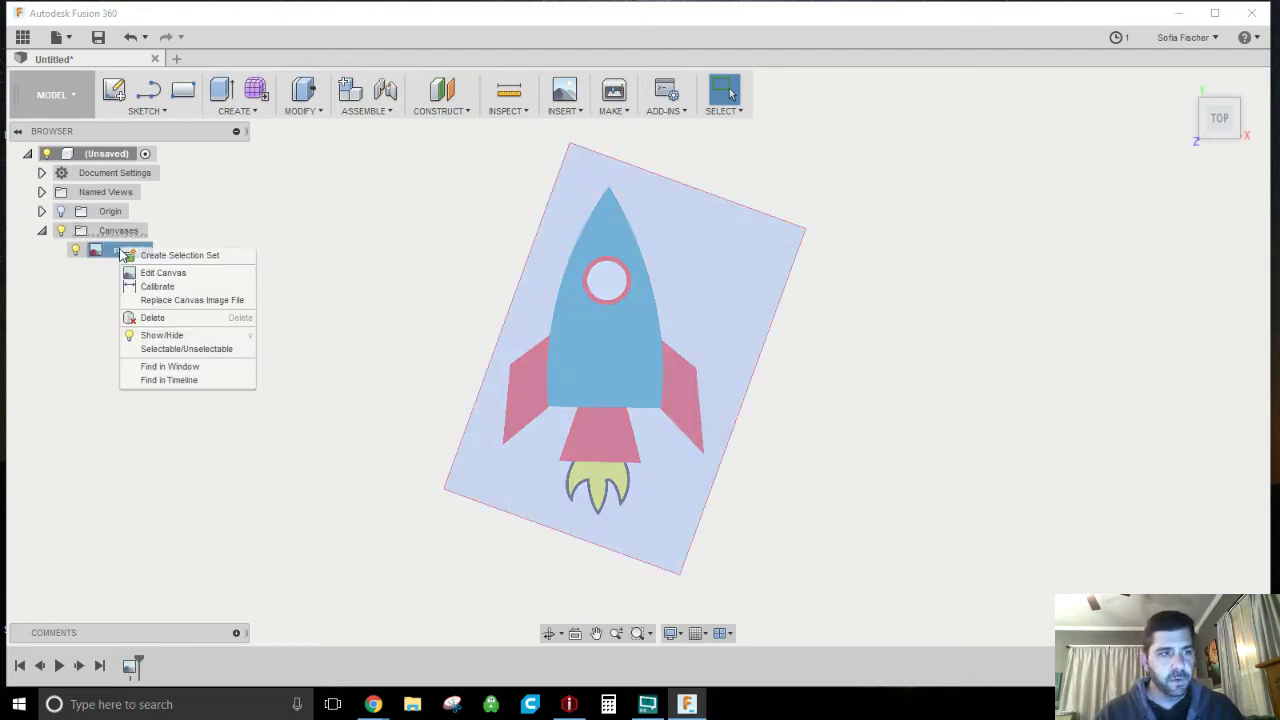
{"action": "left_click", "coordinate": [160, 287]}
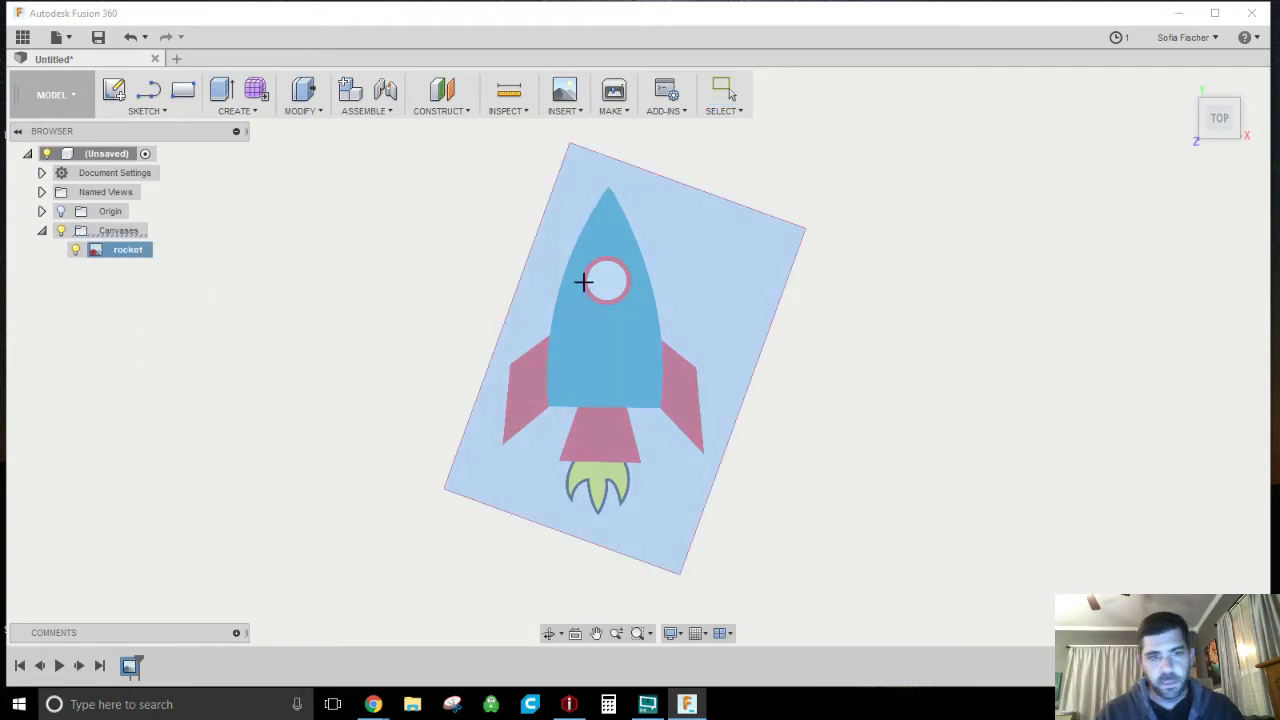
{"action": "left_click", "coordinate": [608, 187]}
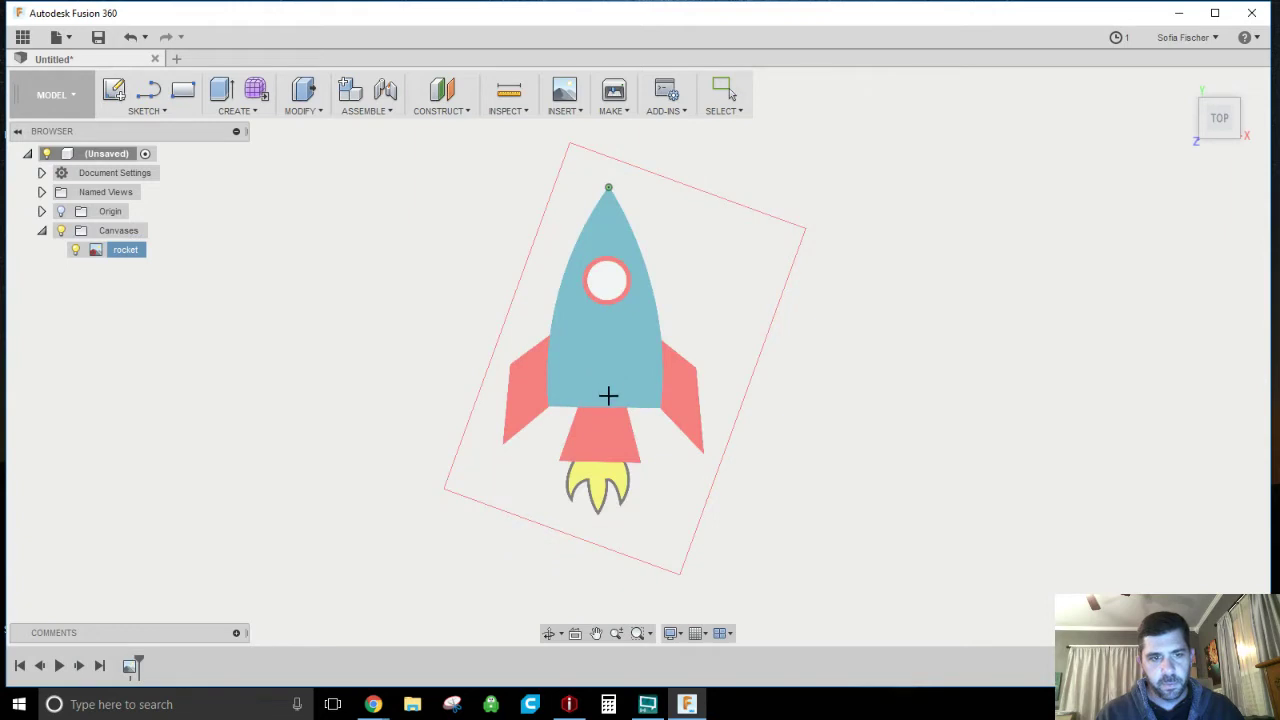
{"action": "left_click", "coordinate": [601, 461]}
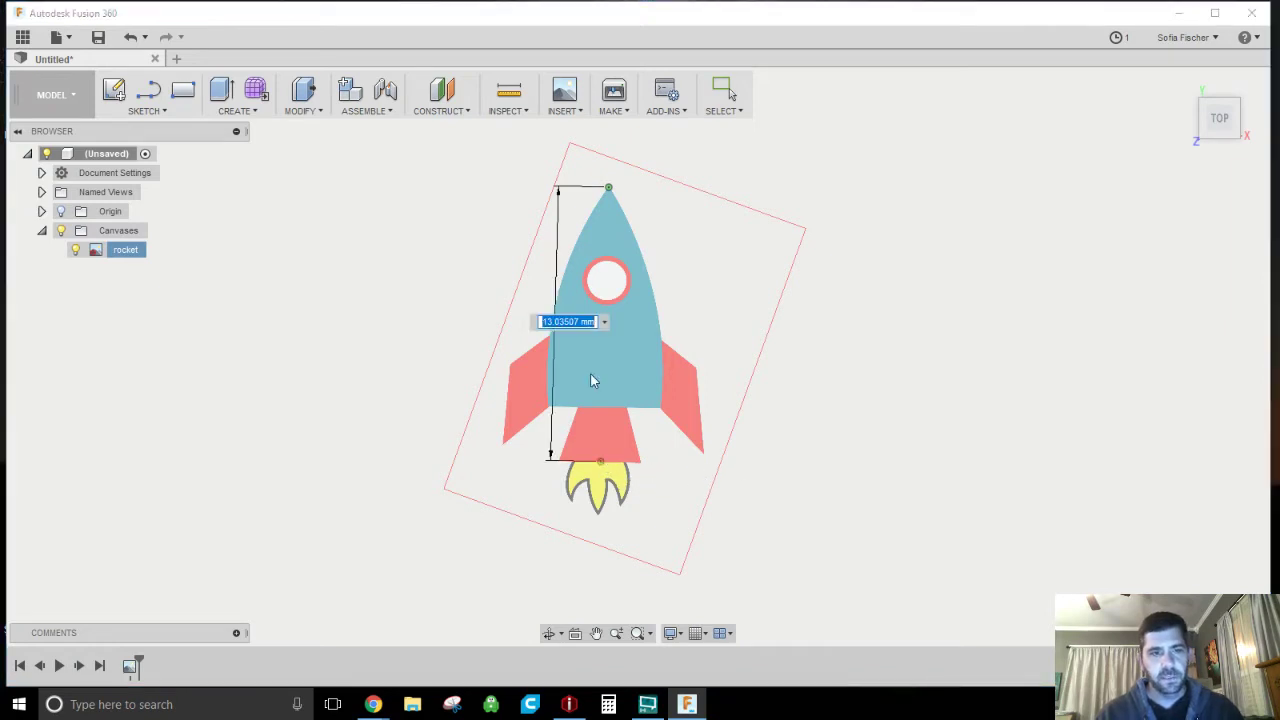
{"action": "type", "text": "100"}
{"action": "key", "text": "Return"}
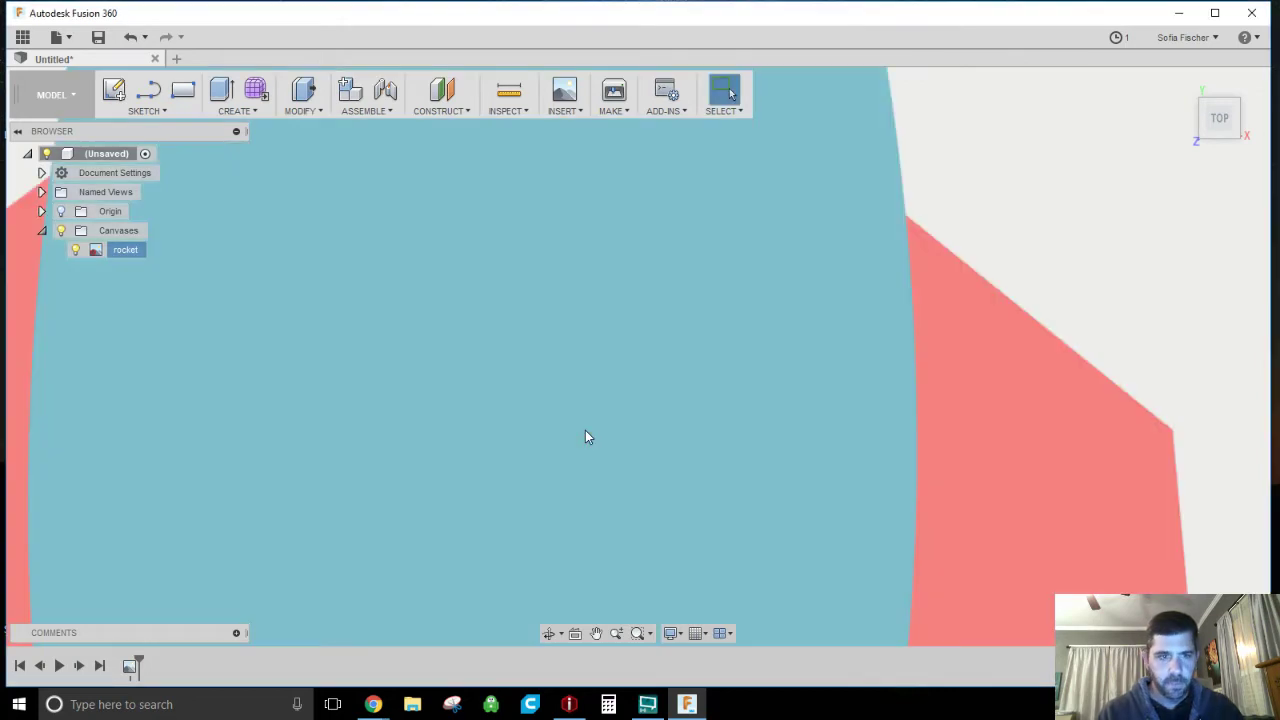
Step: In a new sketch over the canvas, trace the rocket body's left edge with a spline from the nose tip to the left fin
{"action": "scroll", "coordinate": [578, 420], "scroll_direction": "down", "scroll_amount": 10}
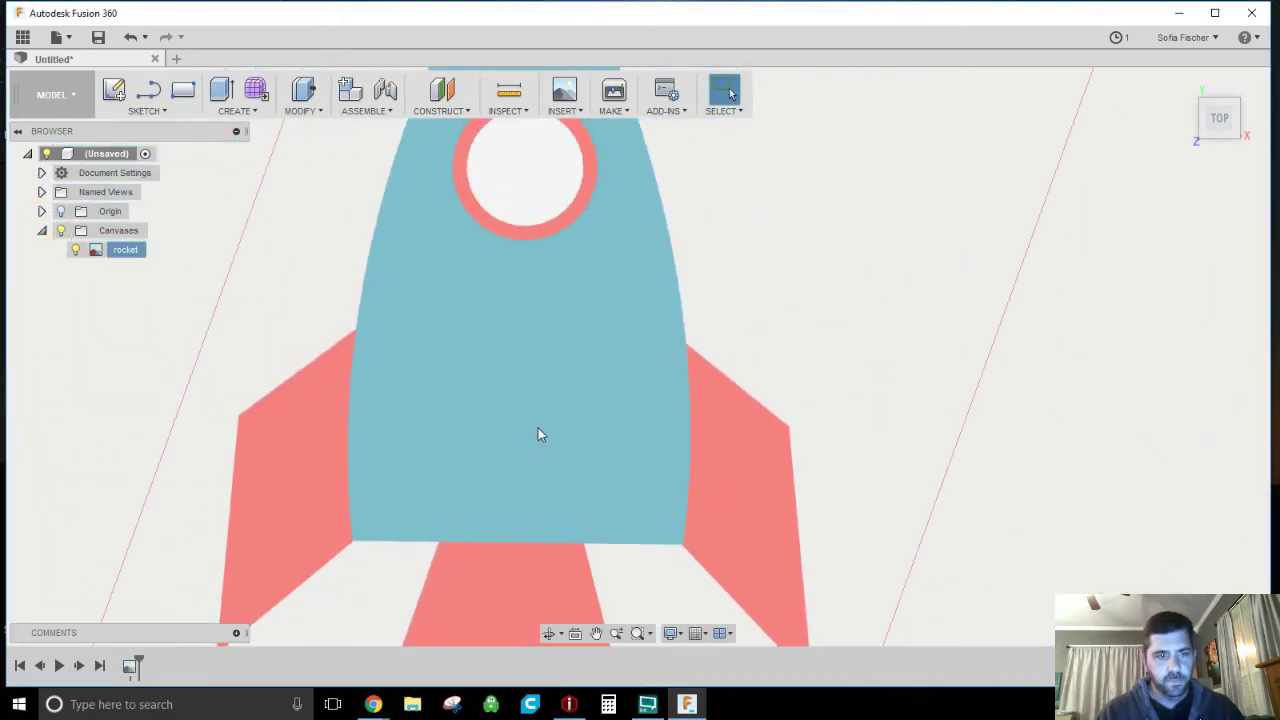
{"action": "scroll", "coordinate": [557, 451], "scroll_direction": "down", "scroll_amount": 2}
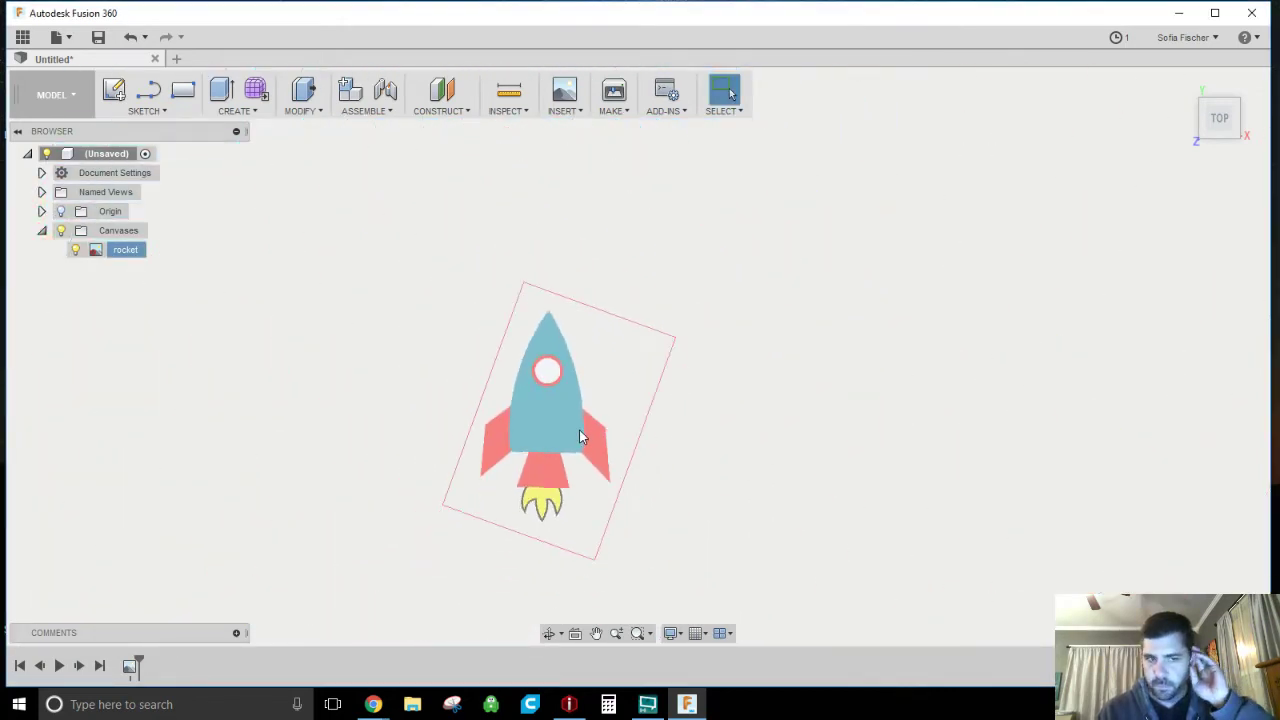
{"action": "scroll", "coordinate": [515, 457], "scroll_direction": "up", "scroll_amount": 5}
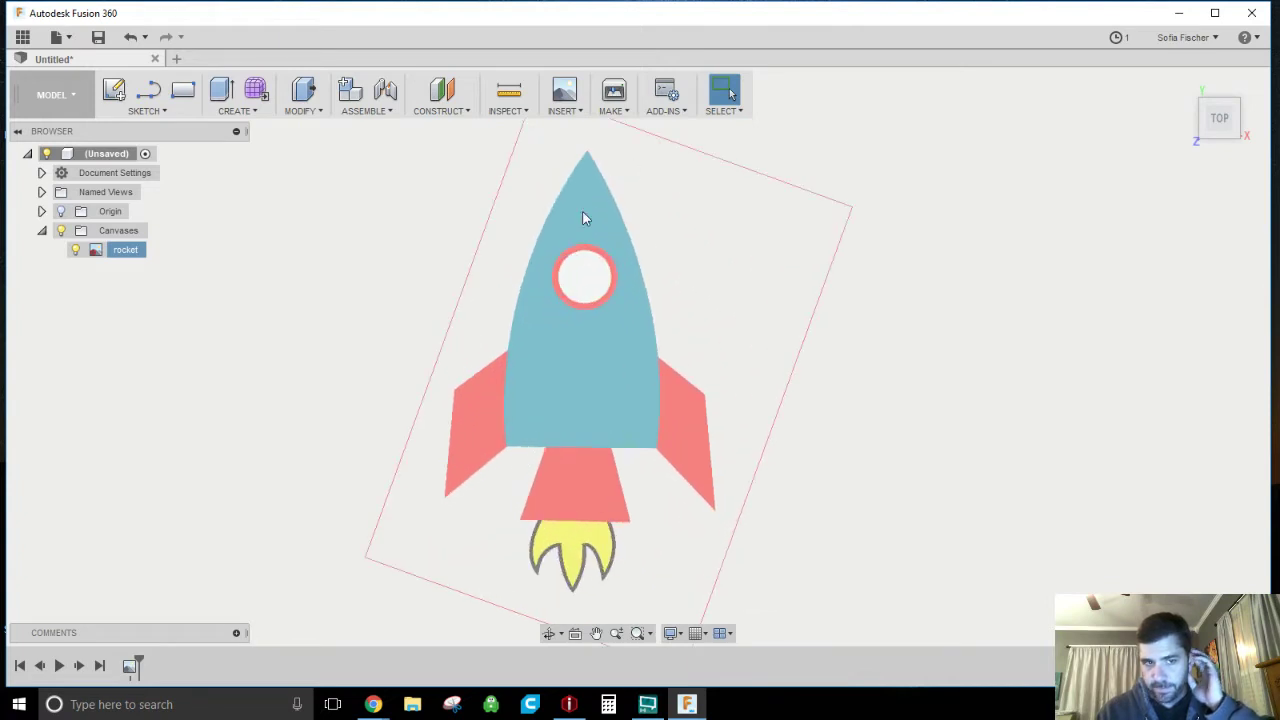
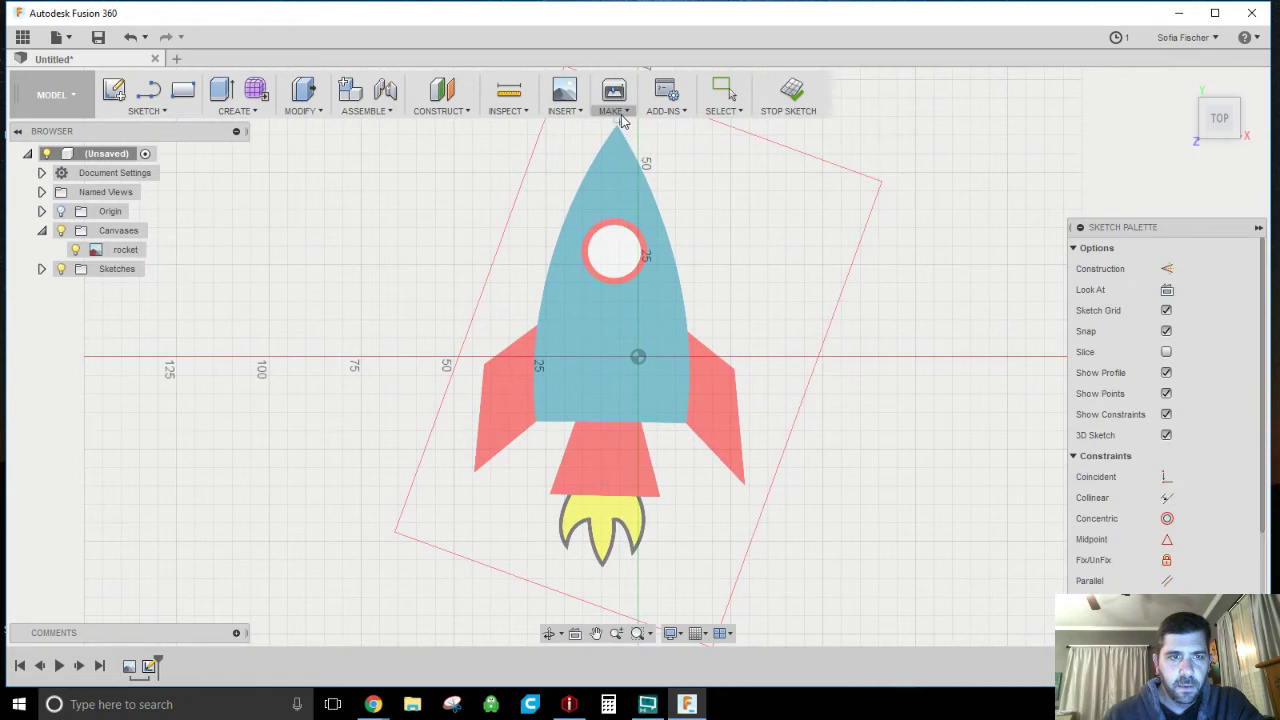
{"action": "scroll", "coordinate": [615, 250], "scroll_direction": "down", "scroll_amount": 5}
{"action": "scroll", "coordinate": [618, 212], "scroll_direction": "up", "scroll_amount": 8}
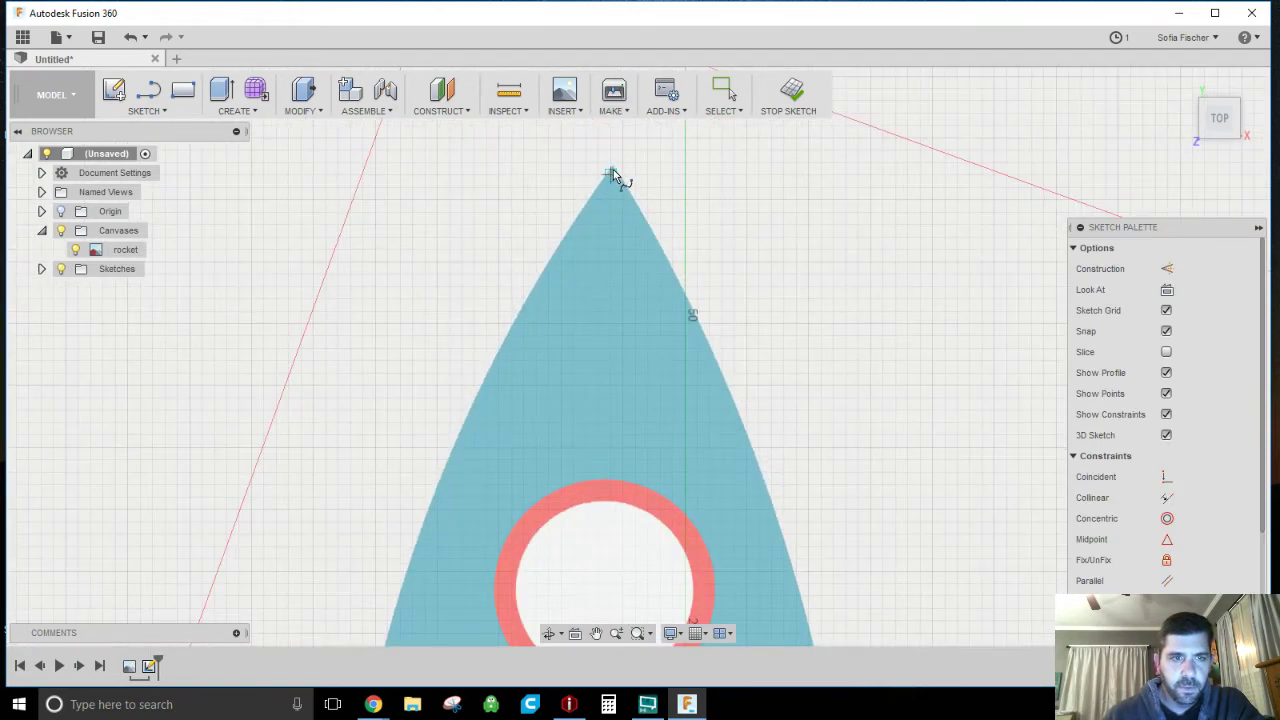
{"action": "left_click", "coordinate": [610, 175]}
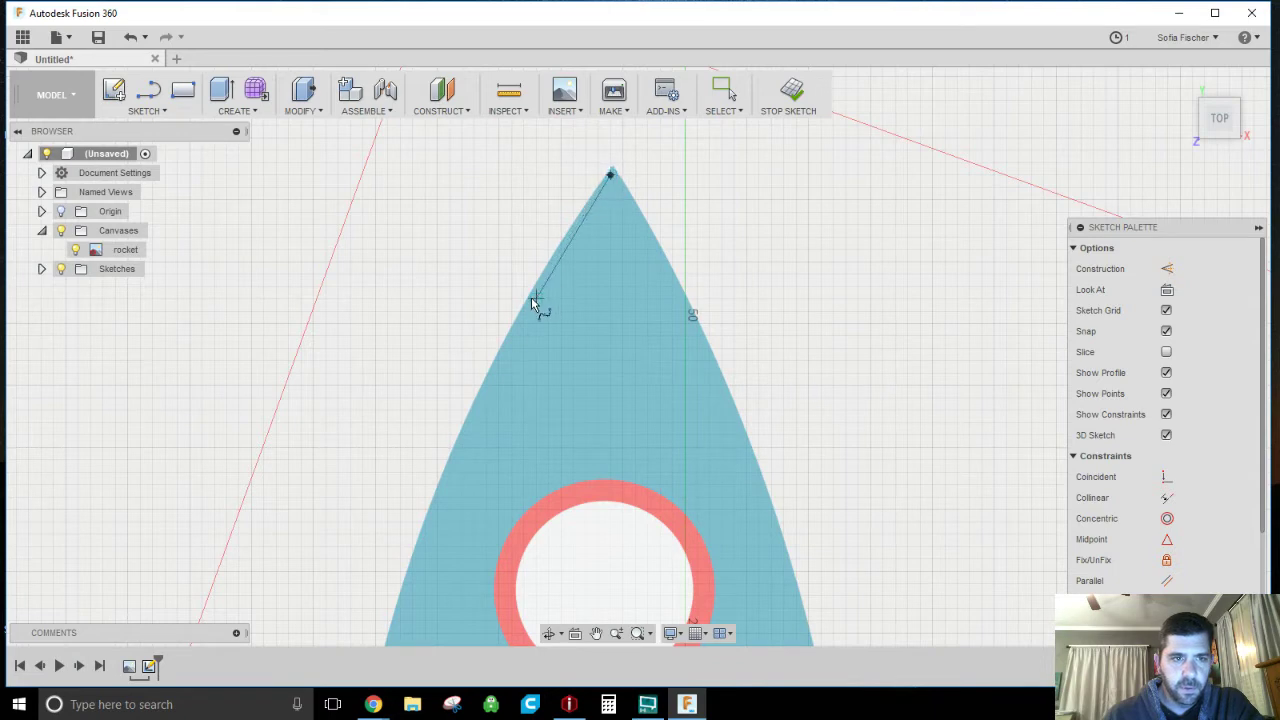
{"action": "left_click", "coordinate": [524, 298]}
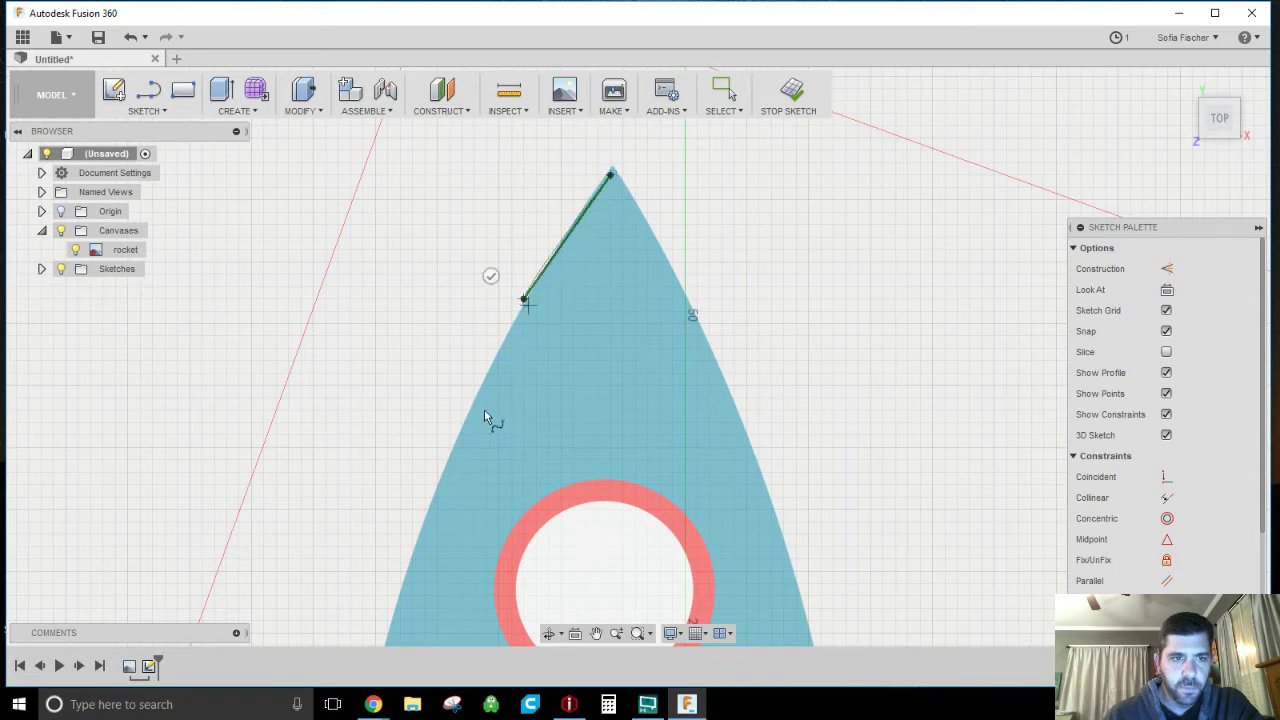
{"action": "left_click", "coordinate": [413, 559]}
{"action": "scroll", "coordinate": [506, 445], "scroll_direction": "down", "scroll_amount": 3}
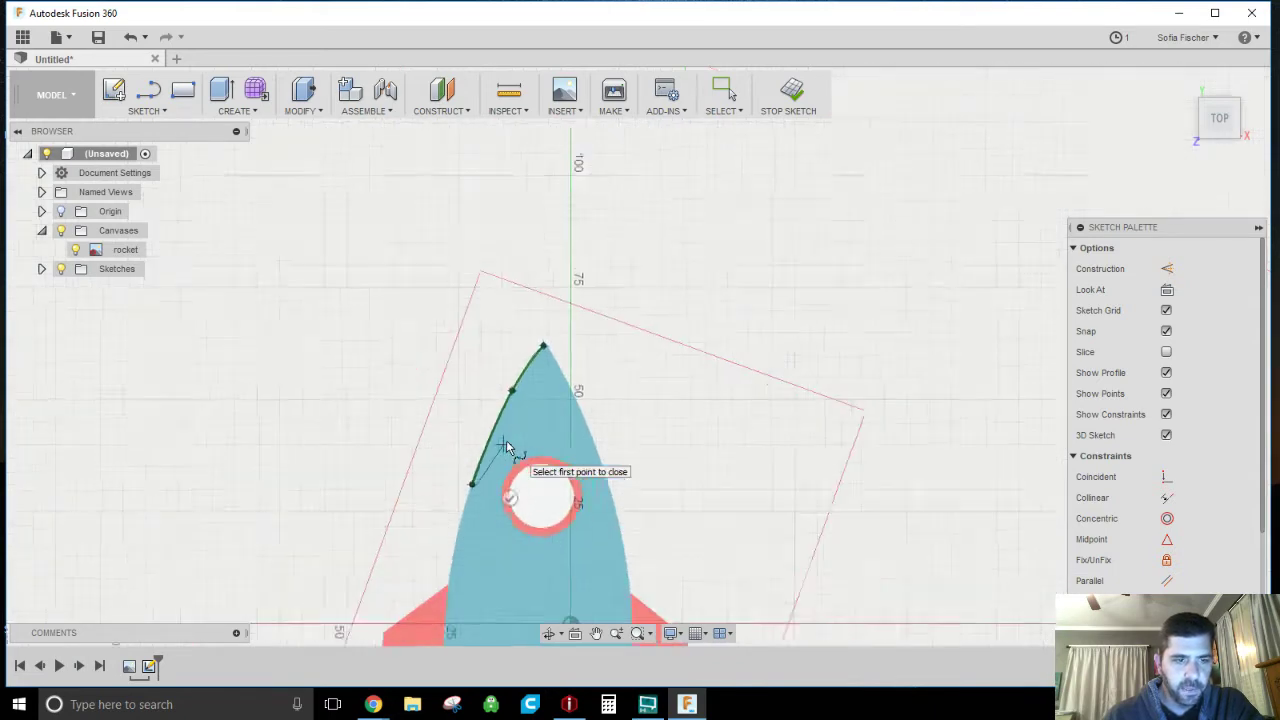
{"action": "scroll", "coordinate": [506, 440], "scroll_direction": "down", "scroll_amount": 2}
{"action": "scroll", "coordinate": [466, 514], "scroll_direction": "up", "scroll_amount": 5}
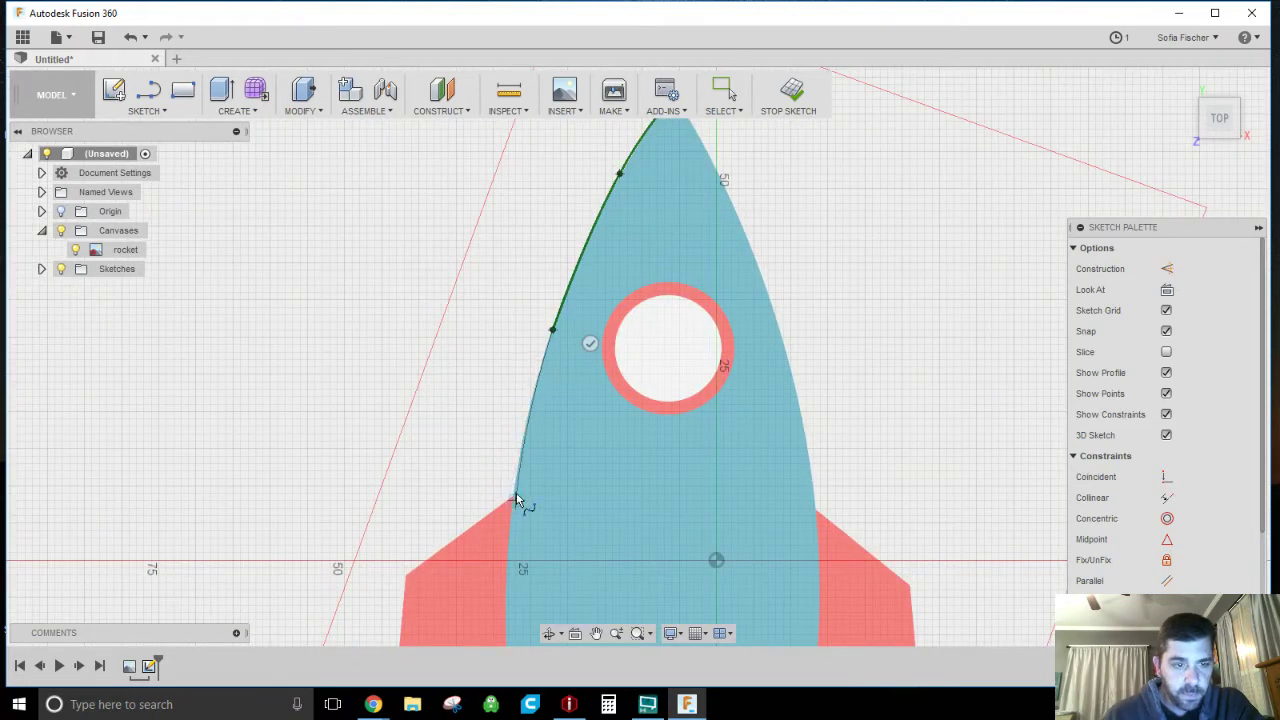
{"action": "left_click", "coordinate": [516, 500]}
{"action": "key", "text": "Return"}
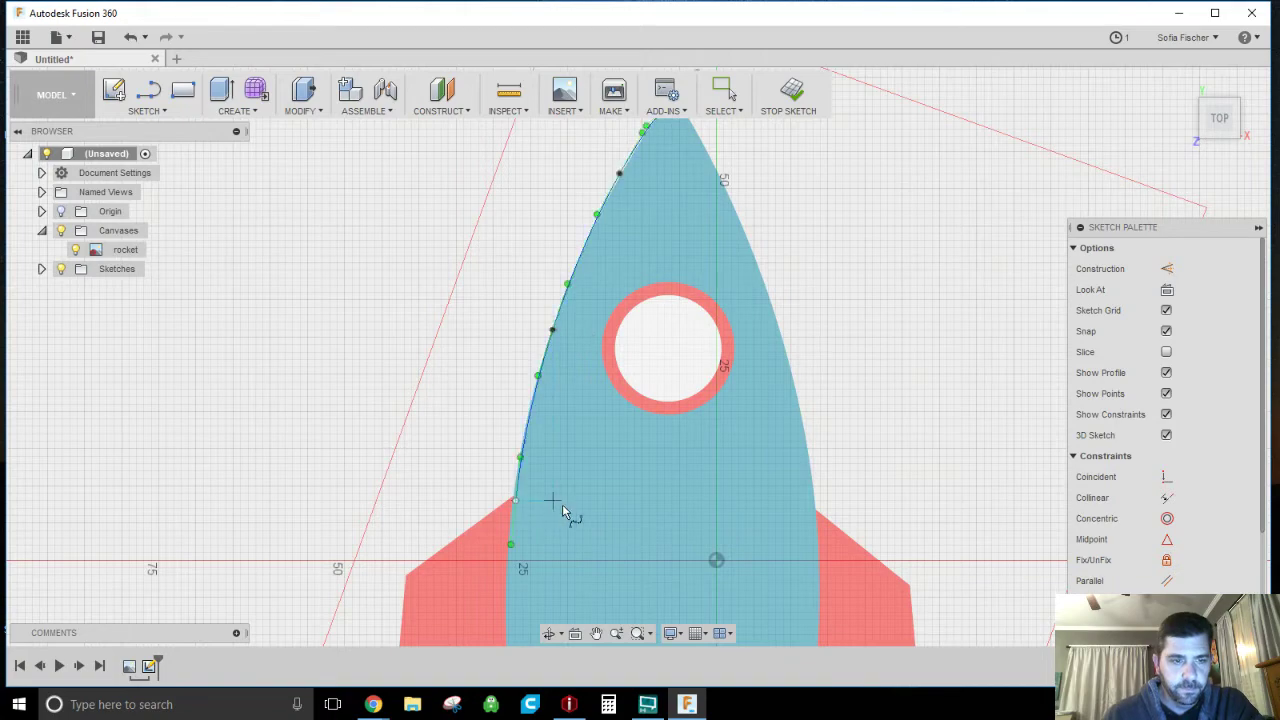
Step: Trace the rocket body's right edge with a spline from the nose tip to the top of the right fin
{"action": "scroll", "coordinate": [603, 372], "scroll_direction": "down", "scroll_amount": 3}
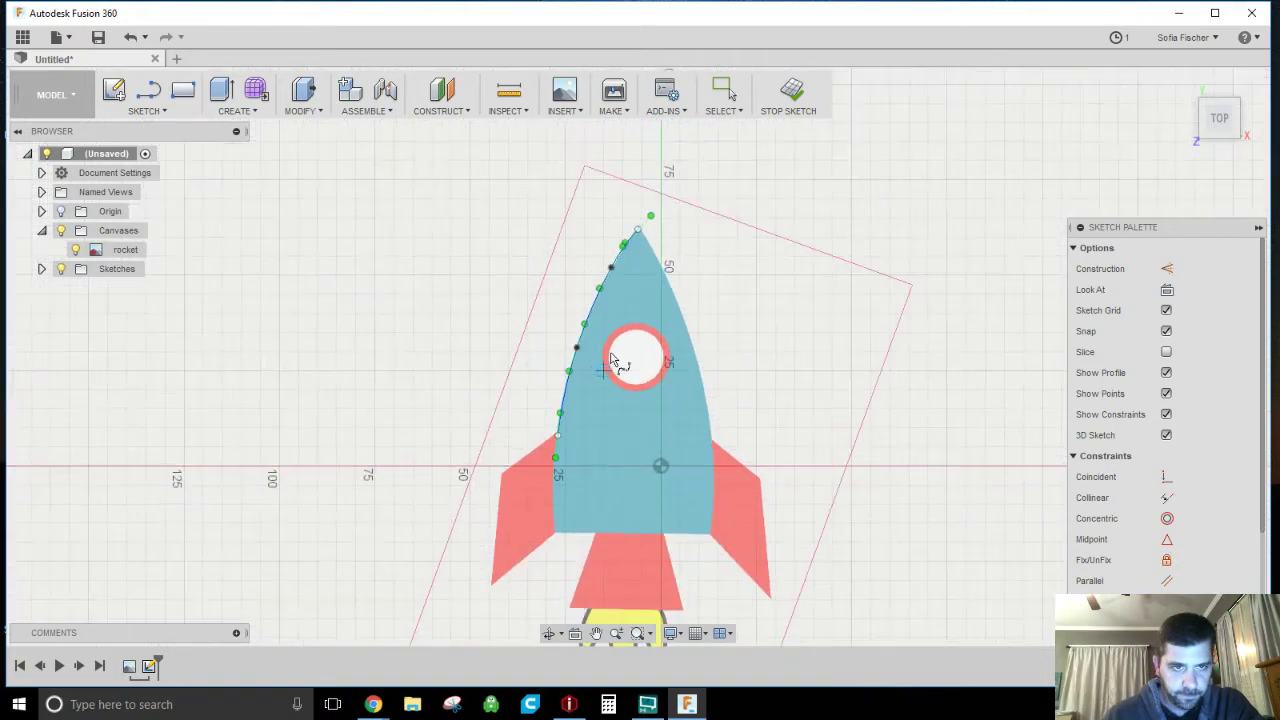
{"action": "left_click", "coordinate": [637, 232]}
{"action": "scroll", "coordinate": [660, 272], "scroll_direction": "down", "scroll_amount": 1}
{"action": "scroll", "coordinate": [663, 277], "scroll_direction": "up", "scroll_amount": 4}
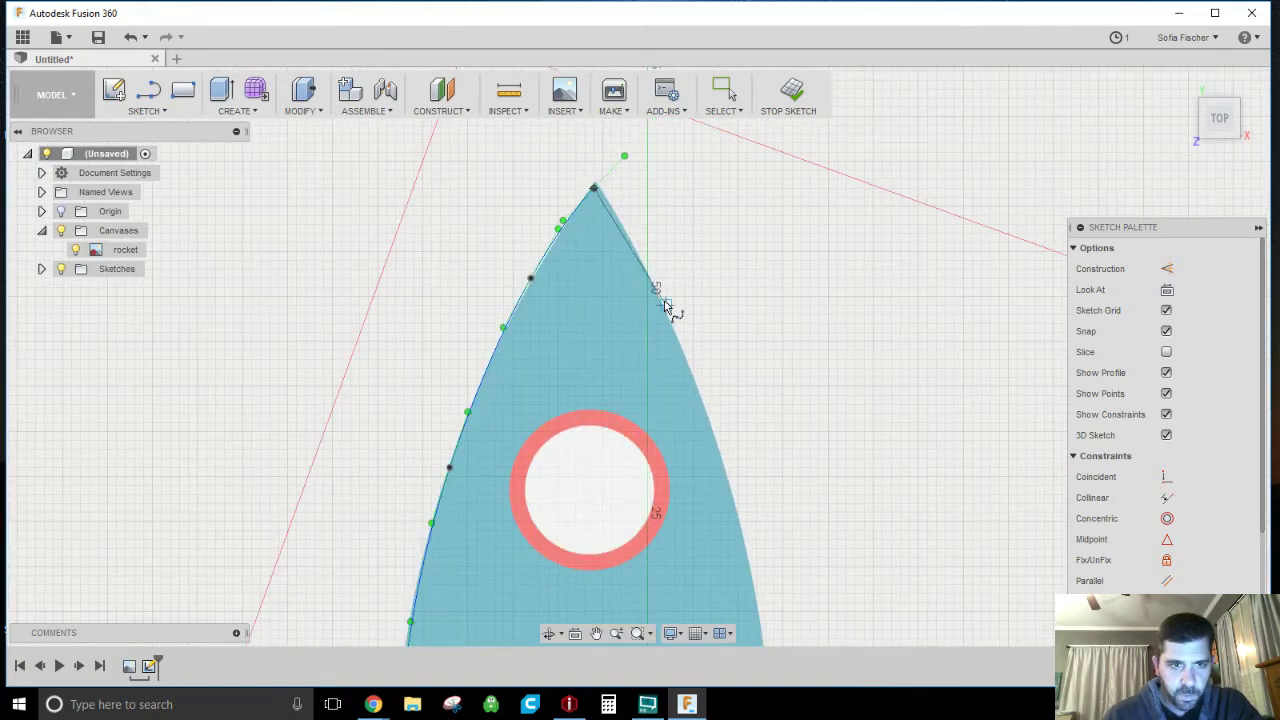
{"action": "left_click", "coordinate": [665, 305]}
{"action": "left_click", "coordinate": [746, 583]}
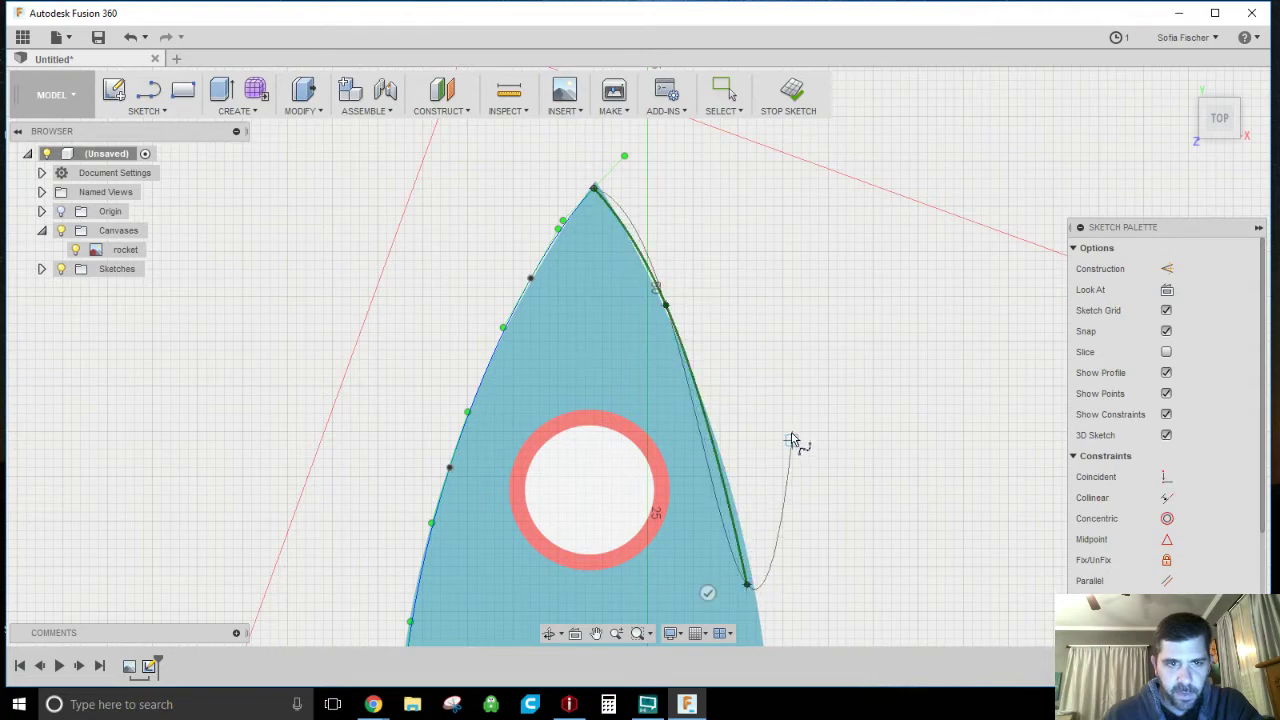
{"action": "scroll", "coordinate": [790, 432], "scroll_direction": "down", "scroll_amount": 3}
{"action": "scroll", "coordinate": [782, 515], "scroll_direction": "up", "scroll_amount": 4}
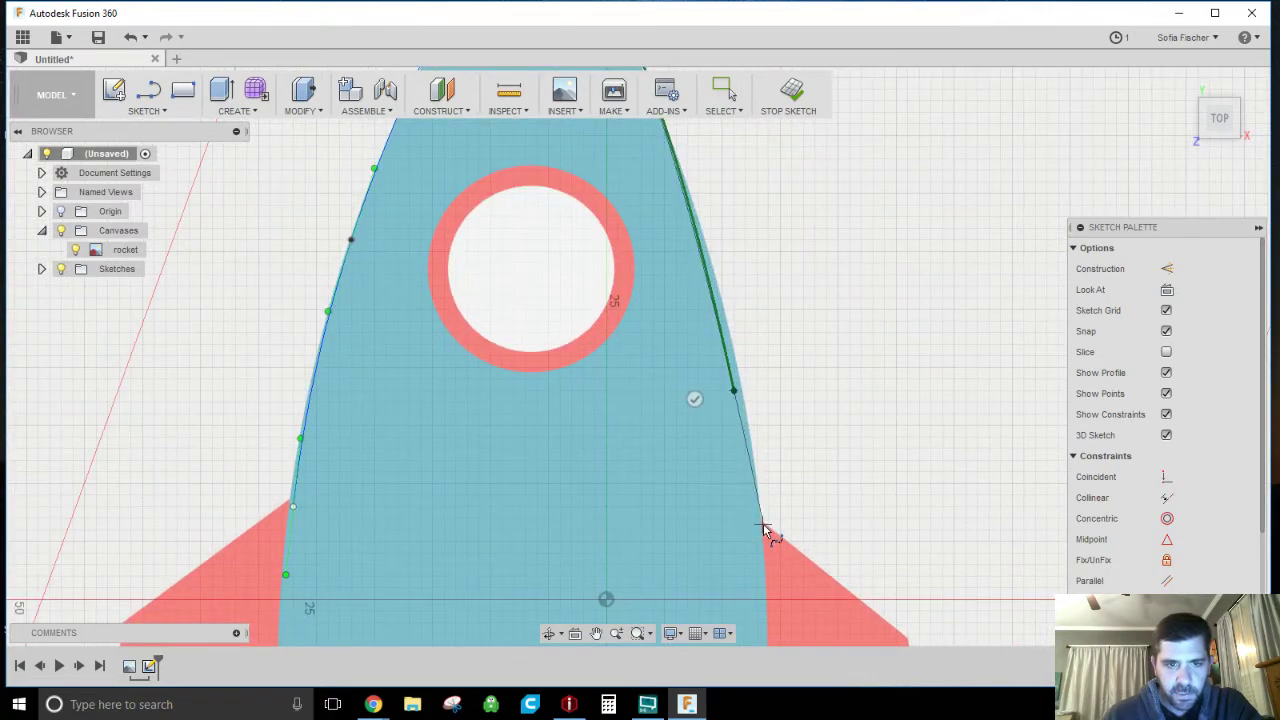
{"action": "left_click", "coordinate": [758, 519]}
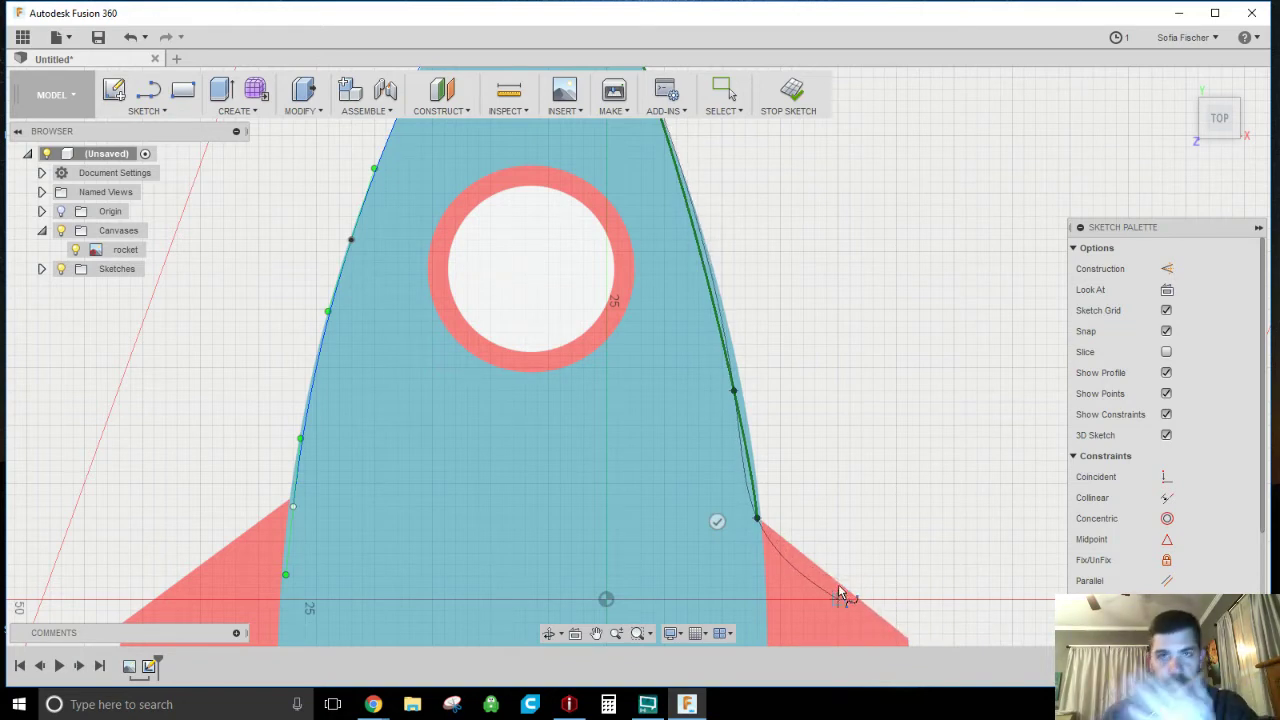
{"action": "left_click", "coordinate": [719, 521]}
Step: Trace the left fin's upper, outer and lower edges with three connected two-point splines, ending at the body's lower-left corner
{"action": "scroll", "coordinate": [526, 451], "scroll_direction": "down", "scroll_amount": 2}
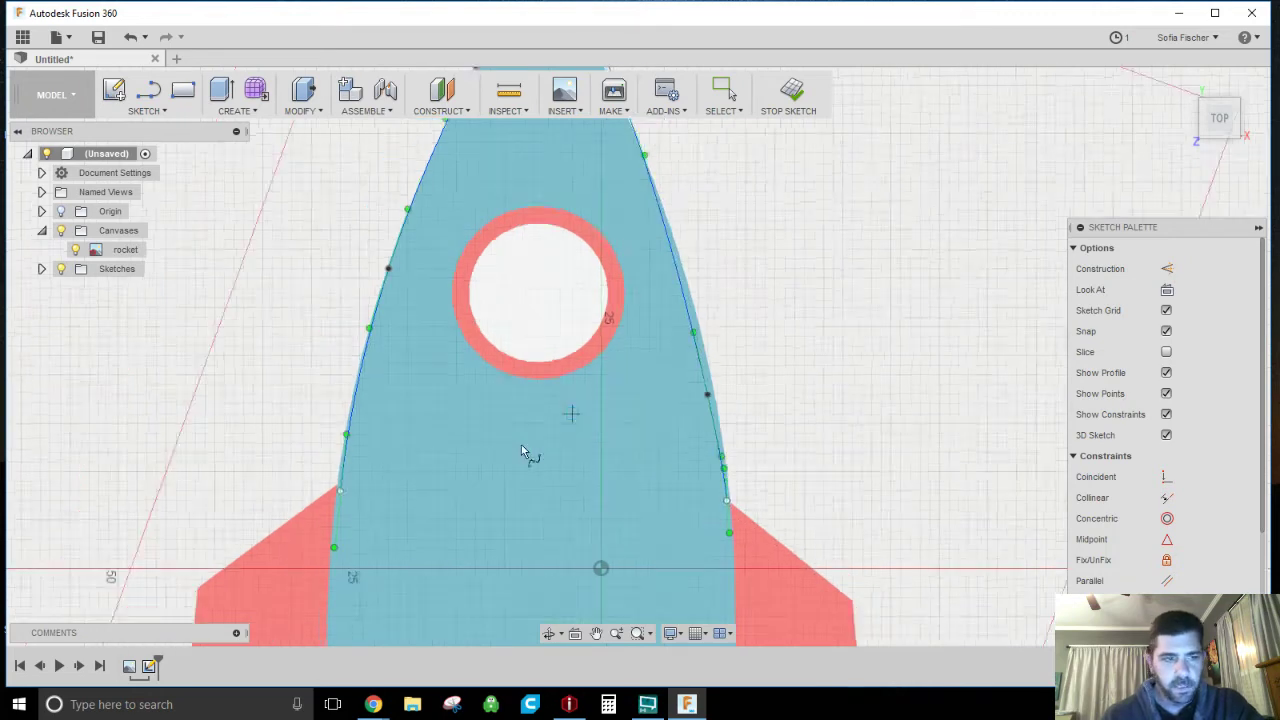
{"action": "left_click", "coordinate": [393, 474]}
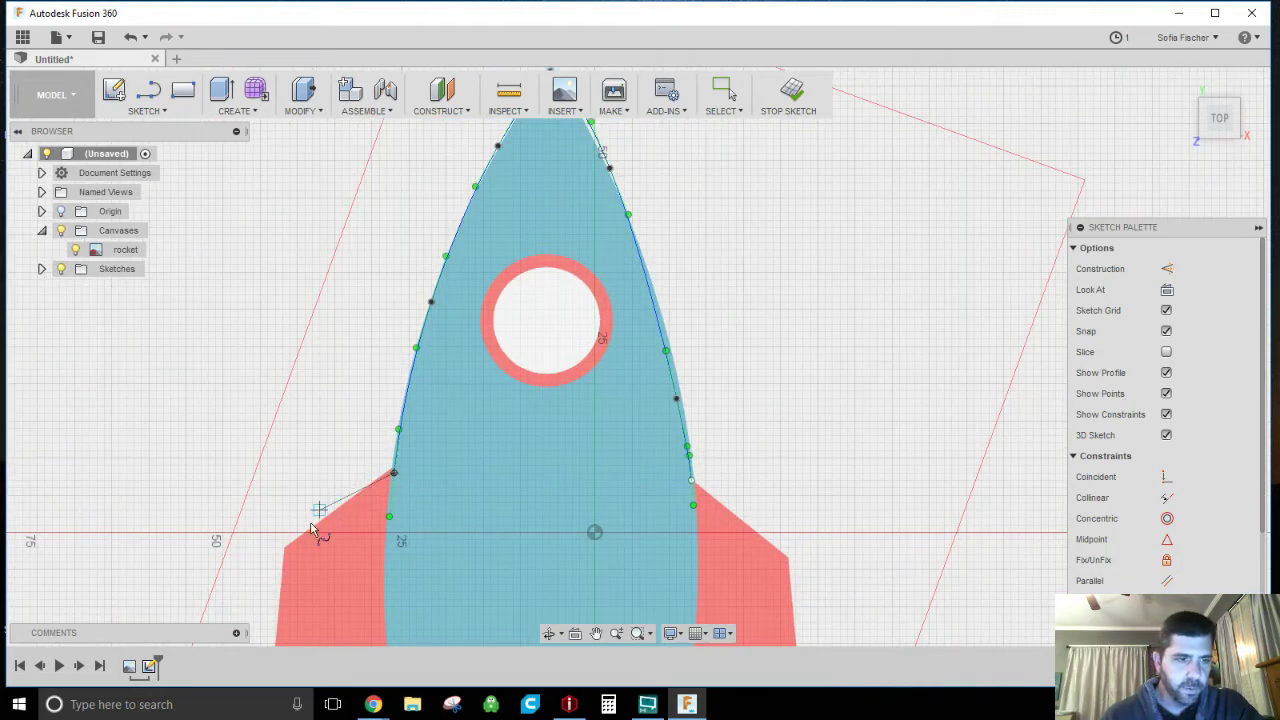
{"action": "left_click", "coordinate": [283, 547]}
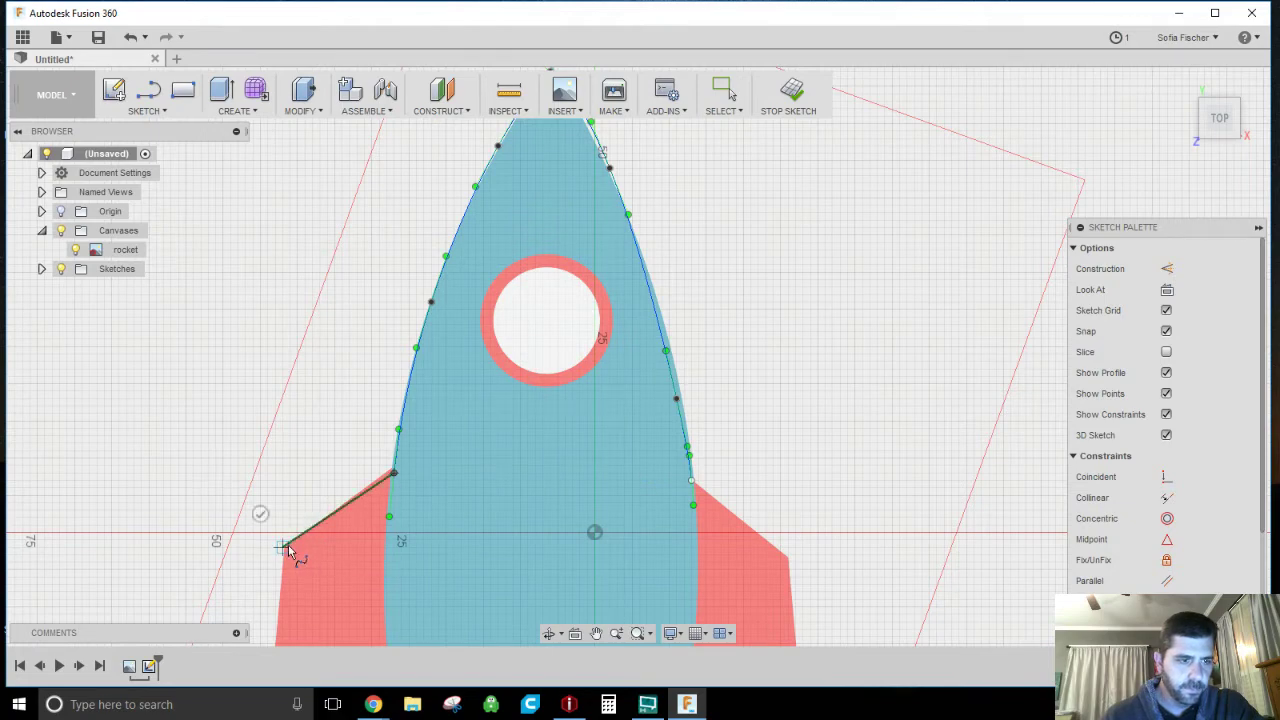
{"action": "scroll", "coordinate": [340, 460], "scroll_direction": "down", "scroll_amount": 3}
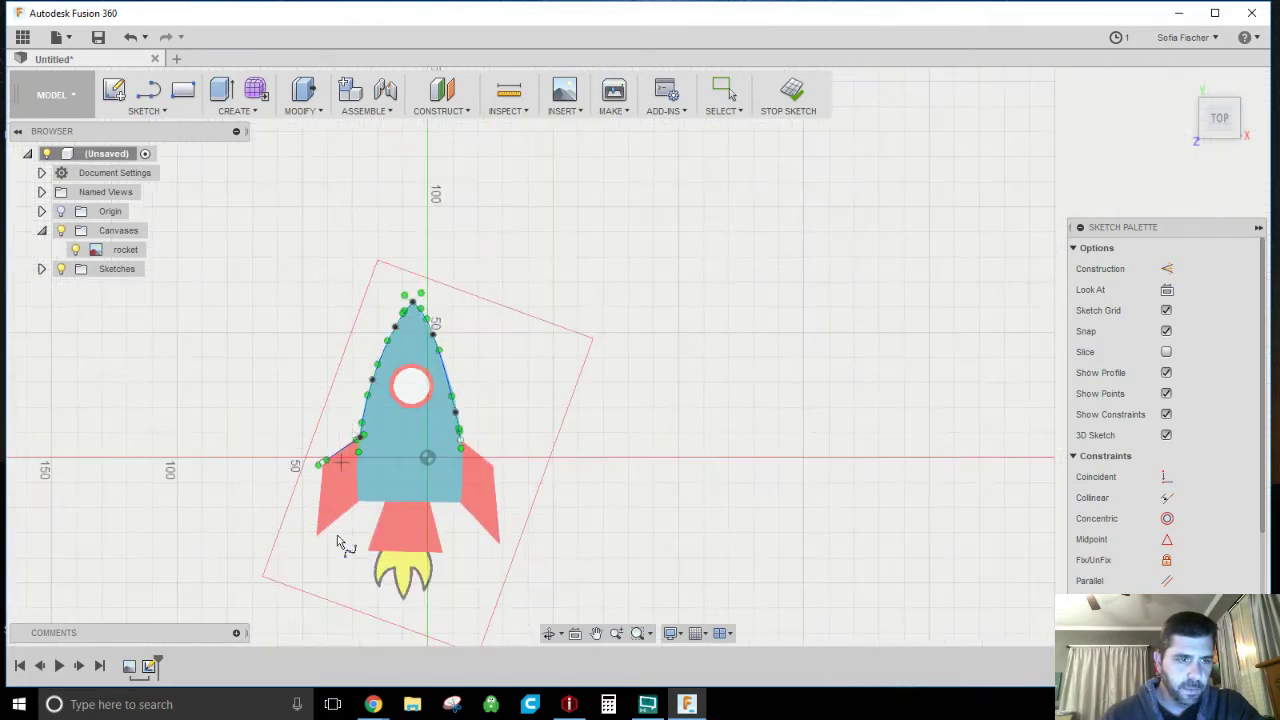
{"action": "scroll", "coordinate": [336, 535], "scroll_direction": "up", "scroll_amount": 5}
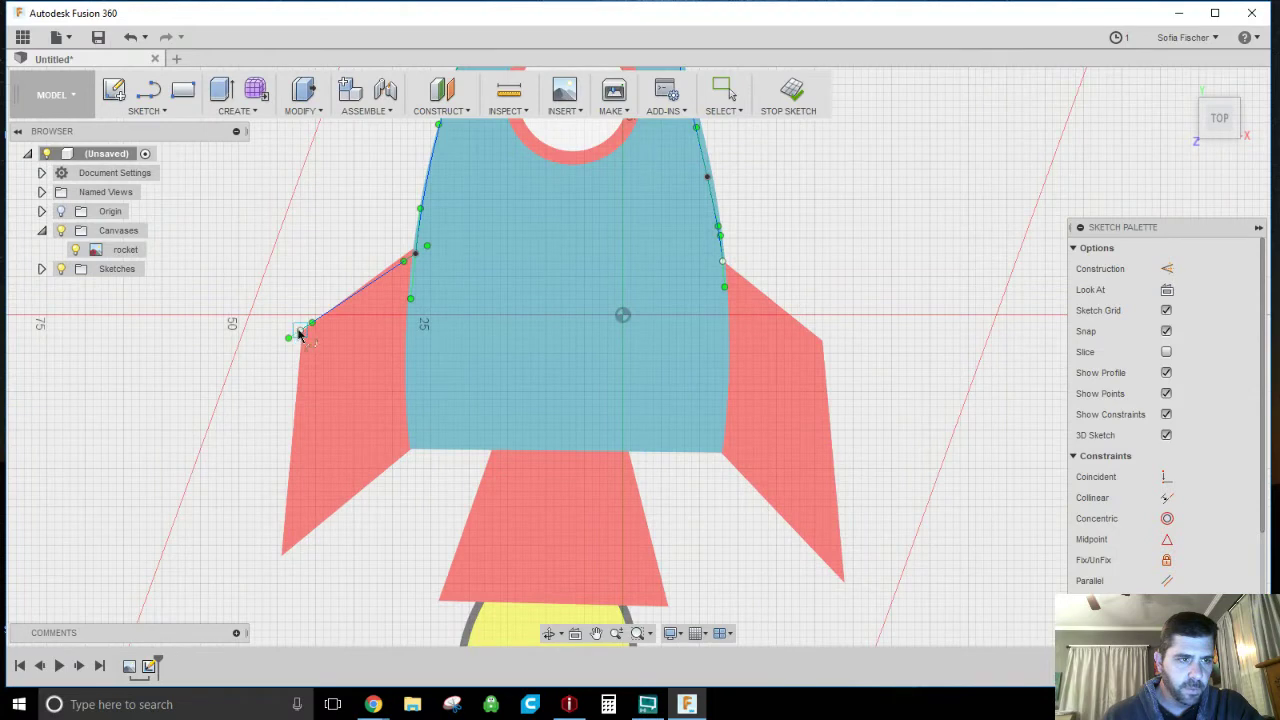
{"action": "left_click", "coordinate": [300, 332]}
{"action": "left_click", "coordinate": [285, 557]}
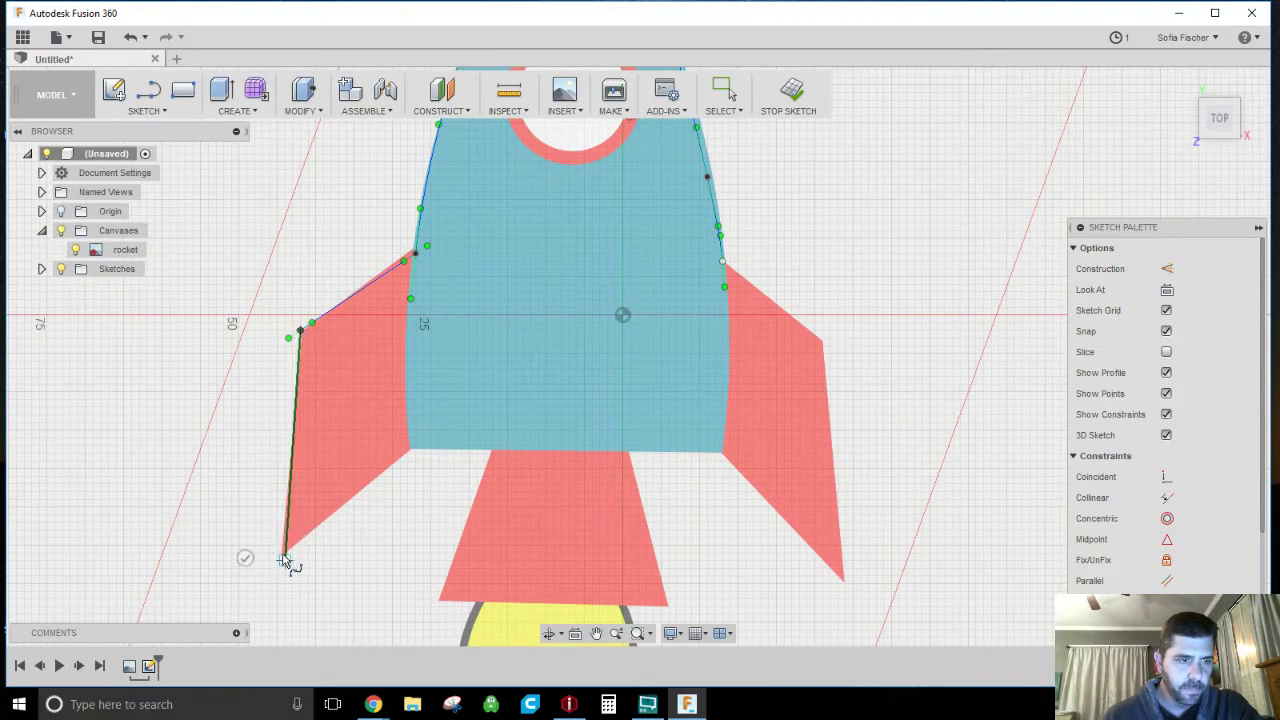
{"action": "left_click", "coordinate": [245, 557]}
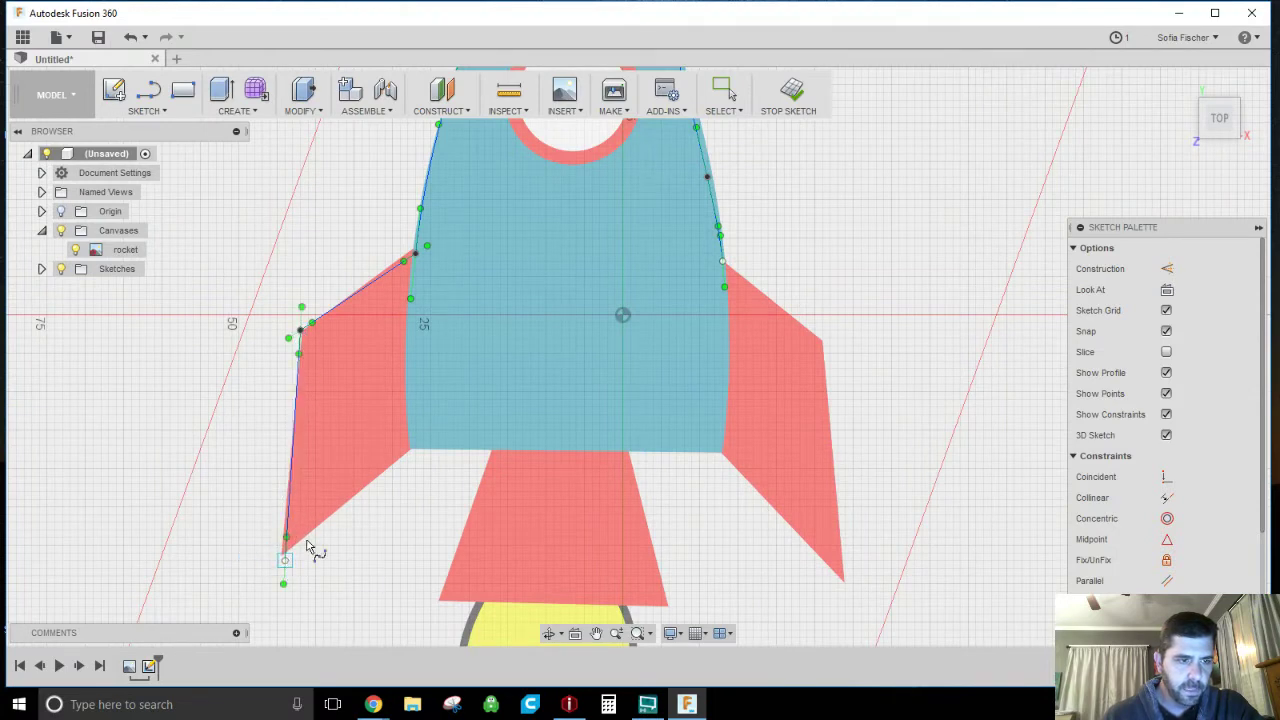
{"action": "left_click", "coordinate": [286, 557]}
{"action": "left_click", "coordinate": [415, 446]}
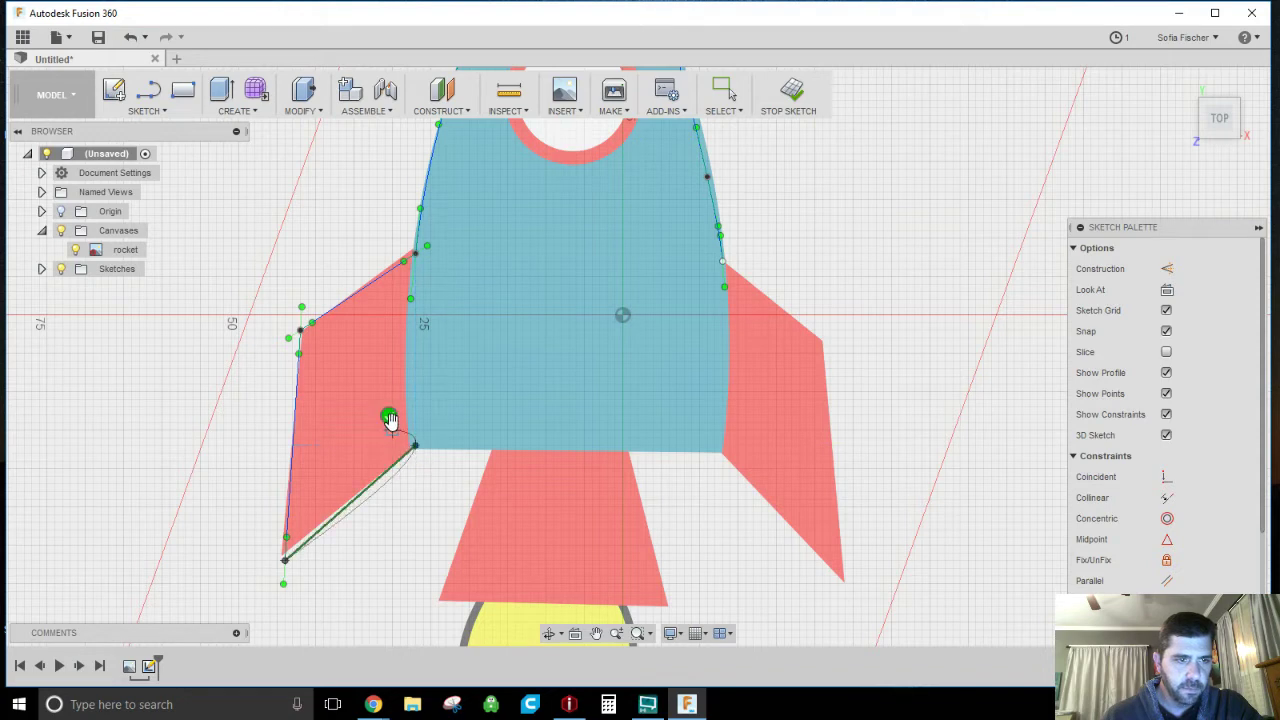
{"action": "left_click", "coordinate": [390, 418]}
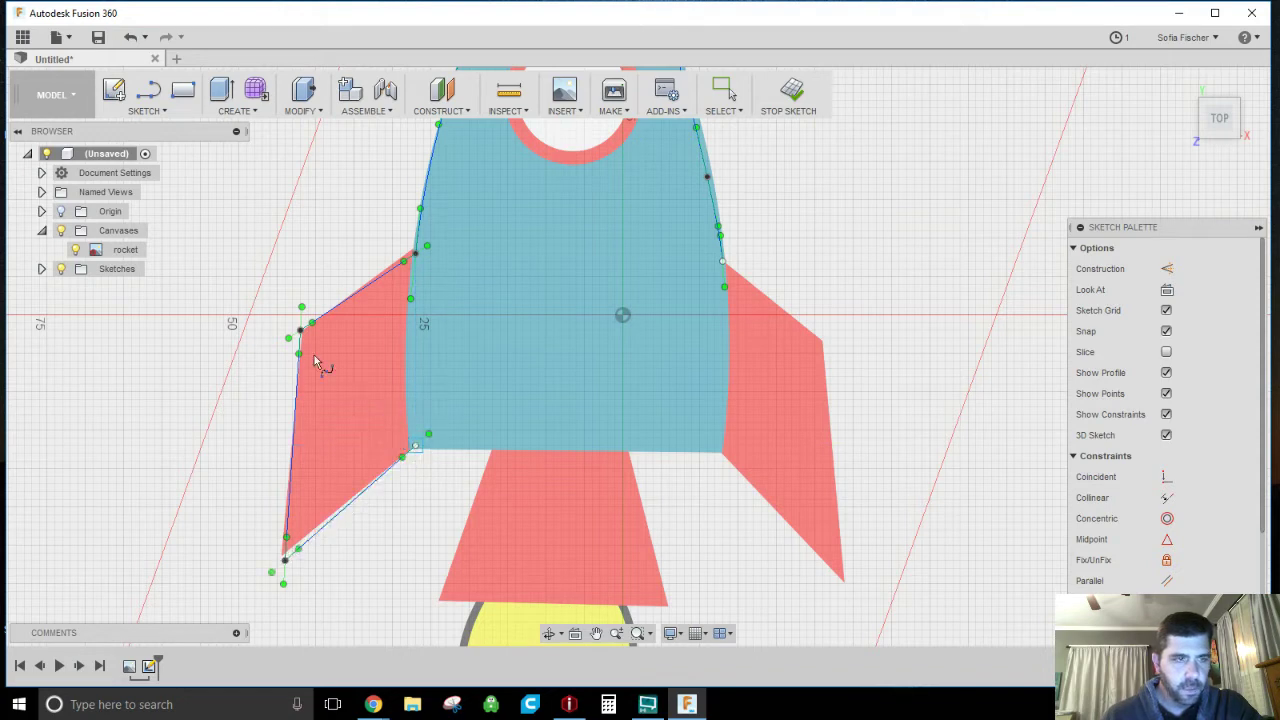
Step: Draw connected lines from the body's lower-left corner along its bottom edge and around the red nozzle to the body's lower-right corner
{"action": "left_click", "coordinate": [147, 90]}
{"action": "left_click", "coordinate": [415, 446]}
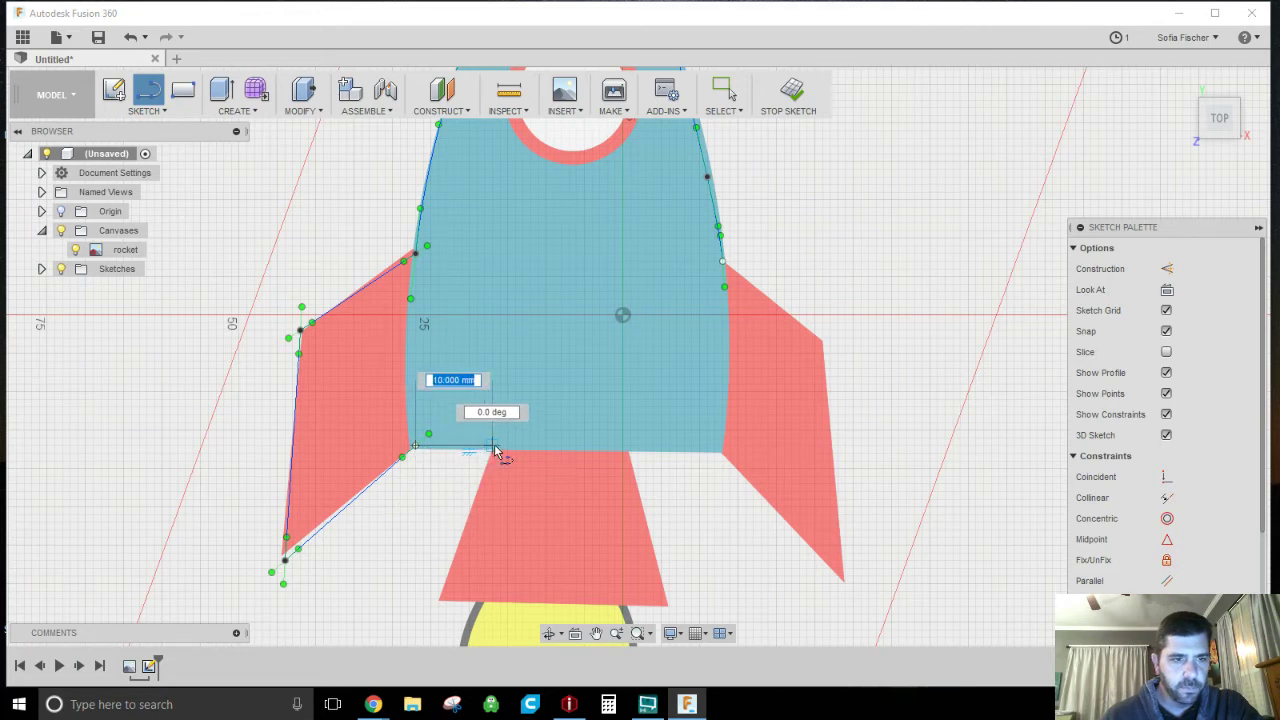
{"action": "left_click", "coordinate": [491, 446]}
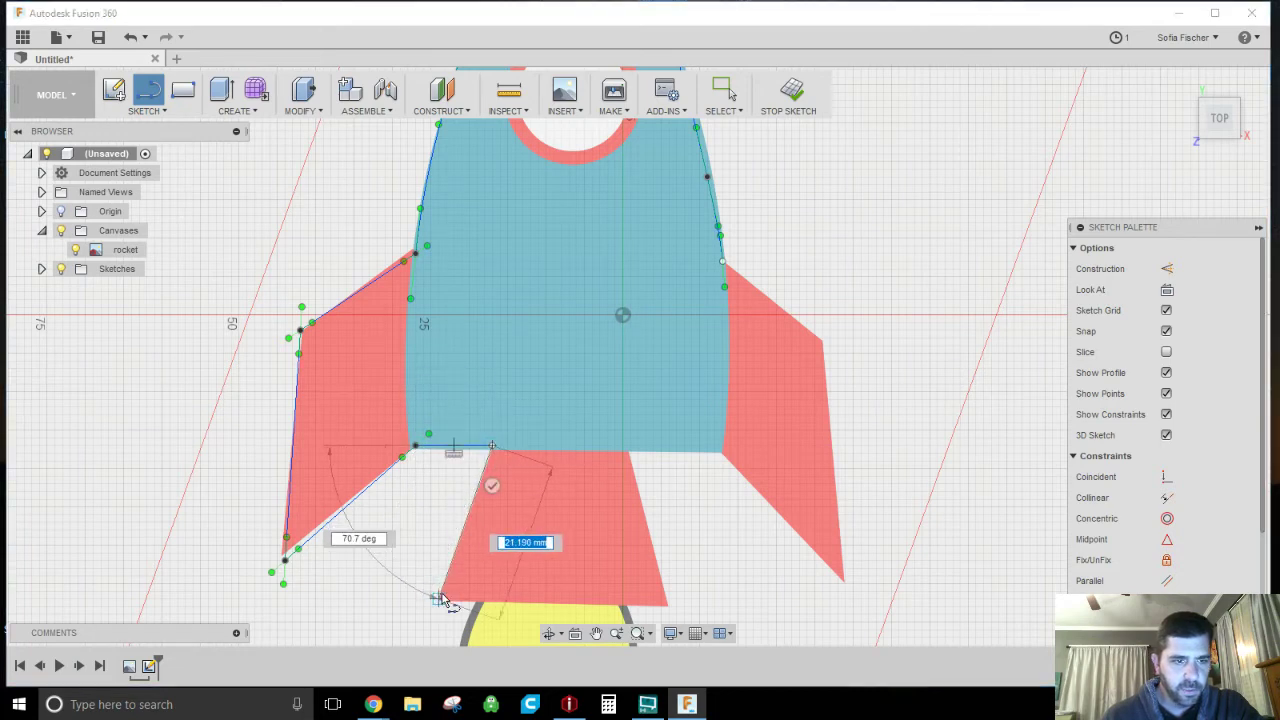
{"action": "left_click", "coordinate": [440, 598]}
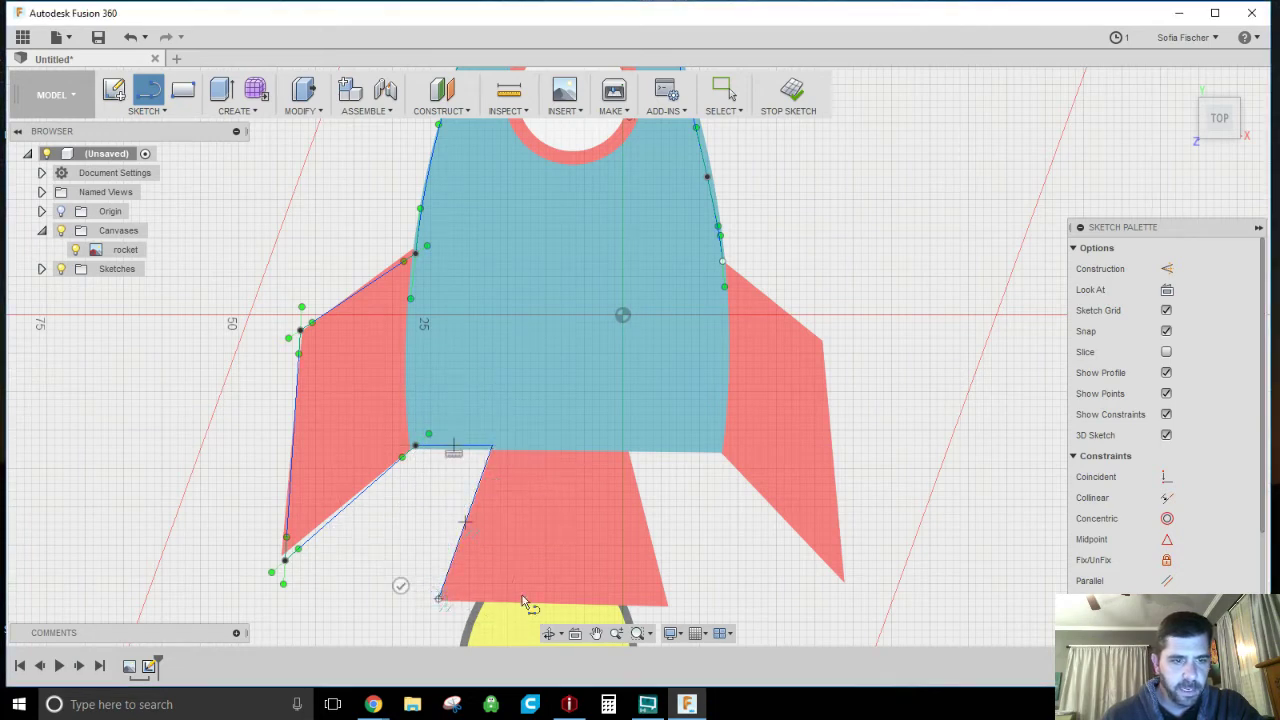
{"action": "left_click", "coordinate": [664, 600]}
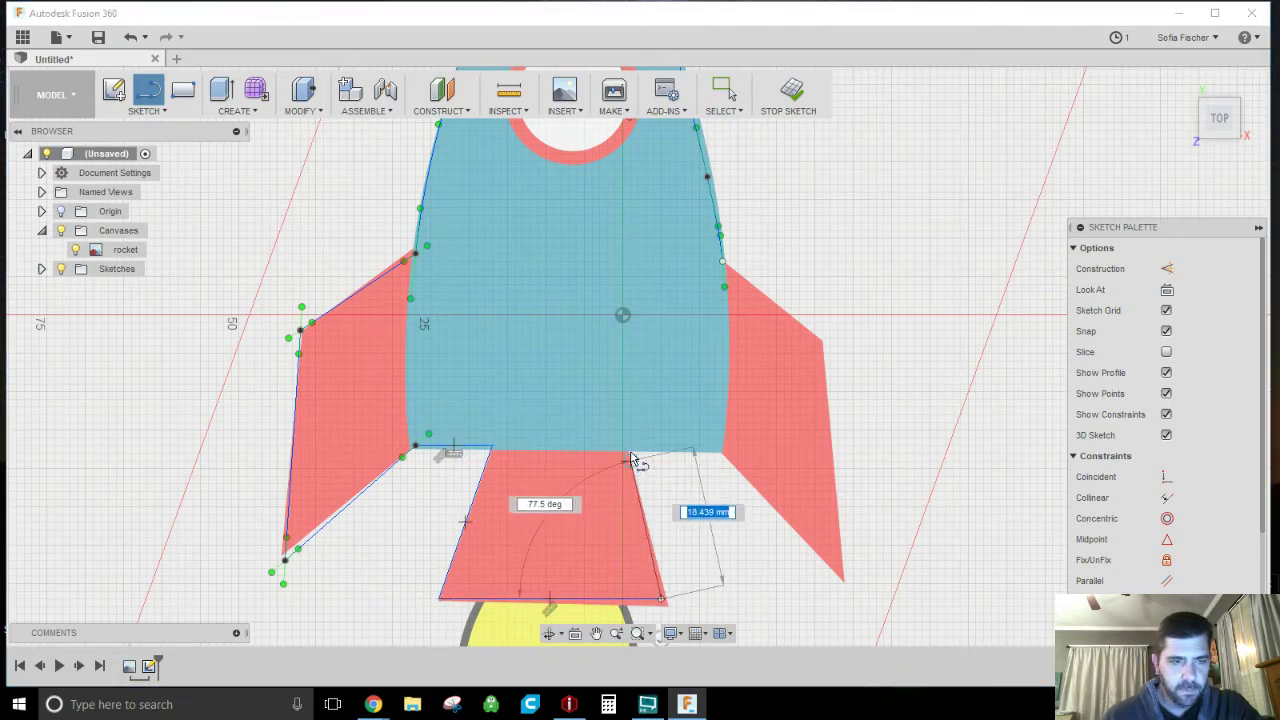
{"action": "scroll", "coordinate": [630, 455], "scroll_direction": "up", "scroll_amount": 5}
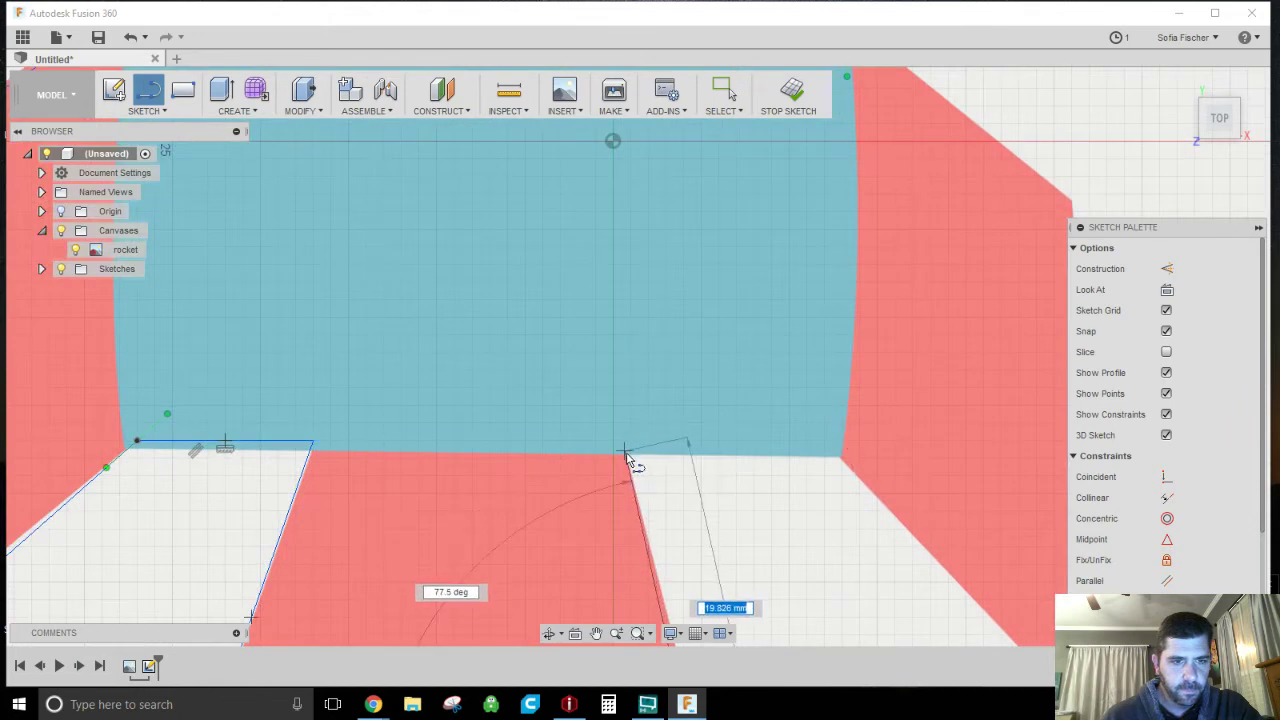
{"action": "left_click", "coordinate": [627, 456]}
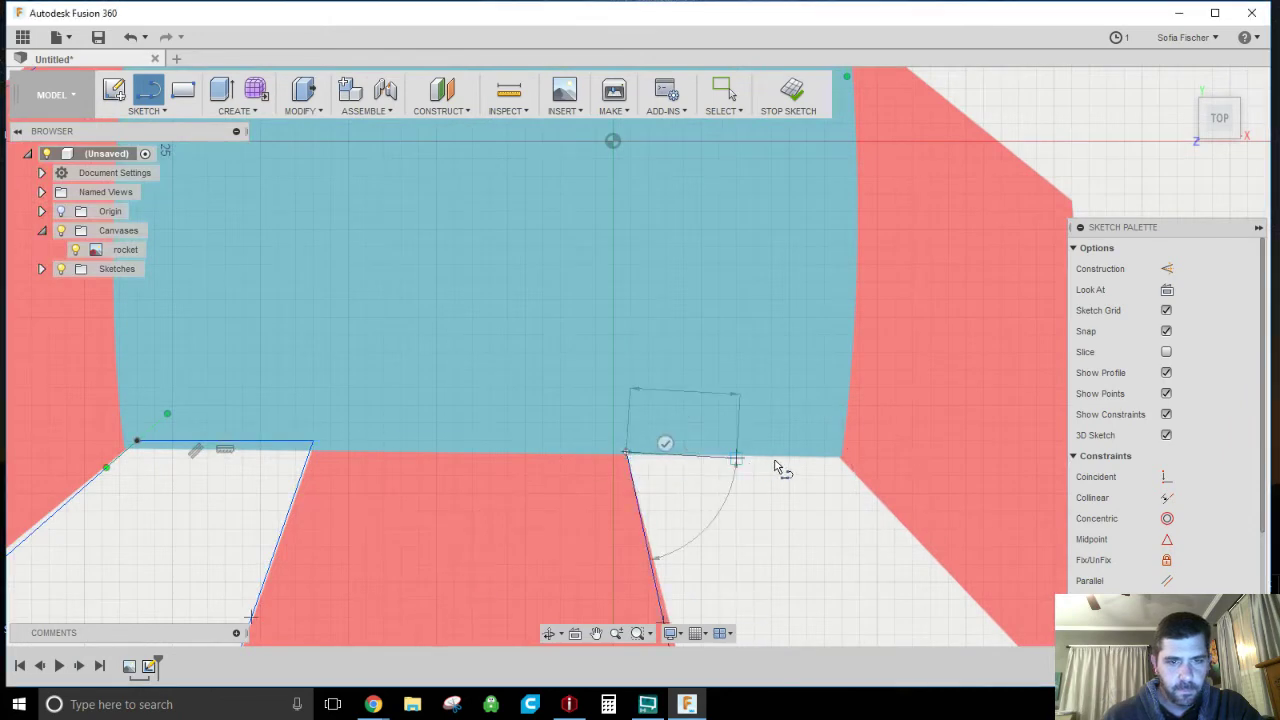
{"action": "left_click", "coordinate": [840, 458]}
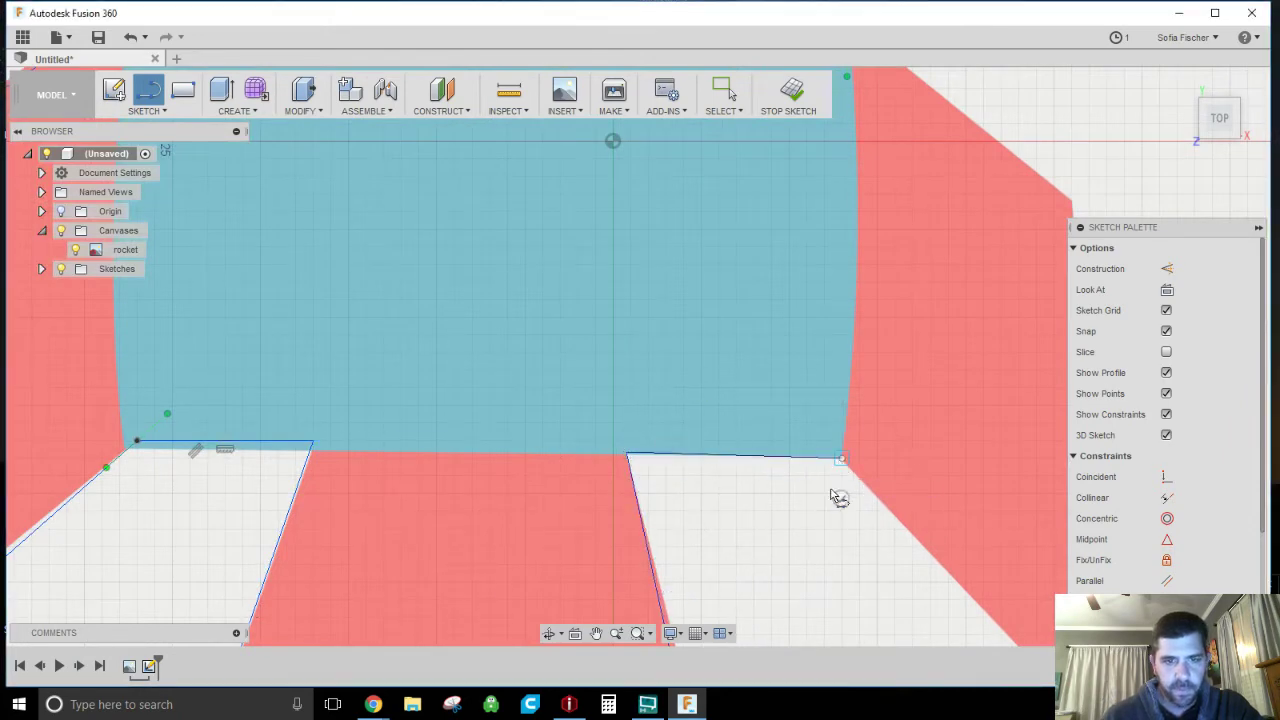
Step: Trace the right fin's lower edge (about 23 mm), outer edge (about 32 mm) and upper edge with lines to the body spline, and finish the sketch
{"action": "scroll", "coordinate": [835, 495], "scroll_direction": "down", "scroll_amount": 6}
{"action": "scroll", "coordinate": [860, 540], "scroll_direction": "up", "scroll_amount": 4}
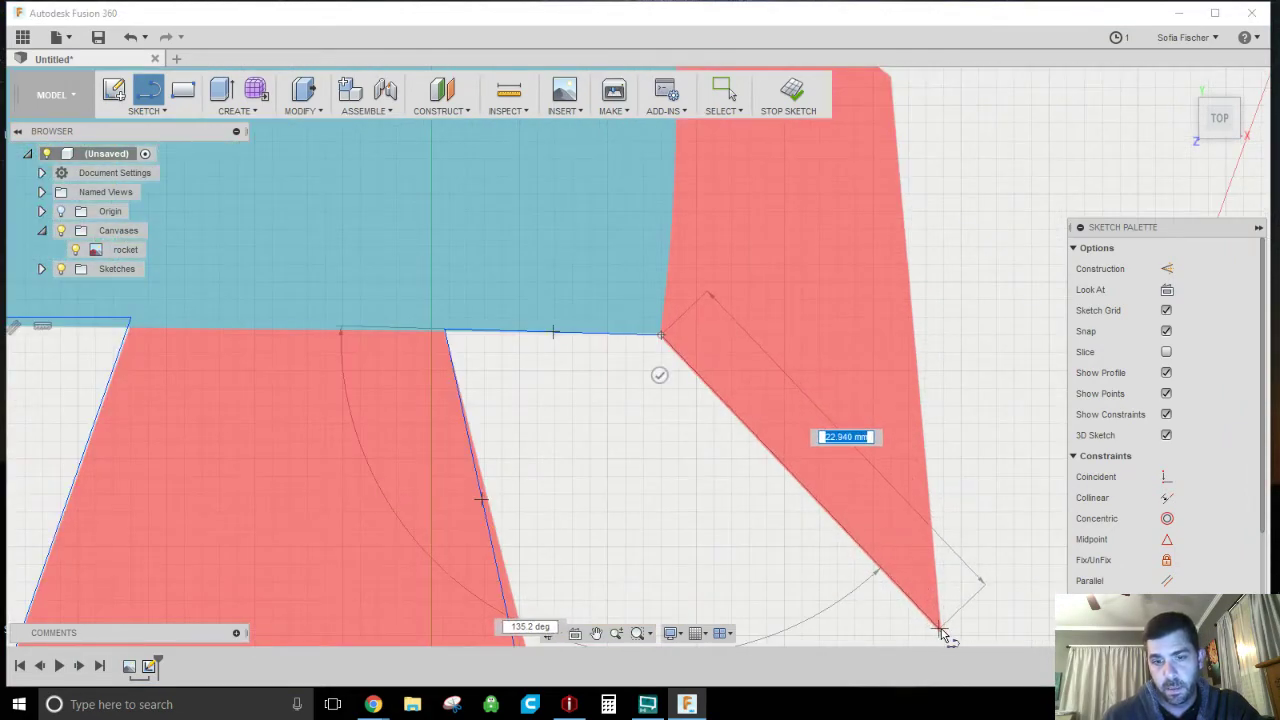
{"action": "left_click", "coordinate": [940, 624]}
{"action": "scroll", "coordinate": [875, 285], "scroll_direction": "down", "scroll_amount": 4}
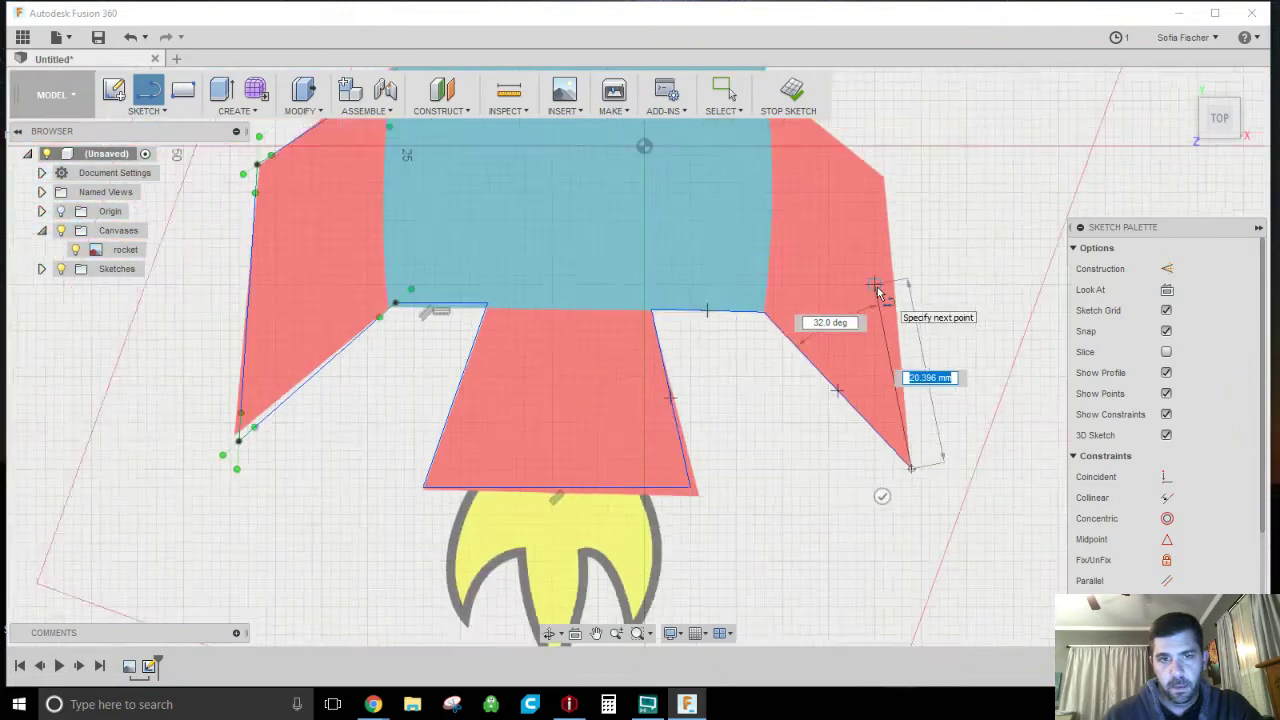
{"action": "scroll", "coordinate": [880, 200], "scroll_direction": "up", "scroll_amount": 5}
{"action": "scroll", "coordinate": [885, 190], "scroll_direction": "up", "scroll_amount": 3}
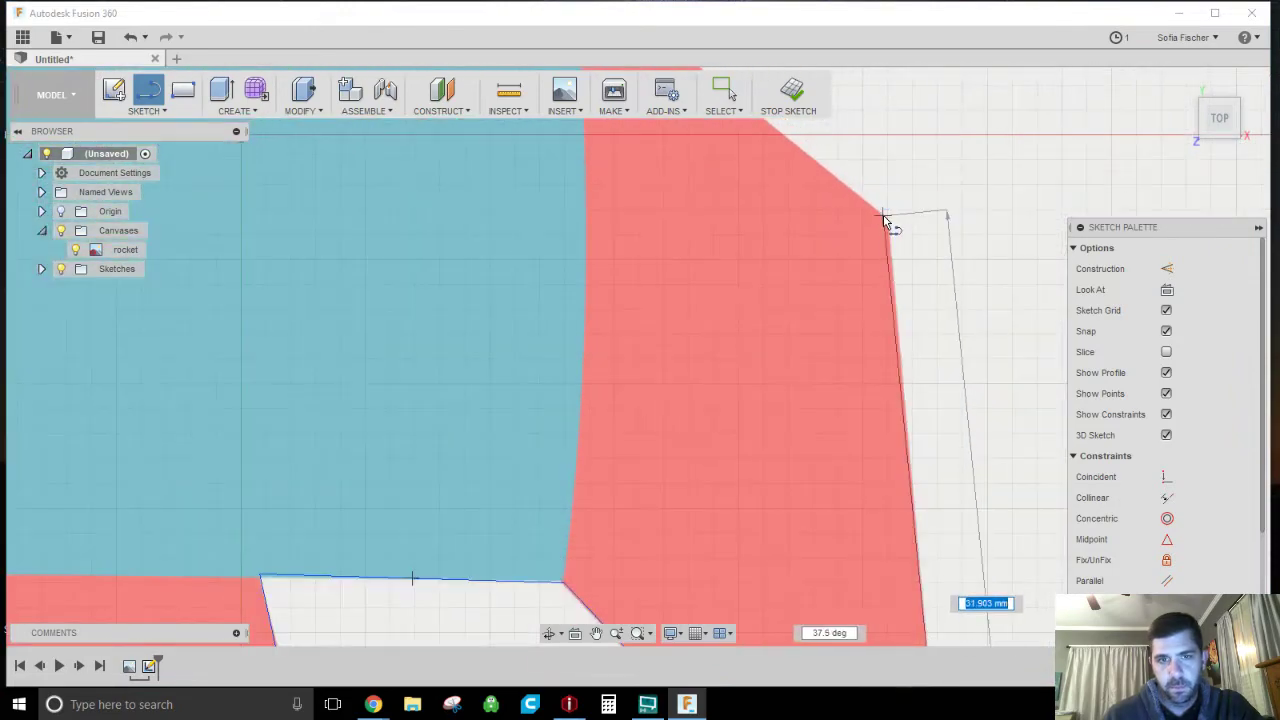
{"action": "left_click", "coordinate": [884, 219]}
{"action": "scroll", "coordinate": [863, 309], "scroll_direction": "down", "scroll_amount": 5}
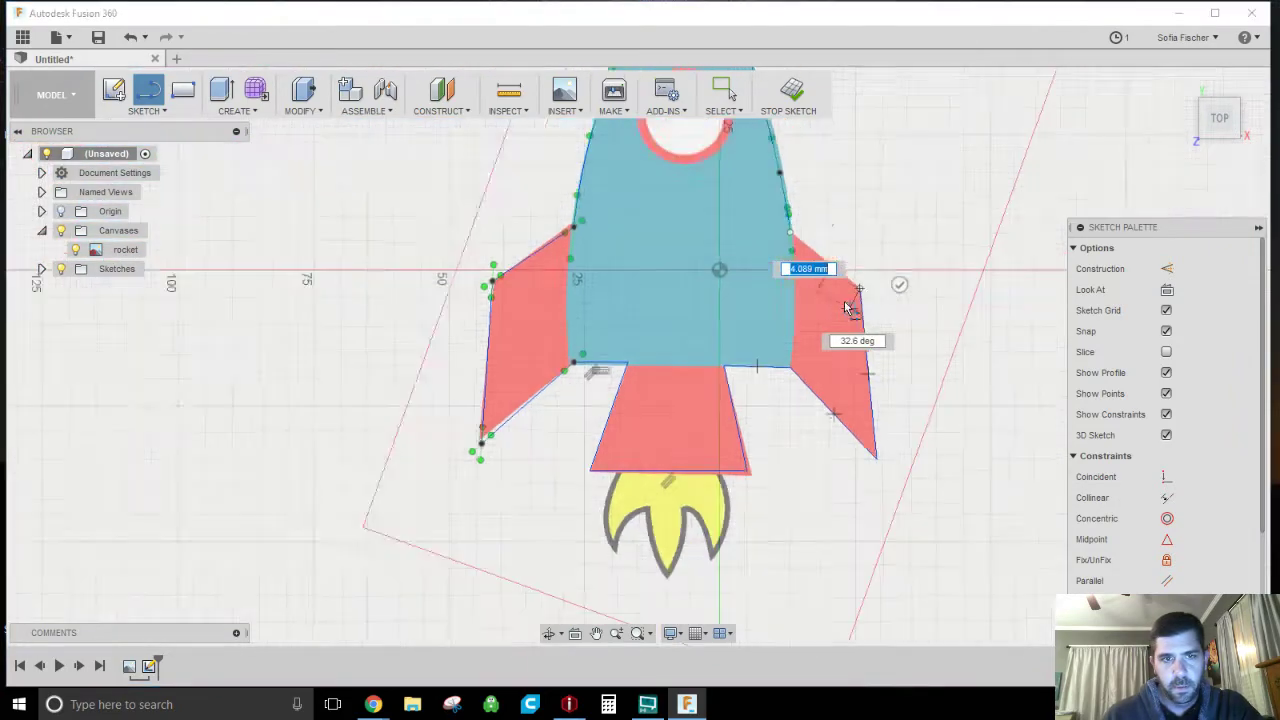
{"action": "left_click", "coordinate": [796, 243]}
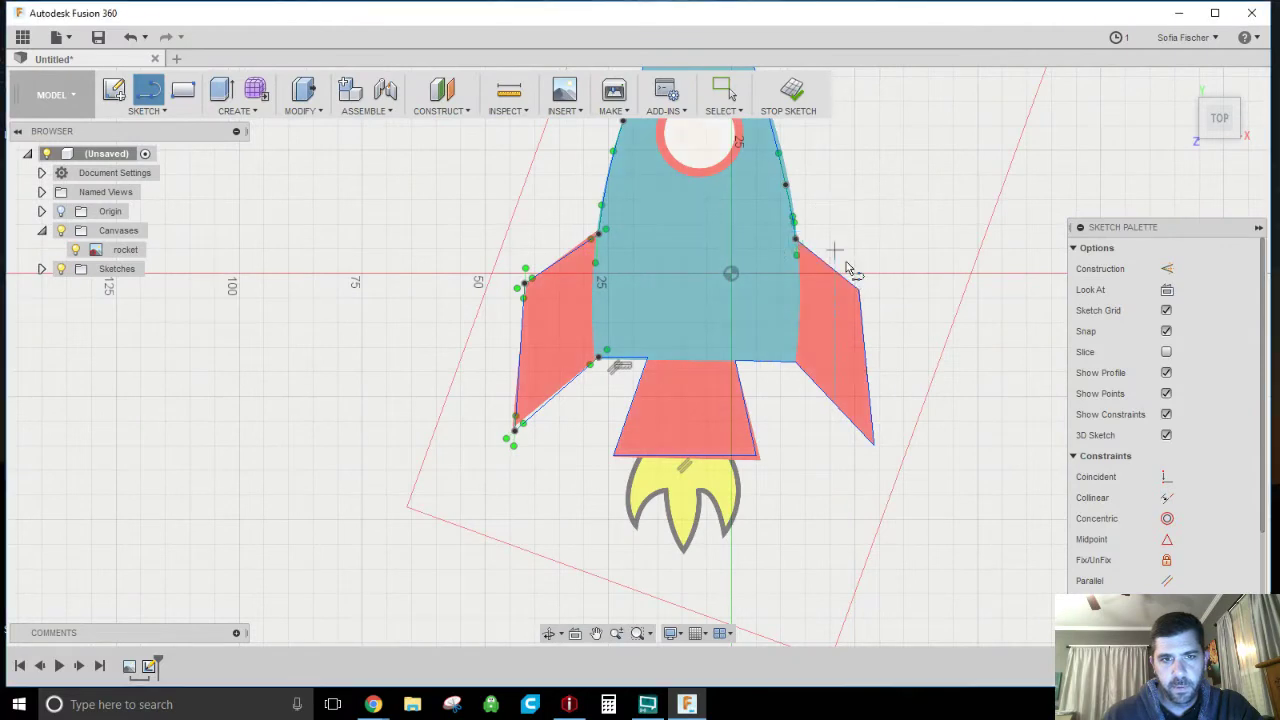
{"action": "left_click", "coordinate": [793, 95]}
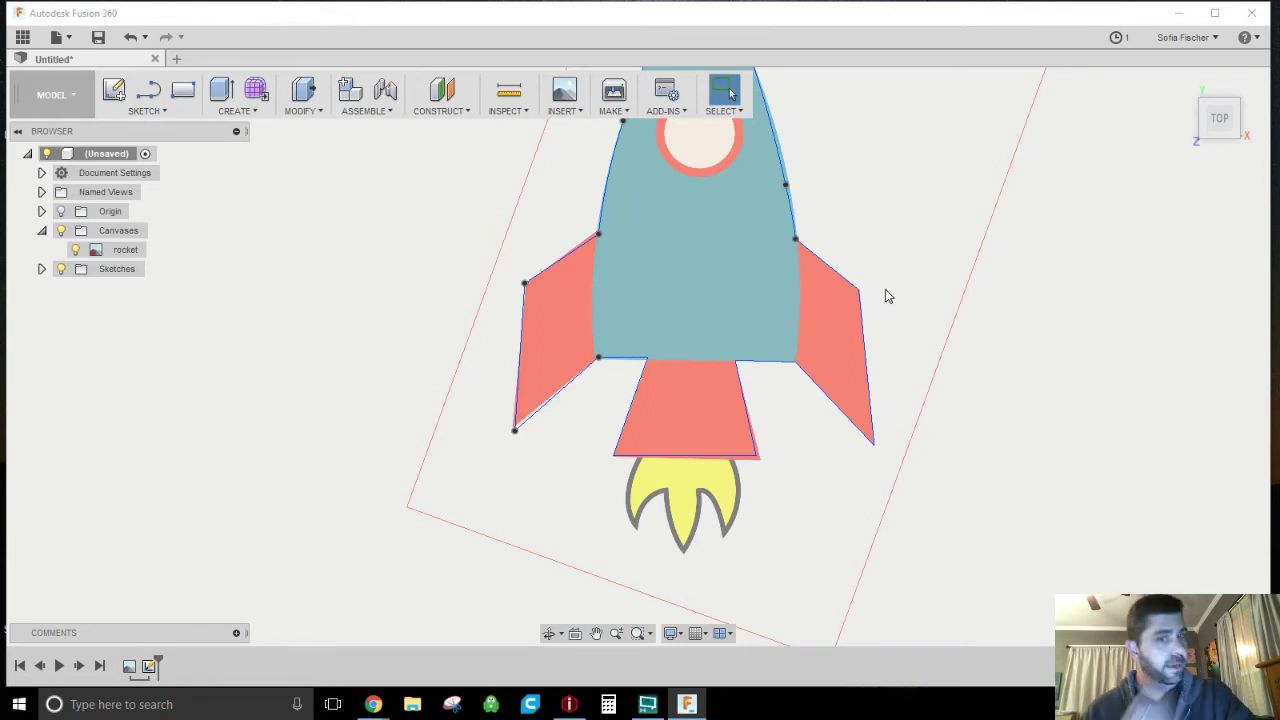
{"action": "scroll", "coordinate": [890, 285], "scroll_direction": "down", "scroll_amount": 4}
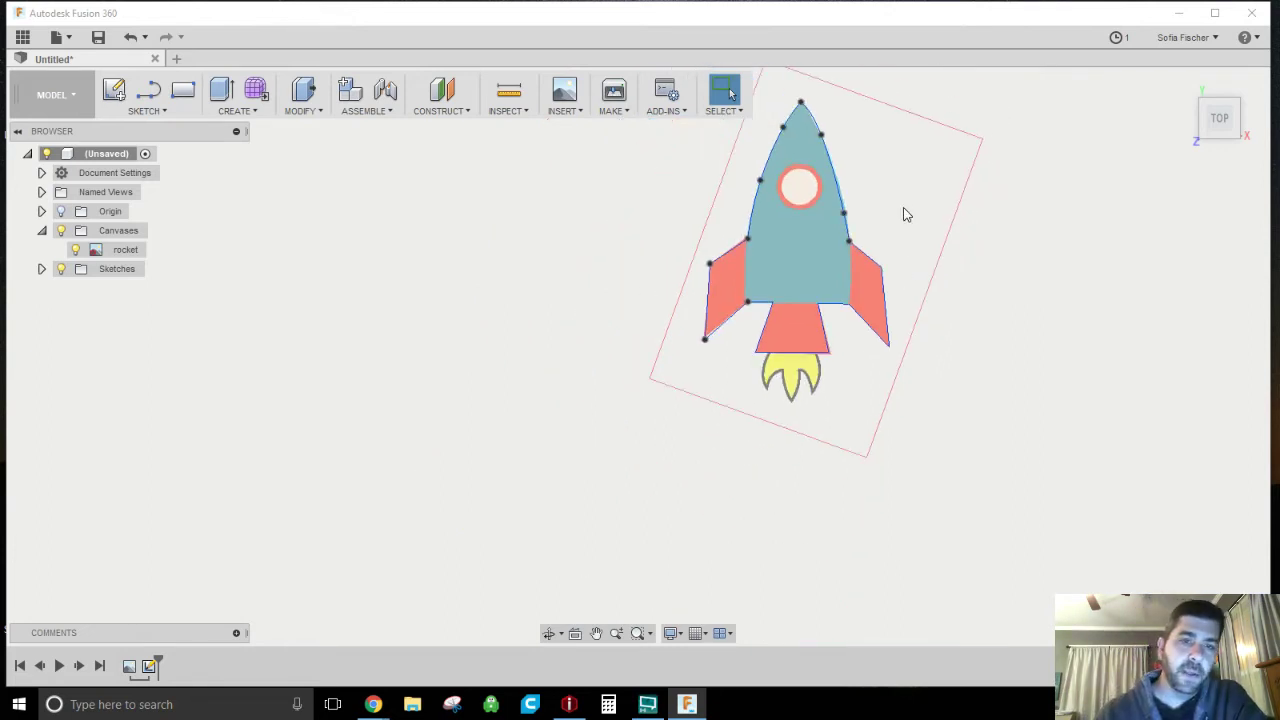
{"action": "scroll", "coordinate": [917, 229], "scroll_direction": "down", "scroll_amount": 3}
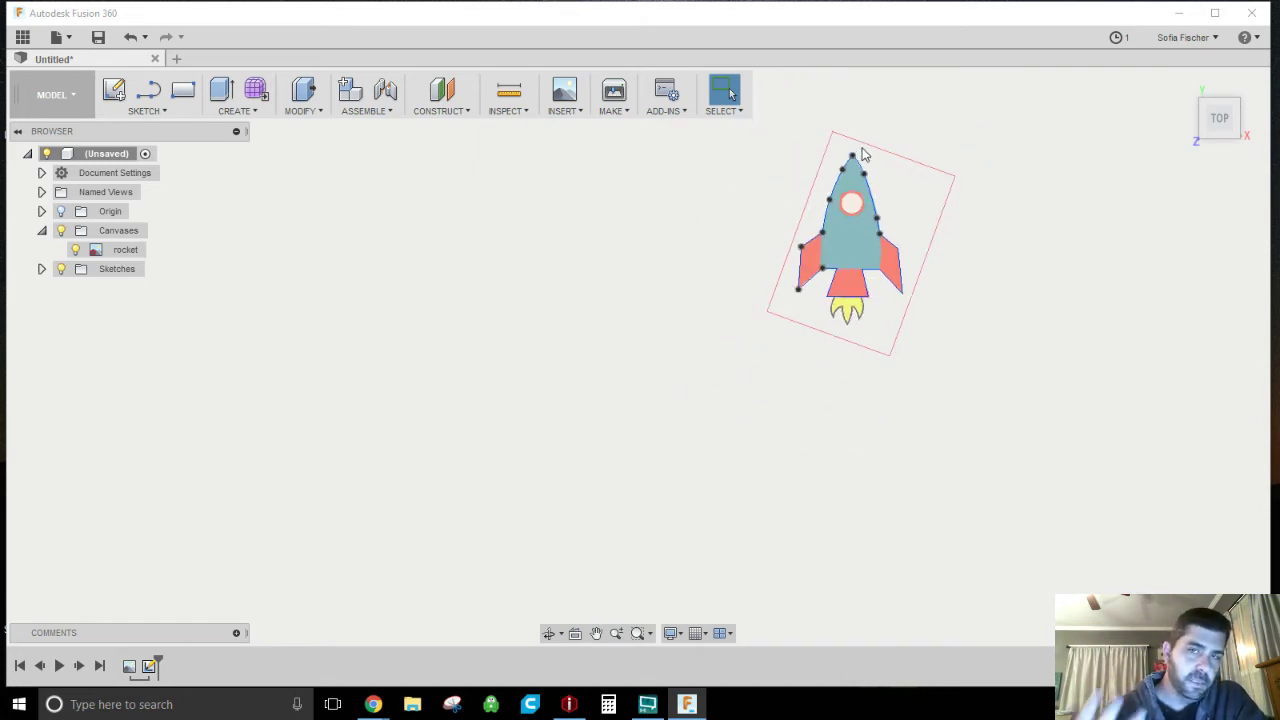
{"action": "scroll", "coordinate": [966, 157], "scroll_direction": "up", "scroll_amount": 5}
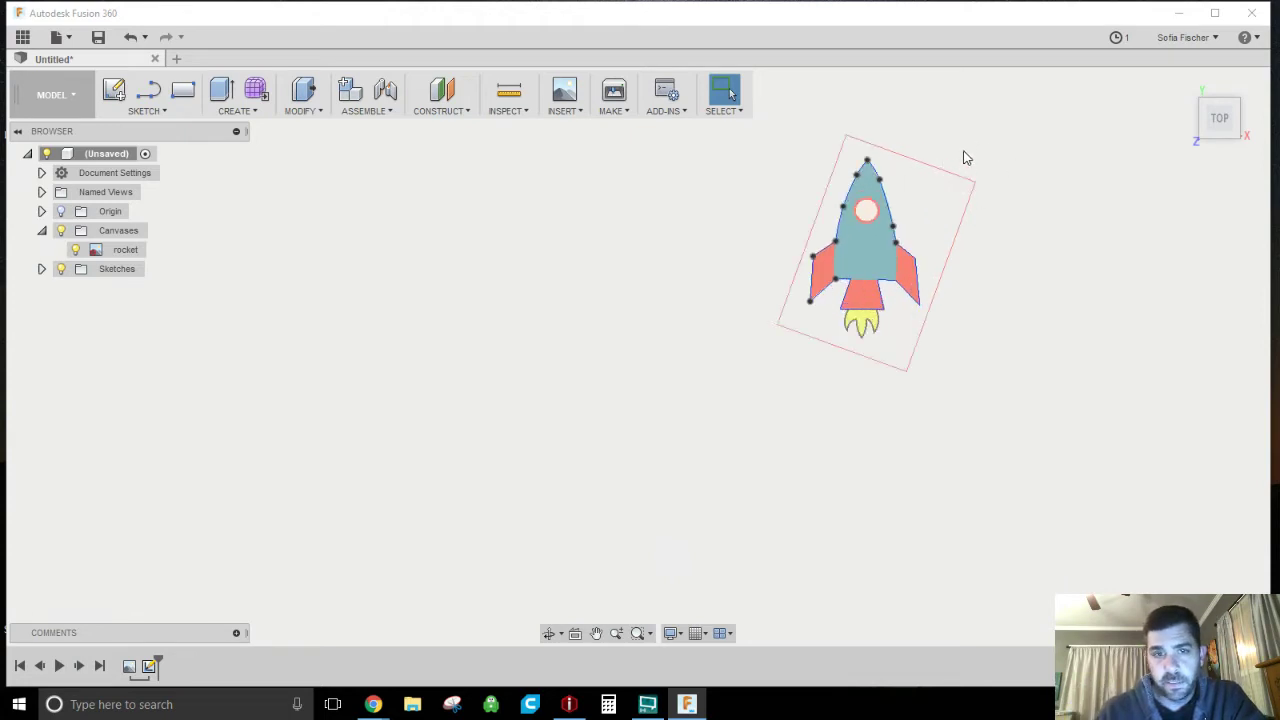
{"action": "scroll", "coordinate": [811, 301], "scroll_direction": "down", "scroll_amount": 4}
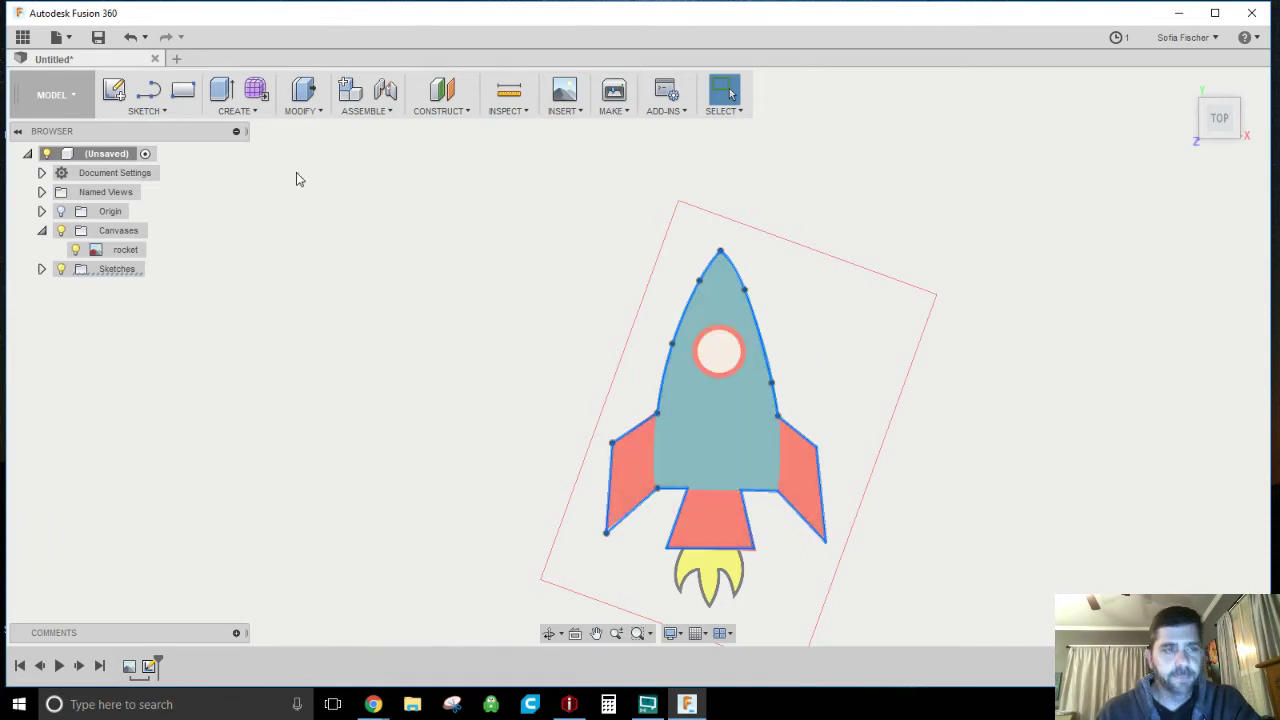
Step: Offset the 12 curves of the rocket outline outward by 1.2 mm
{"action": "left_click", "coordinate": [148, 112]}
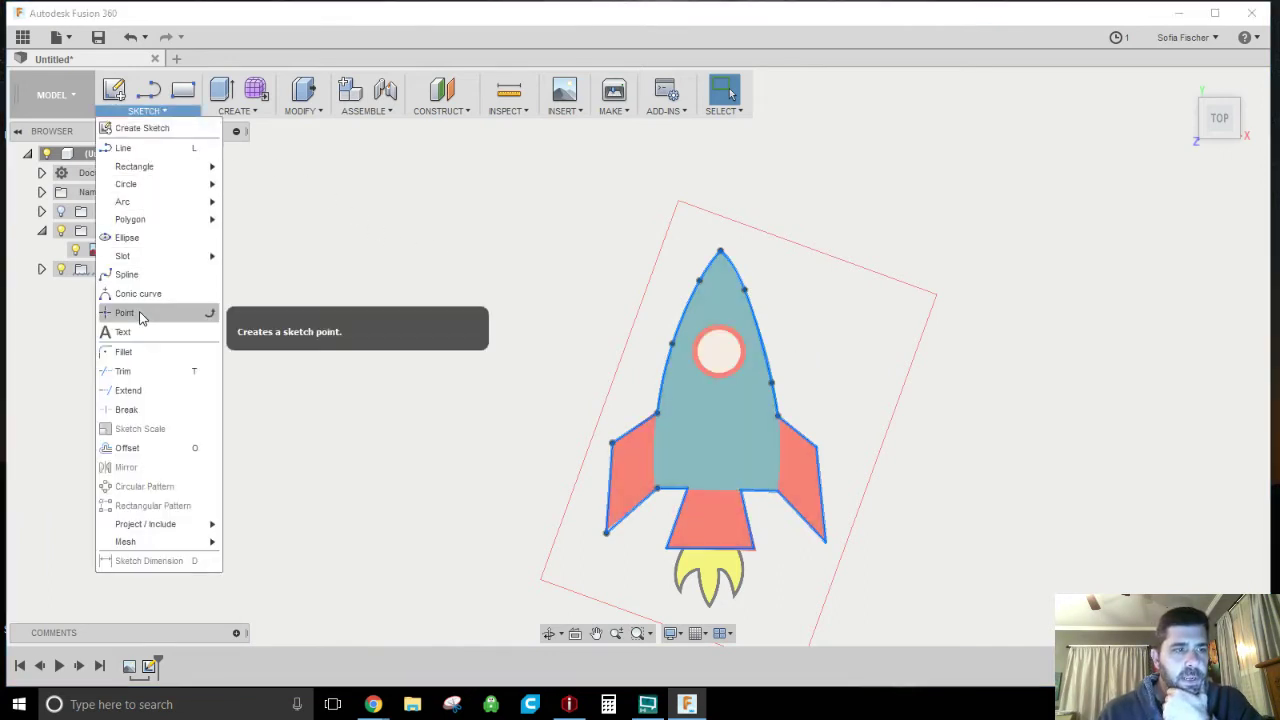
{"action": "left_click", "coordinate": [126, 450]}
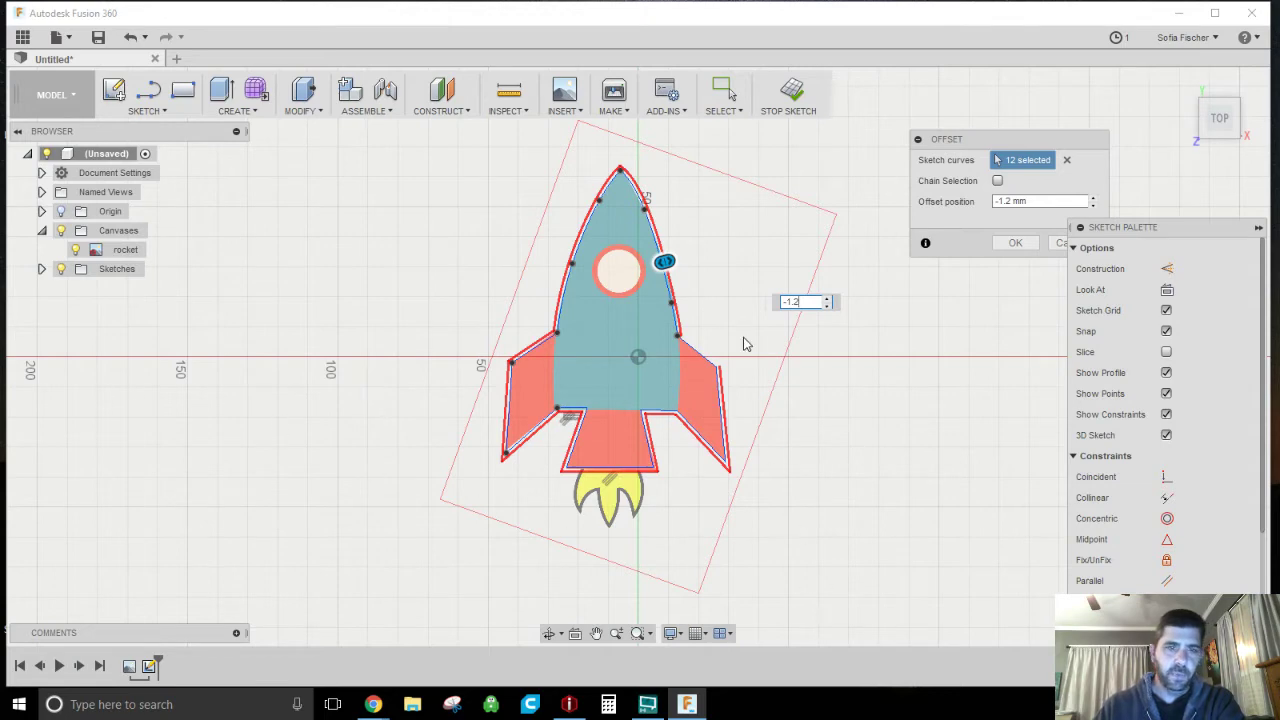
{"action": "scroll", "coordinate": [687, 362], "scroll_direction": "up", "scroll_amount": 4}
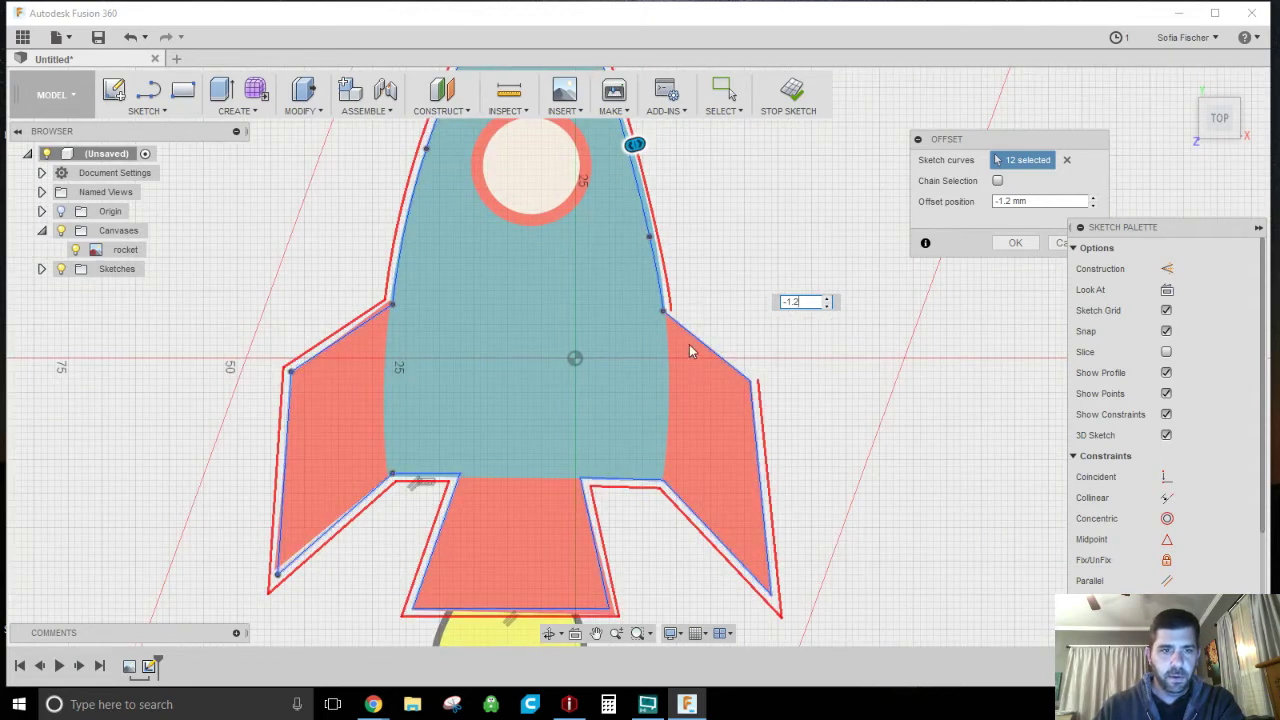
{"action": "key", "text": "Return"}
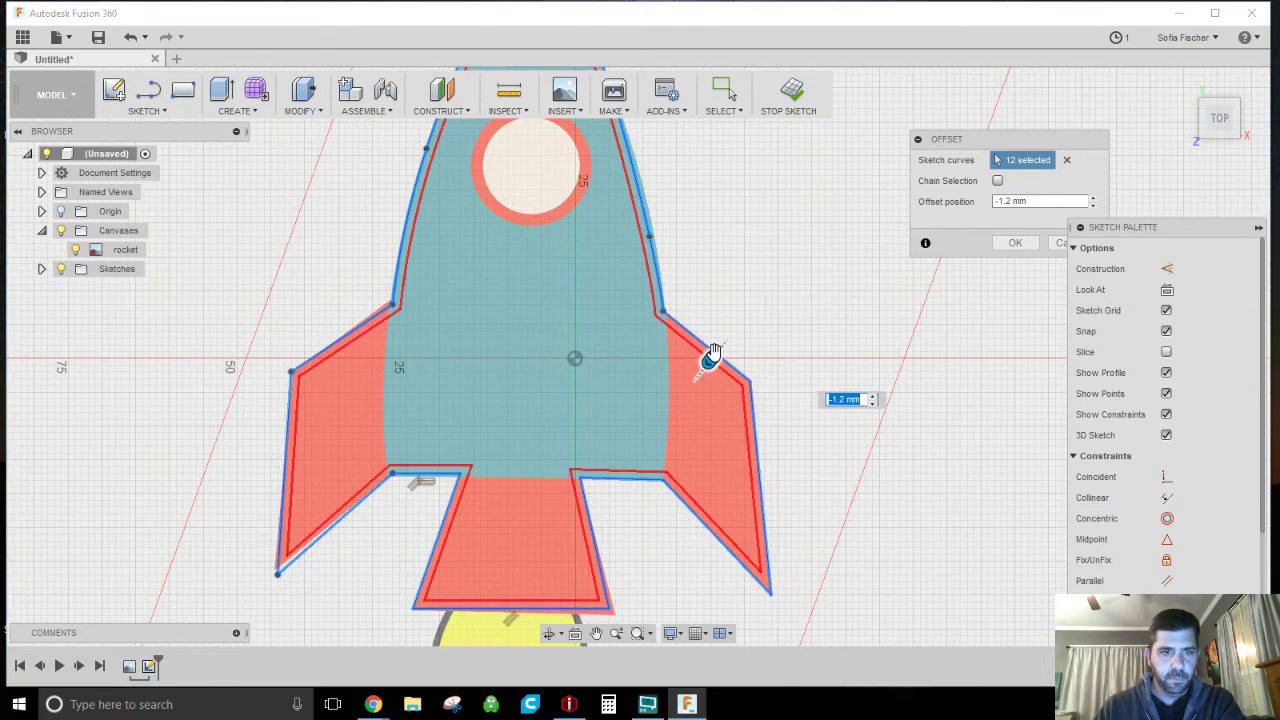
{"action": "scroll", "coordinate": [810, 410], "scroll_direction": "down", "scroll_amount": 2}
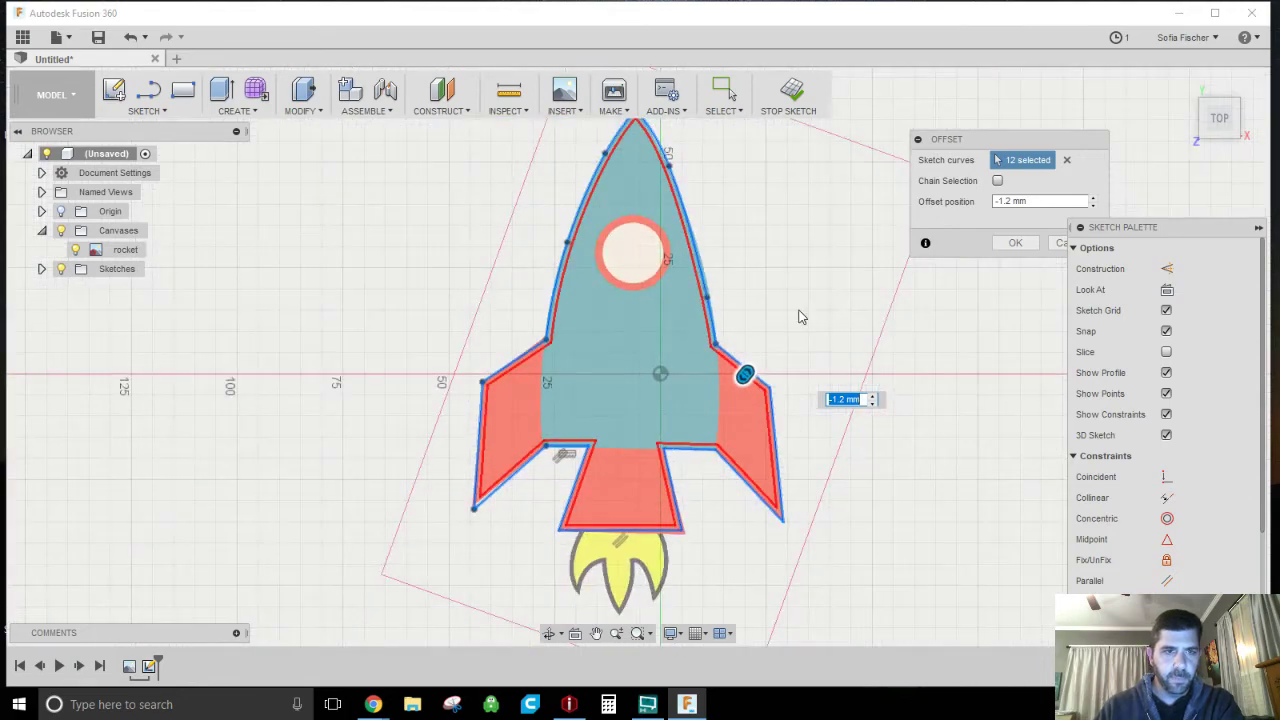
{"action": "type", "text": "1"}
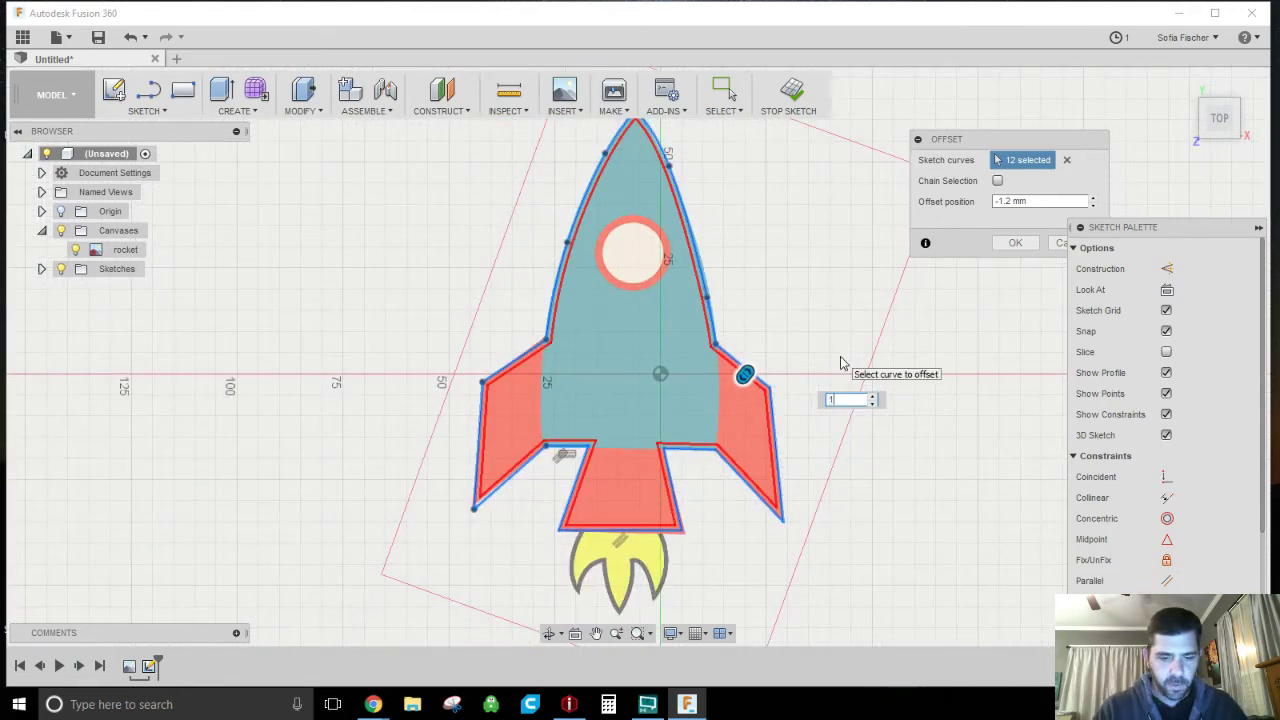
{"action": "type", "text": ".2"}
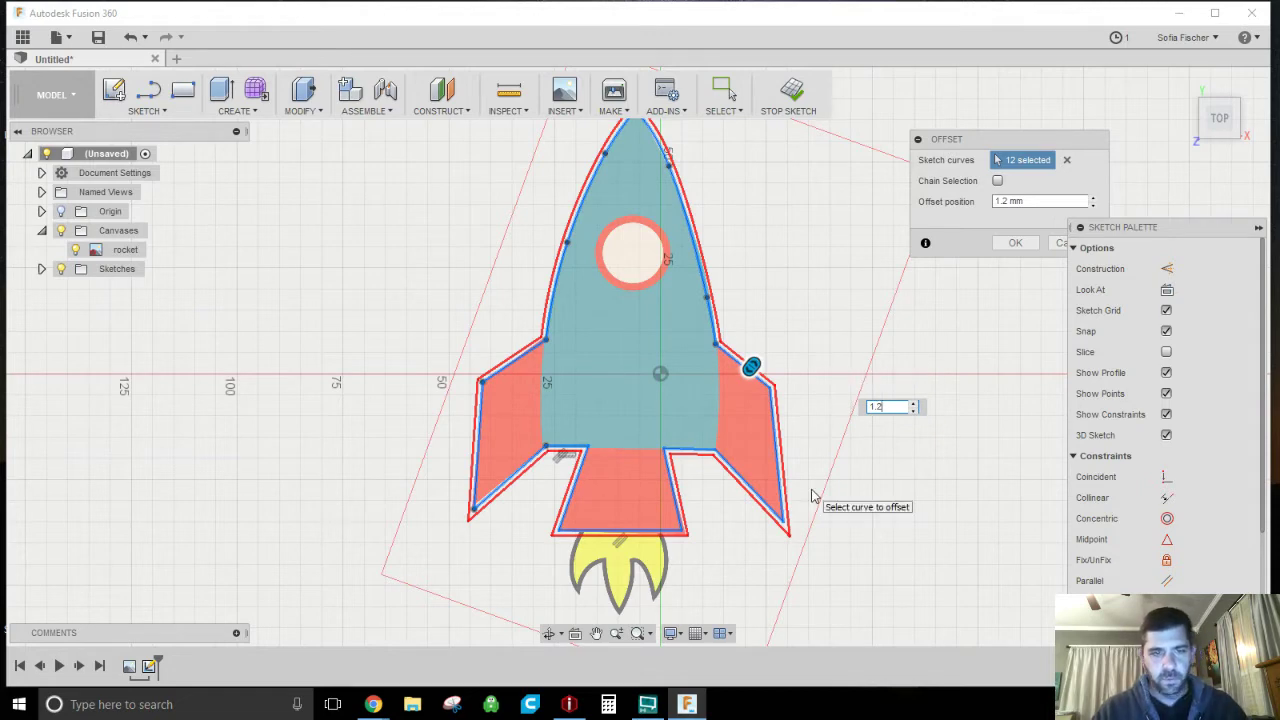
{"action": "left_click", "coordinate": [1016, 246]}
{"action": "scroll", "coordinate": [782, 447], "scroll_direction": "down", "scroll_amount": 3}
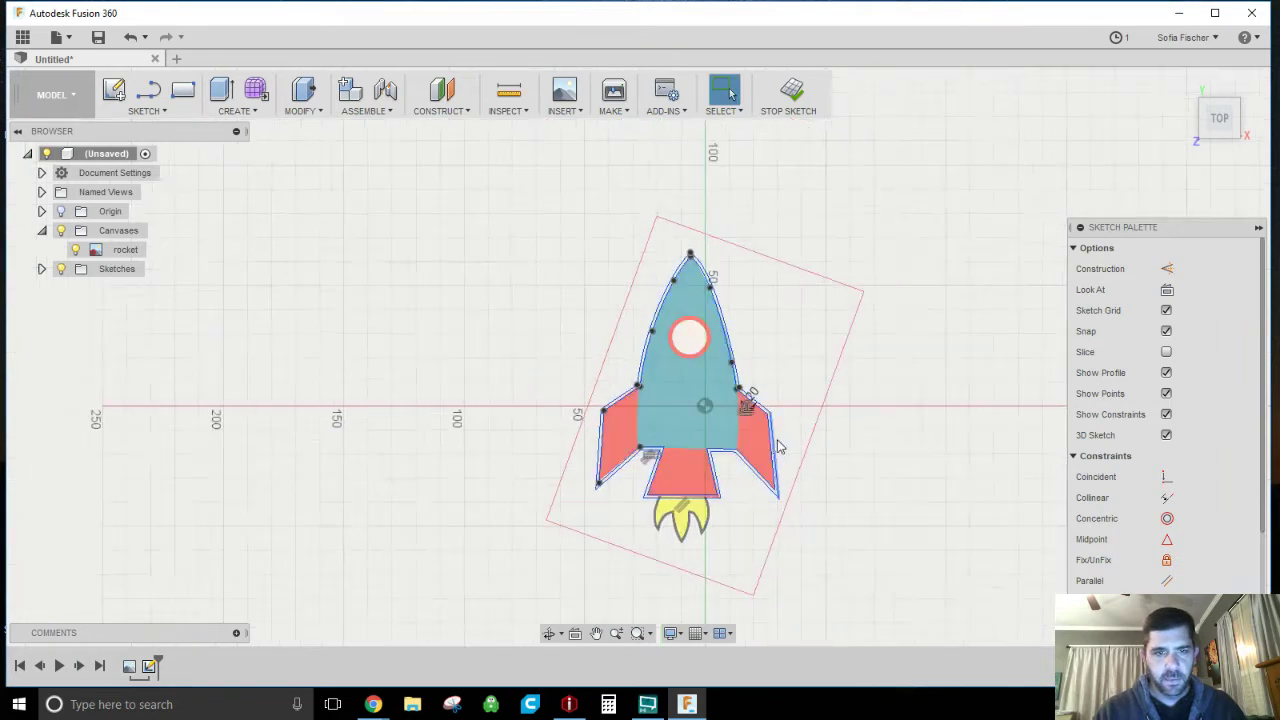
Step: Extrude the thin profile between the rocket outline and its offset 13 mm upward as a new body
{"action": "scroll", "coordinate": [780, 447], "scroll_direction": "up", "scroll_amount": 5}
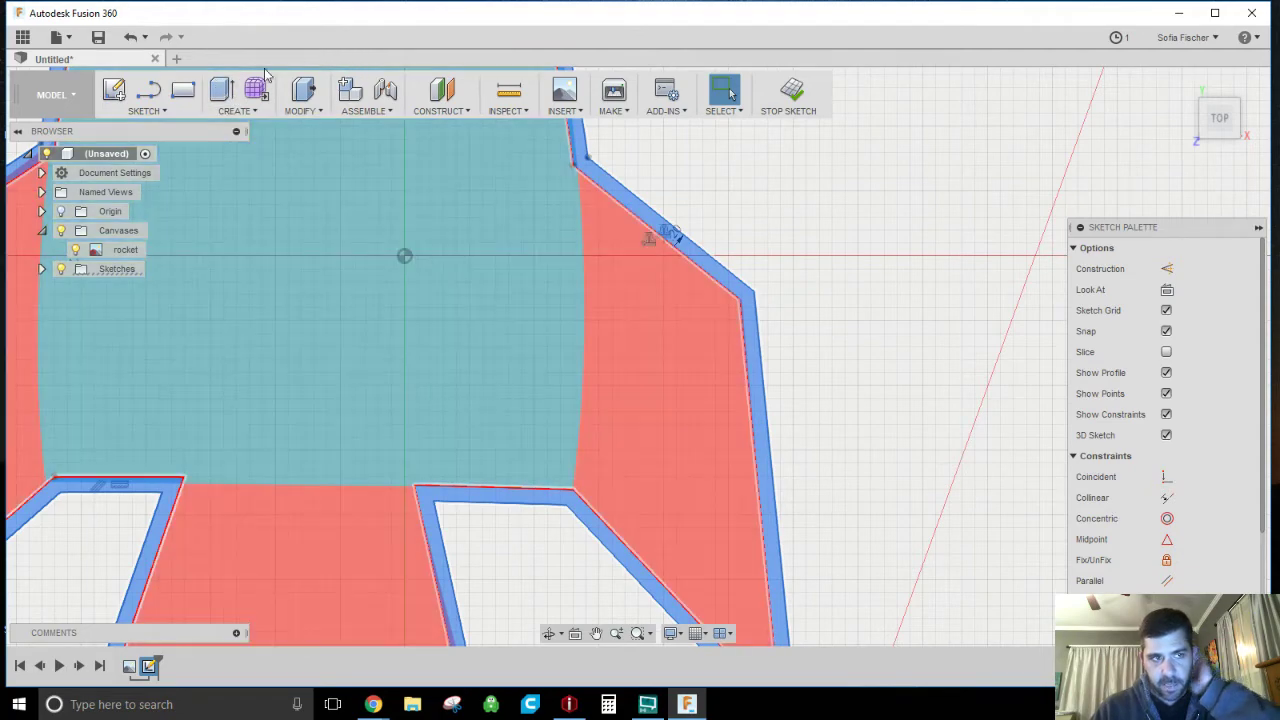
{"action": "left_click", "coordinate": [222, 92]}
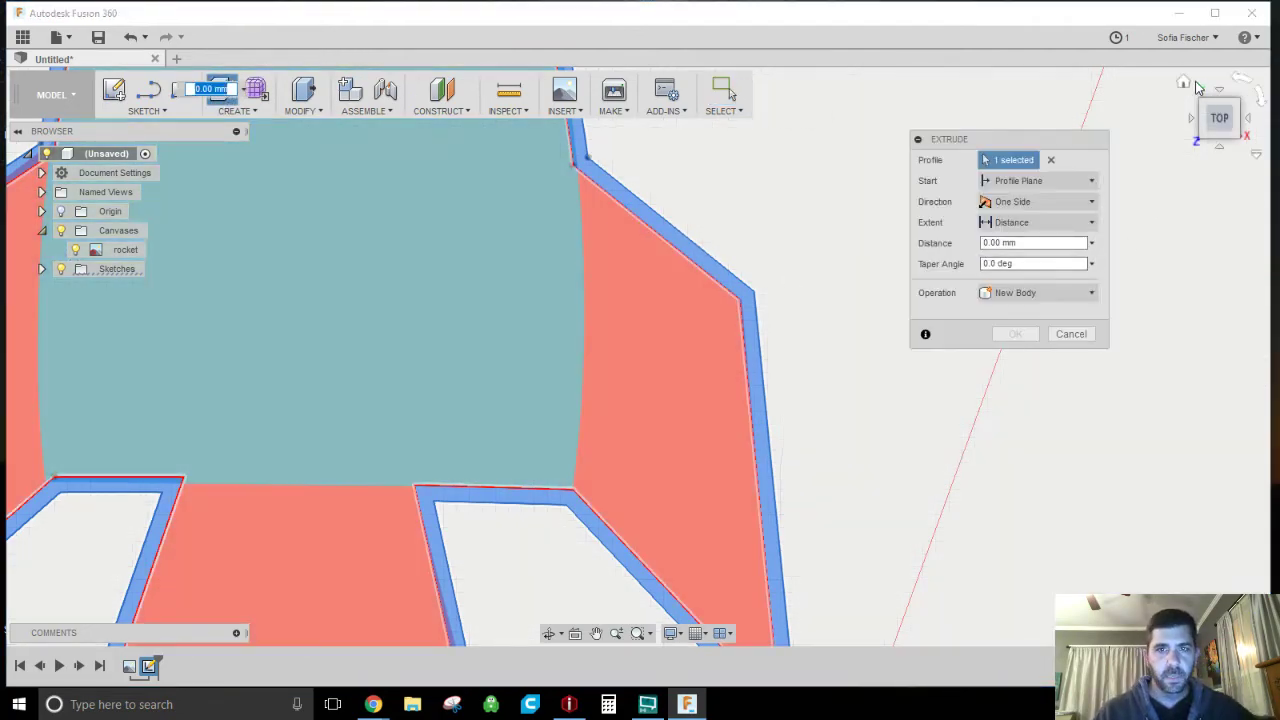
{"action": "left_click", "coordinate": [1185, 86]}
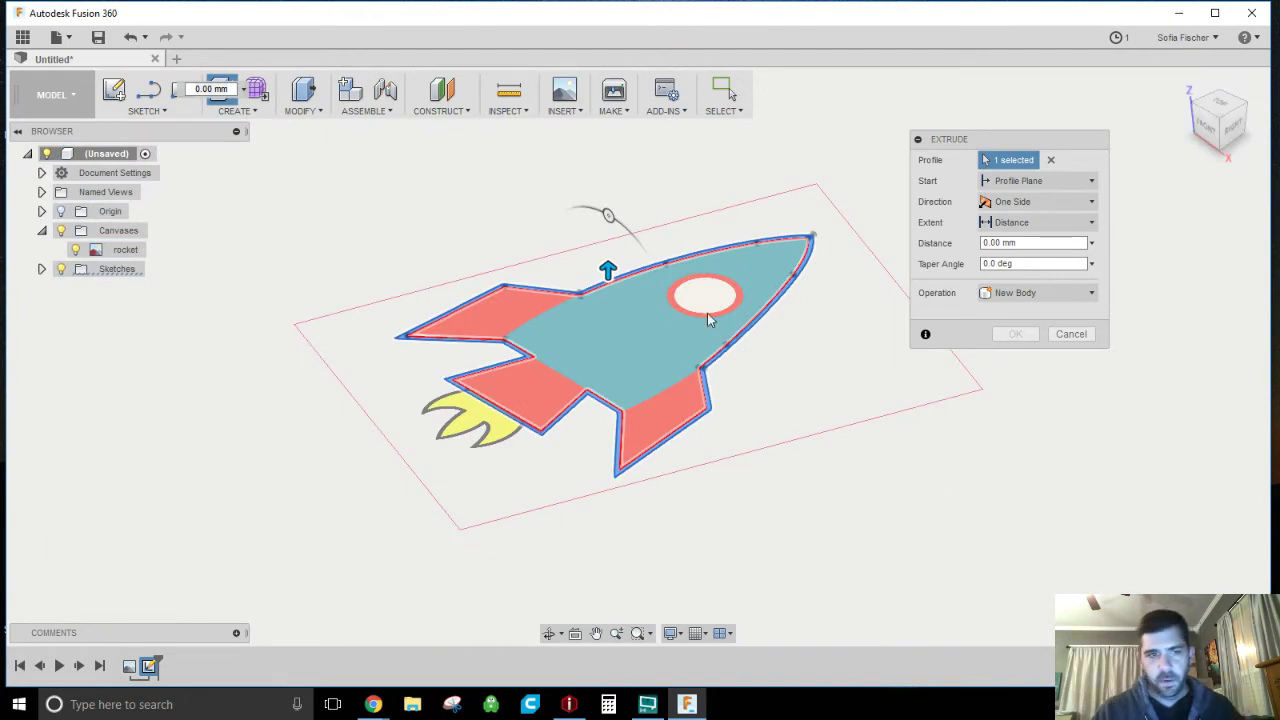
{"action": "left_click_drag", "start_coordinate": [607, 270], "coordinate": [607, 222]}
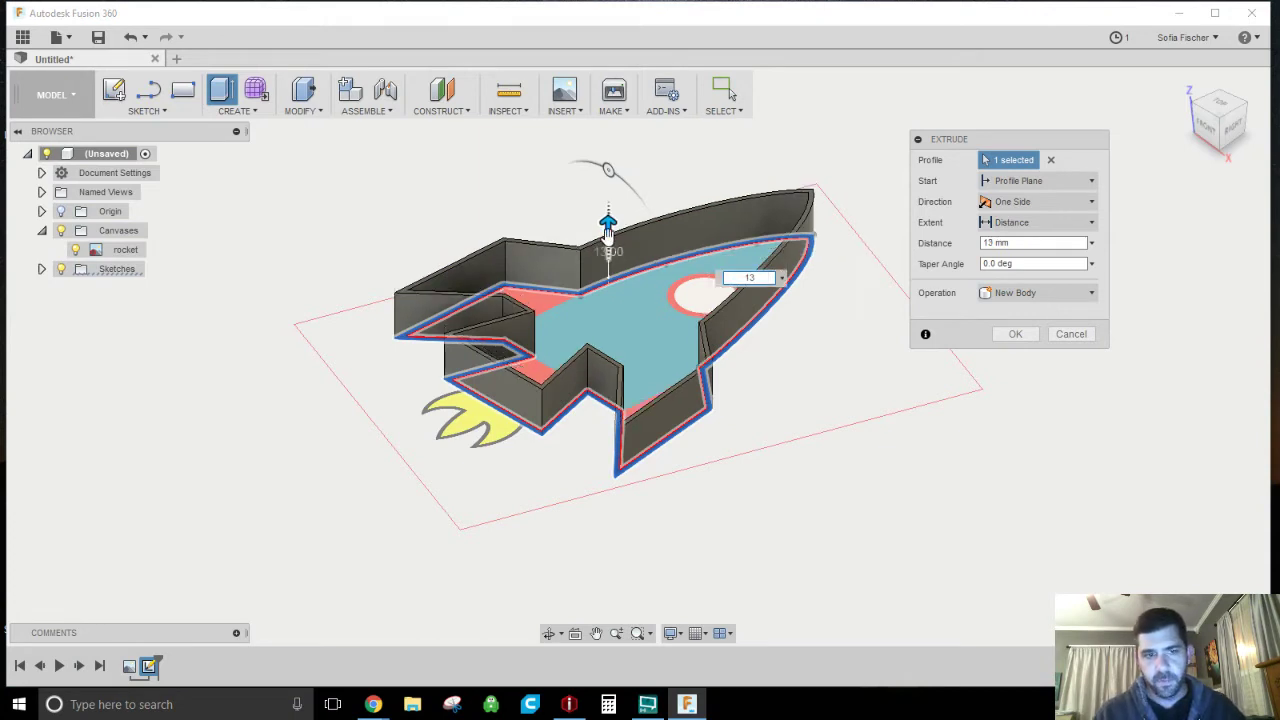
{"action": "left_click", "coordinate": [1015, 336]}
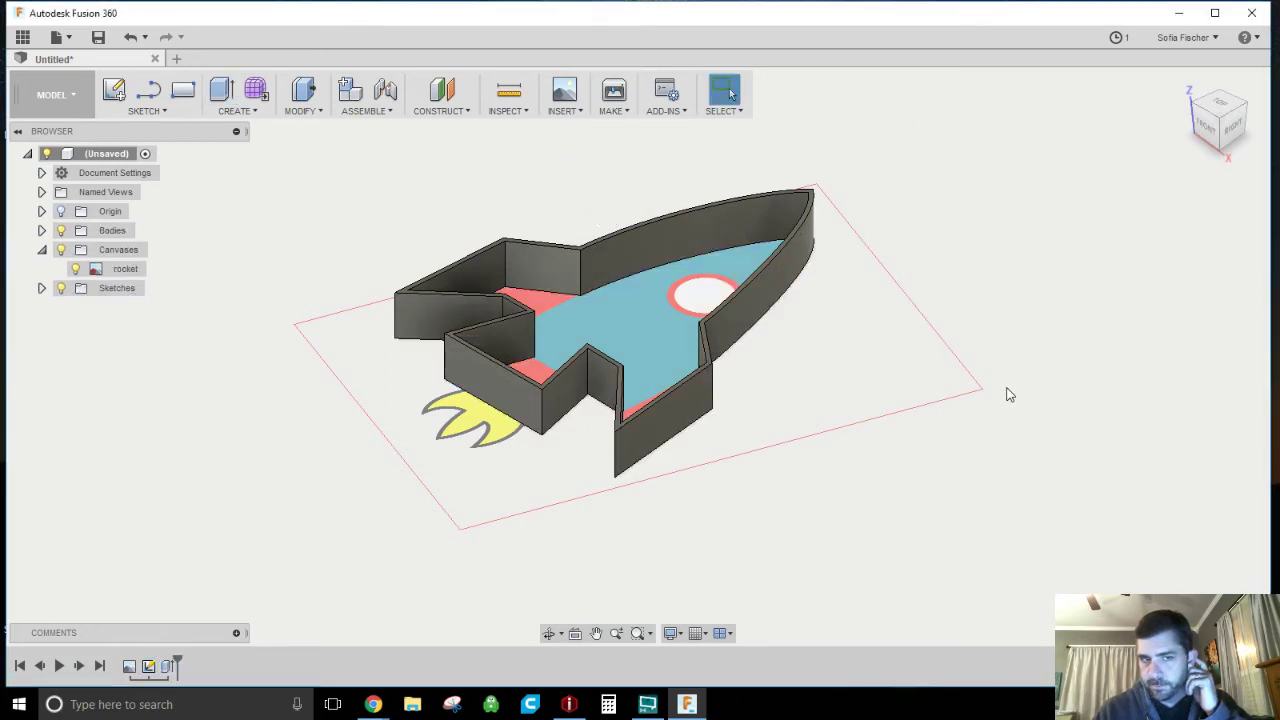
Step: Inspect the extruded body, the rocket canvas and the sketch by highlighting them and toggling the sketch's visibility on and off
{"action": "left_click", "coordinate": [41, 230]}
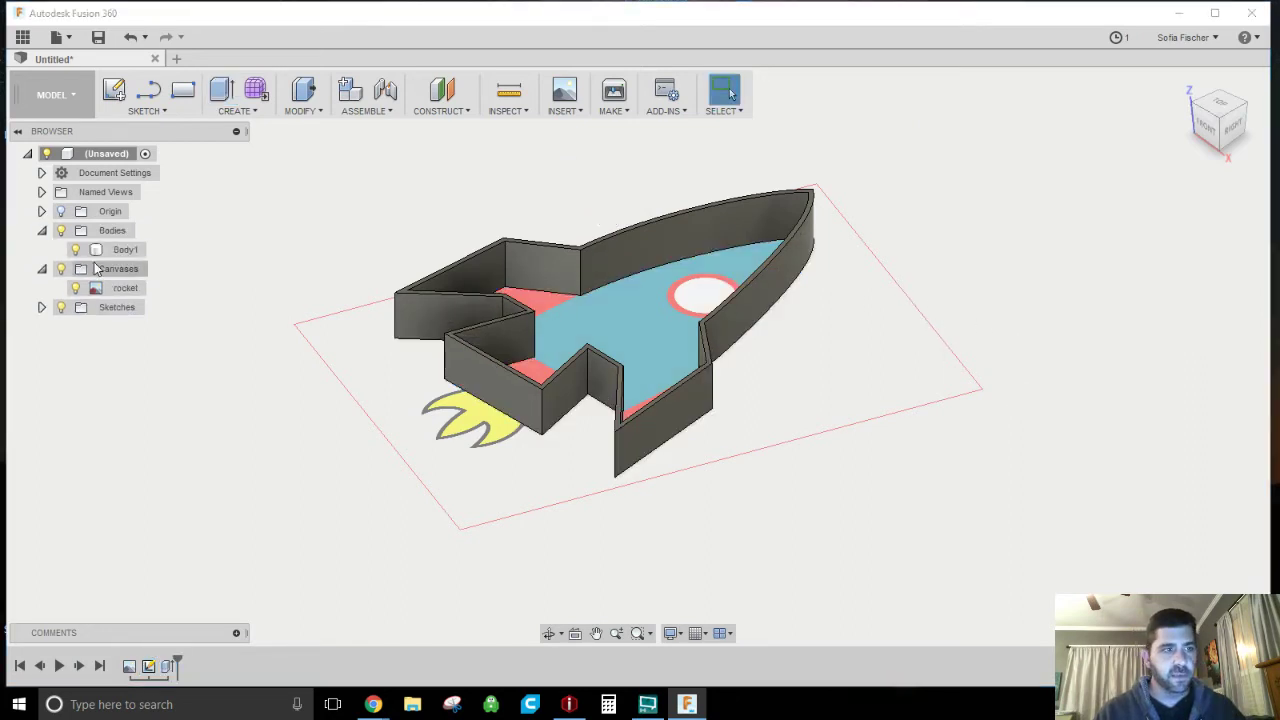
{"action": "left_click", "coordinate": [125, 249]}
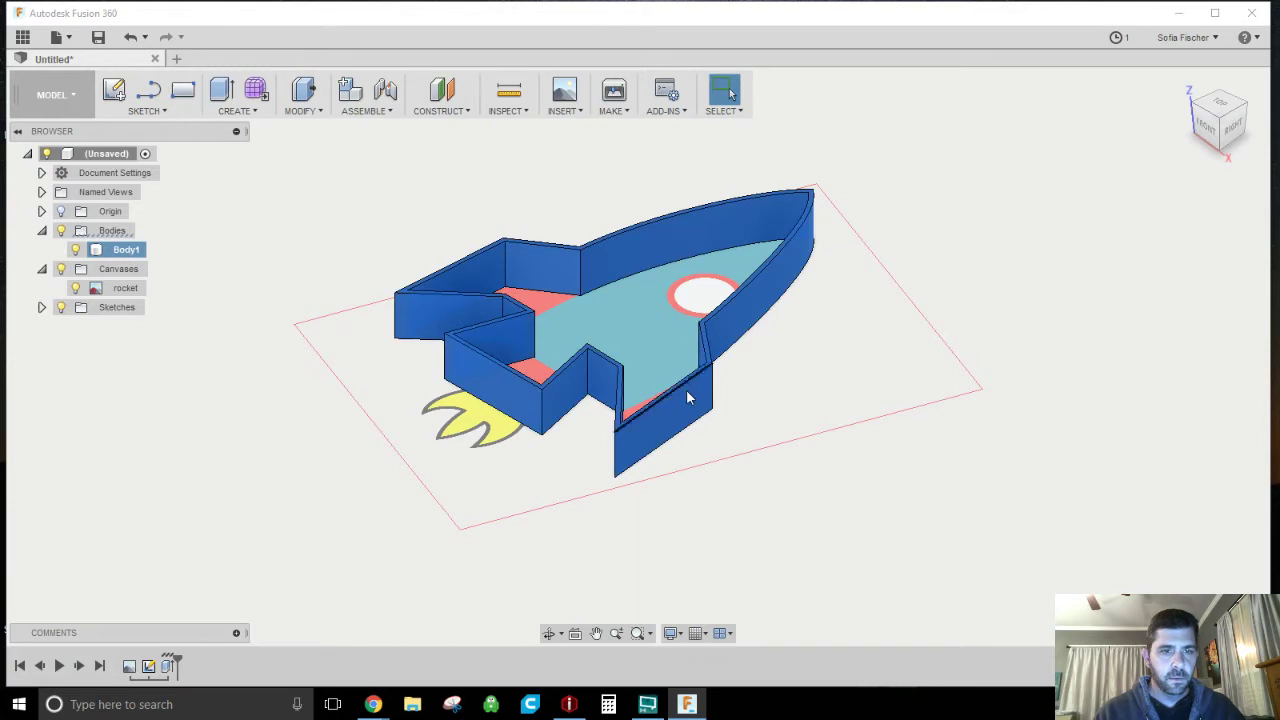
{"action": "left_click", "coordinate": [127, 289]}
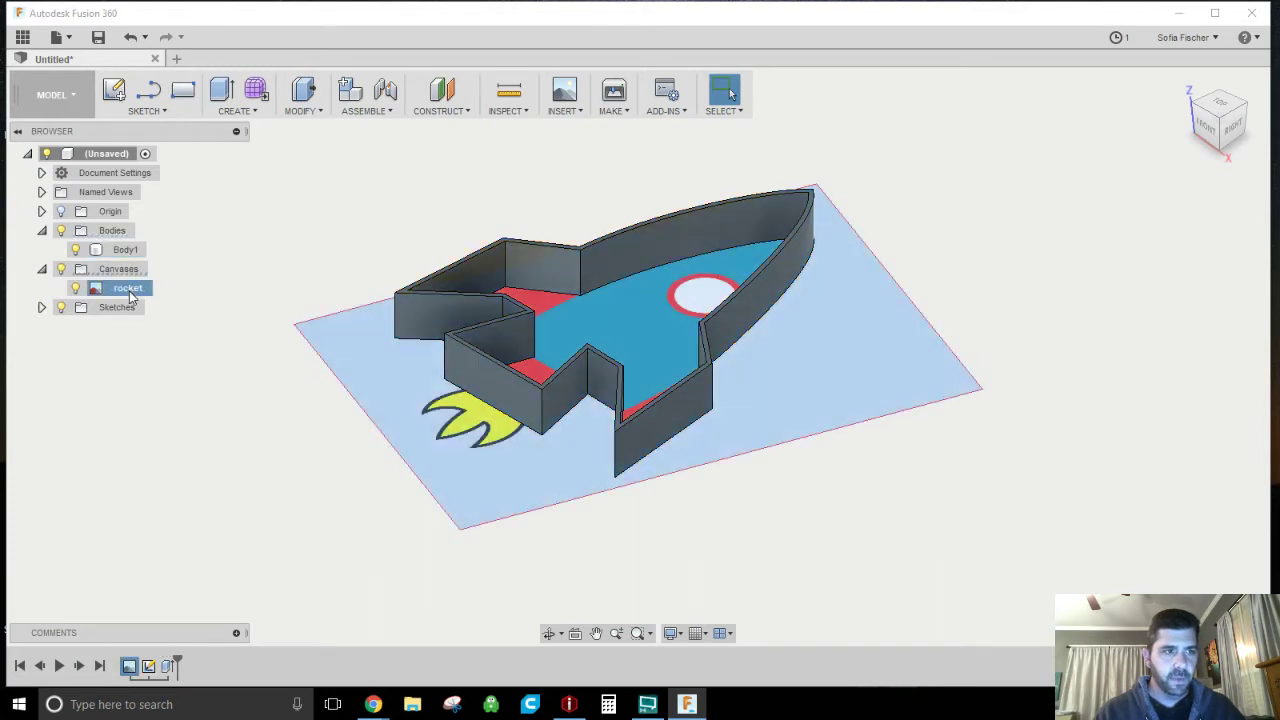
{"action": "left_click", "coordinate": [40, 310]}
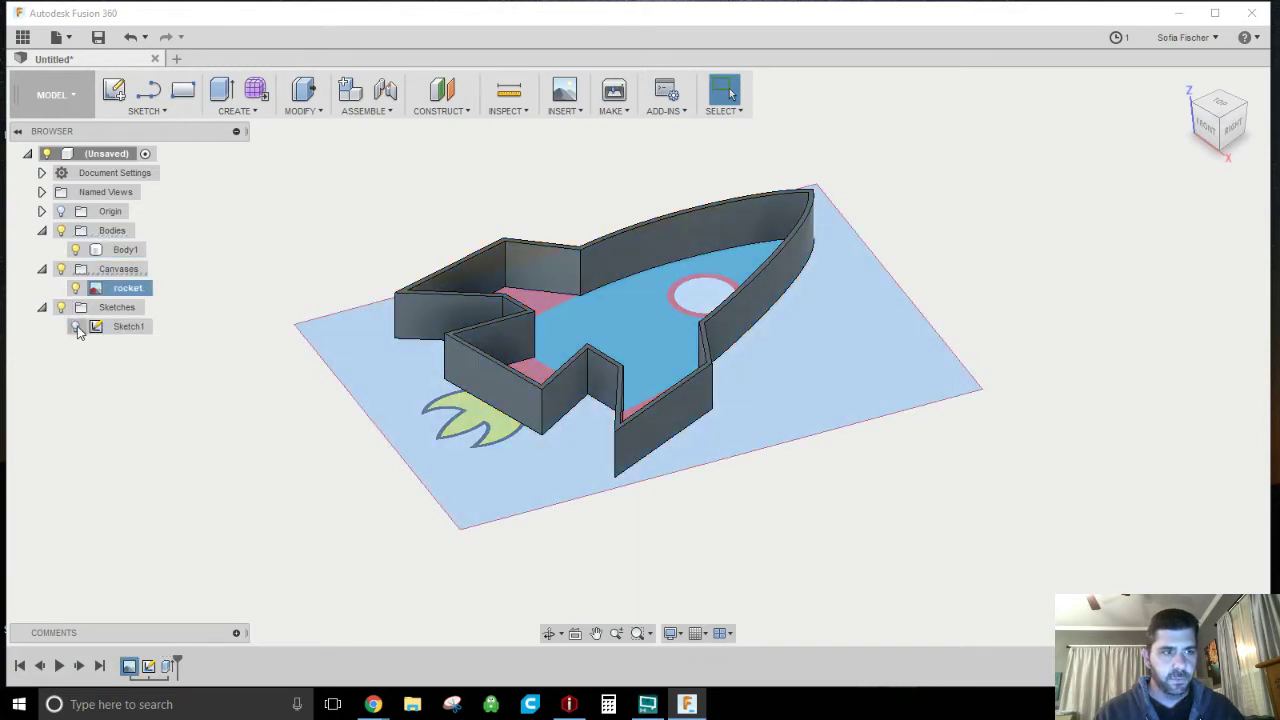
{"action": "left_click", "coordinate": [76, 326]}
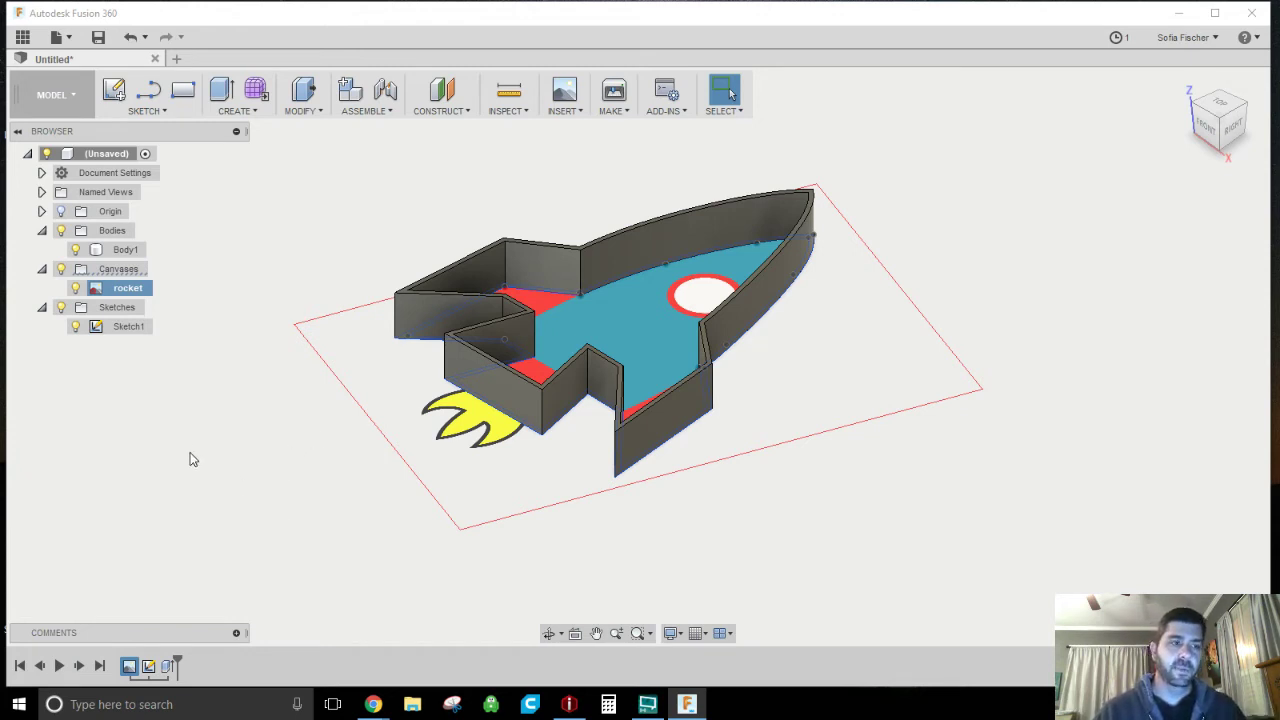
{"action": "left_click", "coordinate": [61, 307]}
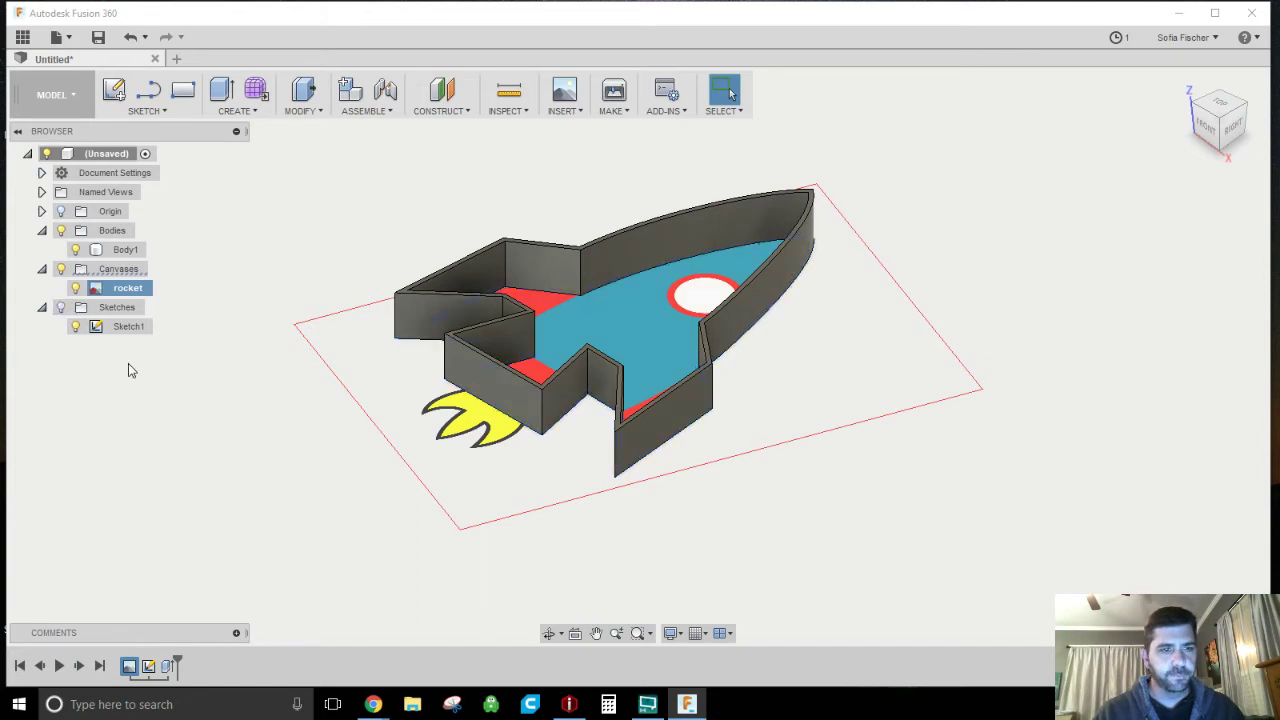
{"action": "left_click", "coordinate": [61, 307]}
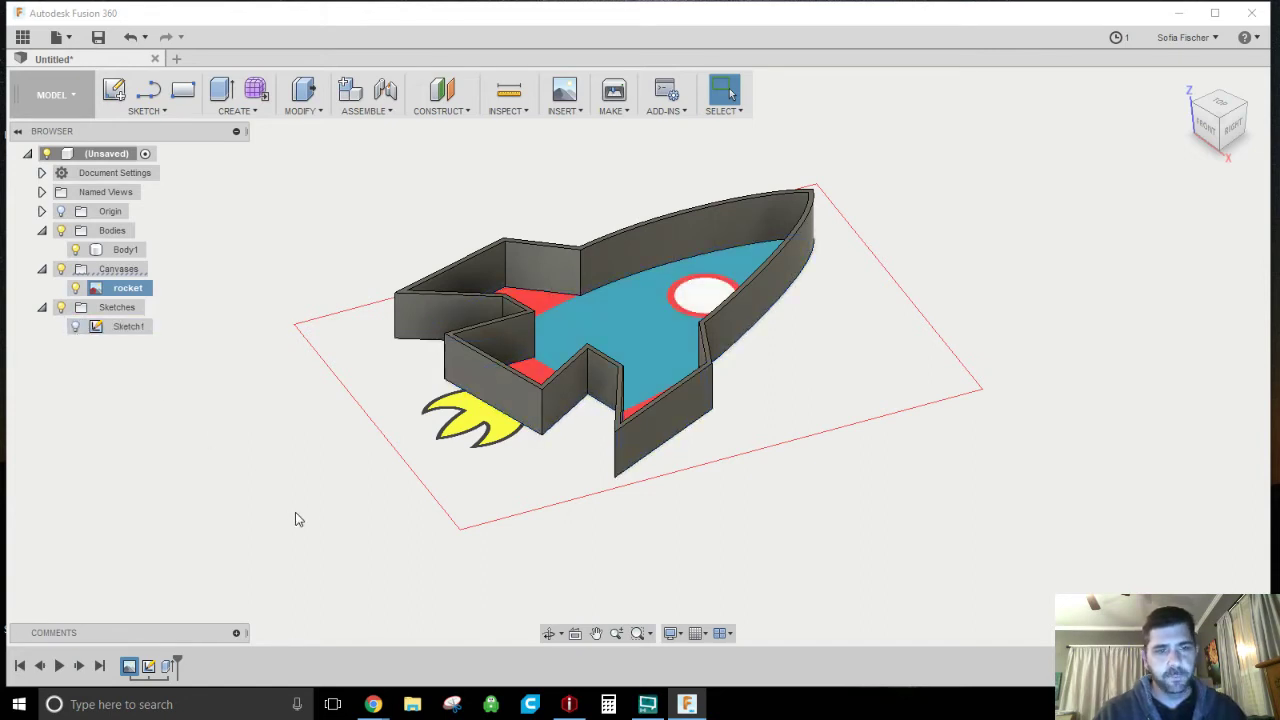
Step: View the rocket from above, hide the extruded body and show the outline sketch
{"action": "left_click", "coordinate": [1219, 100]}
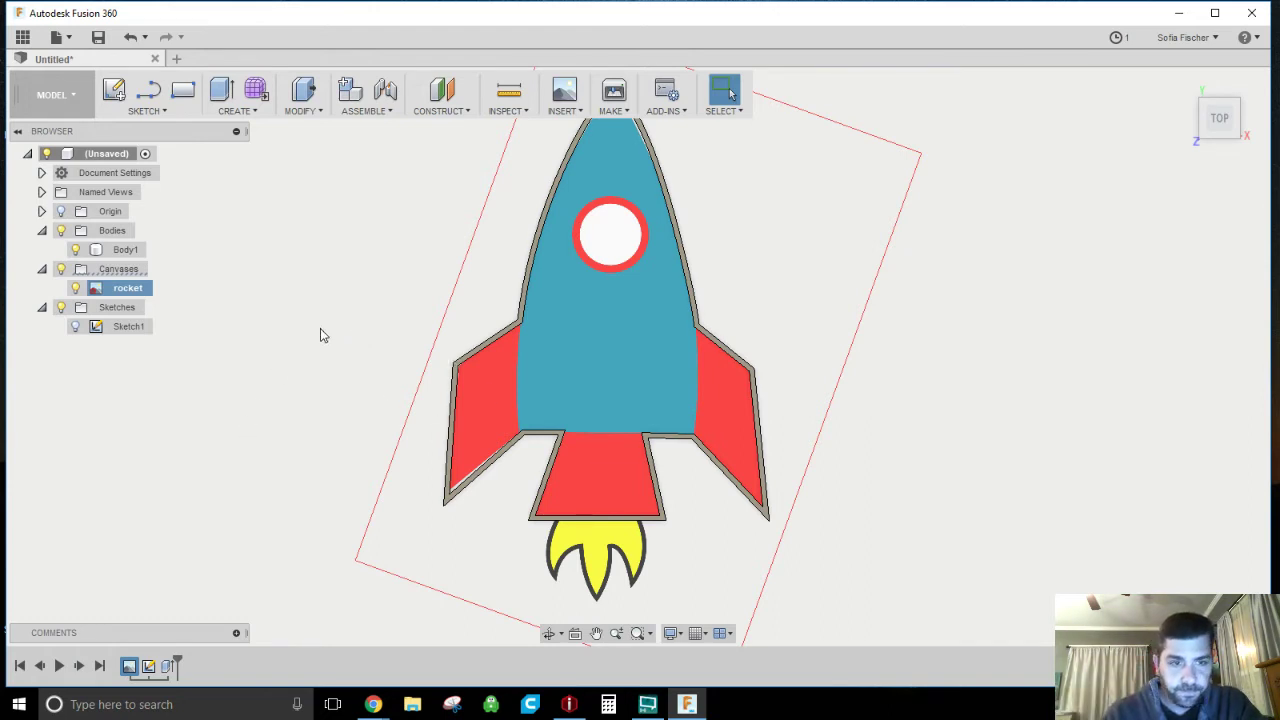
{"action": "left_click", "coordinate": [74, 250]}
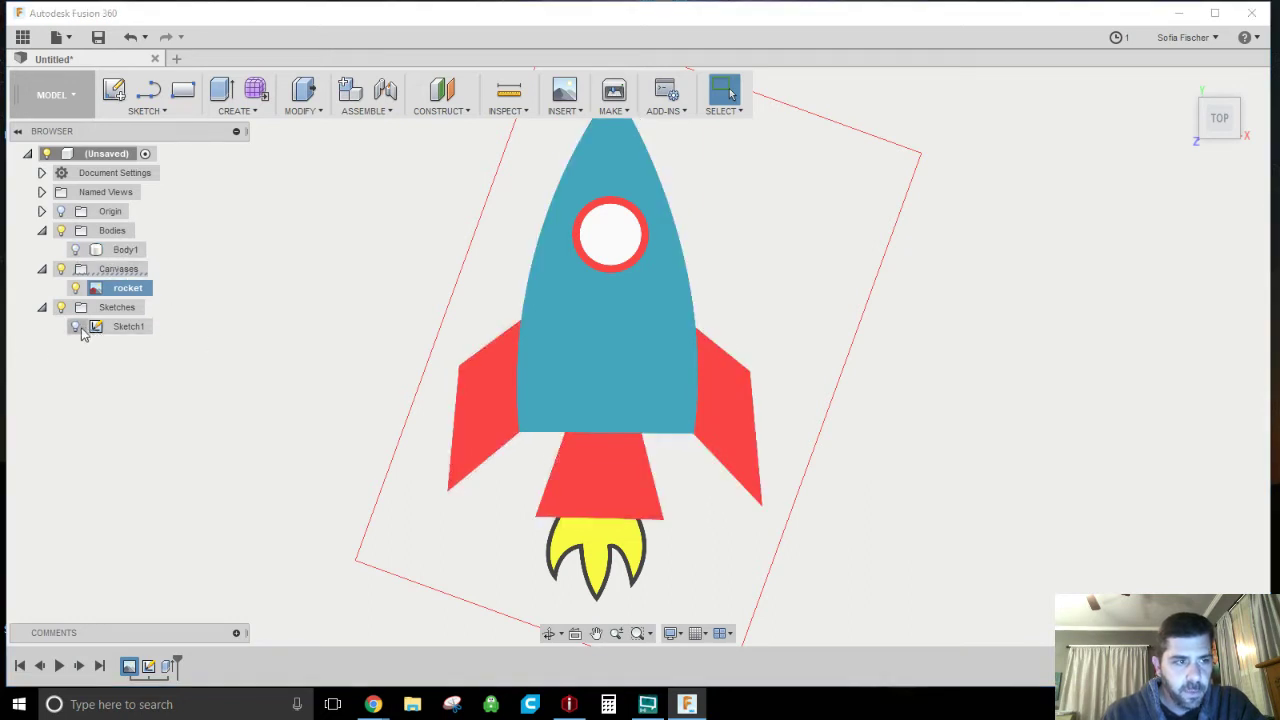
{"action": "left_click", "coordinate": [78, 328]}
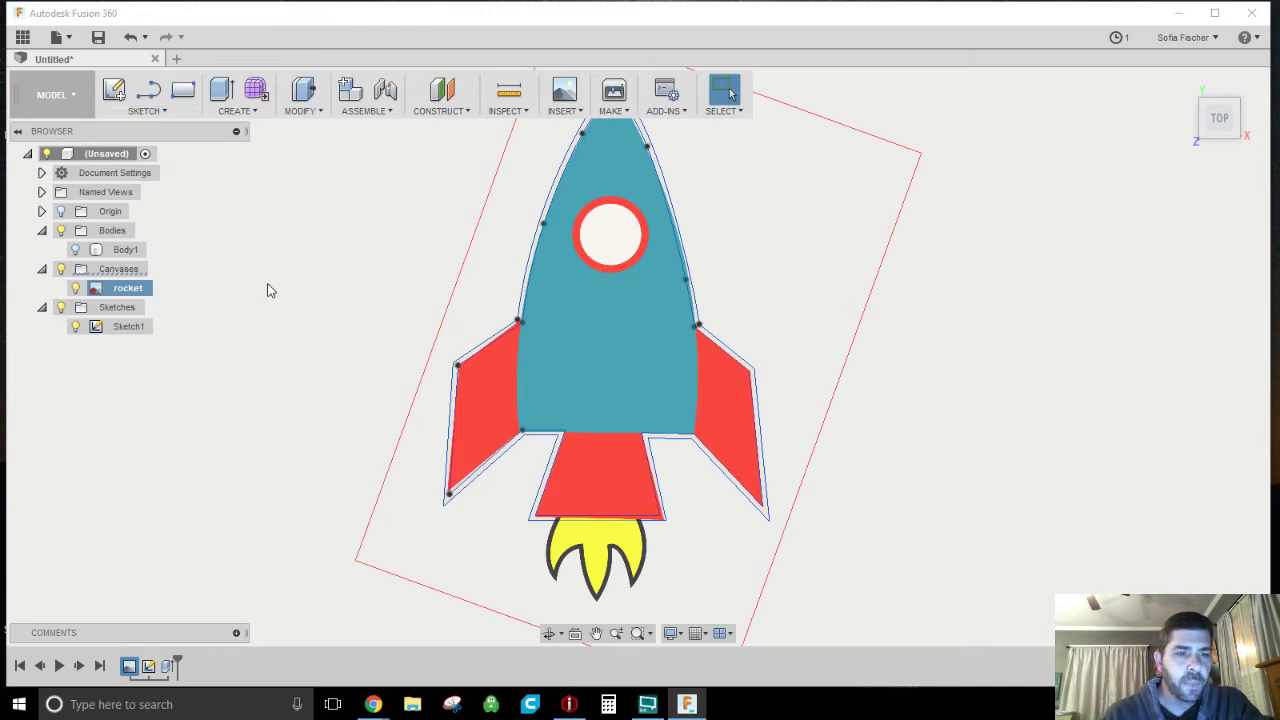
Step: Draw a three-point spline along the left fin's inner edge down to the body's lower-left corner, adjust its middle point to that edge, and finish the sketch
{"action": "left_click", "coordinate": [151, 111]}
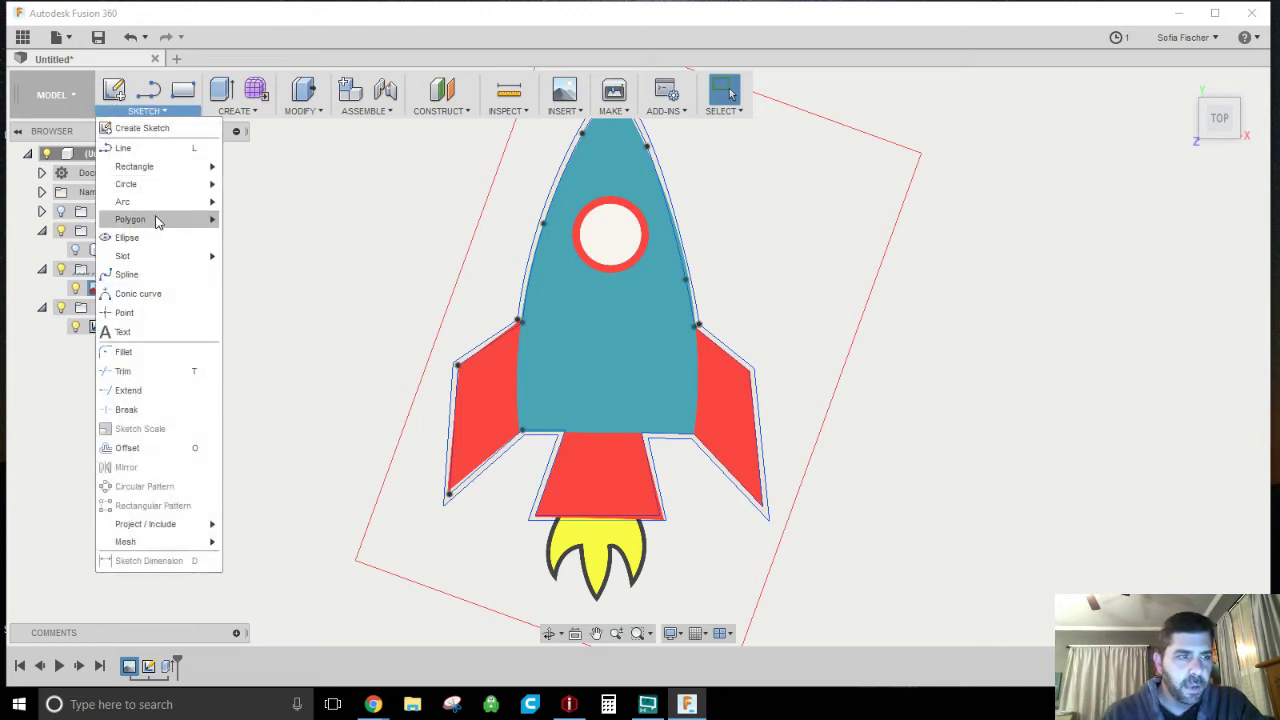
{"action": "left_click", "coordinate": [145, 278]}
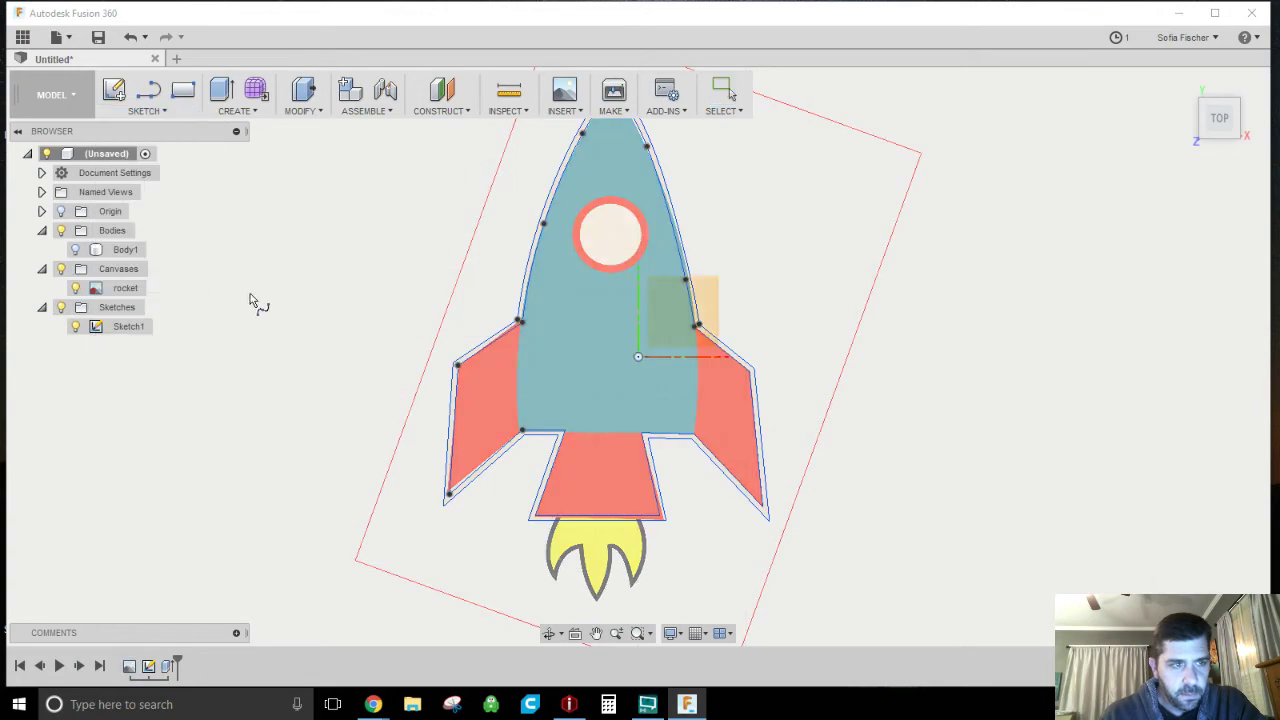
{"action": "left_click", "coordinate": [560, 381]}
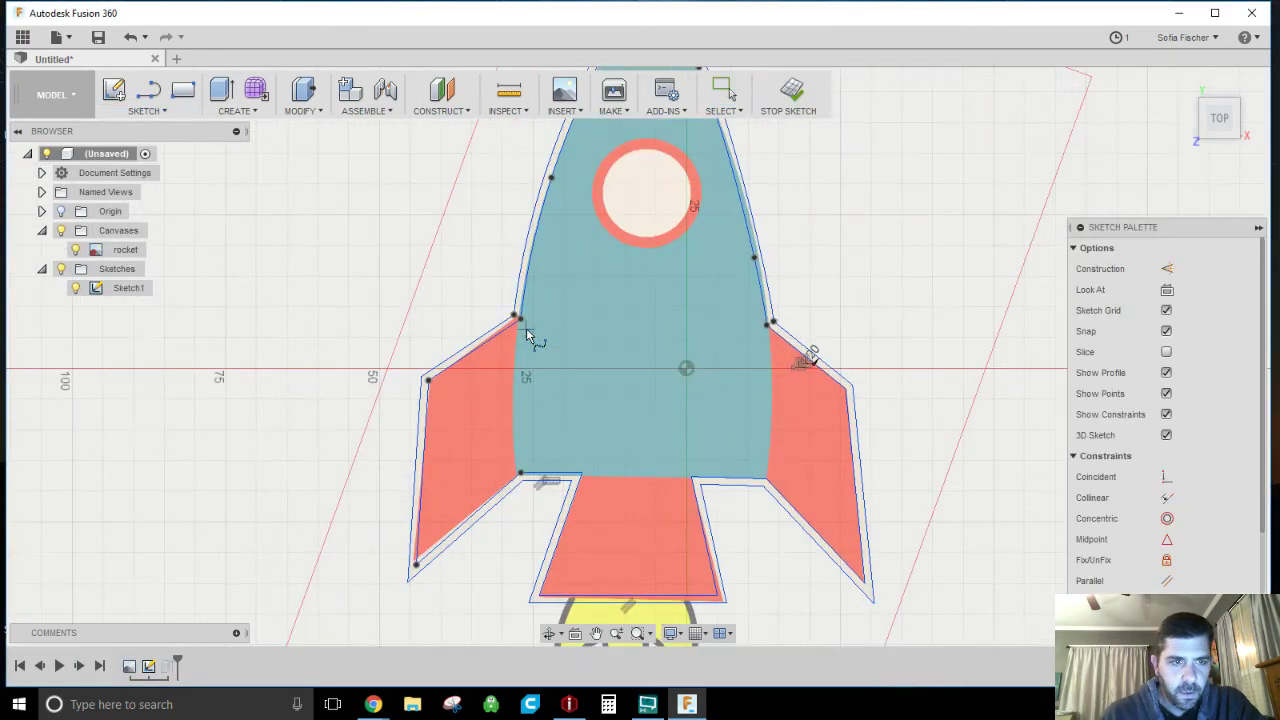
{"action": "scroll", "coordinate": [527, 335], "scroll_direction": "up", "scroll_amount": 3}
{"action": "left_click", "coordinate": [516, 311]}
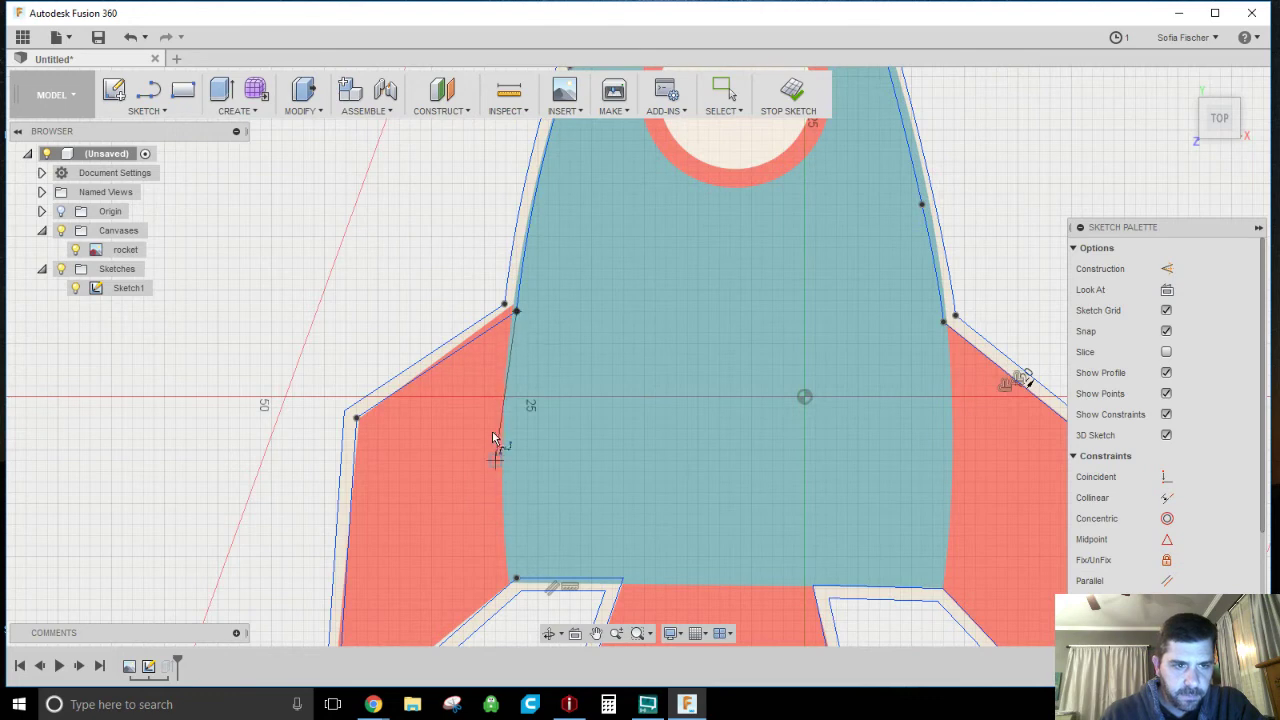
{"action": "left_click", "coordinate": [496, 440]}
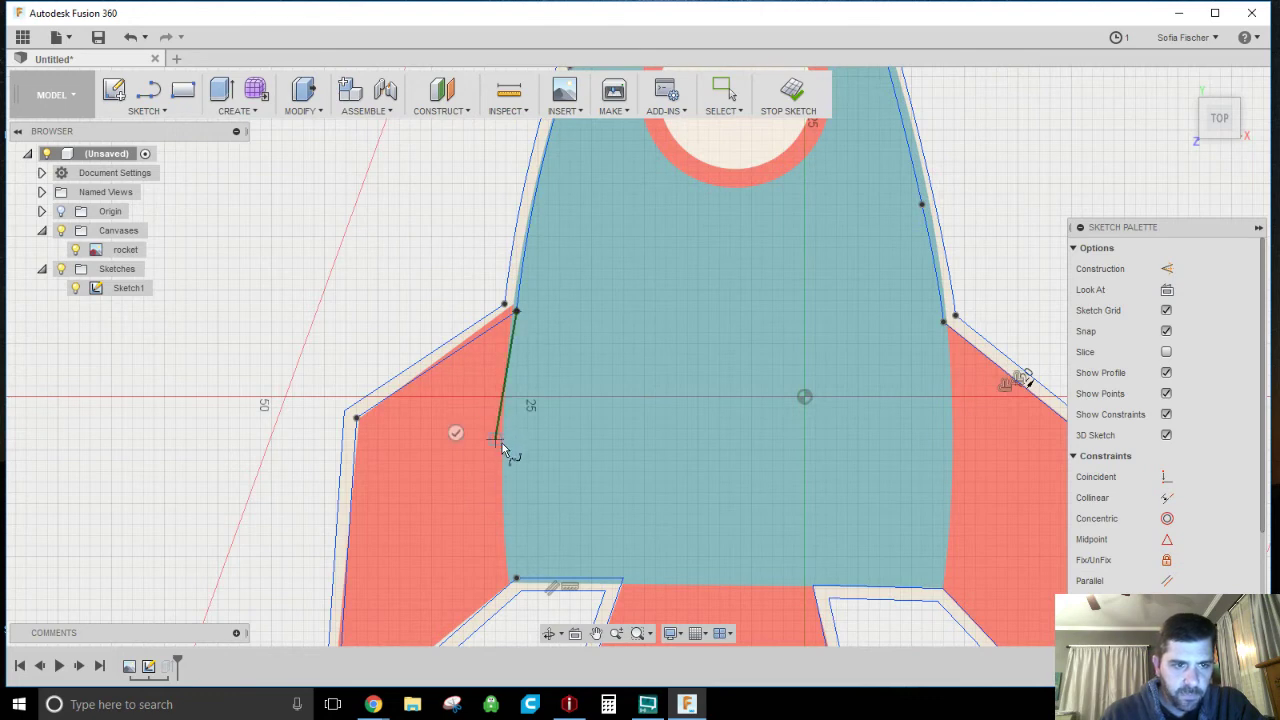
{"action": "left_click", "coordinate": [516, 579]}
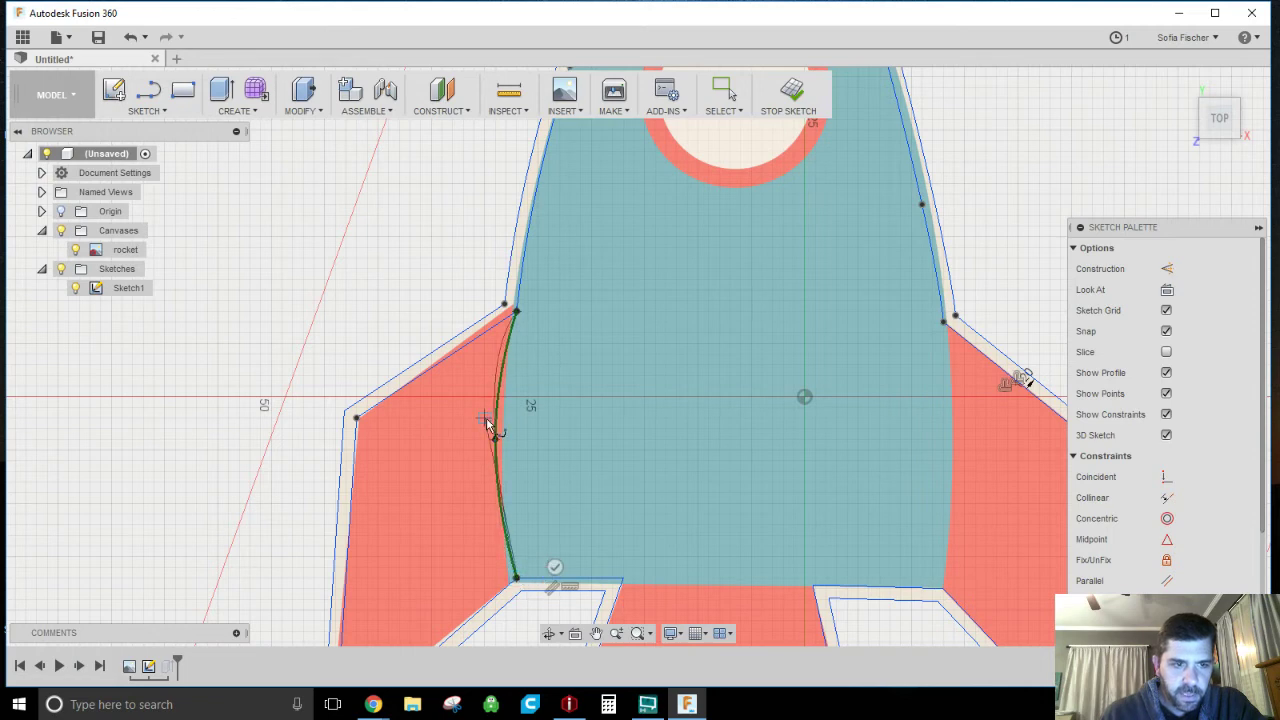
{"action": "left_click", "coordinate": [555, 567]}
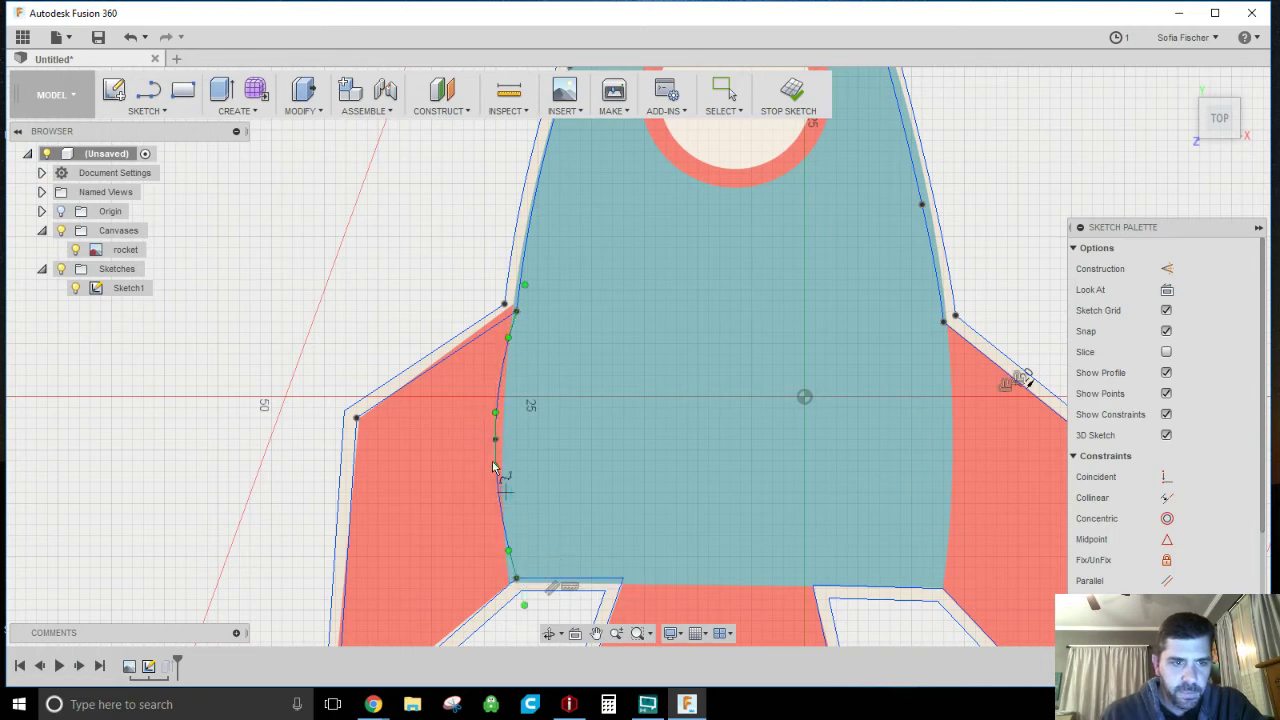
{"action": "left_click", "coordinate": [788, 90]}
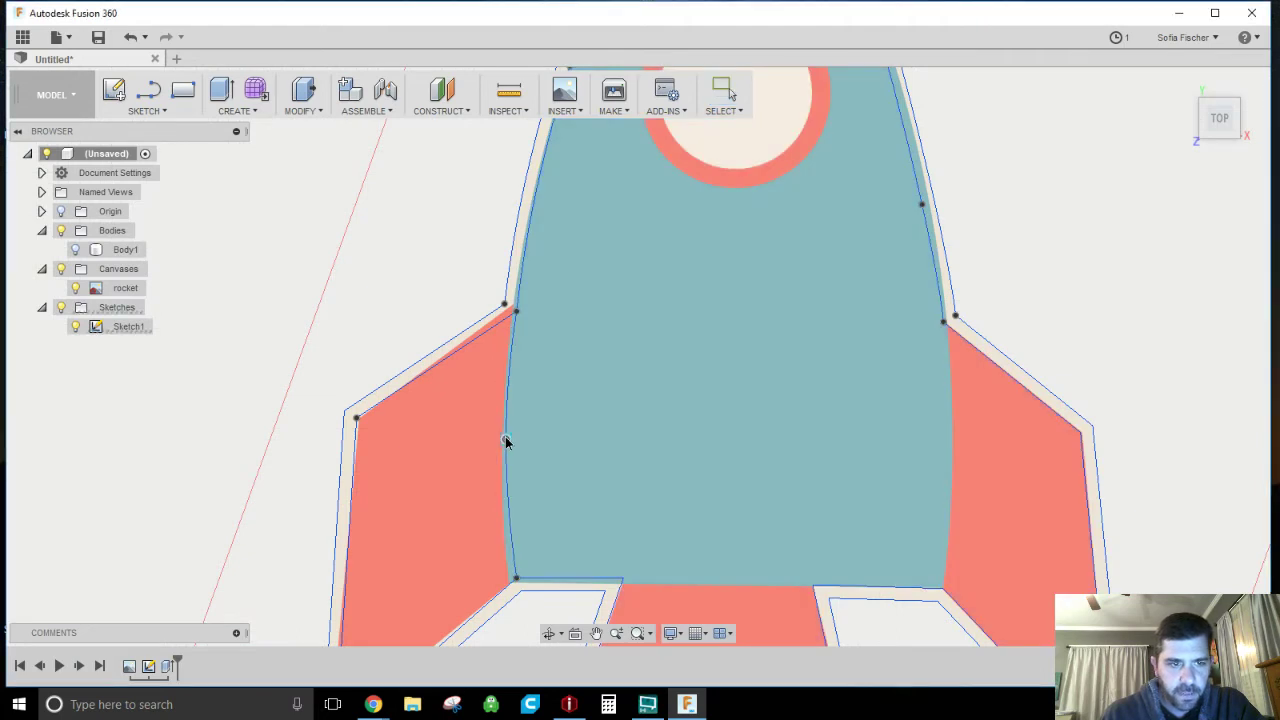
{"action": "left_click", "coordinate": [510, 445]}
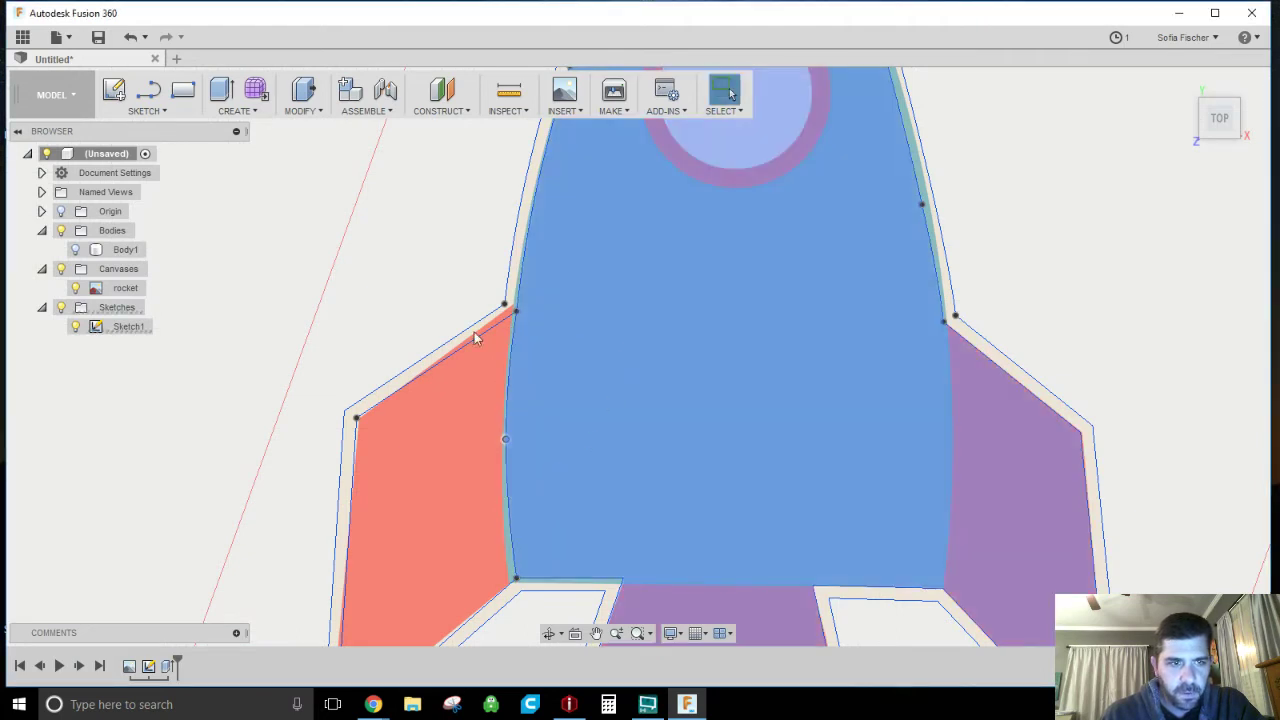
Step: Draw a three-point spline along the right fin's inner edge, from its upper corner to the body's lower-right corner, and finish the sketch
{"action": "left_click", "coordinate": [143, 111]}
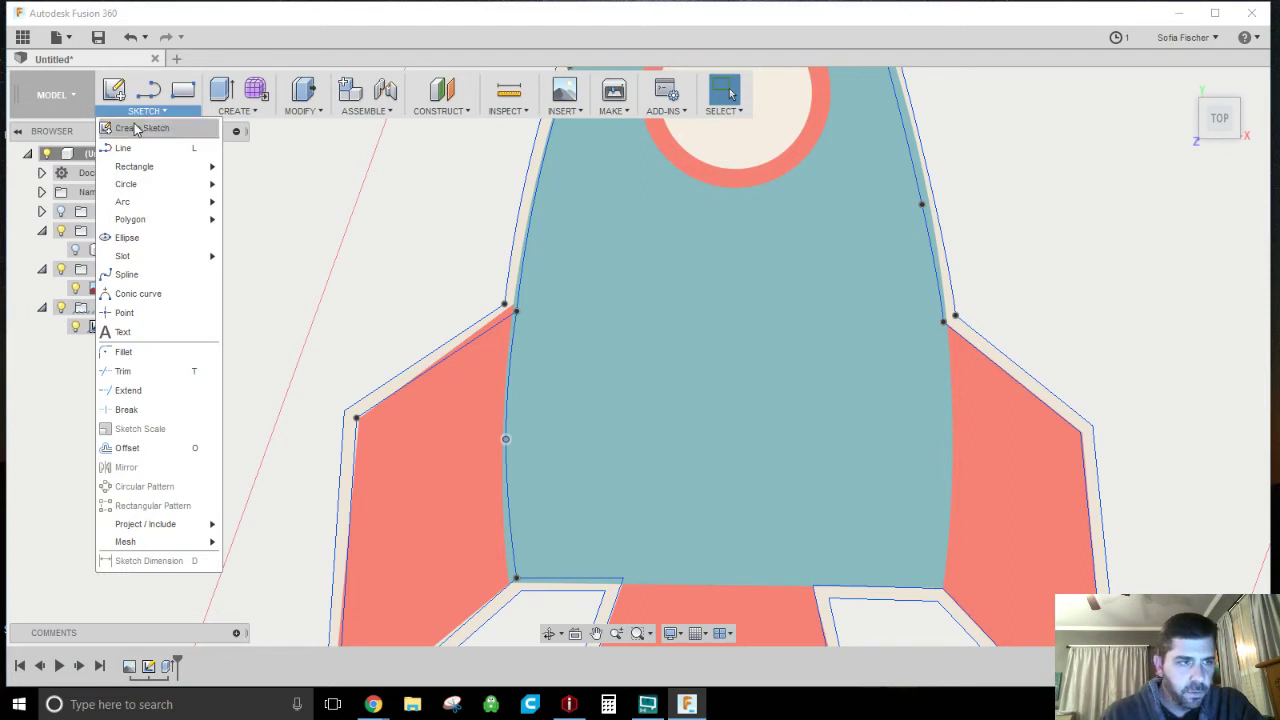
{"action": "left_click", "coordinate": [150, 275]}
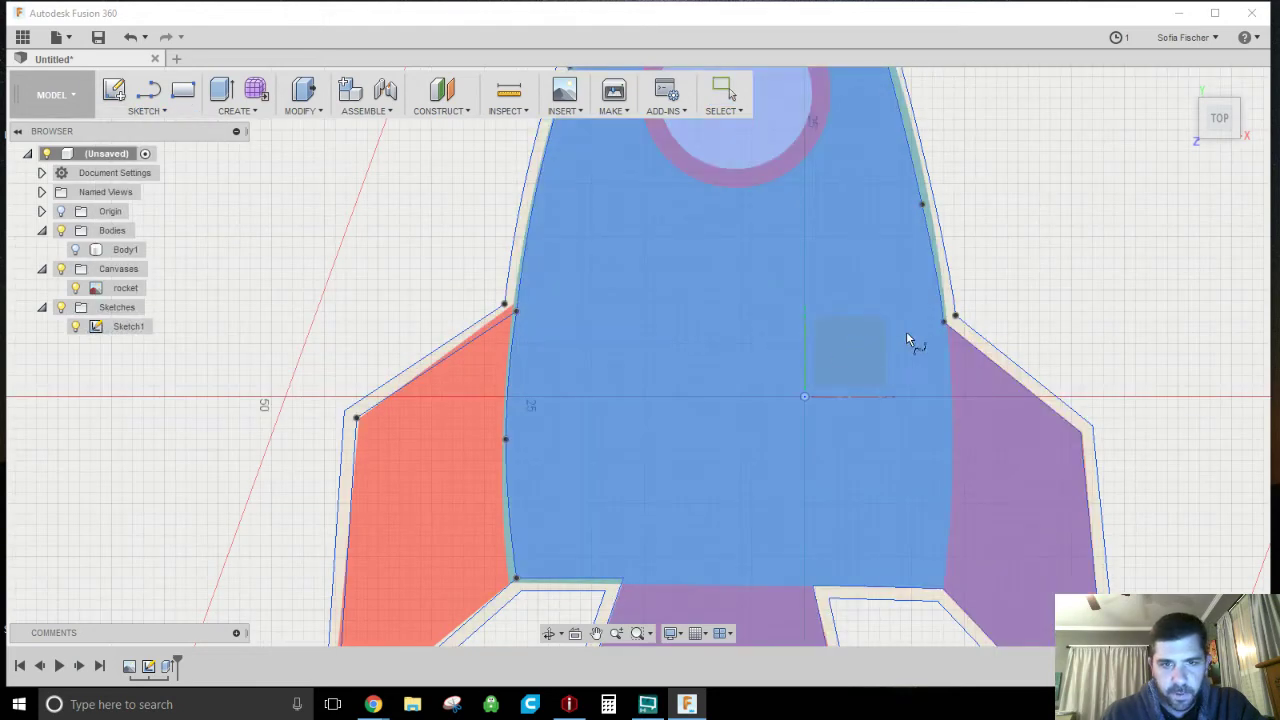
{"action": "middle_click_drag", "start_coordinate": [968, 361], "coordinate": [907, 345]}
{"action": "left_click", "coordinate": [907, 345]}
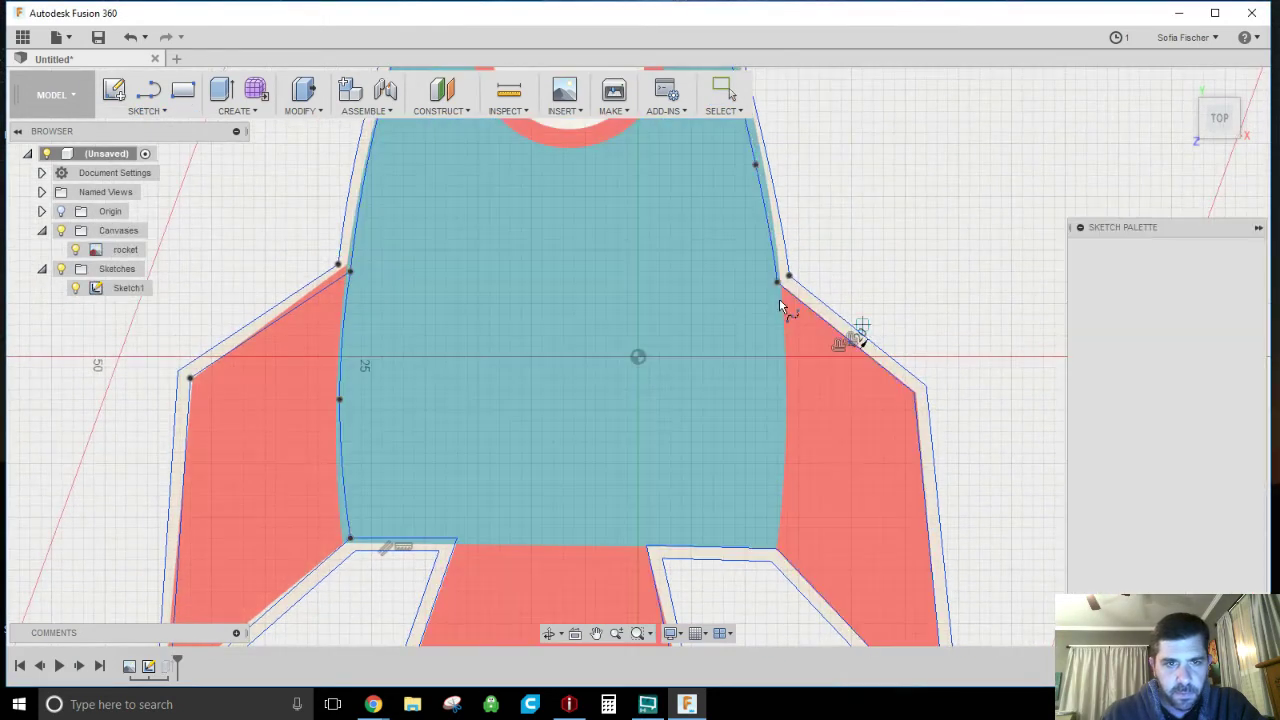
{"action": "left_click", "coordinate": [777, 288]}
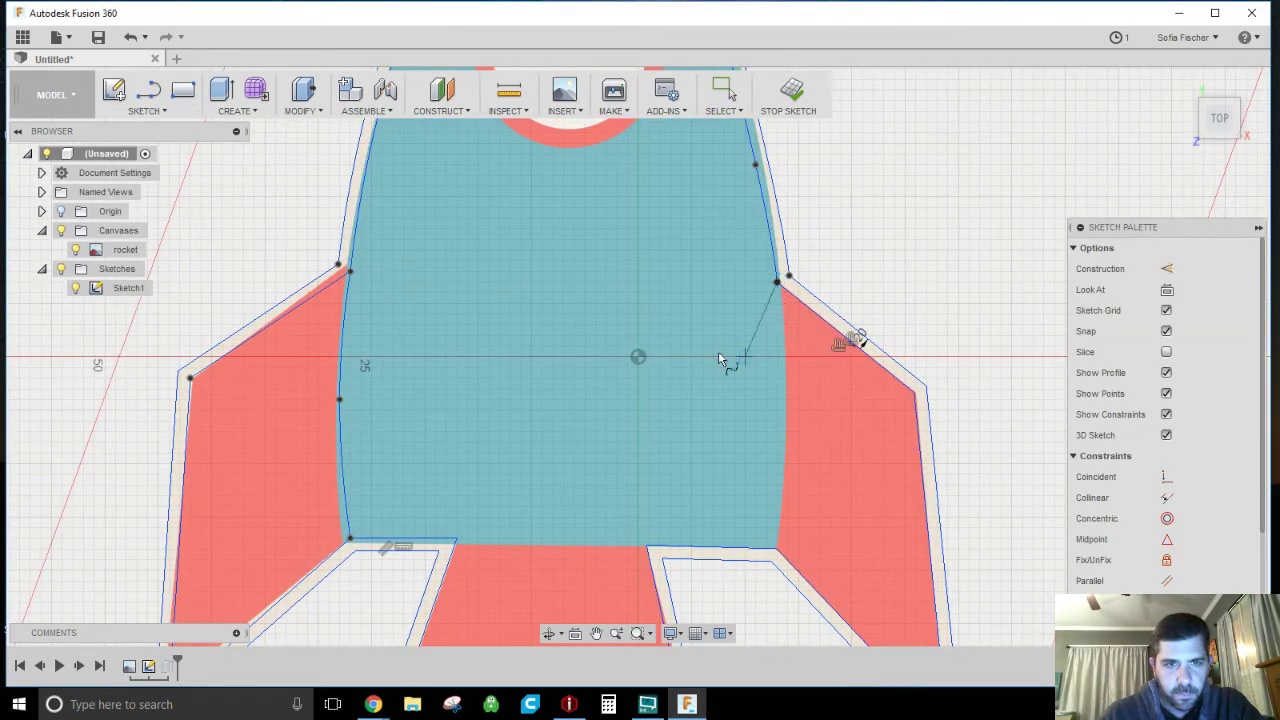
{"action": "left_click", "coordinate": [787, 409]}
{"action": "left_click", "coordinate": [779, 550]}
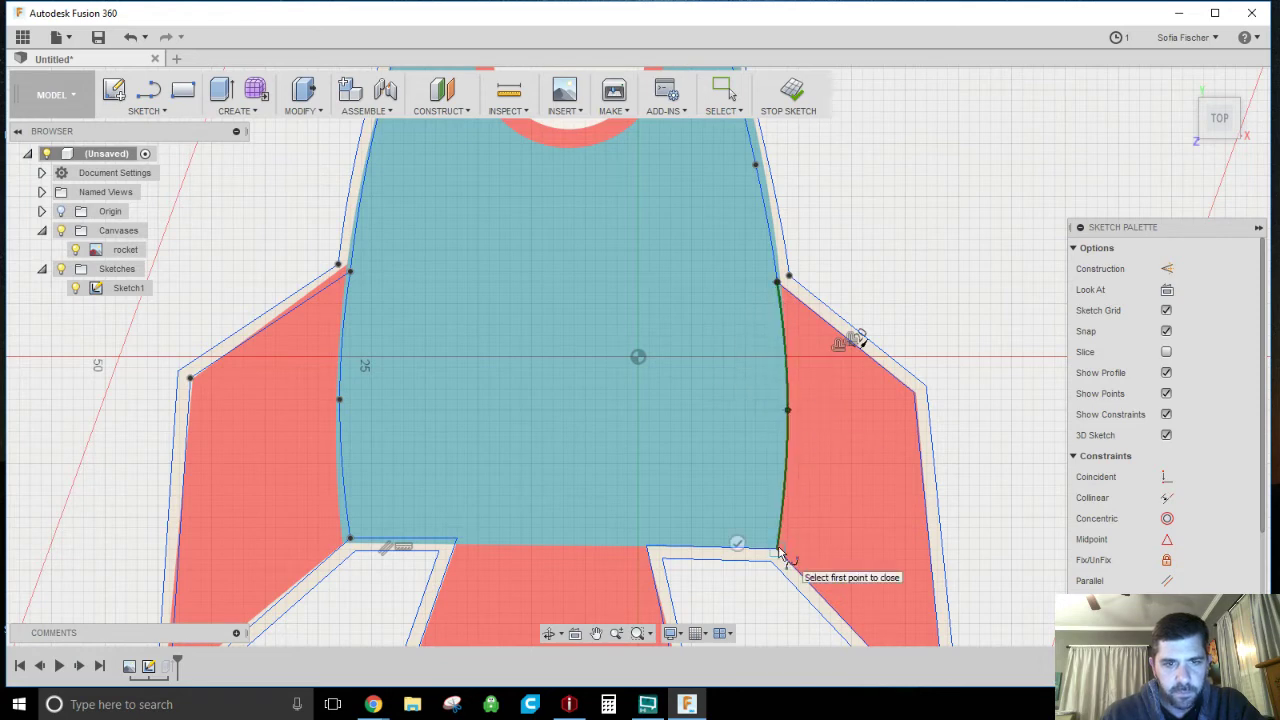
{"action": "key", "text": "Return"}
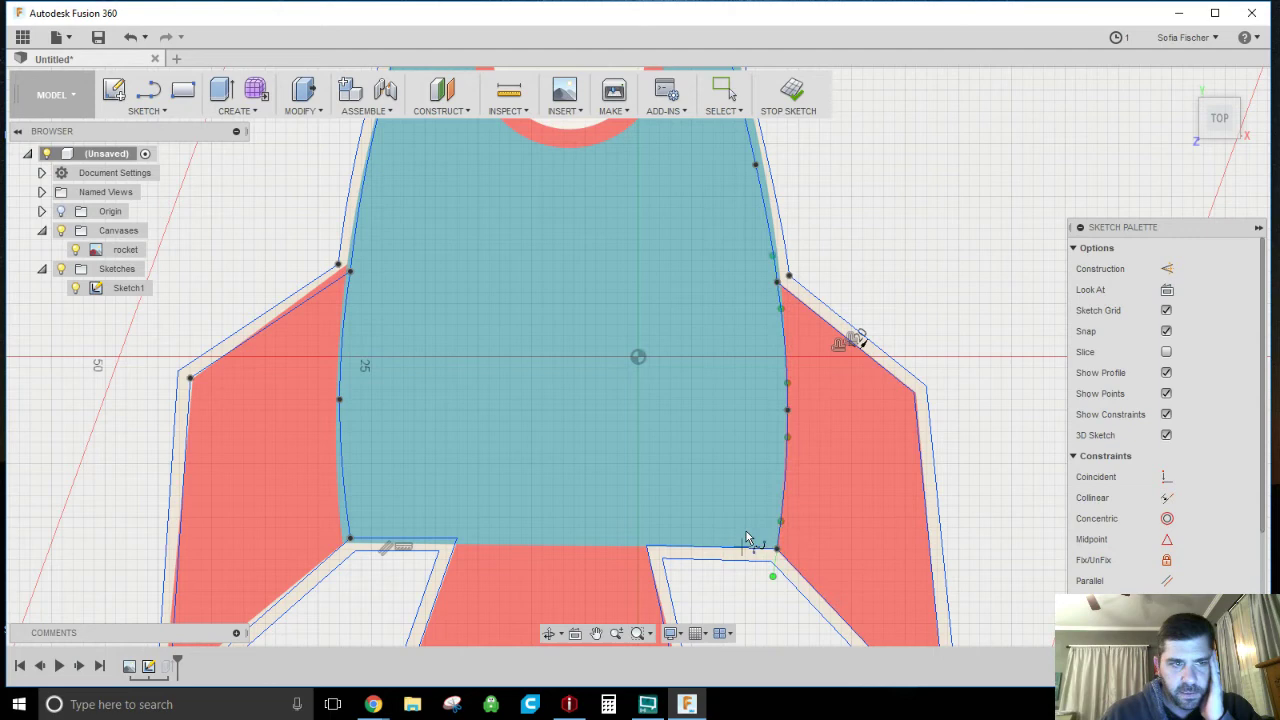
{"action": "left_click", "coordinate": [791, 92]}
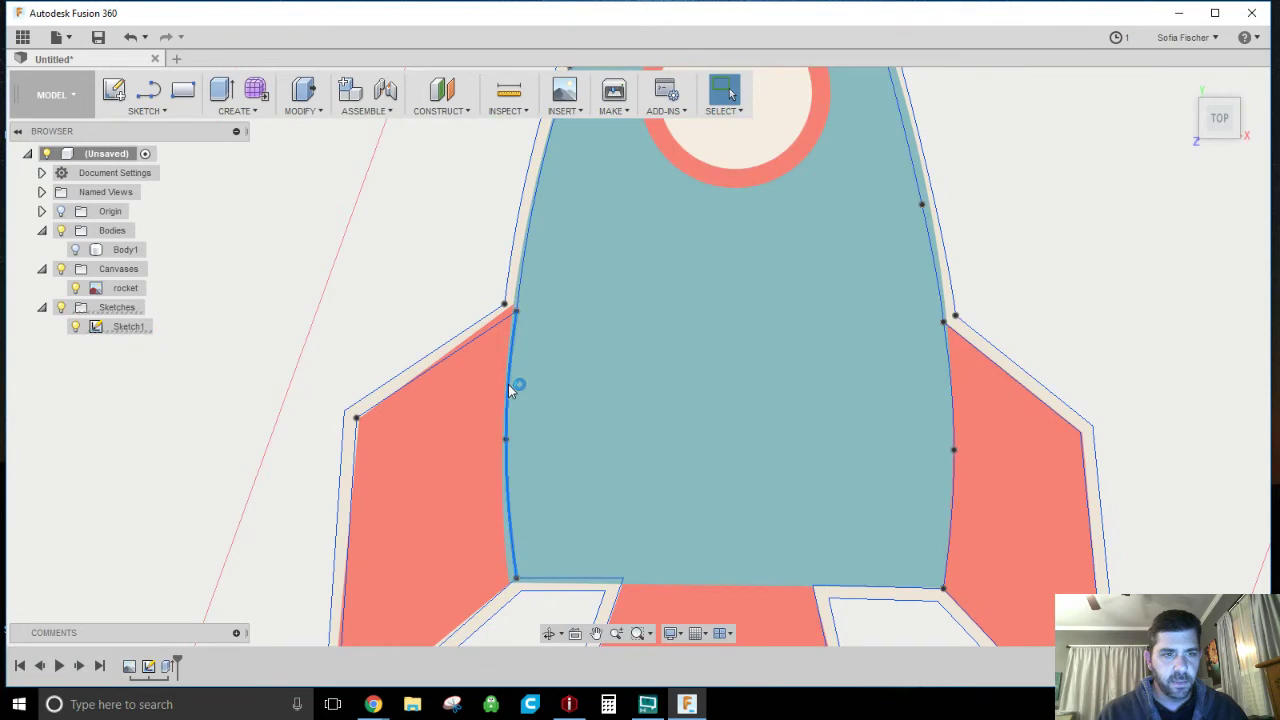
Step: Offset the left fin's inner-edge spline 1.2 mm outward into the fin
{"action": "left_click", "coordinate": [508, 390]}
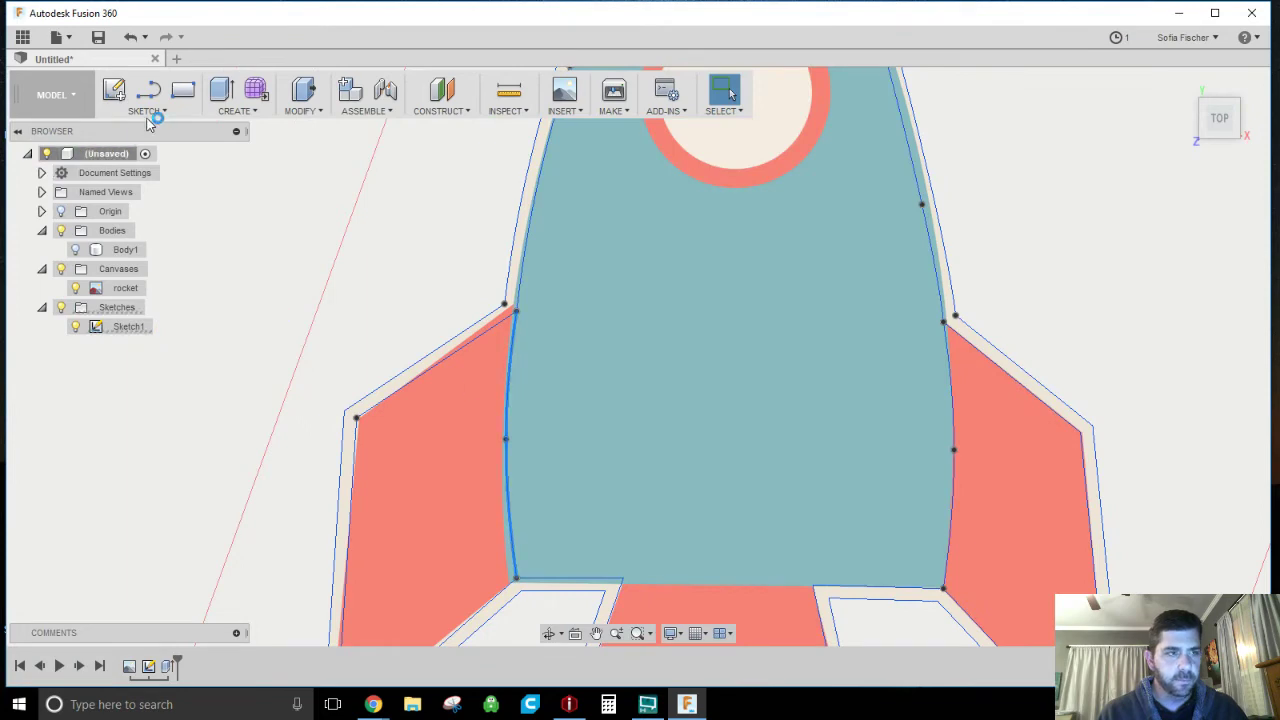
{"action": "left_click", "coordinate": [148, 110]}
{"action": "left_click", "coordinate": [127, 448]}
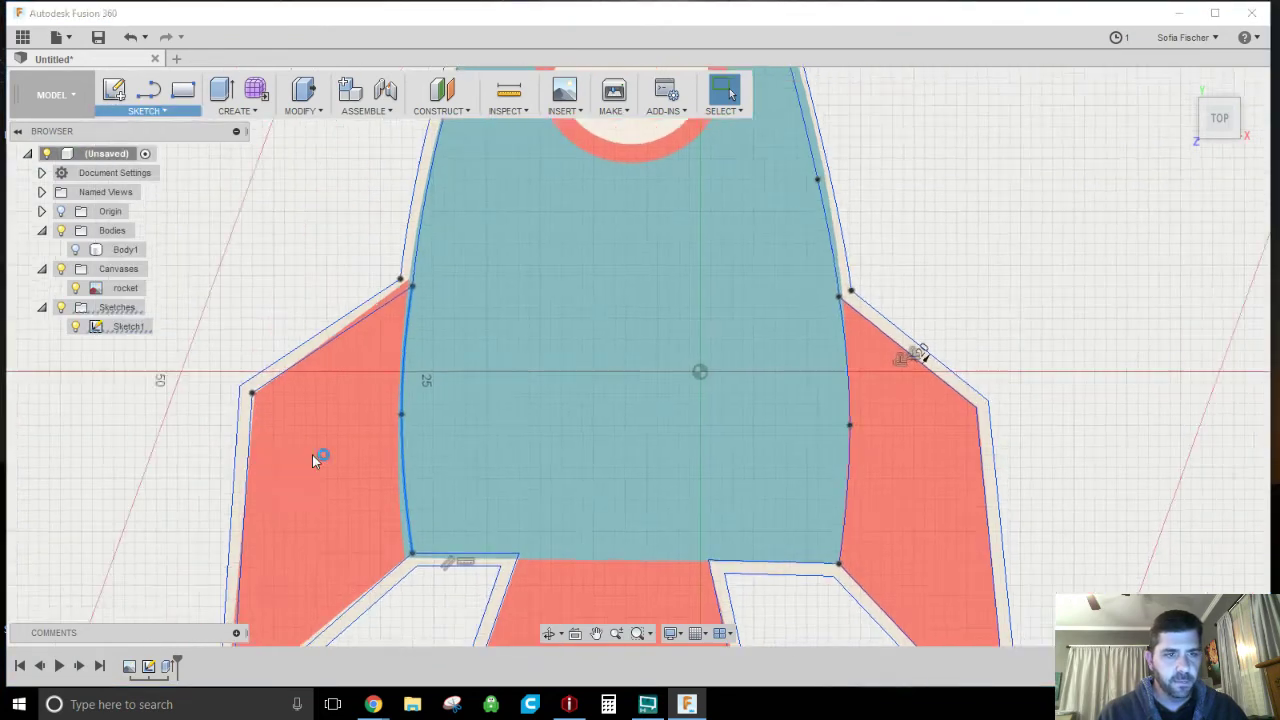
{"action": "left_click", "coordinate": [342, 360]}
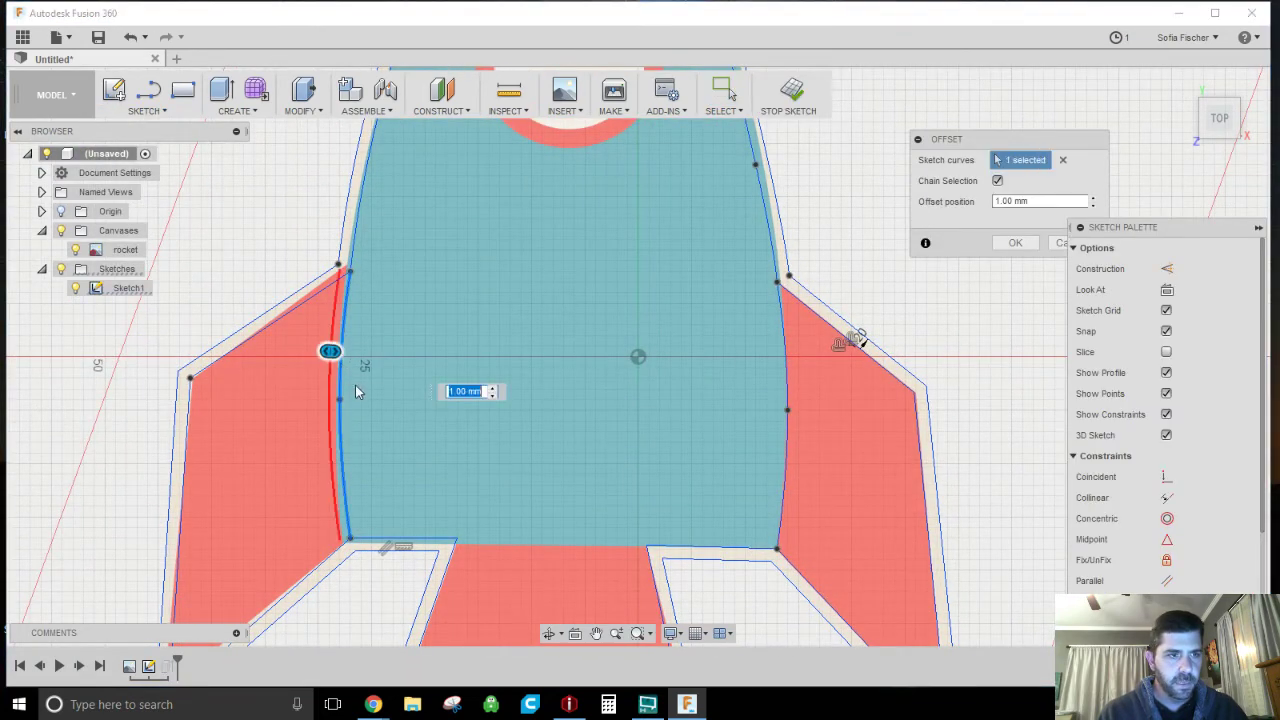
{"action": "type", "text": "1"}
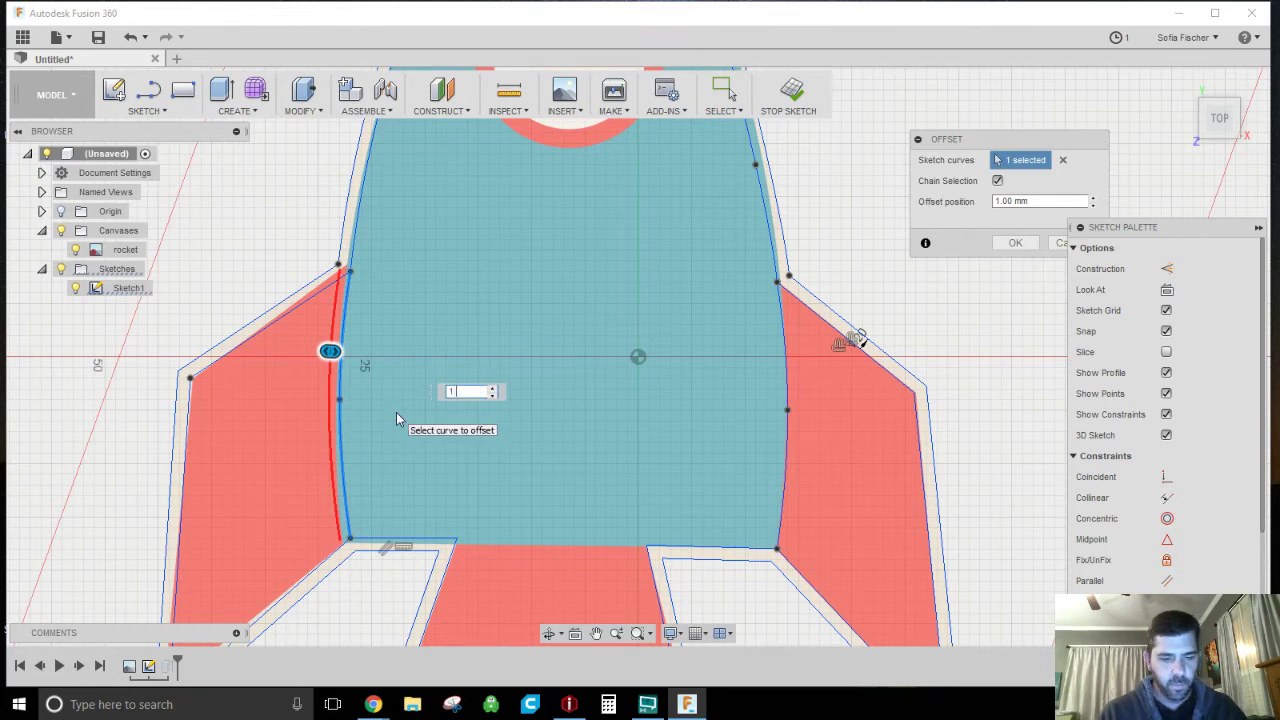
{"action": "type", "text": ".2"}
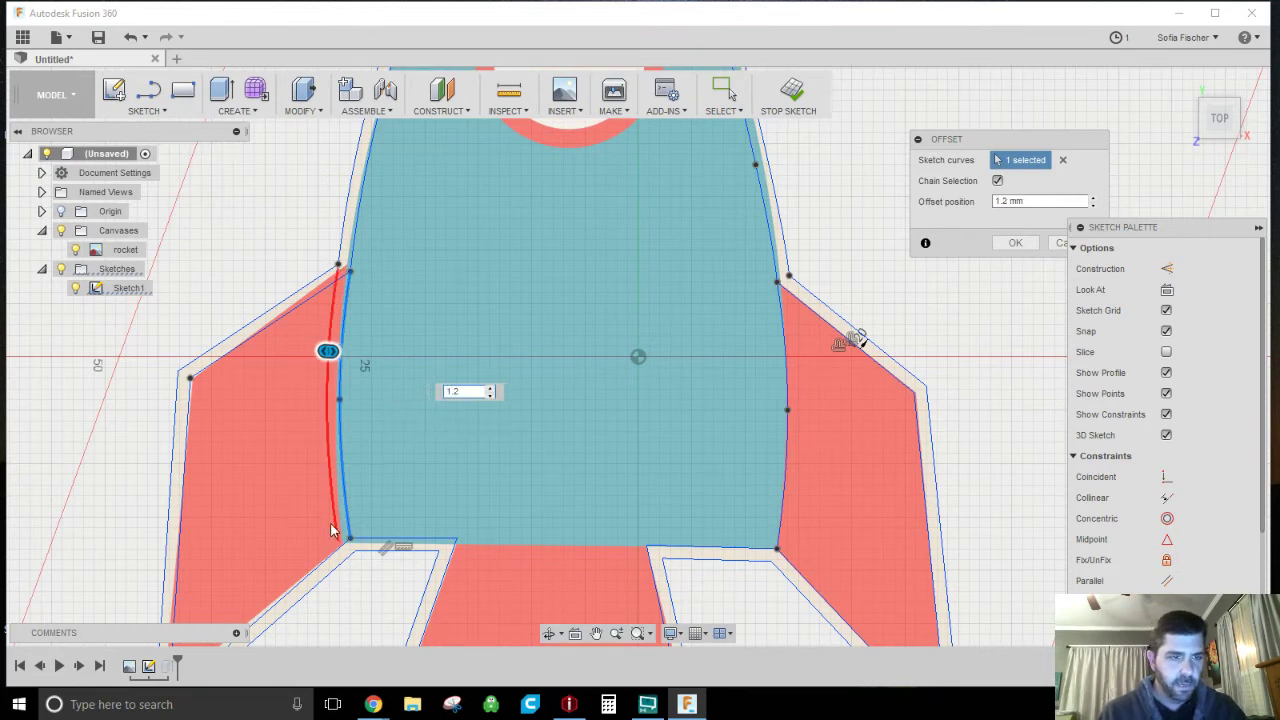
{"action": "left_click", "coordinate": [1030, 245]}
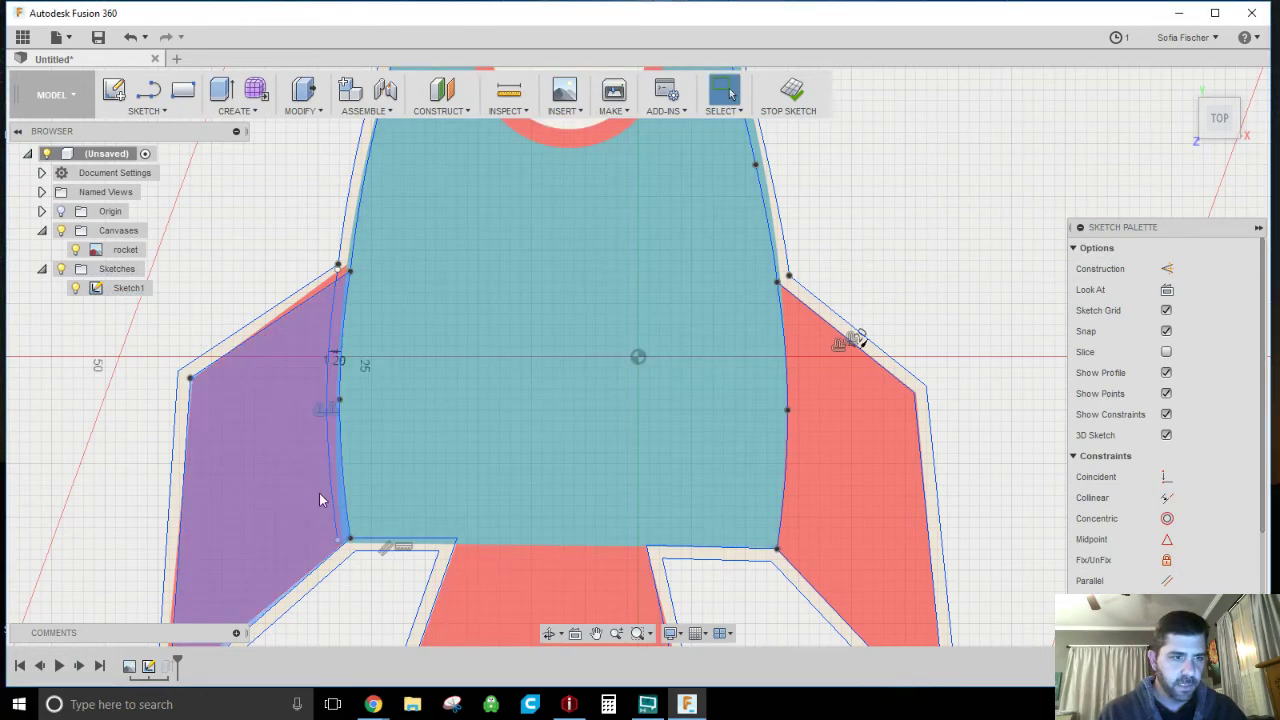
Step: Draw a short line extending the left offset curve's lower end to the fin outline, finish the sketch, and check the strip's closed profile
{"action": "scroll", "coordinate": [338, 558], "scroll_direction": "down", "scroll_amount": 4}
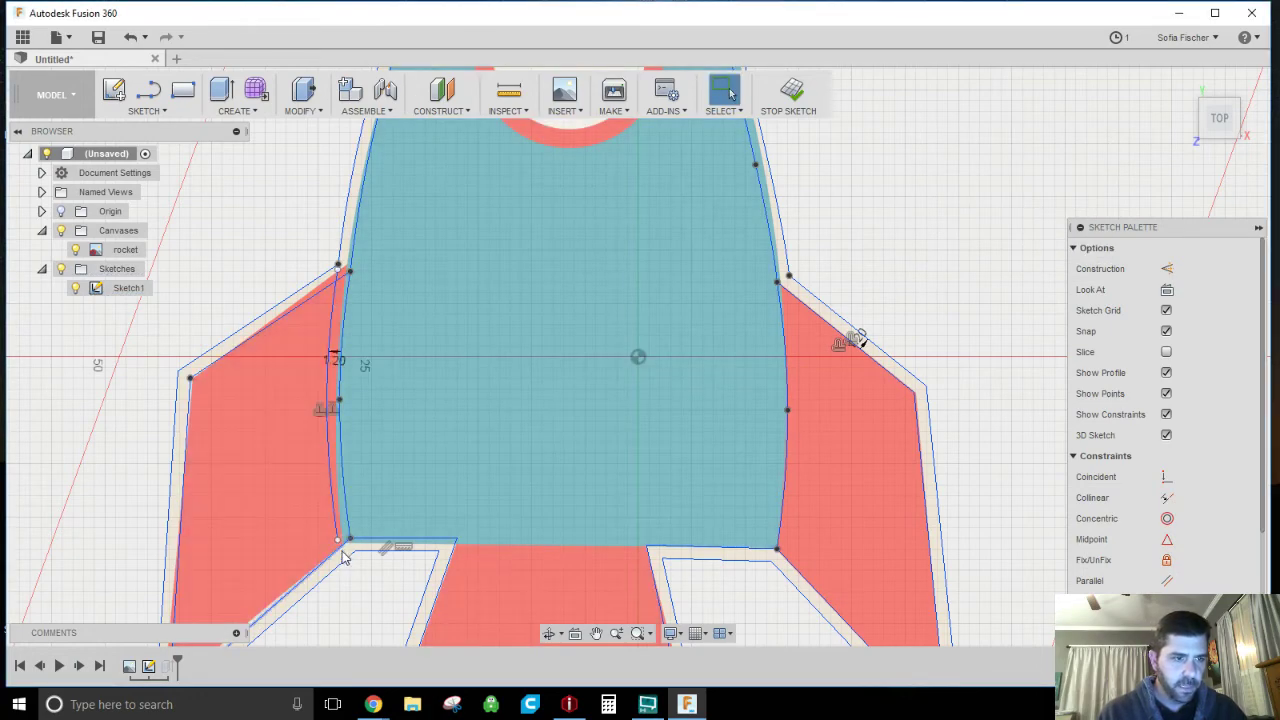
{"action": "scroll", "coordinate": [340, 558], "scroll_direction": "up", "scroll_amount": 8}
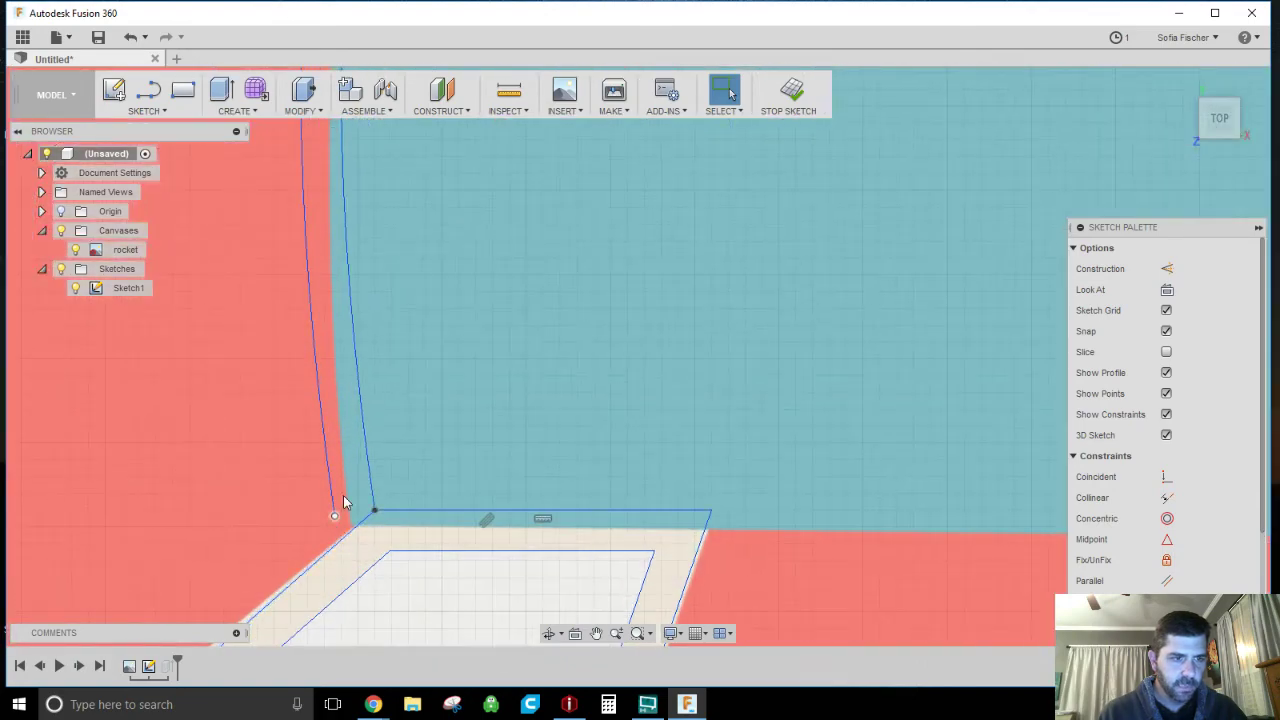
{"action": "key", "text": "l"}
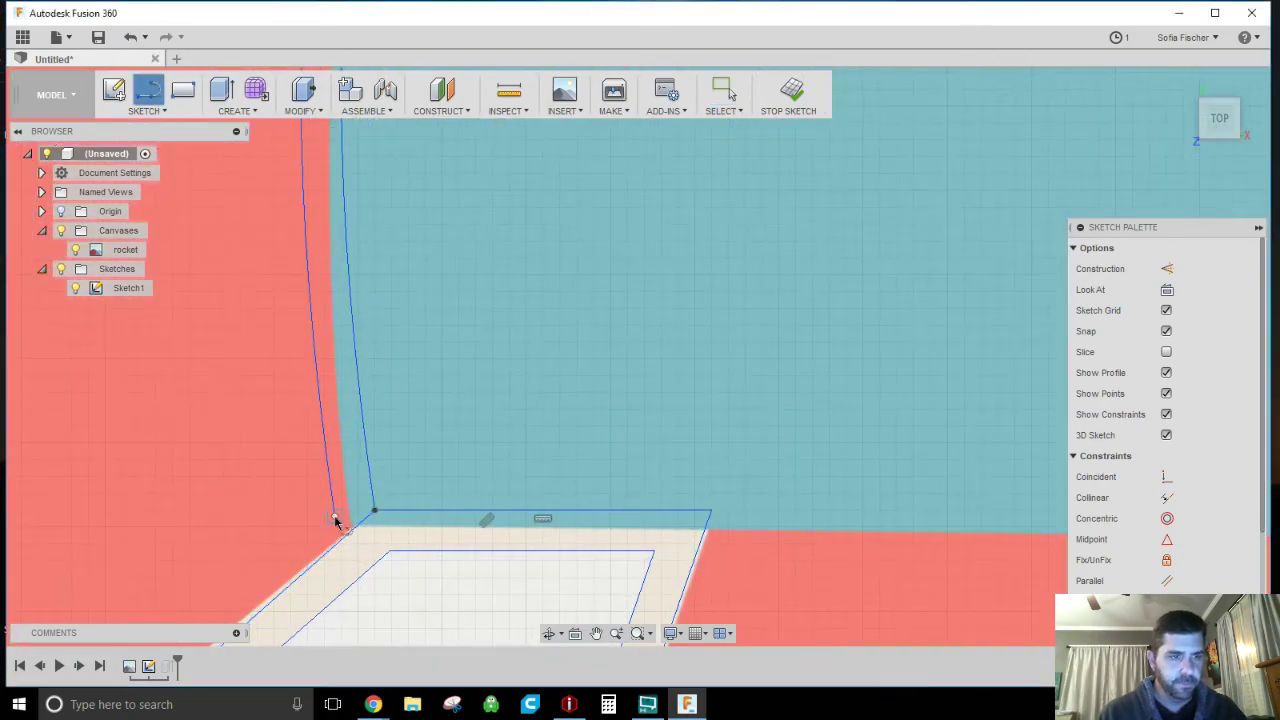
{"action": "left_click", "coordinate": [335, 516]}
{"action": "key", "text": "Escape"}
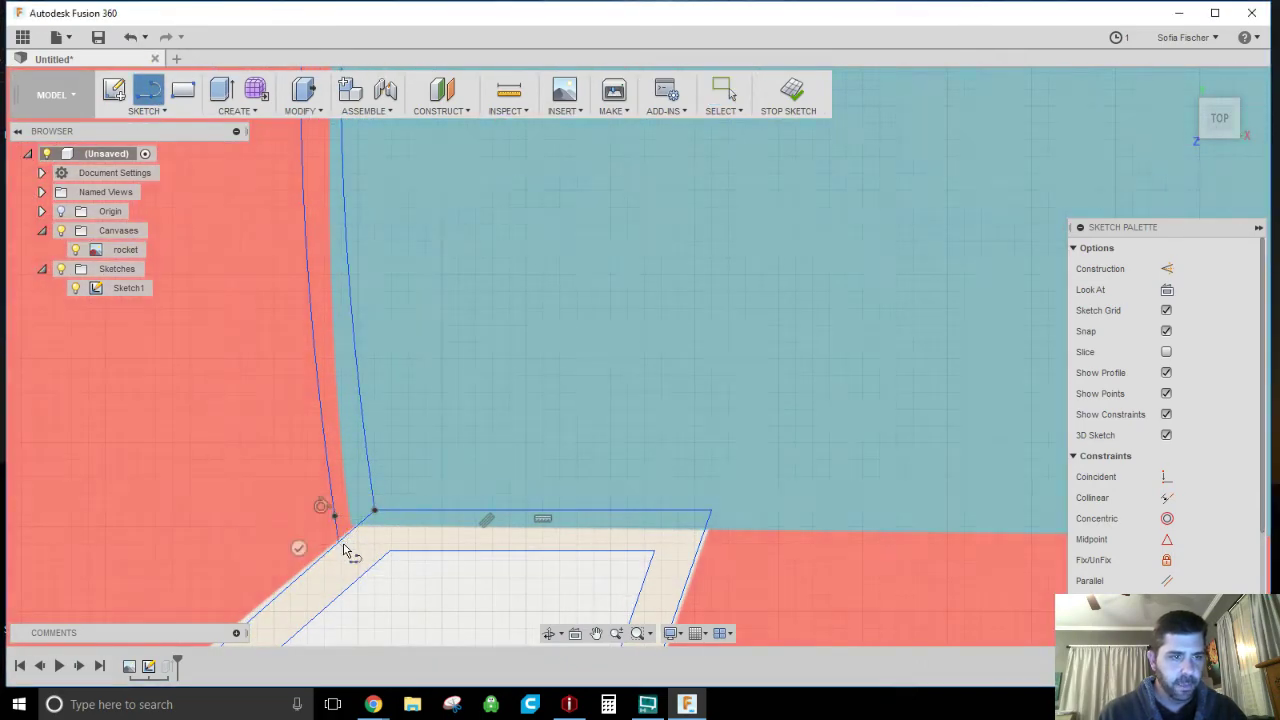
{"action": "left_click", "coordinate": [790, 92]}
{"action": "left_click", "coordinate": [331, 292]}
{"action": "scroll", "coordinate": [424, 349], "scroll_direction": "down", "scroll_amount": 5}
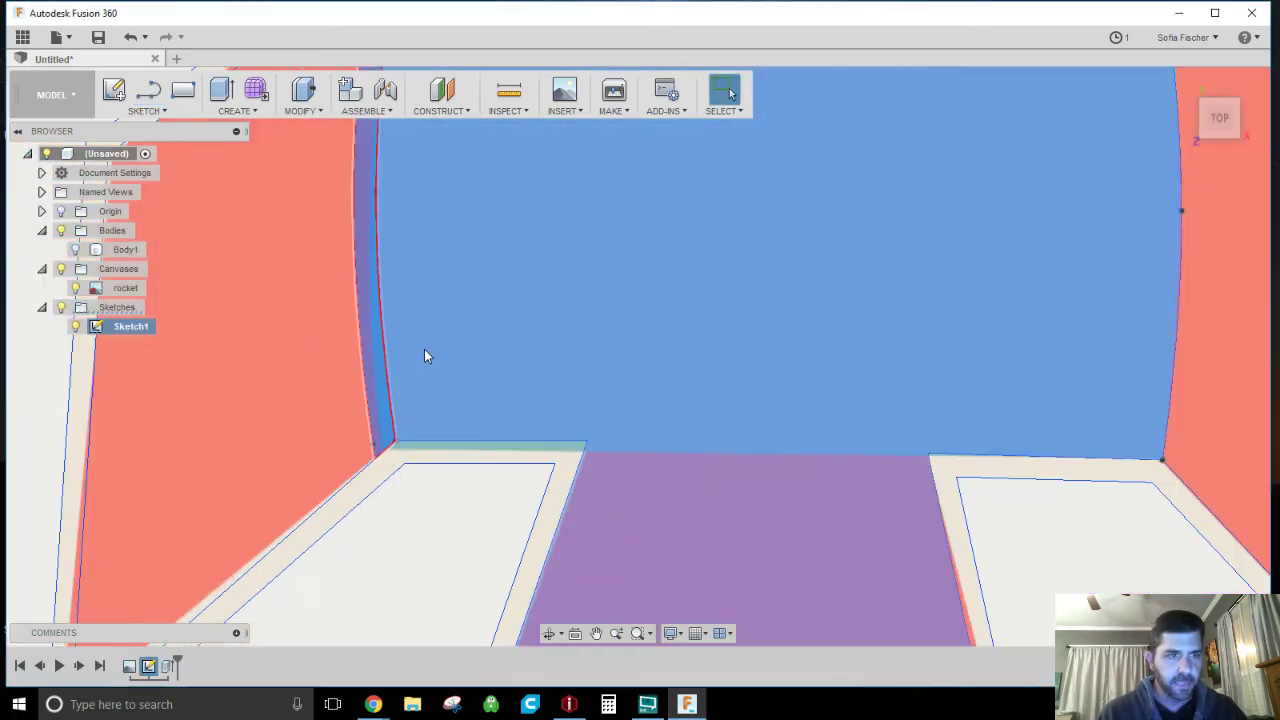
{"action": "scroll", "coordinate": [425, 341], "scroll_direction": "down", "scroll_amount": 2}
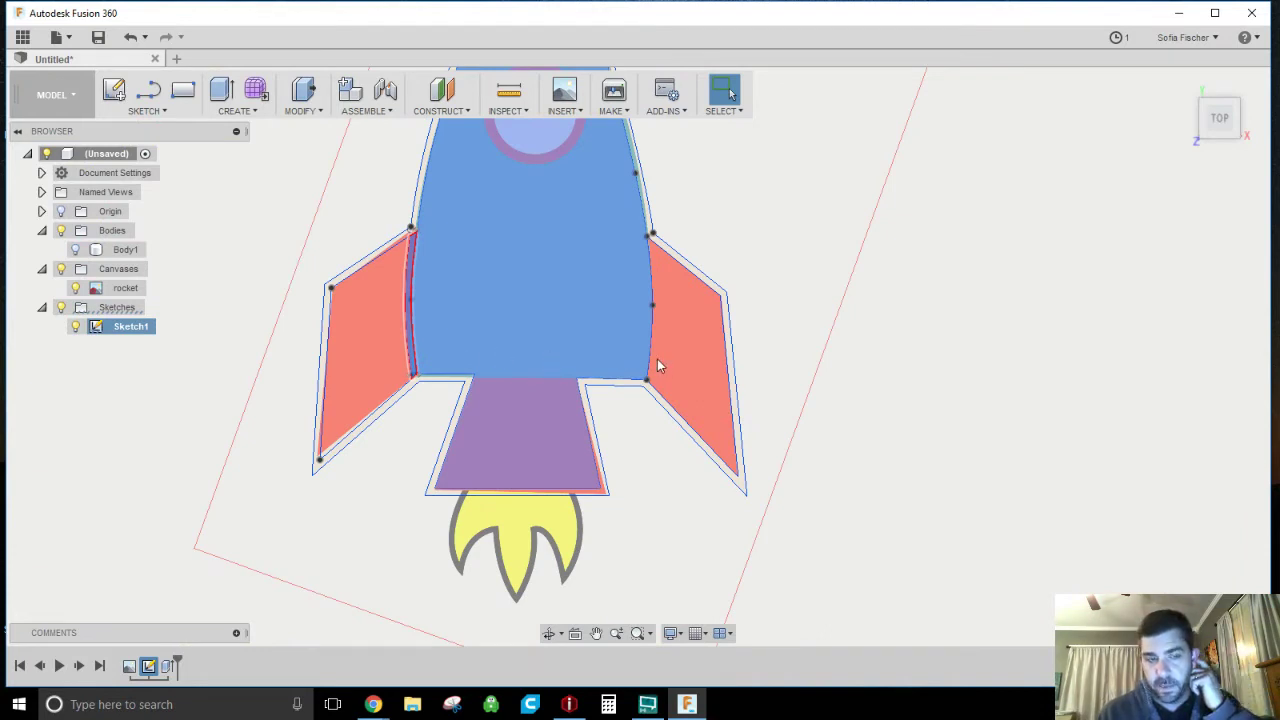
Step: Offset the right fin's inner-edge spline by -1.2 mm so the copy lies inside the fin
{"action": "scroll", "coordinate": [665, 263], "scroll_direction": "up", "scroll_amount": 5}
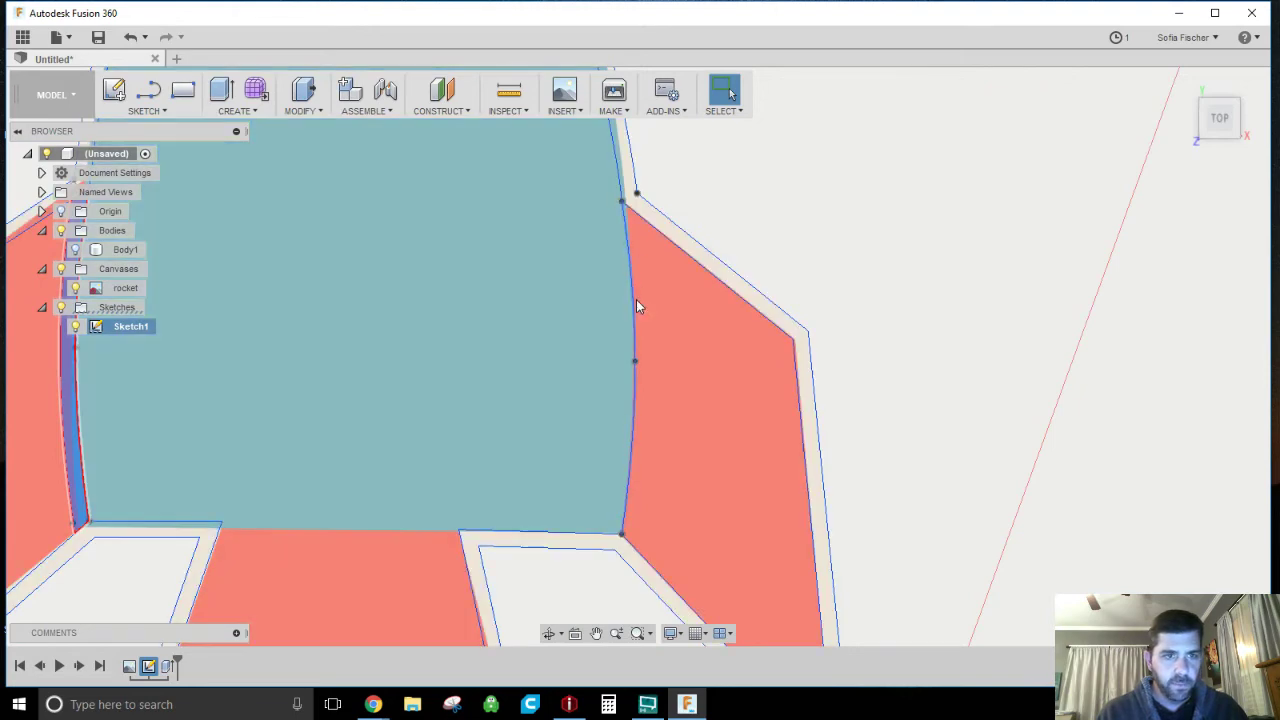
{"action": "left_click", "coordinate": [150, 117]}
{"action": "left_click", "coordinate": [135, 446]}
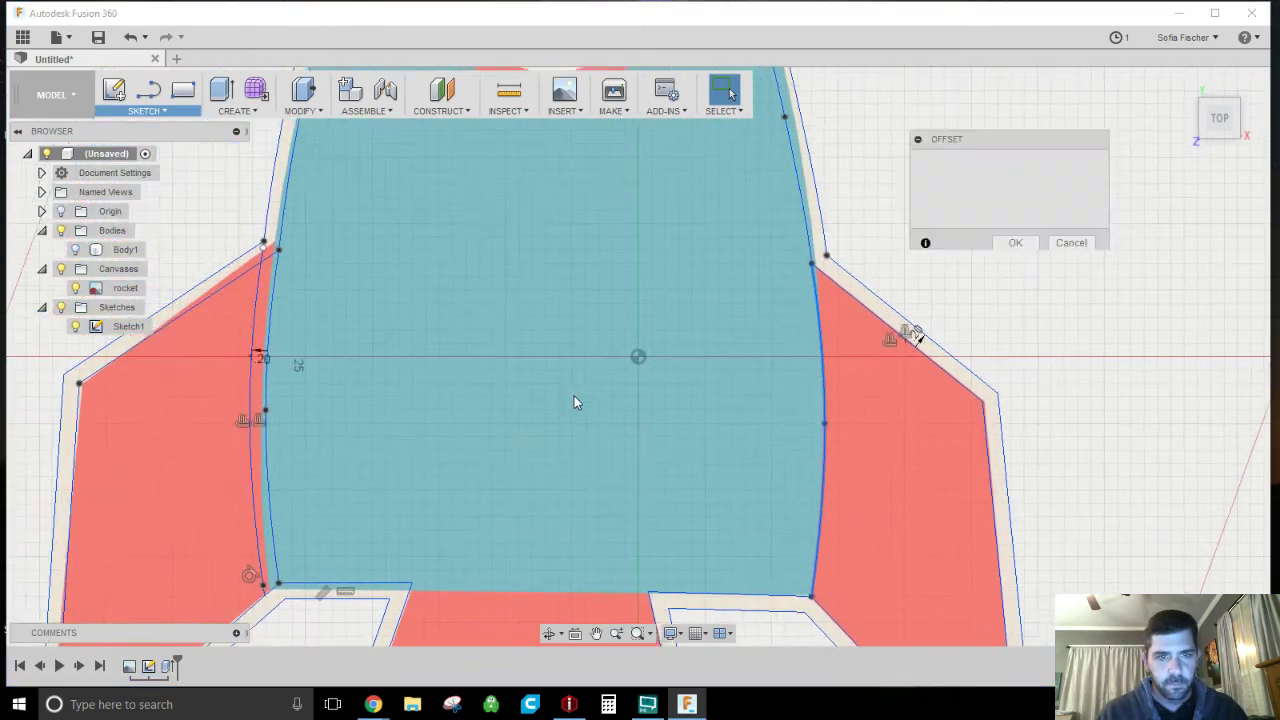
{"action": "left_click", "coordinate": [824, 364]}
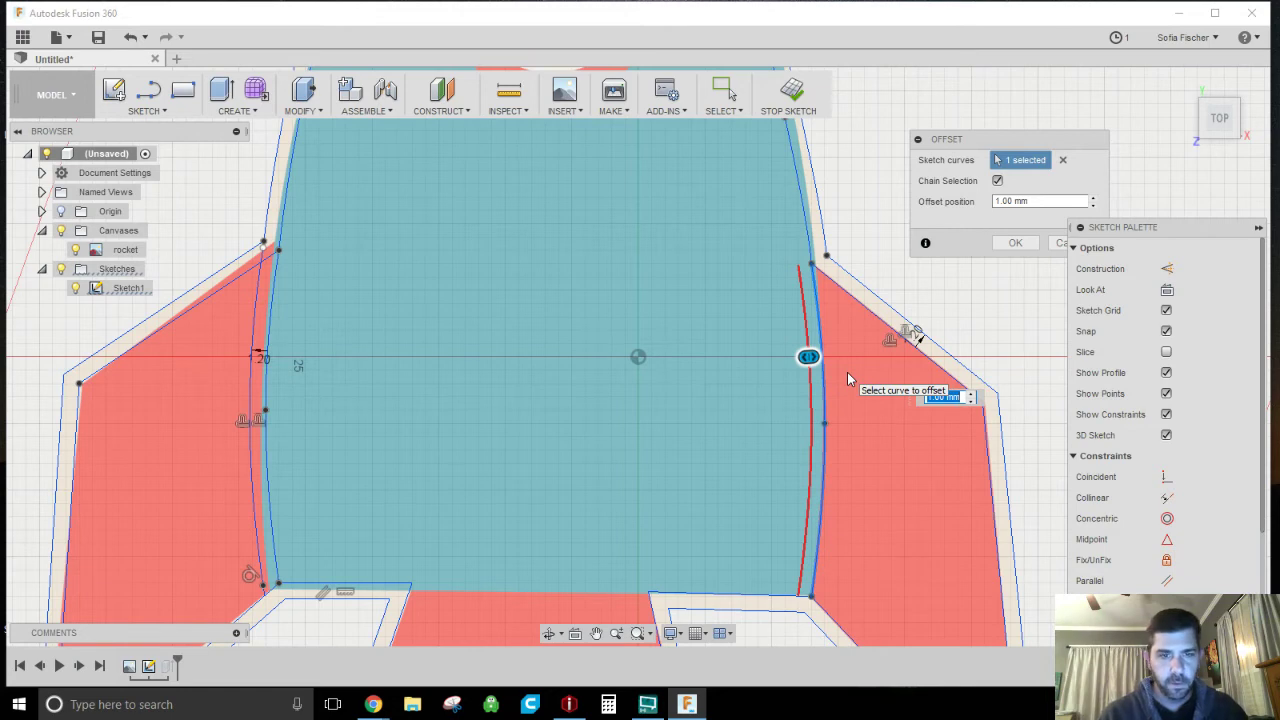
{"action": "type", "text": "1.2"}
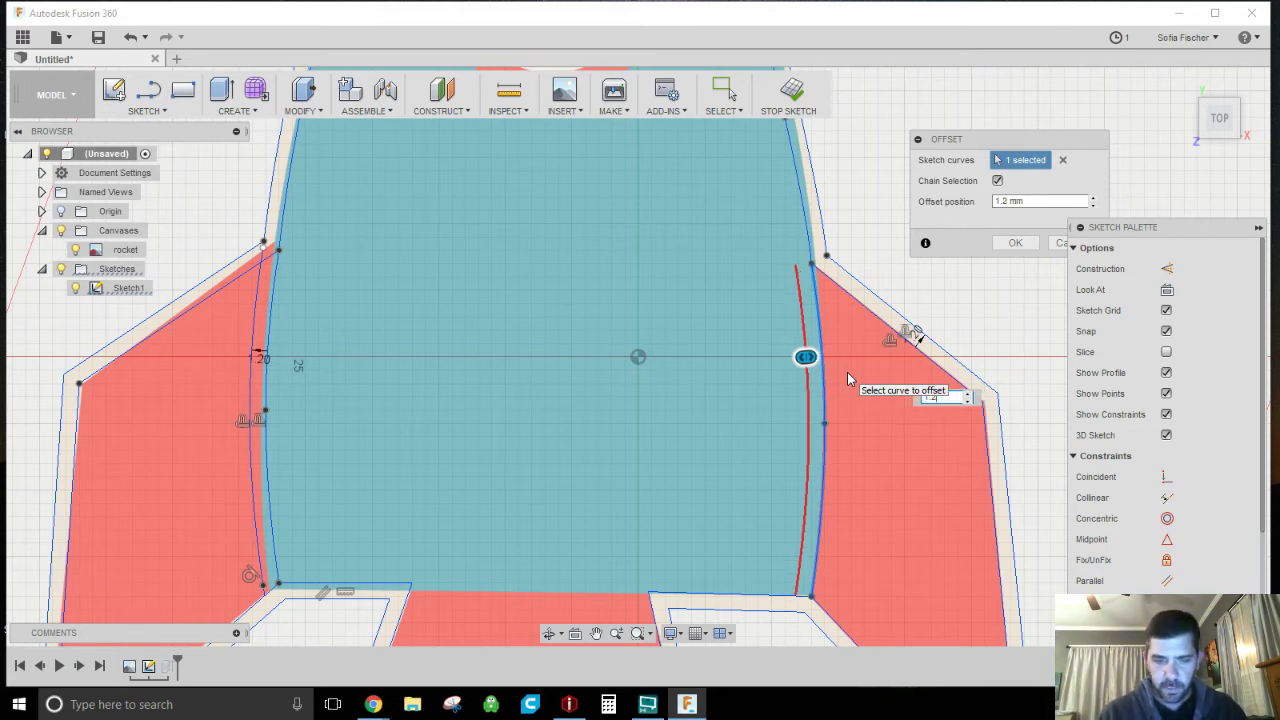
{"action": "key", "text": "Home"}
{"action": "type", "text": "-"}
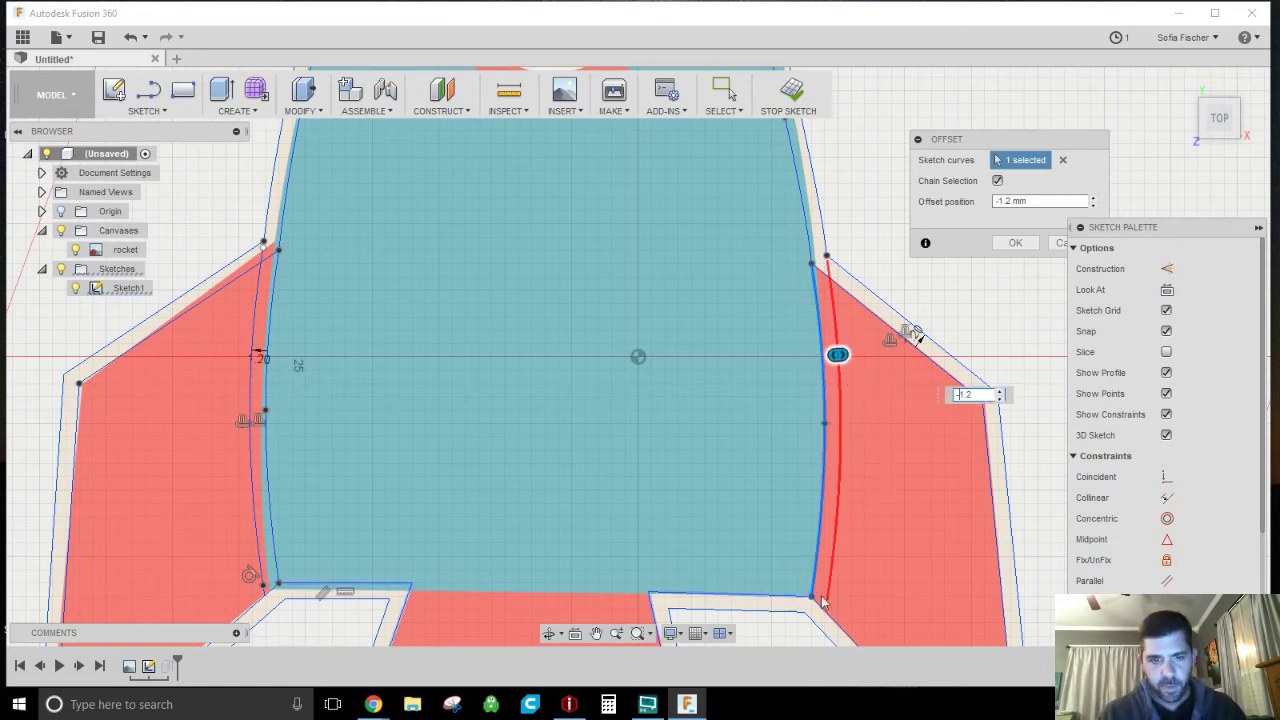
{"action": "left_click", "coordinate": [1015, 243]}
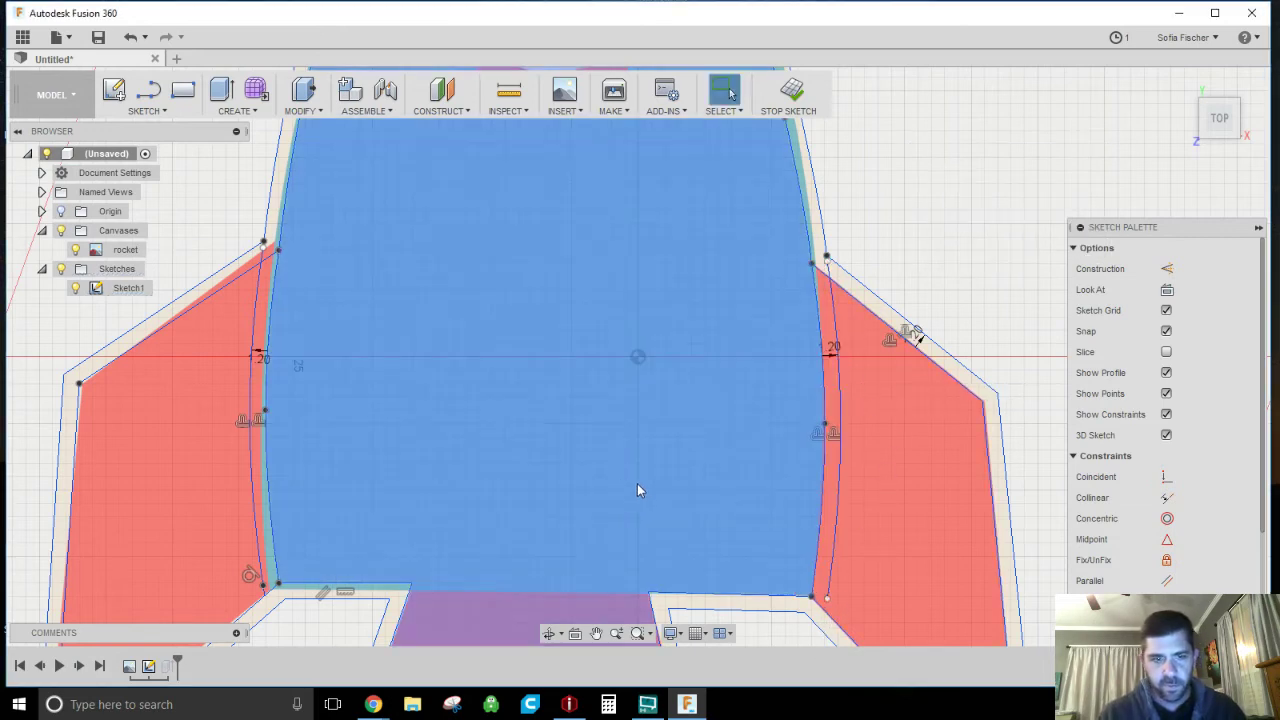
Step: Draw a short line joining the right offset curve's lower end to the fin outline, and finish the sketch
{"action": "scroll", "coordinate": [640, 483], "scroll_direction": "down", "scroll_amount": 4}
{"action": "left_click", "coordinate": [148, 90]}
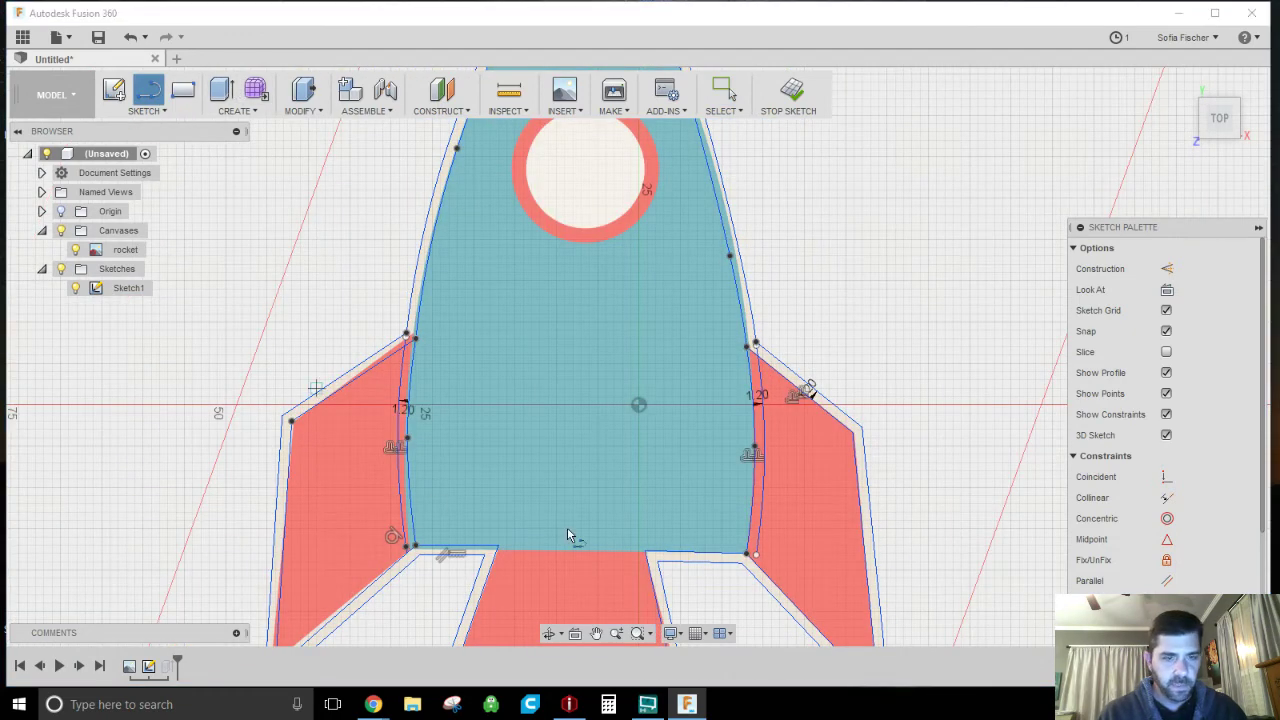
{"action": "scroll", "coordinate": [770, 593], "scroll_direction": "up", "scroll_amount": 2}
{"action": "scroll", "coordinate": [770, 593], "scroll_direction": "up", "scroll_amount": 5}
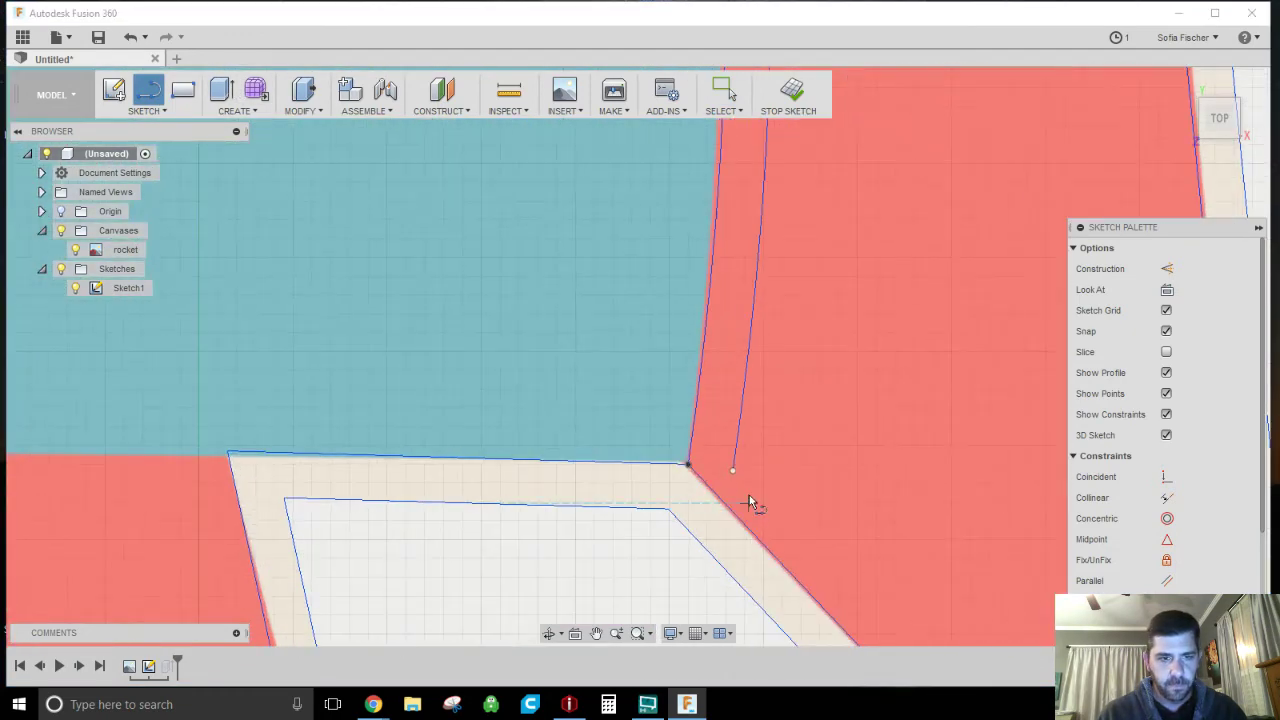
{"action": "left_click", "coordinate": [718, 505]}
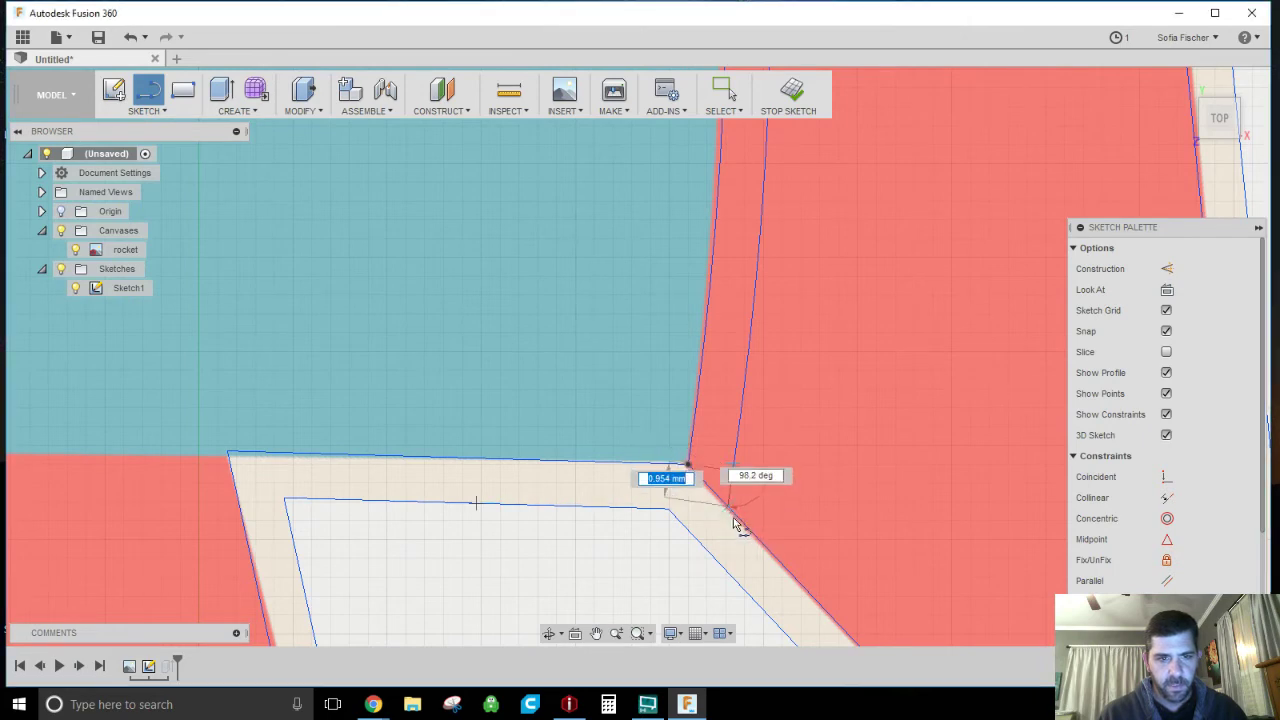
{"action": "left_click", "coordinate": [745, 530]}
{"action": "left_click", "coordinate": [789, 98]}
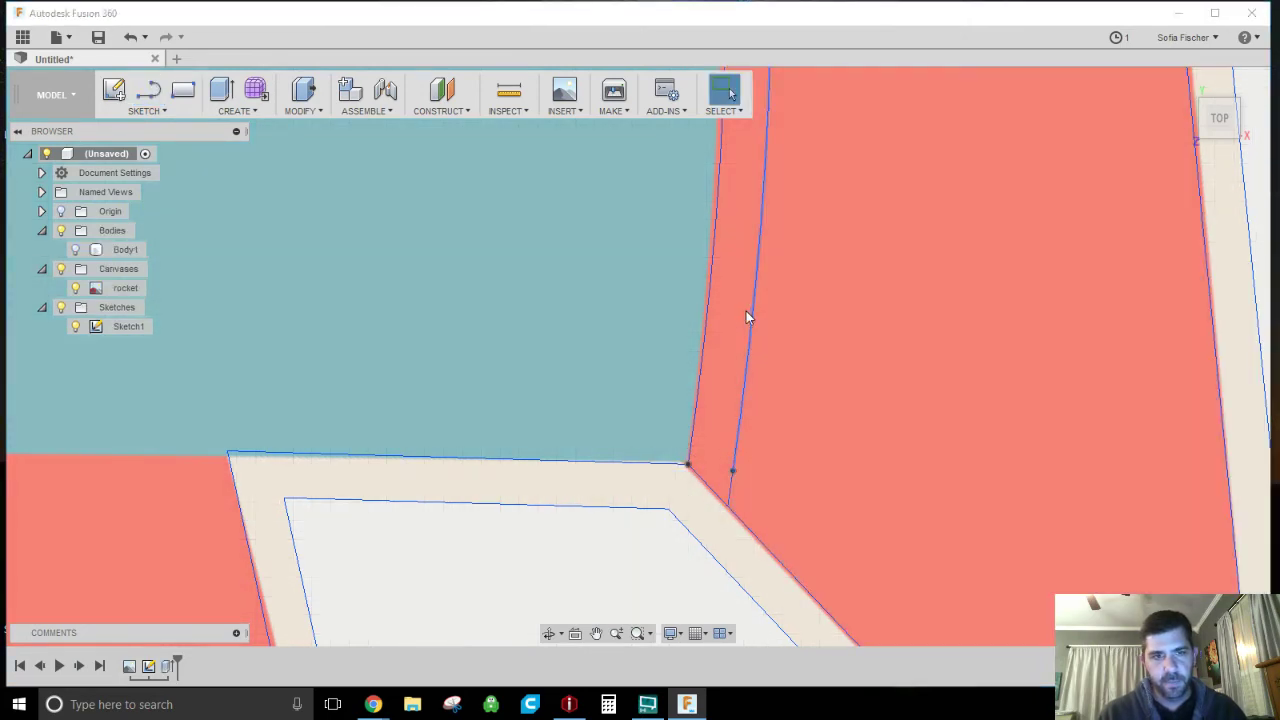
{"action": "scroll", "coordinate": [776, 418], "scroll_direction": "down", "scroll_amount": 8}
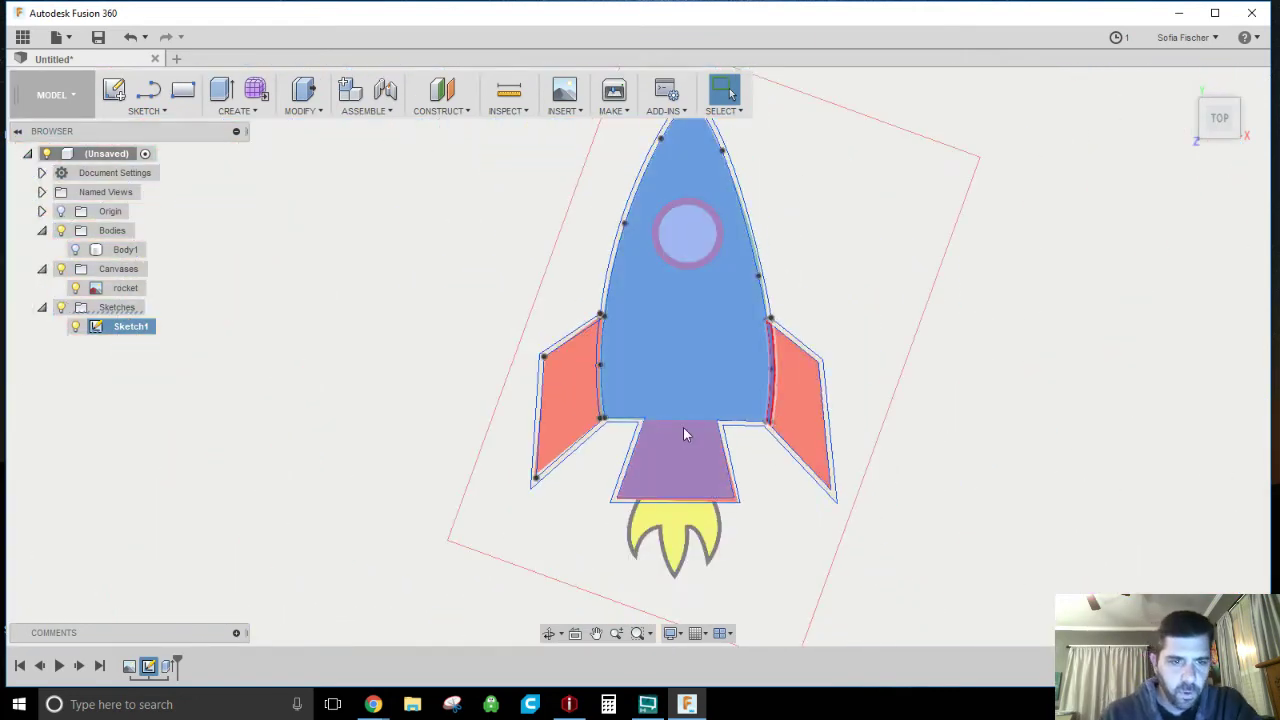
{"action": "scroll", "coordinate": [683, 430], "scroll_direction": "up", "scroll_amount": 5}
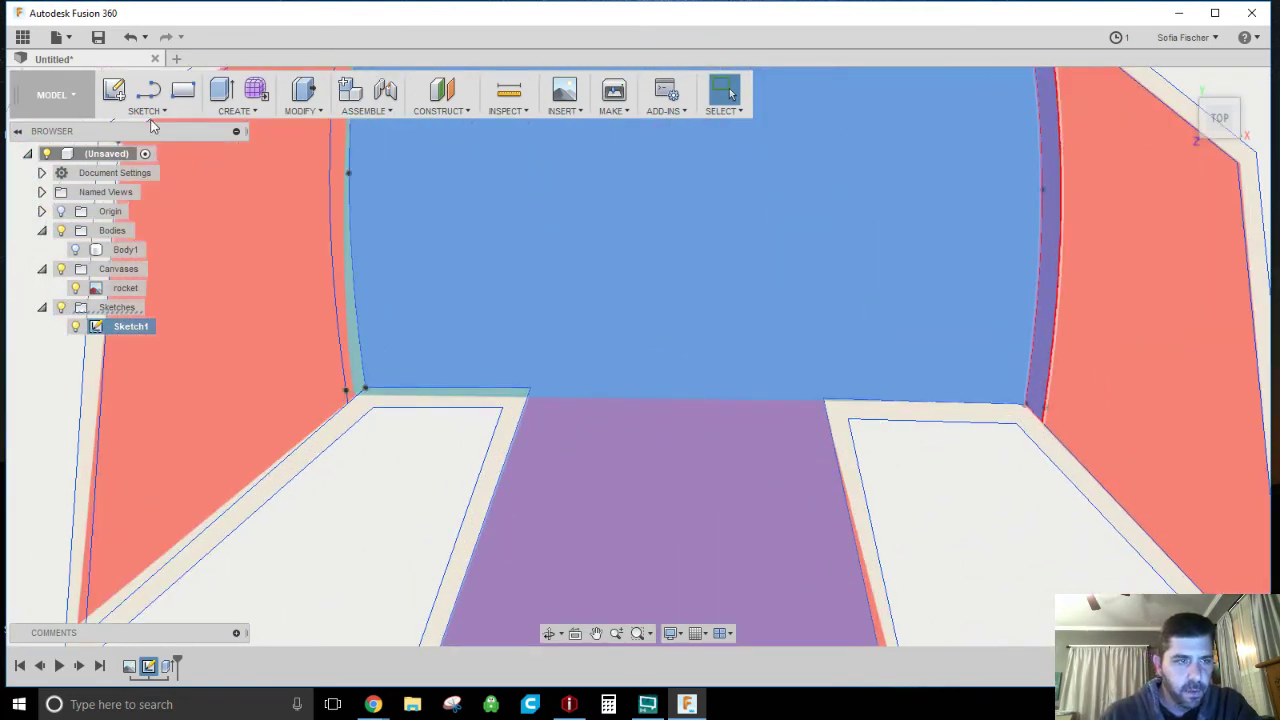
{"action": "left_click", "coordinate": [148, 92]}
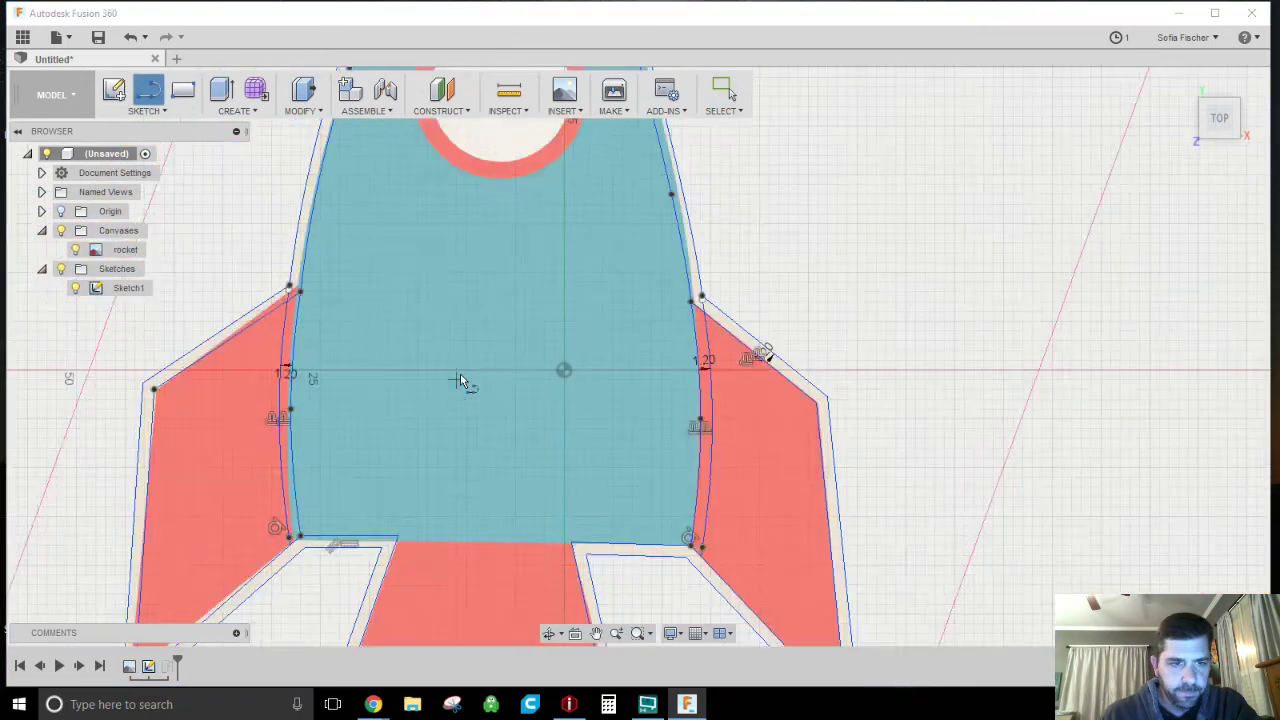
{"action": "scroll", "coordinate": [460, 380], "scroll_direction": "down", "scroll_amount": 3}
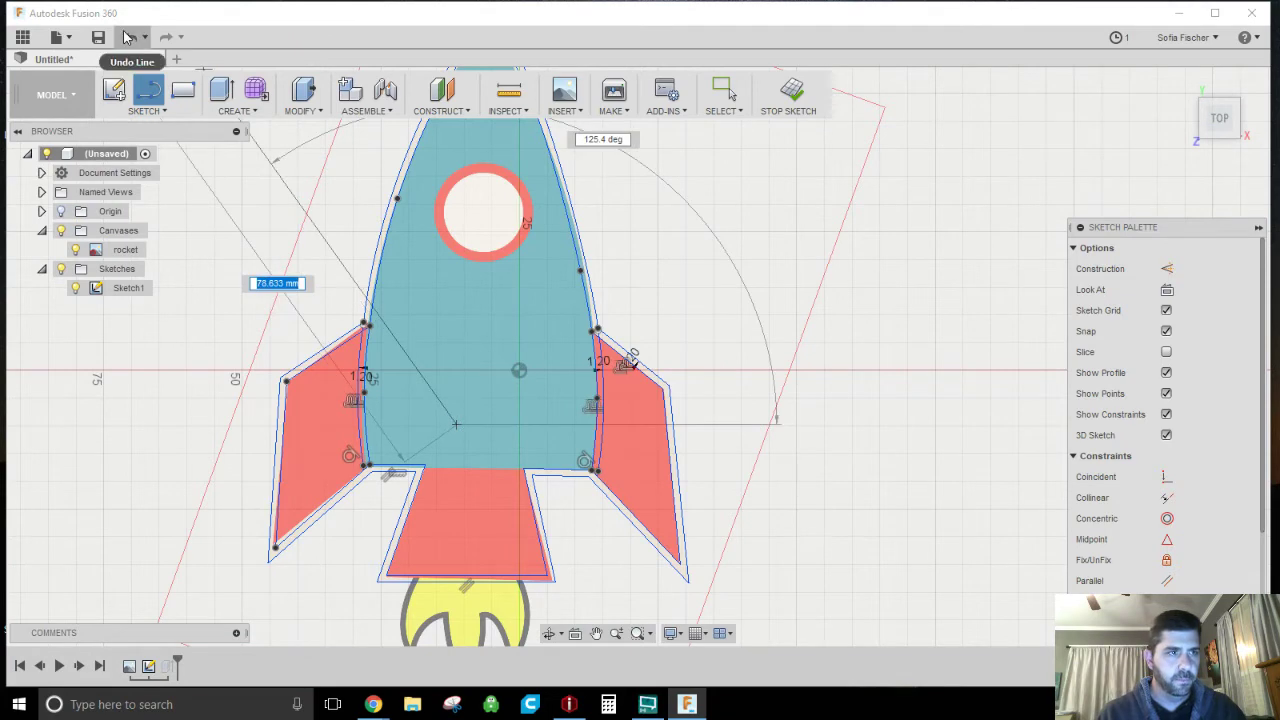
{"action": "left_click", "coordinate": [127, 37]}
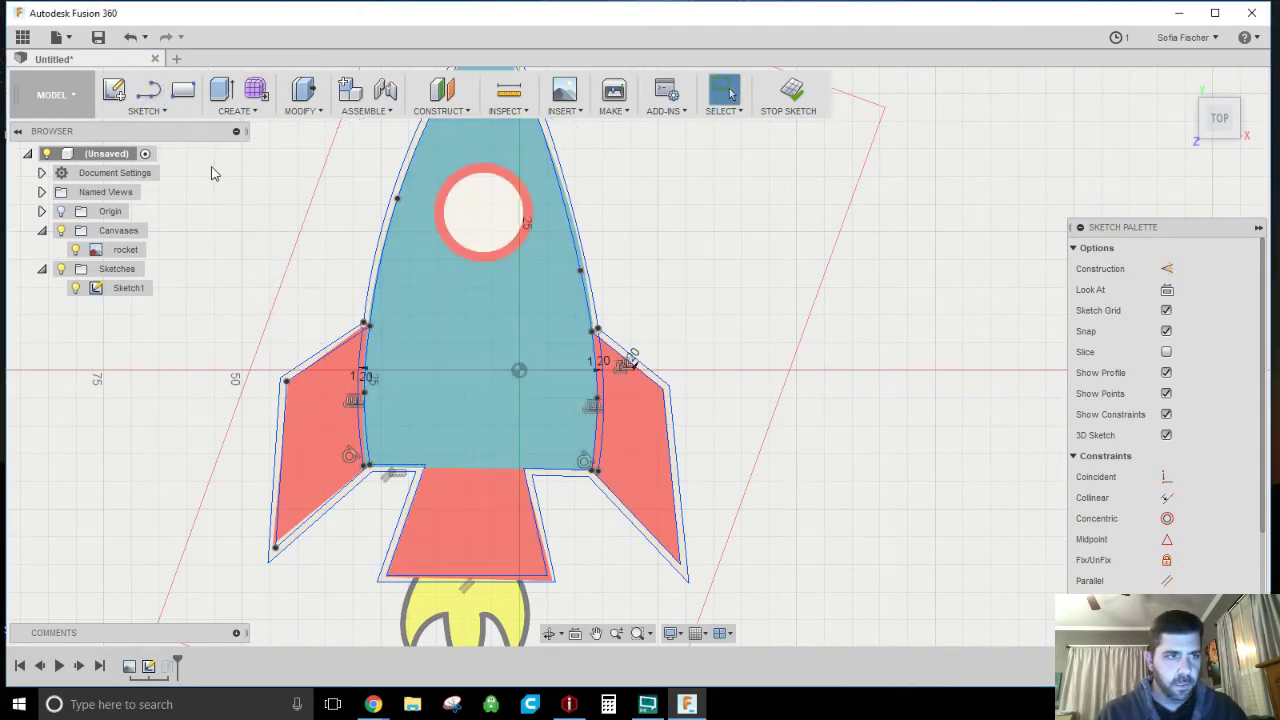
Step: Draw a line across the tail's upper edge joining its two corners at the body, and finish the sketch
{"action": "left_click", "coordinate": [148, 90]}
{"action": "scroll", "coordinate": [424, 480], "scroll_direction": "up", "scroll_amount": 5}
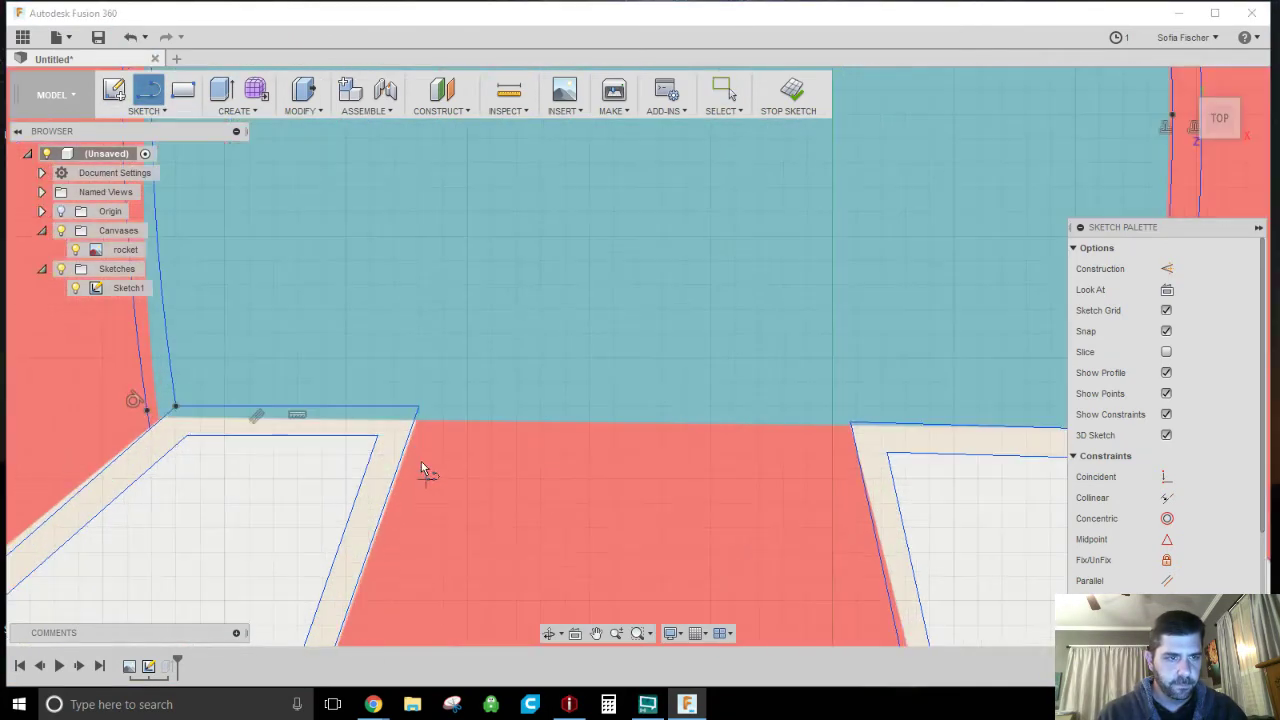
{"action": "left_click", "coordinate": [419, 409]}
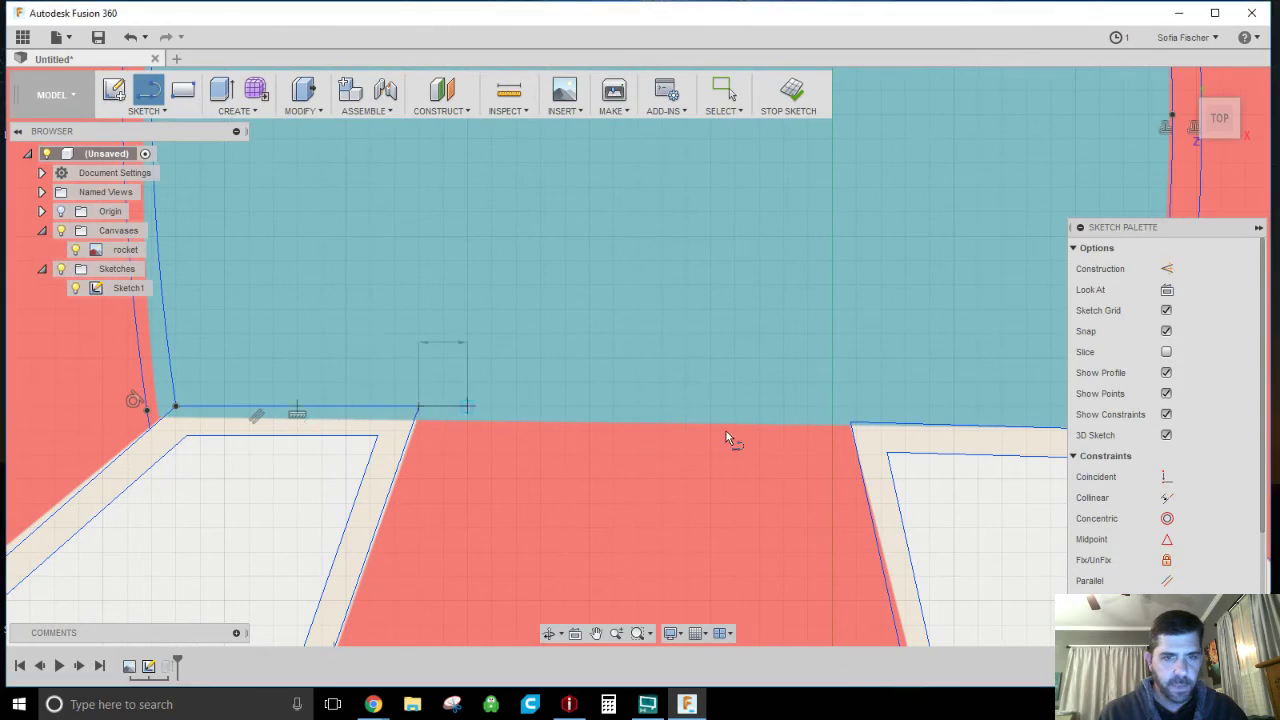
{"action": "left_click", "coordinate": [851, 424]}
{"action": "left_click", "coordinate": [790, 90]}
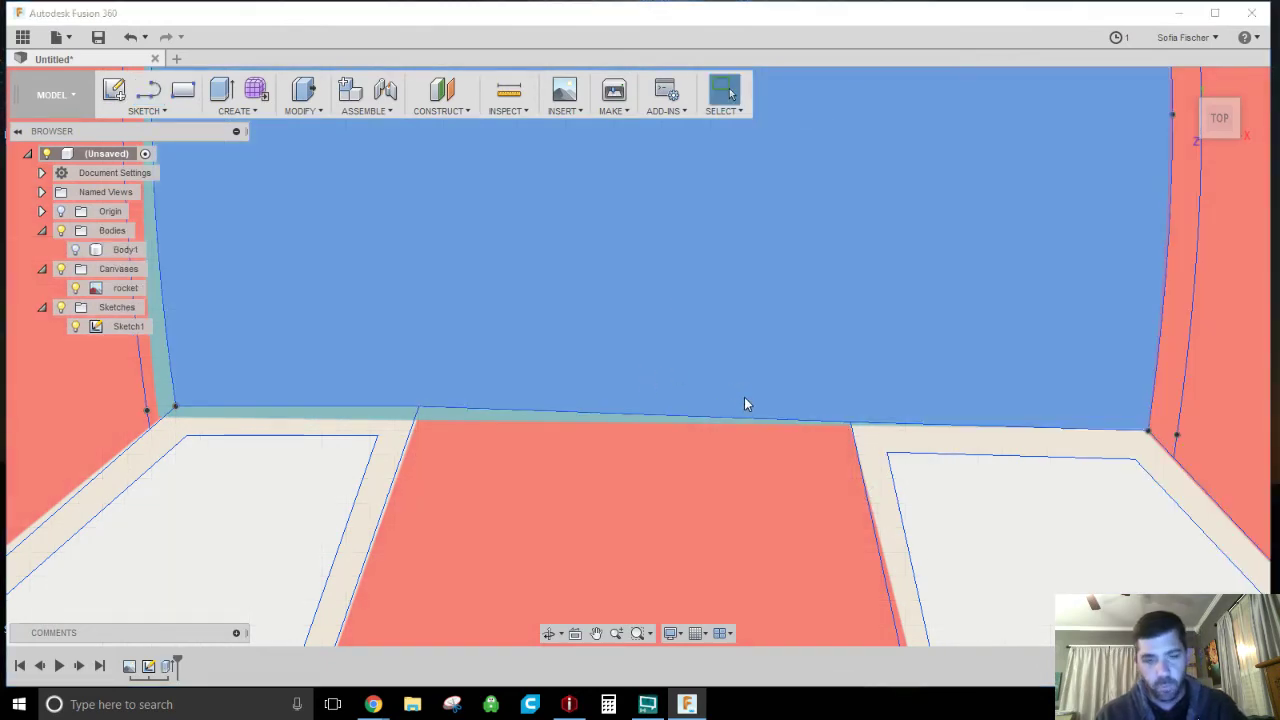
Step: Offset the line across the tail's upper edge 1.2 mm downward into the tail
{"action": "key", "text": "o"}
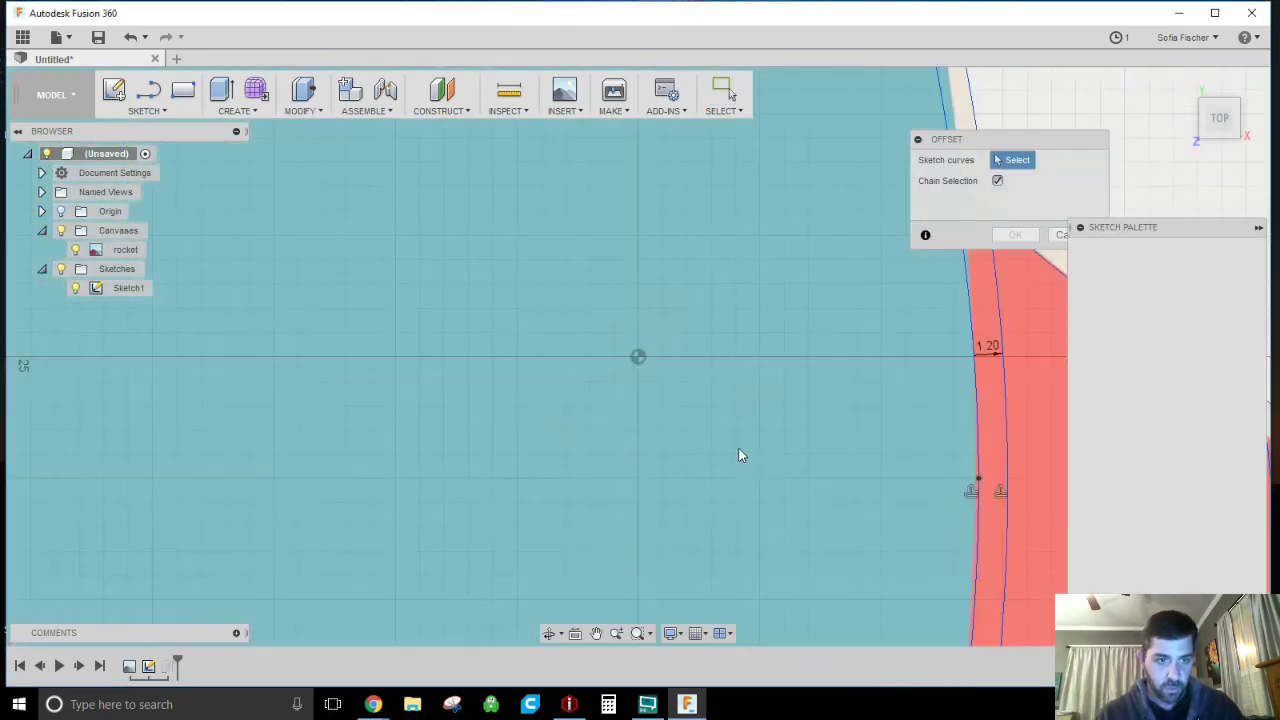
{"action": "scroll", "coordinate": [740, 441], "scroll_direction": "down", "scroll_amount": 2}
{"action": "scroll", "coordinate": [676, 546], "scroll_direction": "up", "scroll_amount": 5}
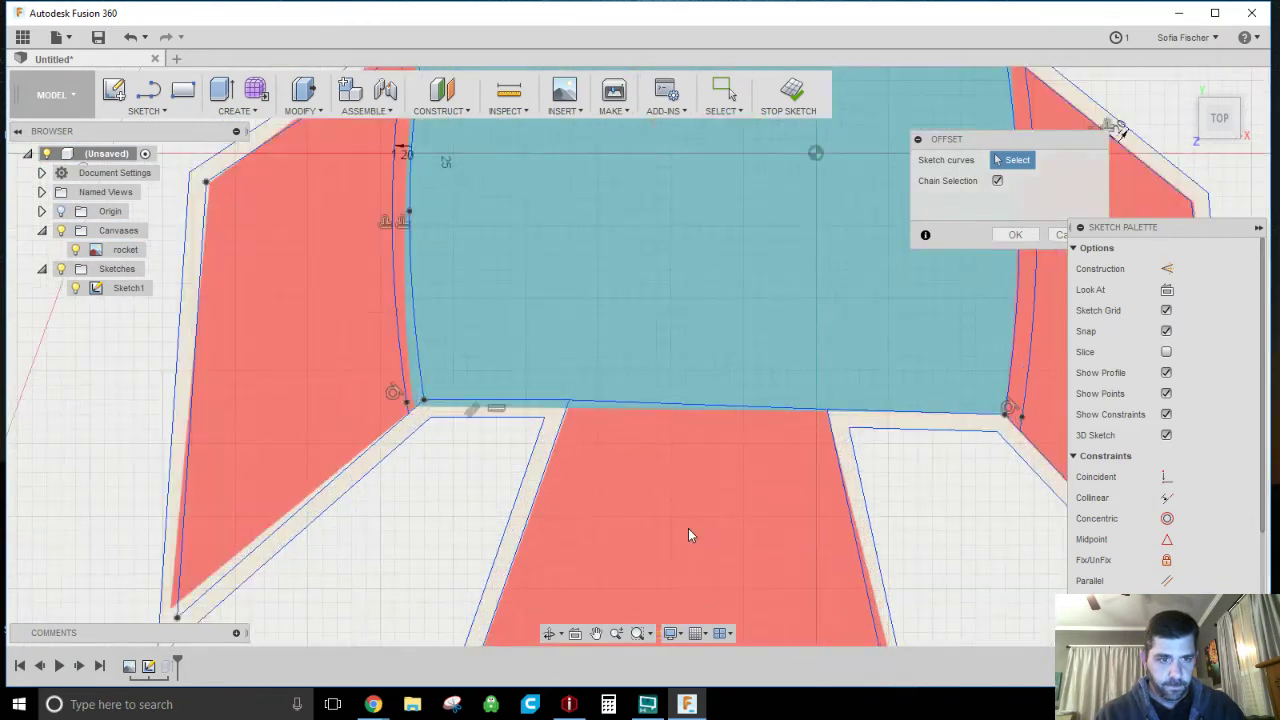
{"action": "left_click", "coordinate": [725, 408]}
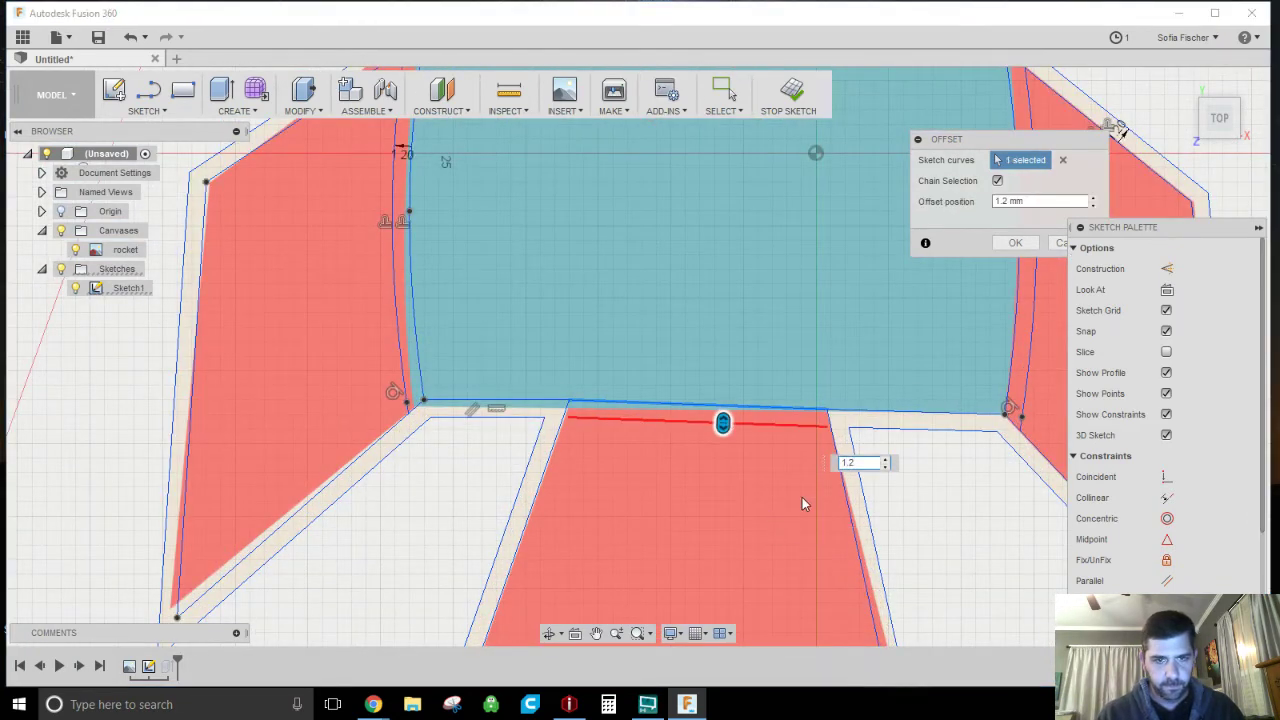
{"action": "left_click", "coordinate": [1015, 242]}
Step: Draw a short line extending the tail offset line's left end to the tail outline
{"action": "scroll", "coordinate": [754, 462], "scroll_direction": "up", "scroll_amount": 4}
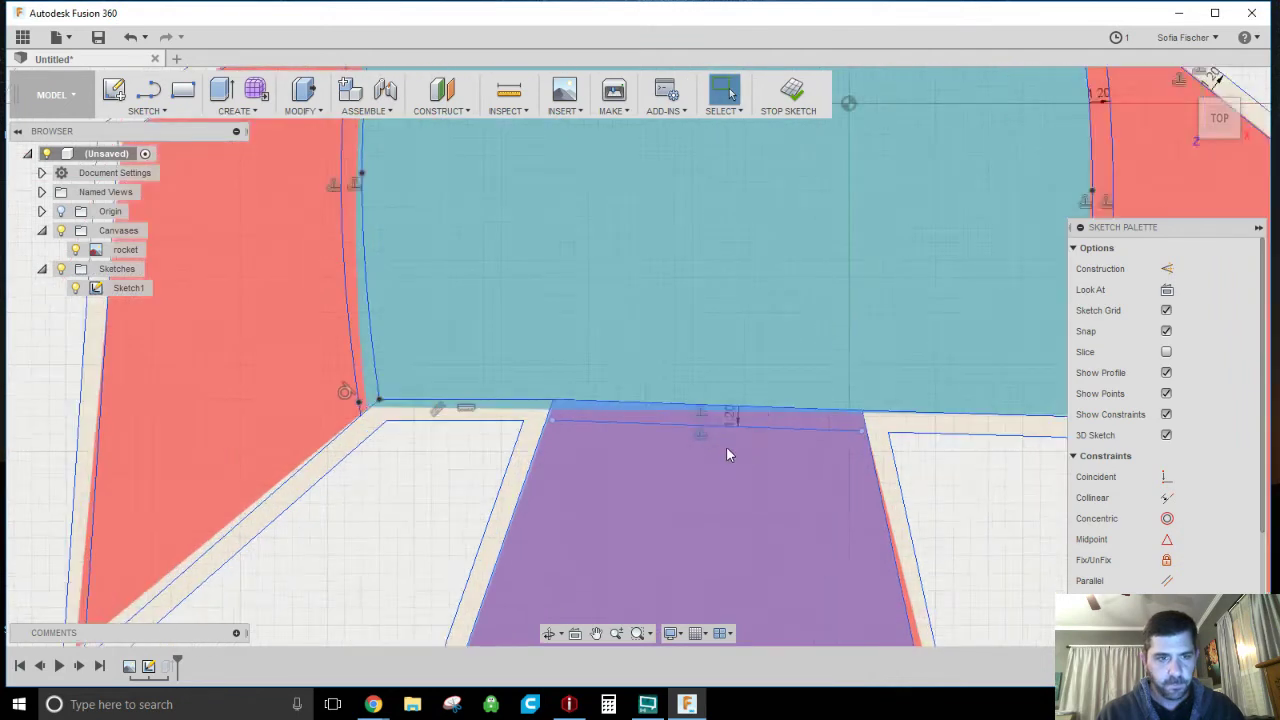
{"action": "key", "text": "l"}
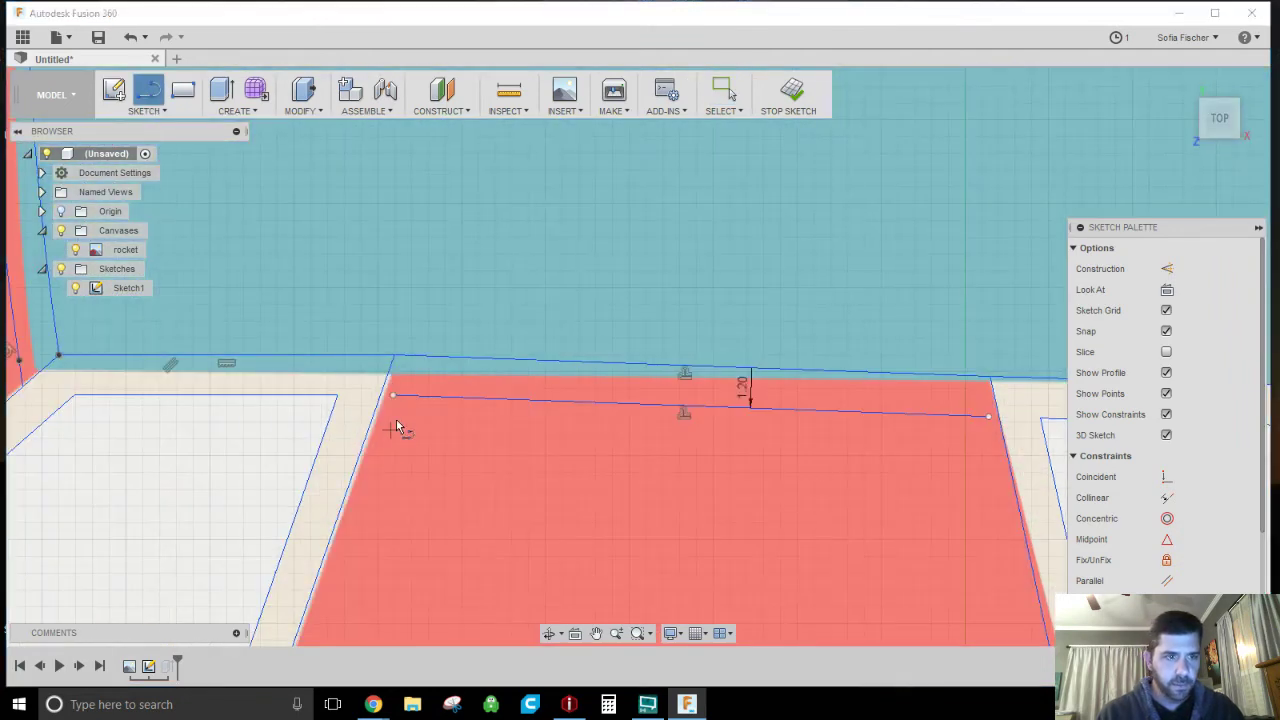
{"action": "left_click", "coordinate": [390, 398]}
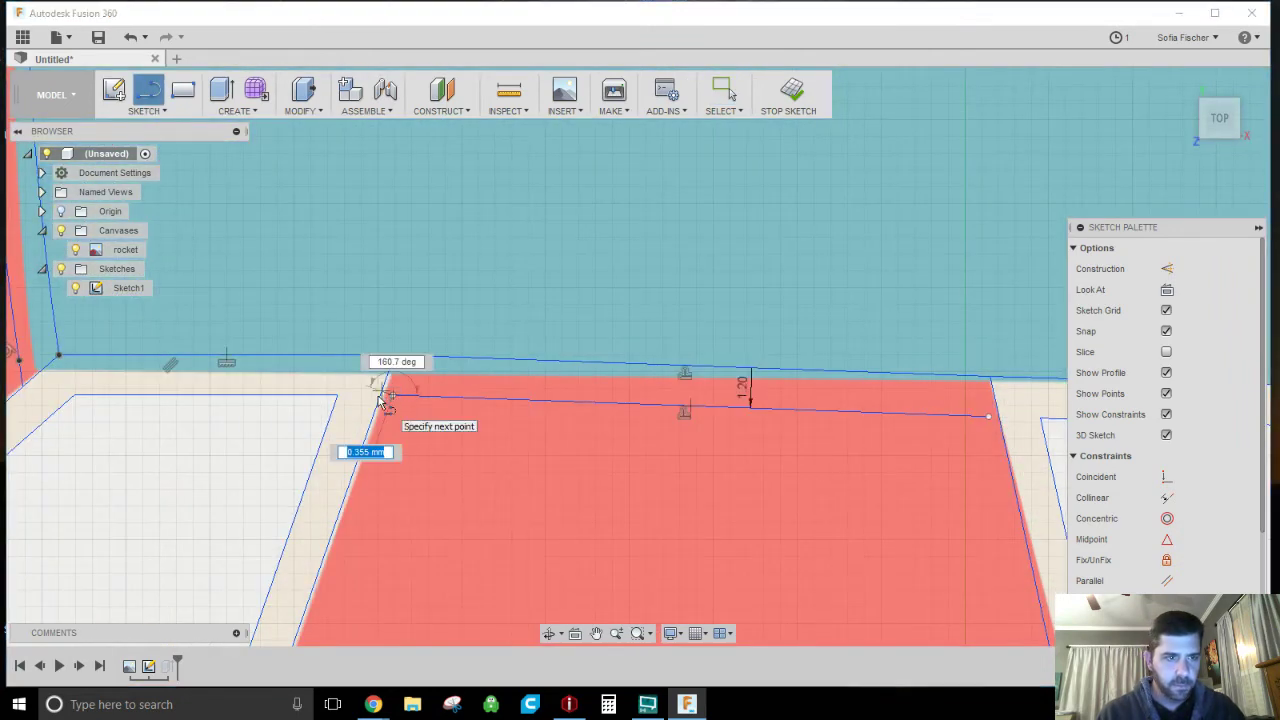
{"action": "scroll", "coordinate": [382, 398], "scroll_direction": "down", "scroll_amount": 2}
{"action": "scroll", "coordinate": [385, 396], "scroll_direction": "up", "scroll_amount": 2}
{"action": "scroll", "coordinate": [385, 396], "scroll_direction": "up", "scroll_amount": 3}
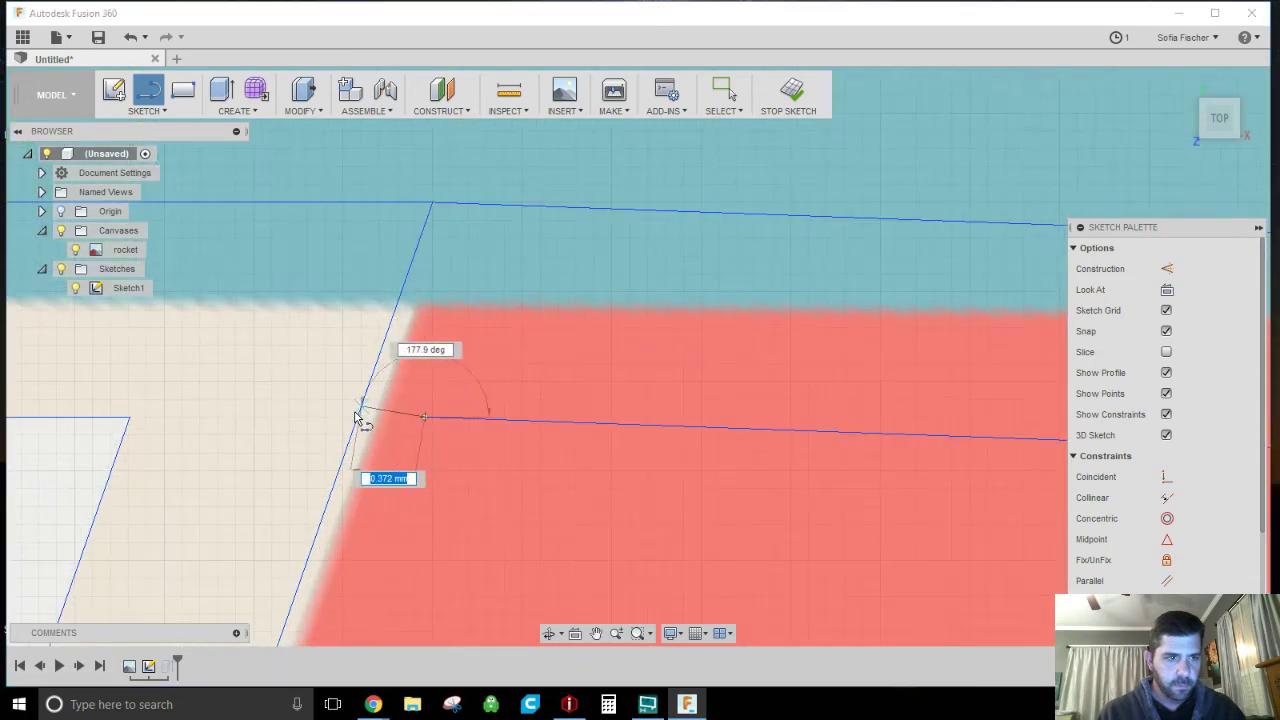
{"action": "left_click", "coordinate": [356, 420]}
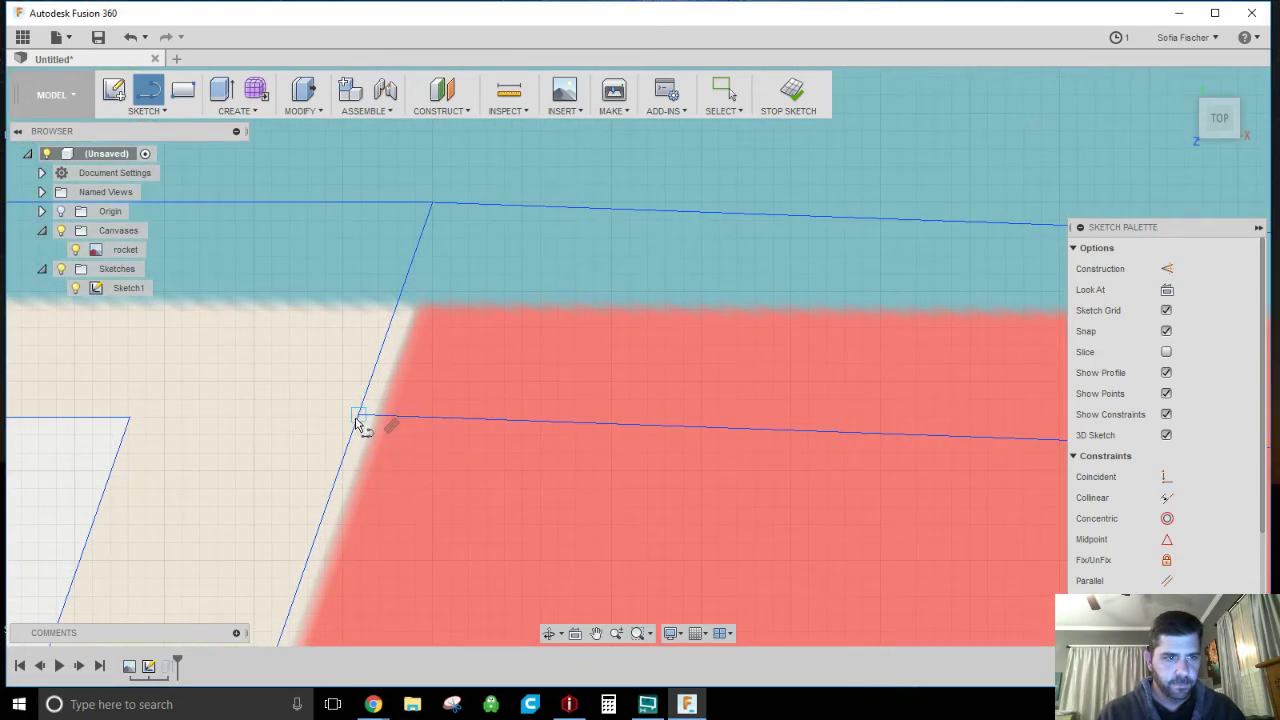
Step: Draw a short line extending the tail offset line's right end to the tail outline, finish the sketch, and check the strip's closed profile
{"action": "scroll", "coordinate": [454, 477], "scroll_direction": "down", "scroll_amount": 4}
{"action": "scroll", "coordinate": [906, 504], "scroll_direction": "down", "scroll_amount": 2}
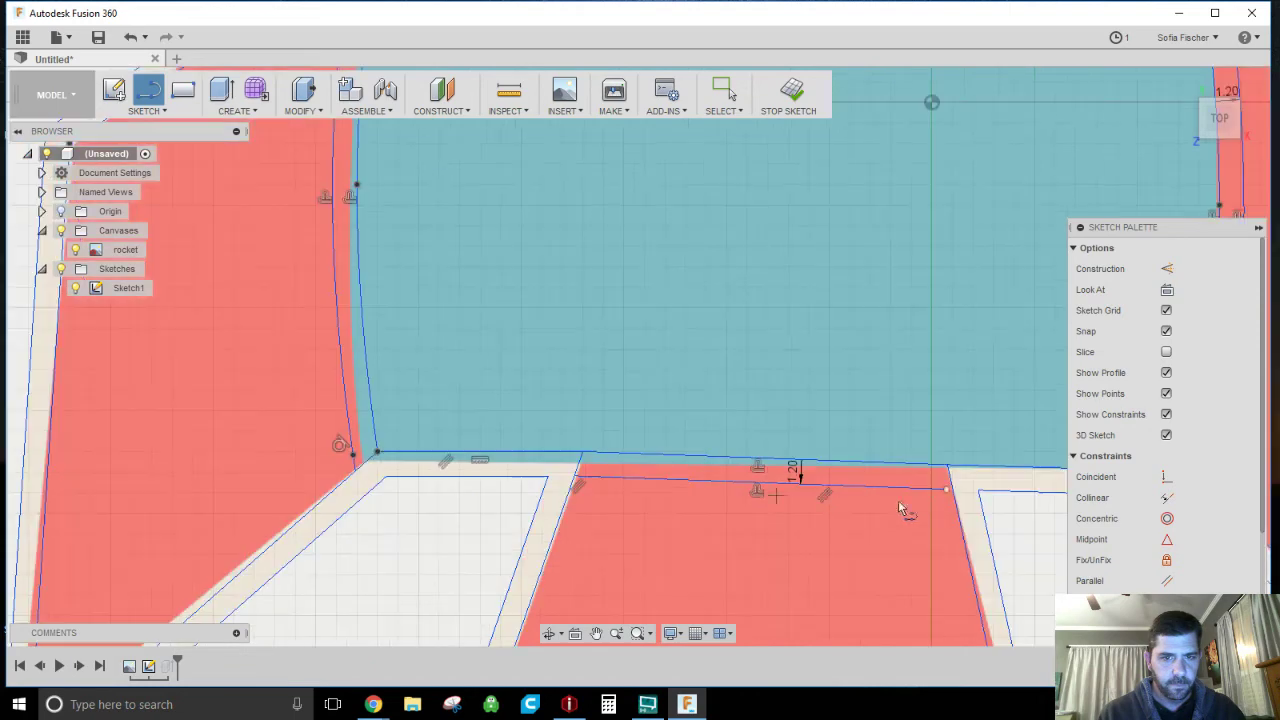
{"action": "scroll", "coordinate": [966, 494], "scroll_direction": "up", "scroll_amount": 5}
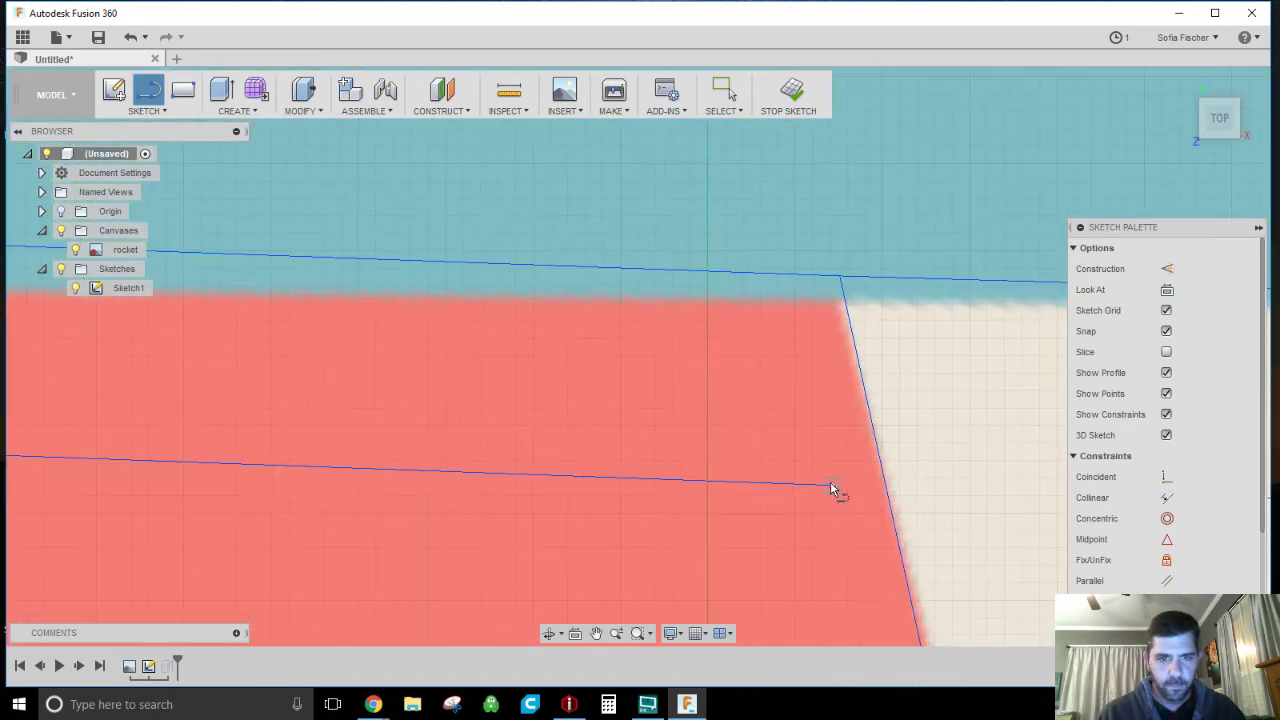
{"action": "left_click", "coordinate": [888, 488]}
{"action": "left_click", "coordinate": [795, 93]}
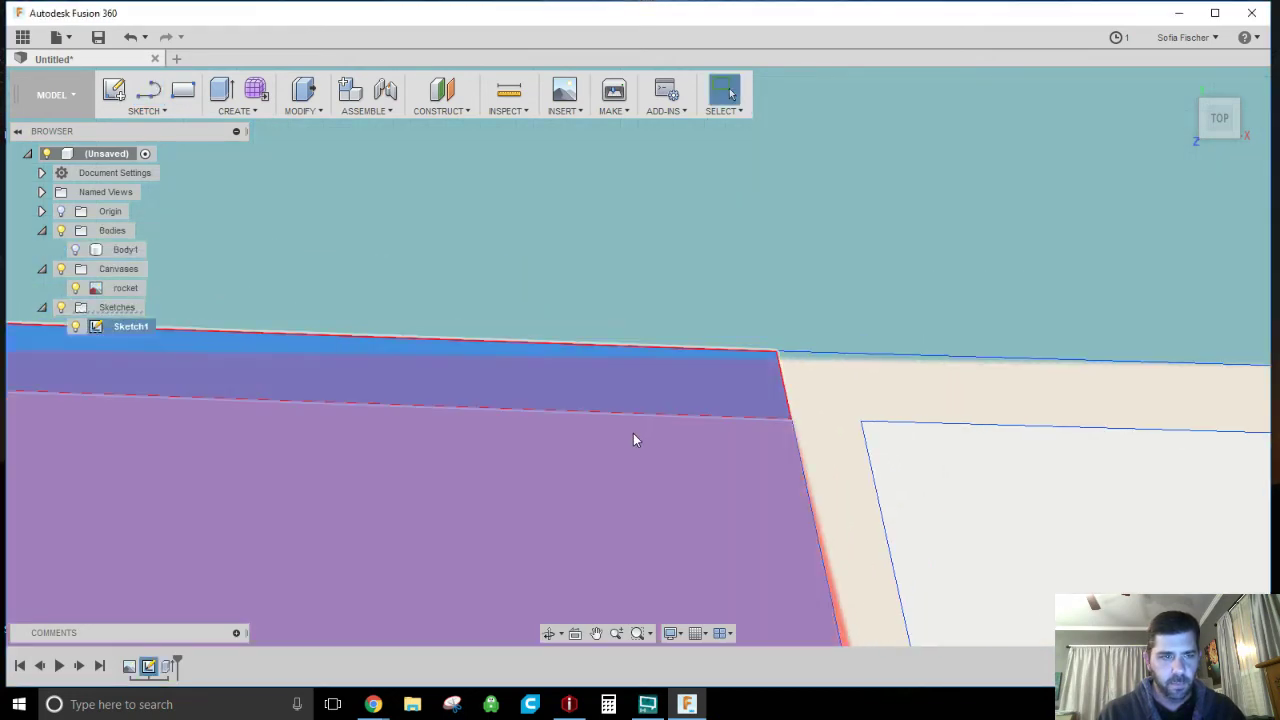
{"action": "scroll", "coordinate": [636, 430], "scroll_direction": "down", "scroll_amount": 5}
{"action": "scroll", "coordinate": [638, 425], "scroll_direction": "down", "scroll_amount": 10}
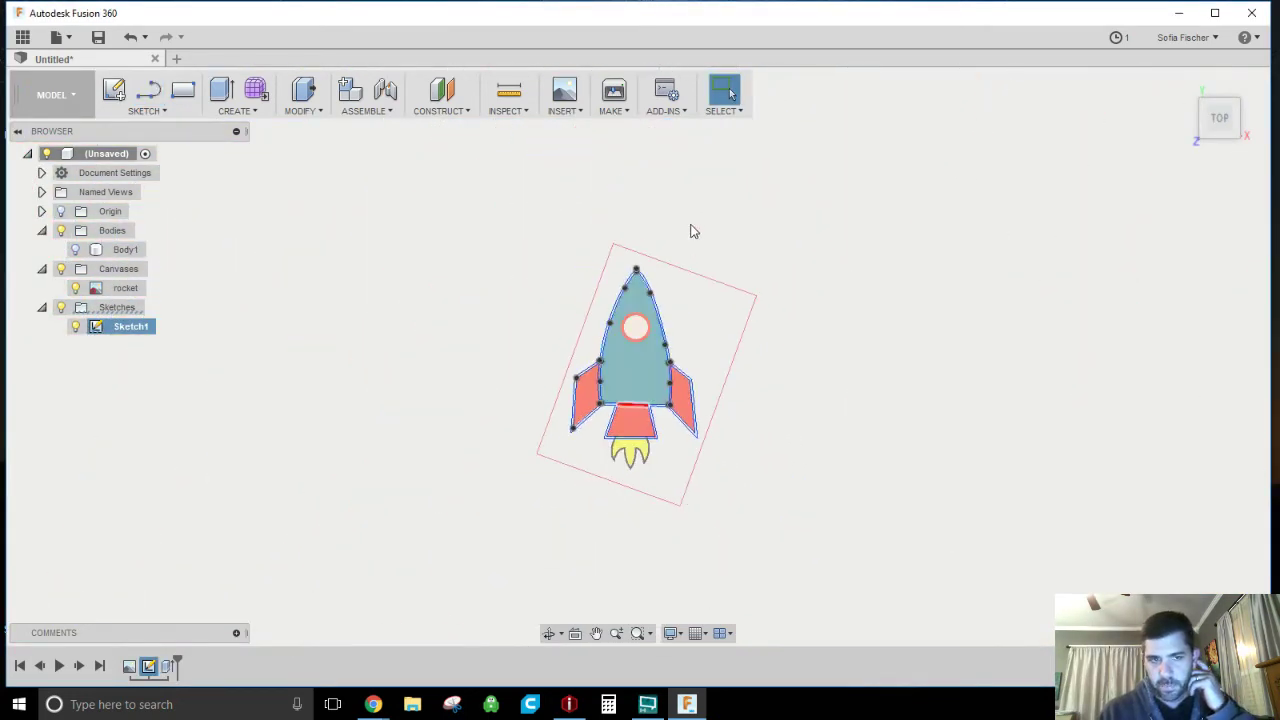
{"action": "scroll", "coordinate": [571, 526], "scroll_direction": "up", "scroll_amount": 10}
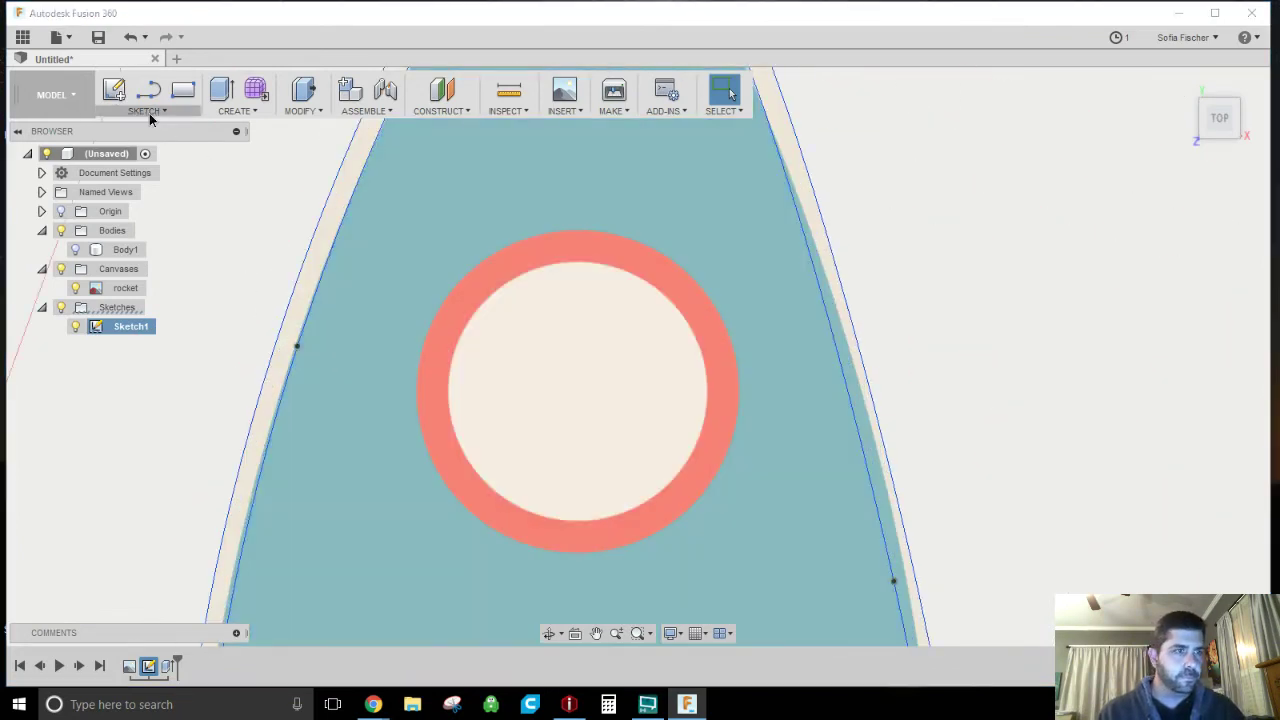
{"action": "left_click", "coordinate": [149, 111]}
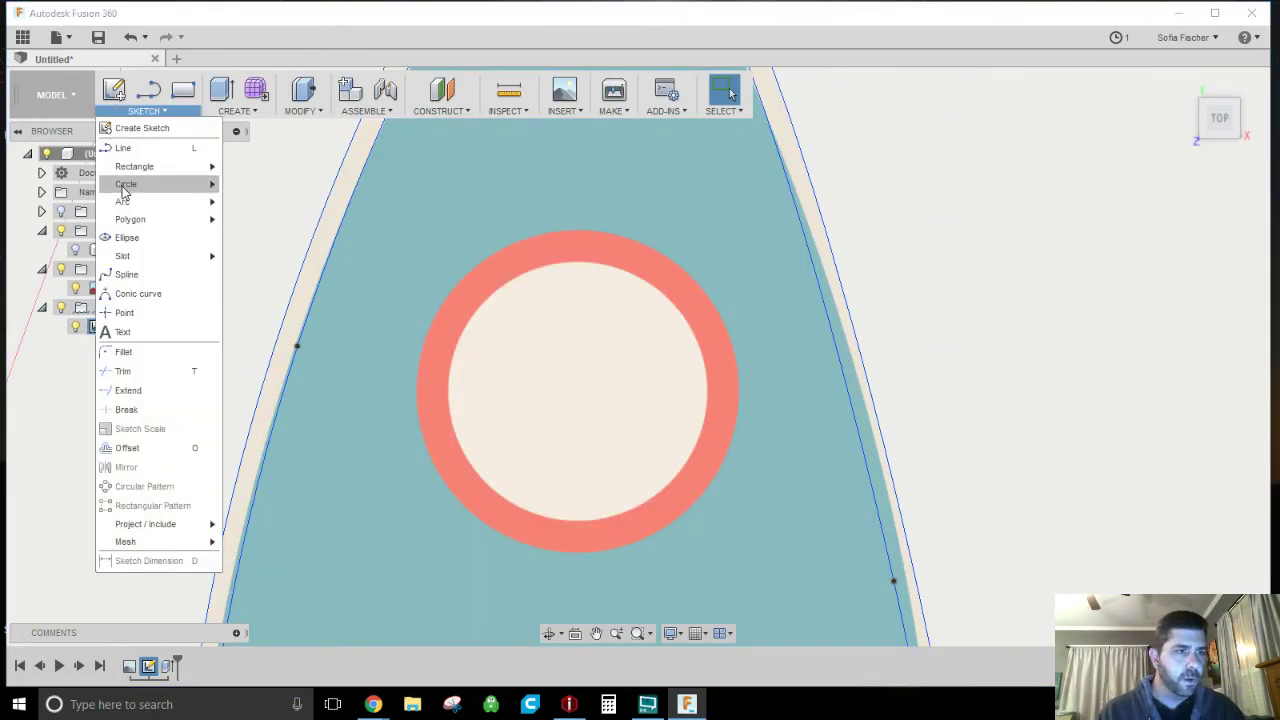
{"action": "mouse_move", "coordinate": [130, 186]}
{"action": "left_click", "coordinate": [263, 190]}
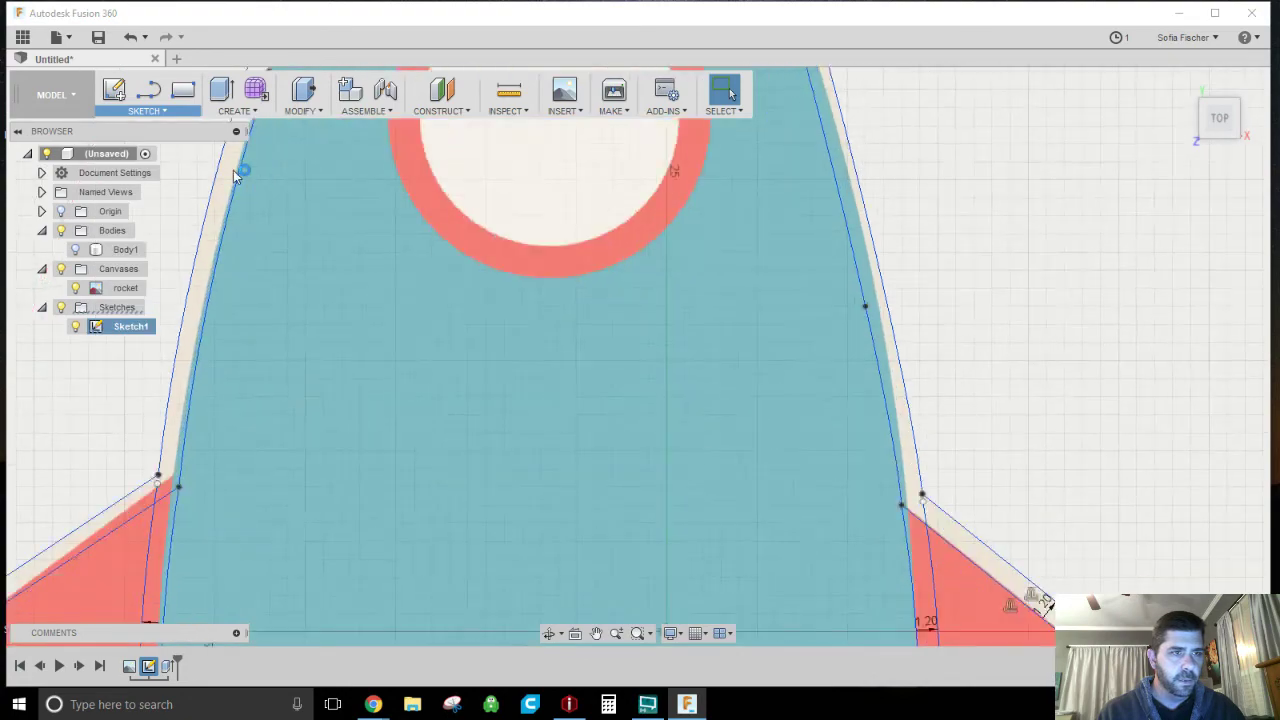
{"action": "scroll", "coordinate": [382, 206], "scroll_direction": "down", "scroll_amount": 10}
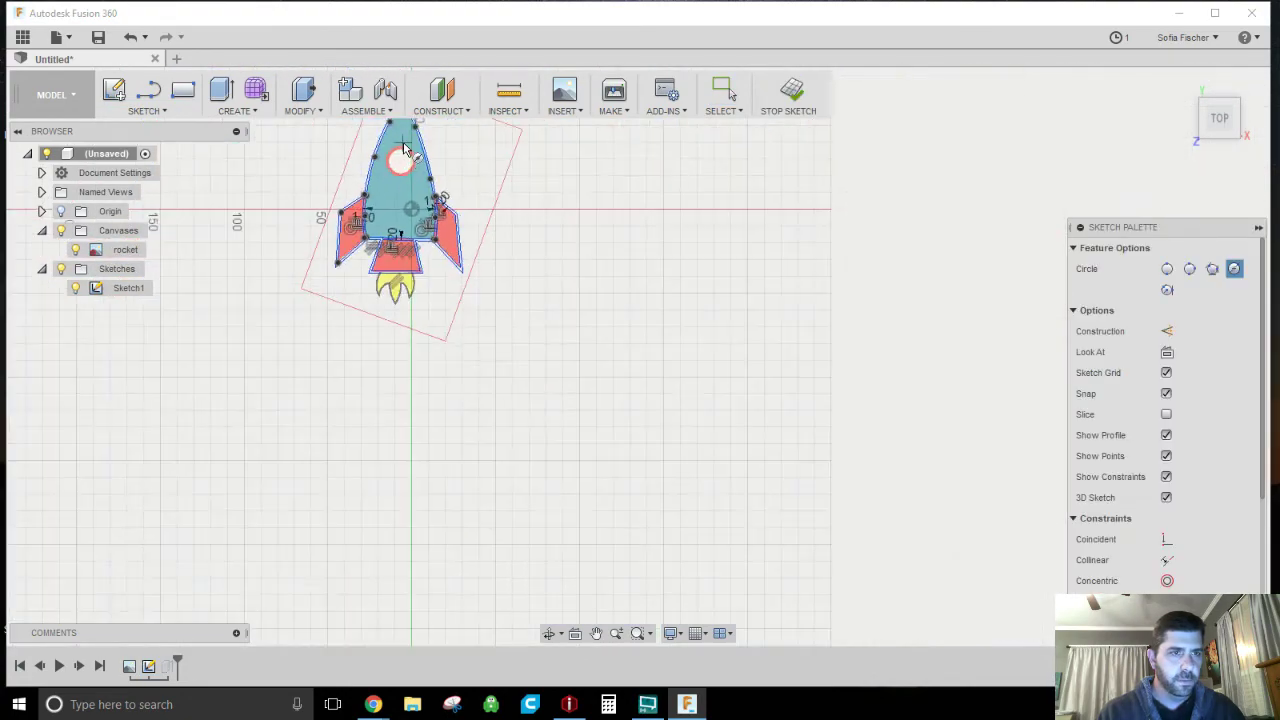
{"action": "scroll", "coordinate": [603, 302], "scroll_direction": "down", "scroll_amount": 2}
{"action": "scroll", "coordinate": [501, 206], "scroll_direction": "up", "scroll_amount": 8}
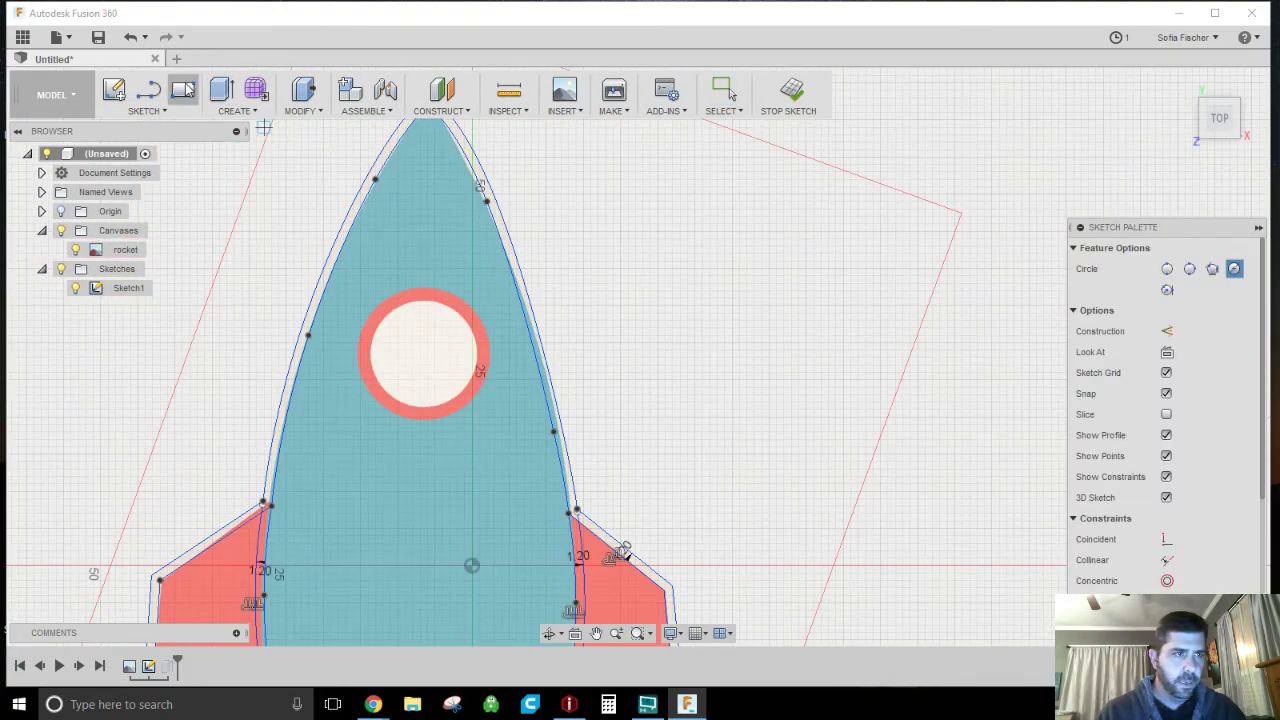
Step: Draw a 2-Point Circle about 17.7 mm in diameter over the outer edge of the rocket's round window, and finish the sketch
{"action": "left_click", "coordinate": [145, 112]}
{"action": "mouse_move", "coordinate": [157, 186]}
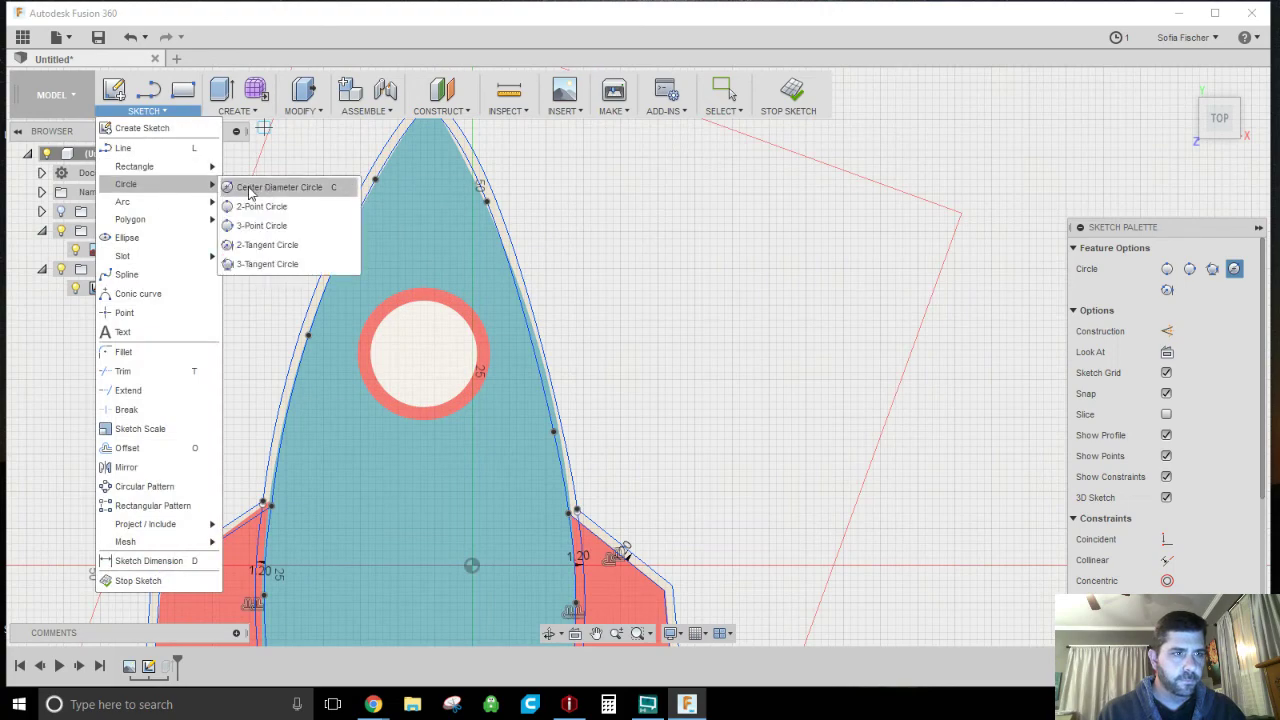
{"action": "left_click", "coordinate": [268, 207]}
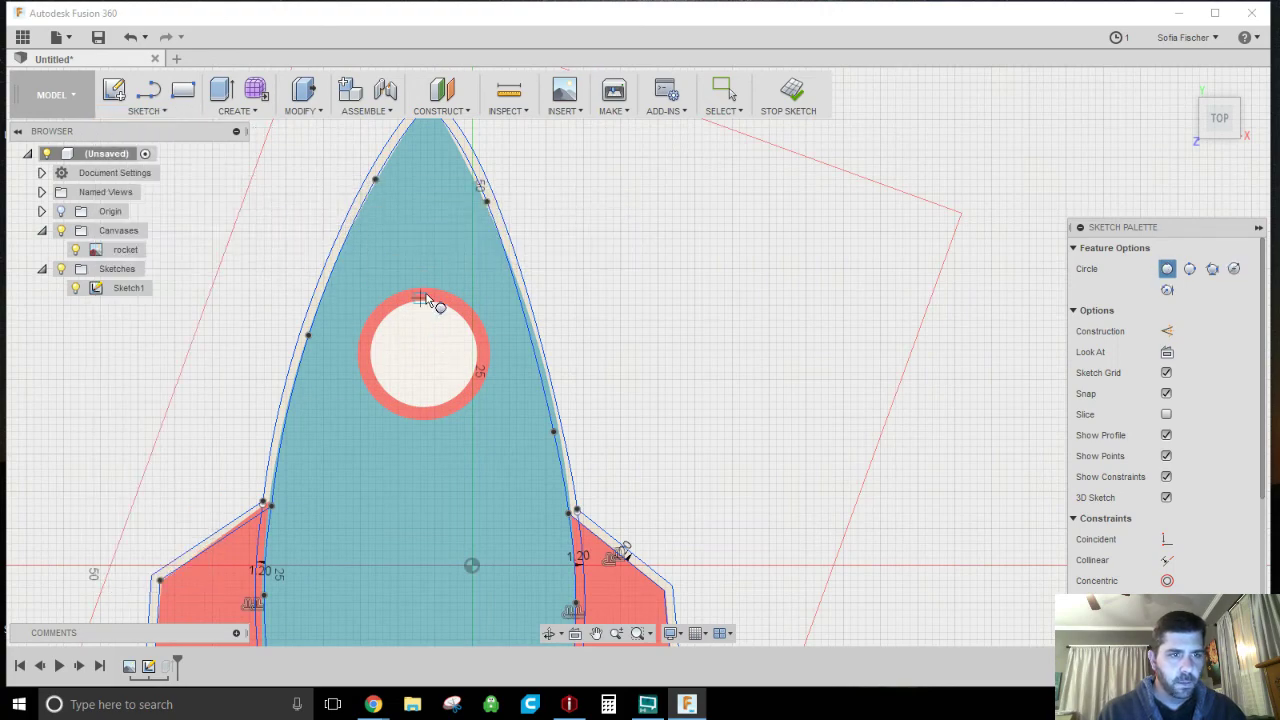
{"action": "scroll", "coordinate": [425, 298], "scroll_direction": "down", "scroll_amount": 3}
{"action": "scroll", "coordinate": [425, 293], "scroll_direction": "up", "scroll_amount": 6}
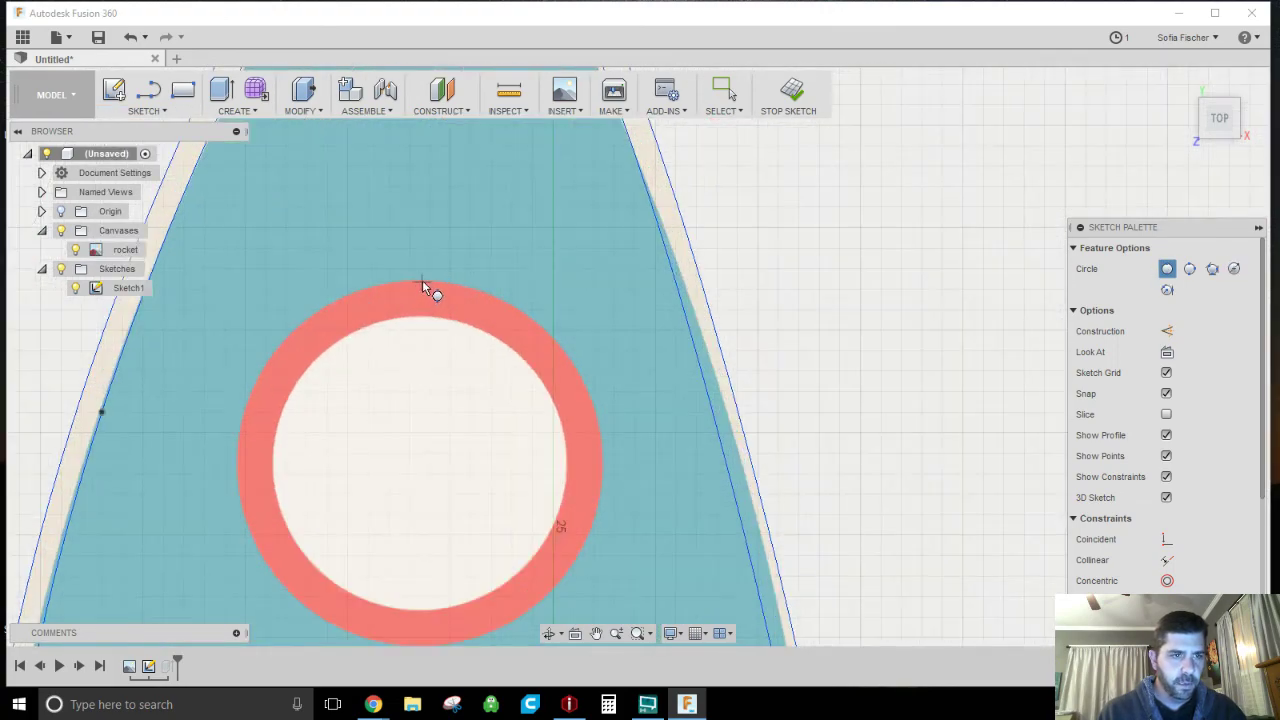
{"action": "left_click", "coordinate": [424, 290]}
{"action": "scroll", "coordinate": [432, 568], "scroll_direction": "down", "scroll_amount": 2}
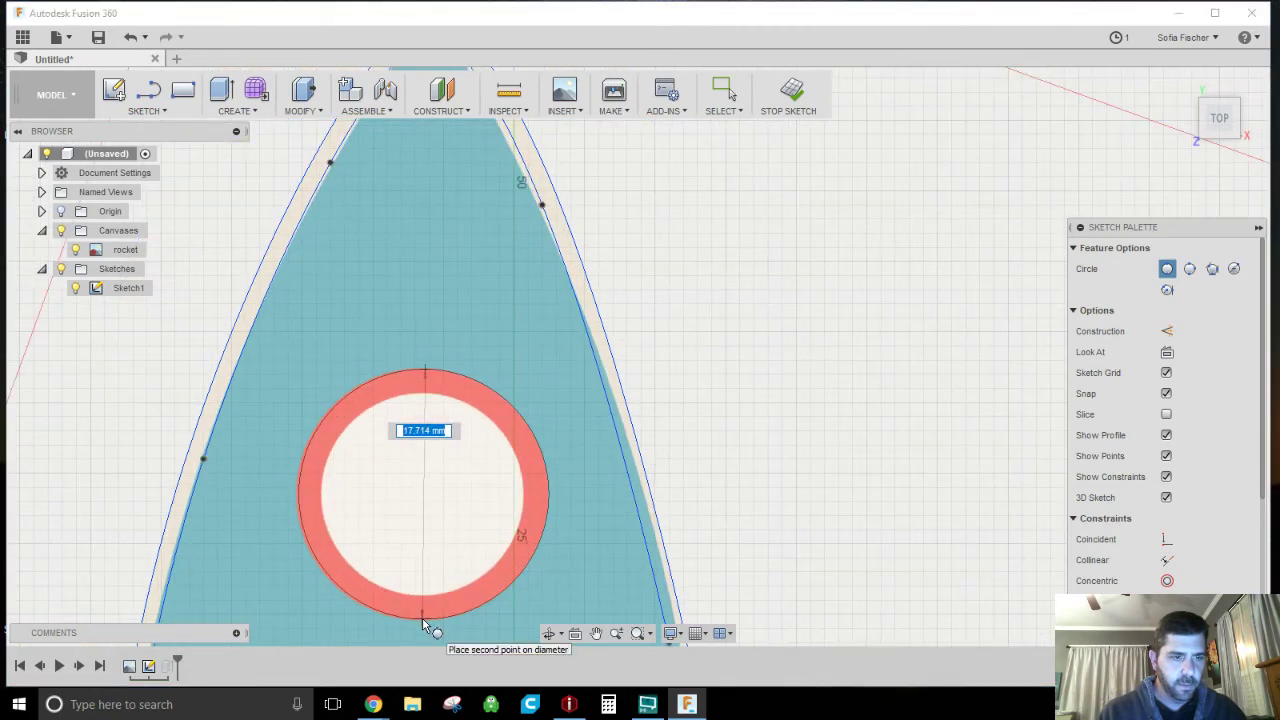
{"action": "left_click", "coordinate": [422, 620]}
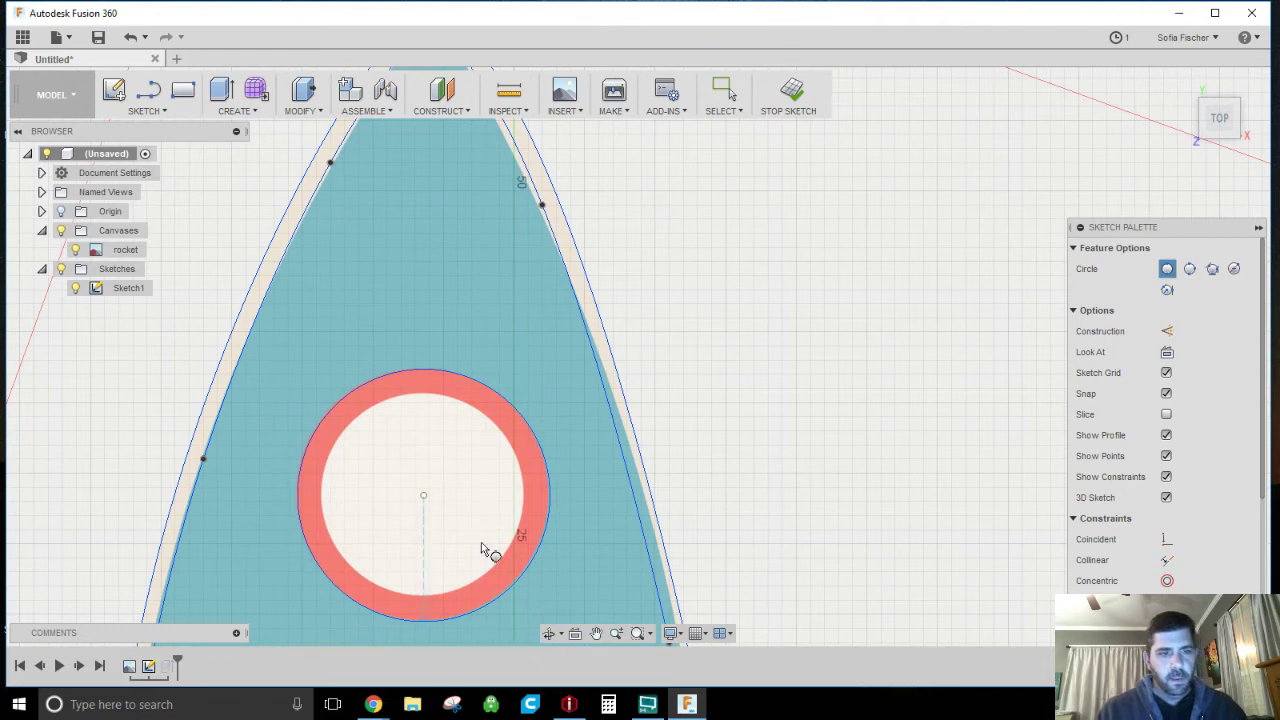
{"action": "left_click", "coordinate": [790, 92]}
Step: Offset the window circle by -1.2 mm to form an inner ring edge, and finish the sketch
{"action": "left_click", "coordinate": [534, 412]}
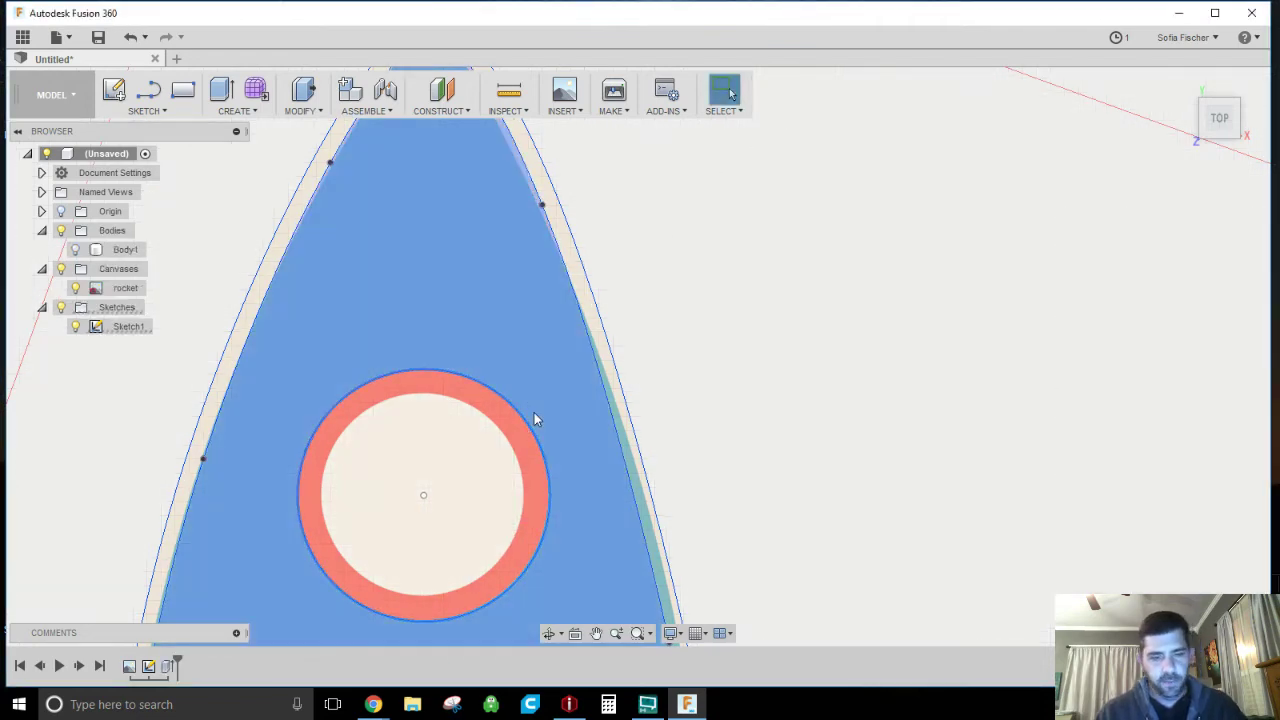
{"action": "key", "text": "ctrl+z"}
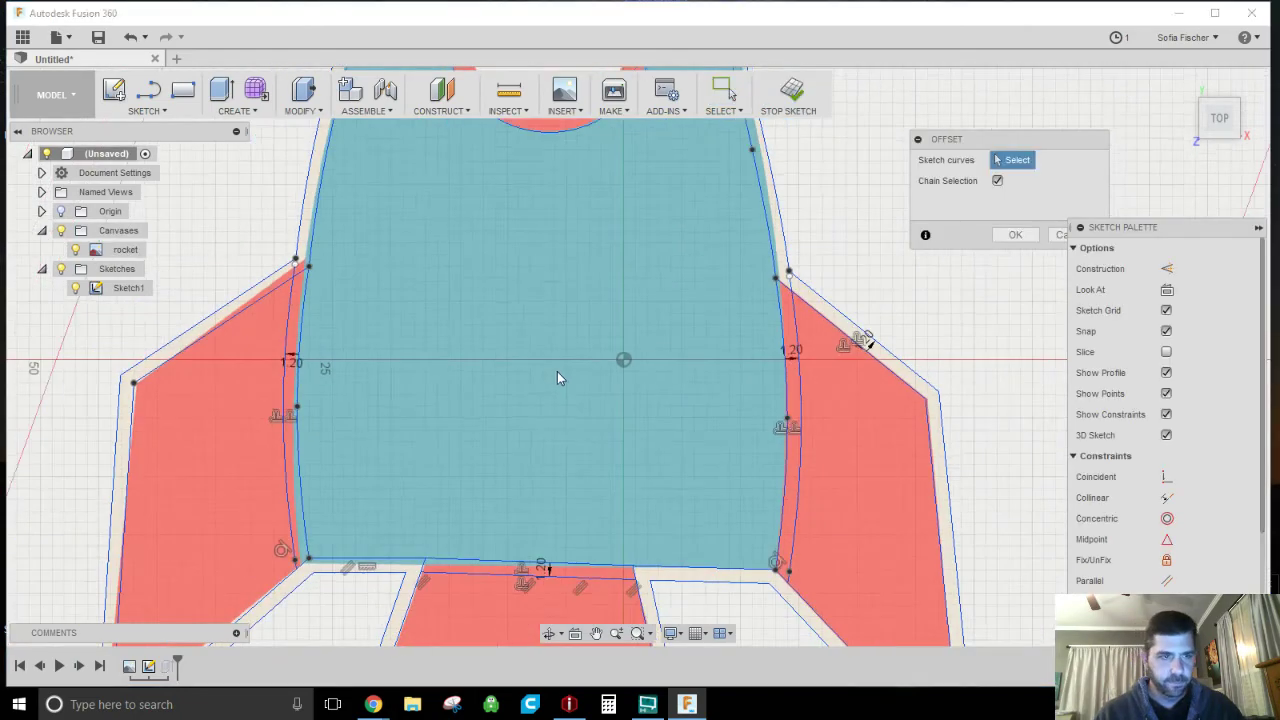
{"action": "left_click", "coordinate": [572, 217]}
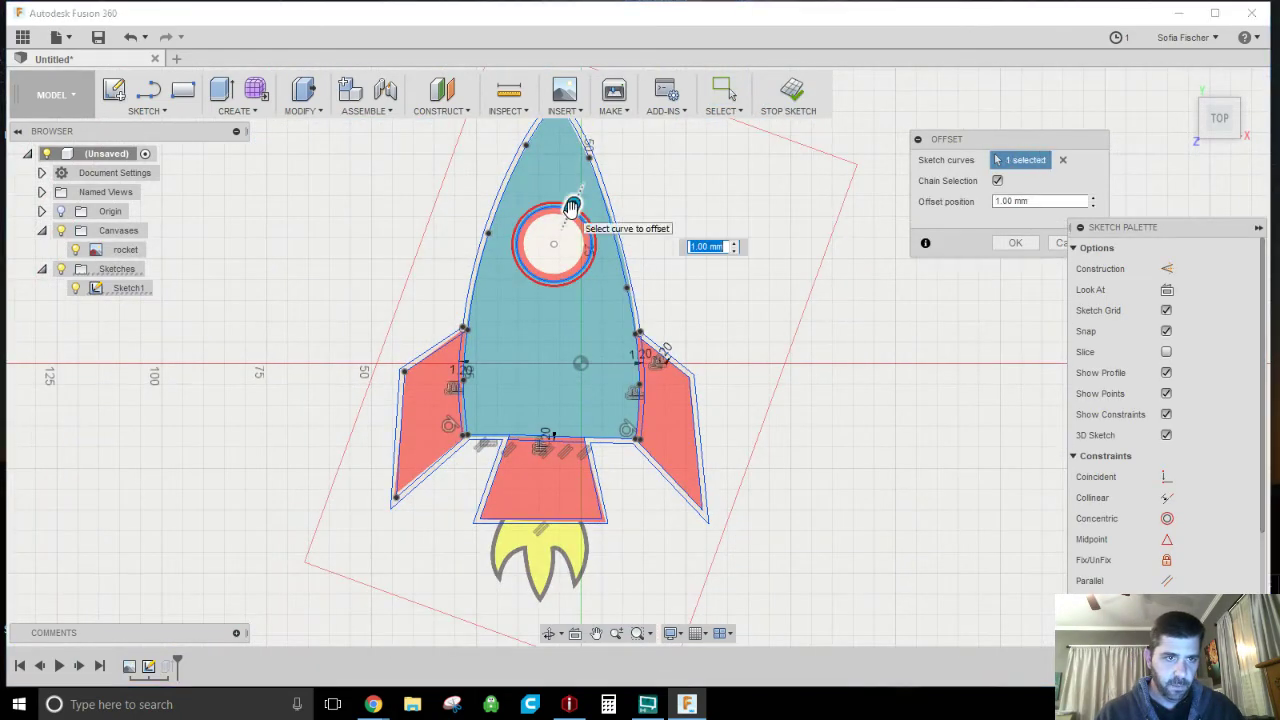
{"action": "scroll", "coordinate": [578, 228], "scroll_direction": "up", "scroll_amount": 3}
{"action": "scroll", "coordinate": [583, 238], "scroll_direction": "up", "scroll_amount": 2}
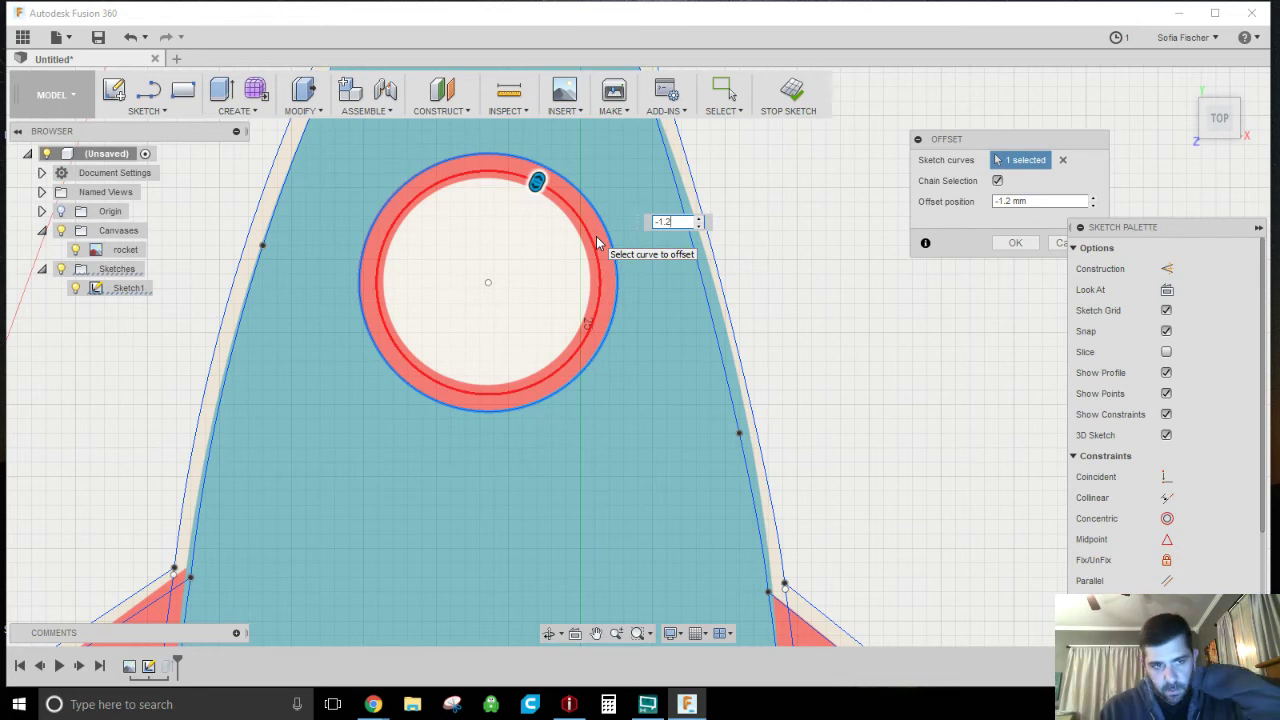
{"action": "left_click", "coordinate": [787, 91]}
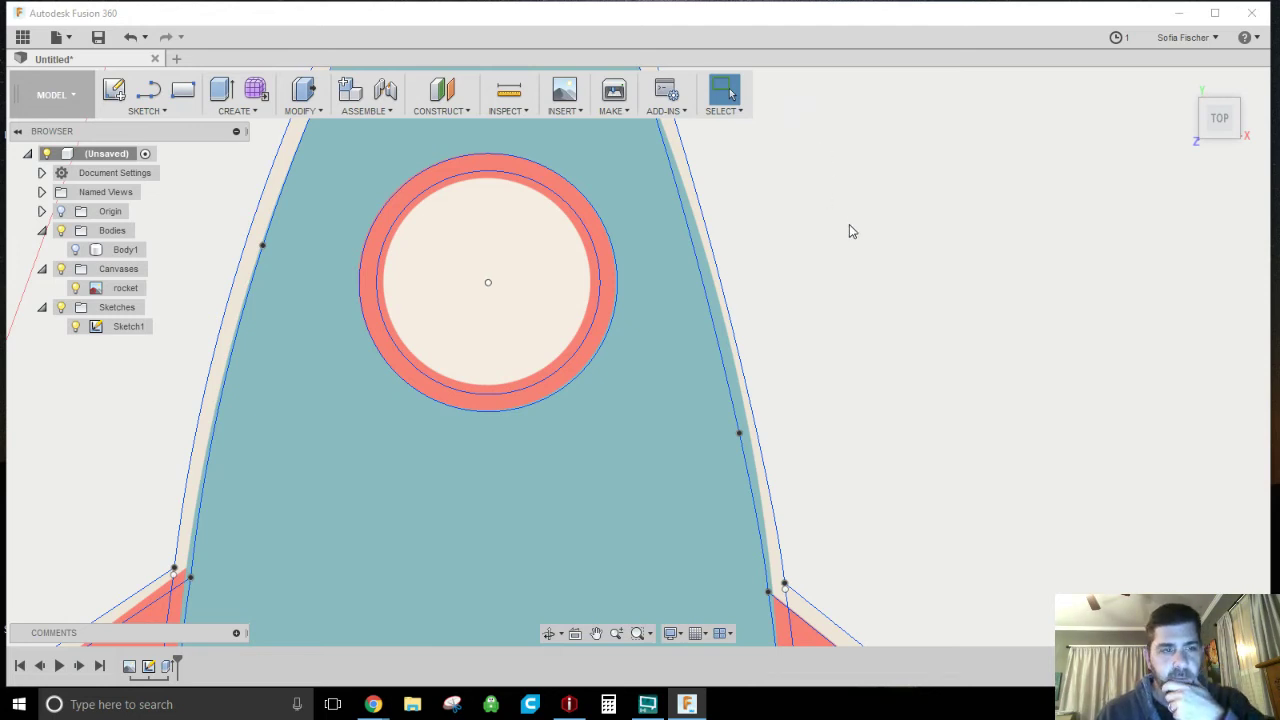
Step: Show Body1 and hide the rocket canvas image
{"action": "scroll", "coordinate": [880, 248], "scroll_direction": "down", "scroll_amount": 3}
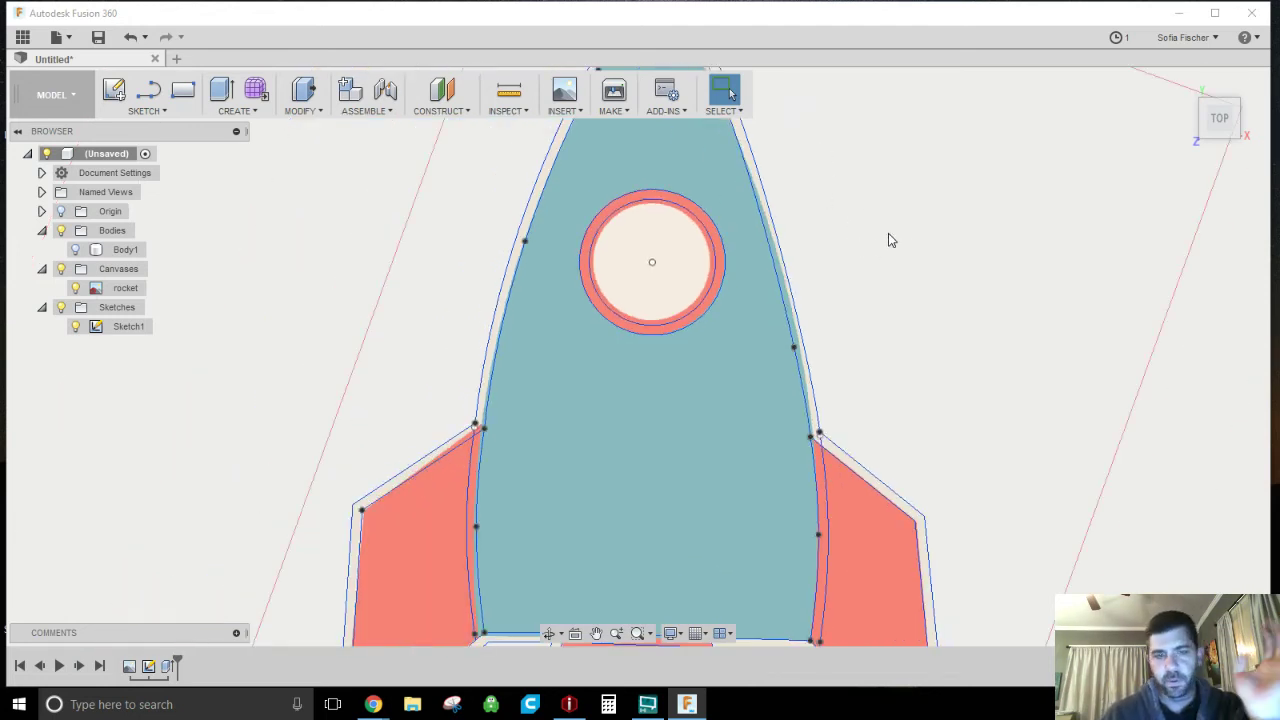
{"action": "scroll", "coordinate": [858, 225], "scroll_direction": "down", "scroll_amount": 5}
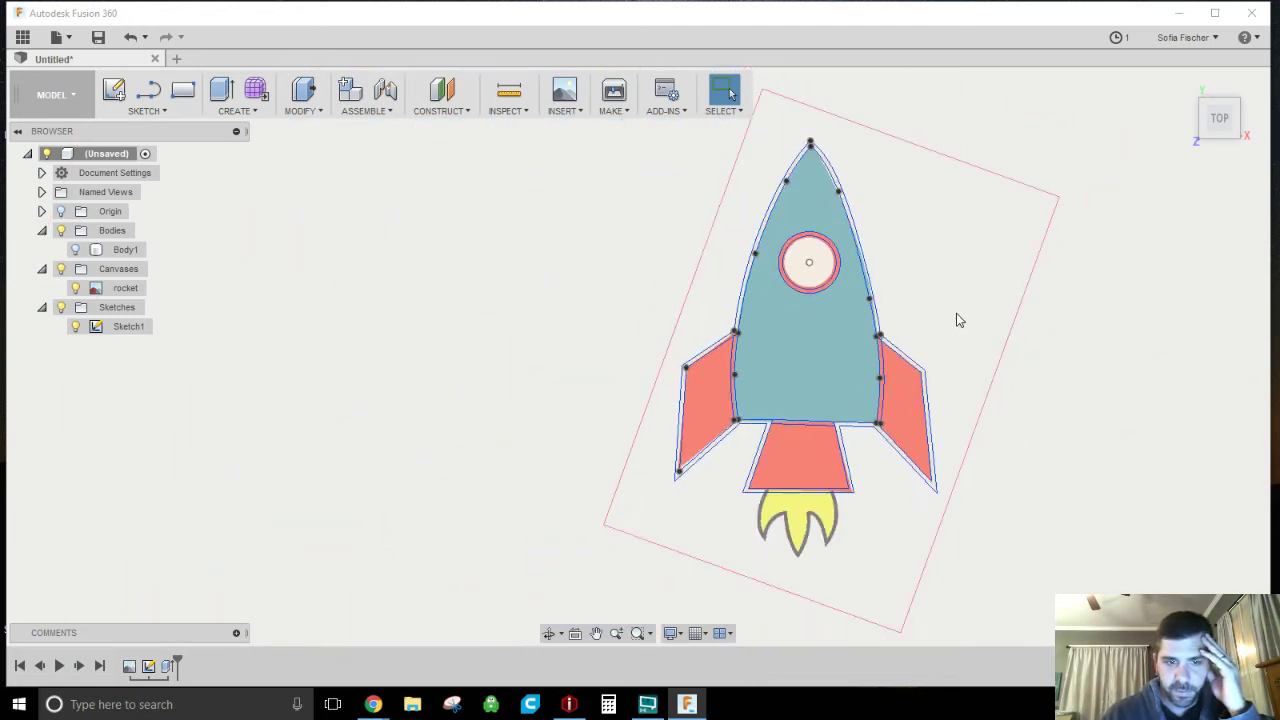
{"action": "scroll", "coordinate": [958, 266], "scroll_direction": "up", "scroll_amount": 4}
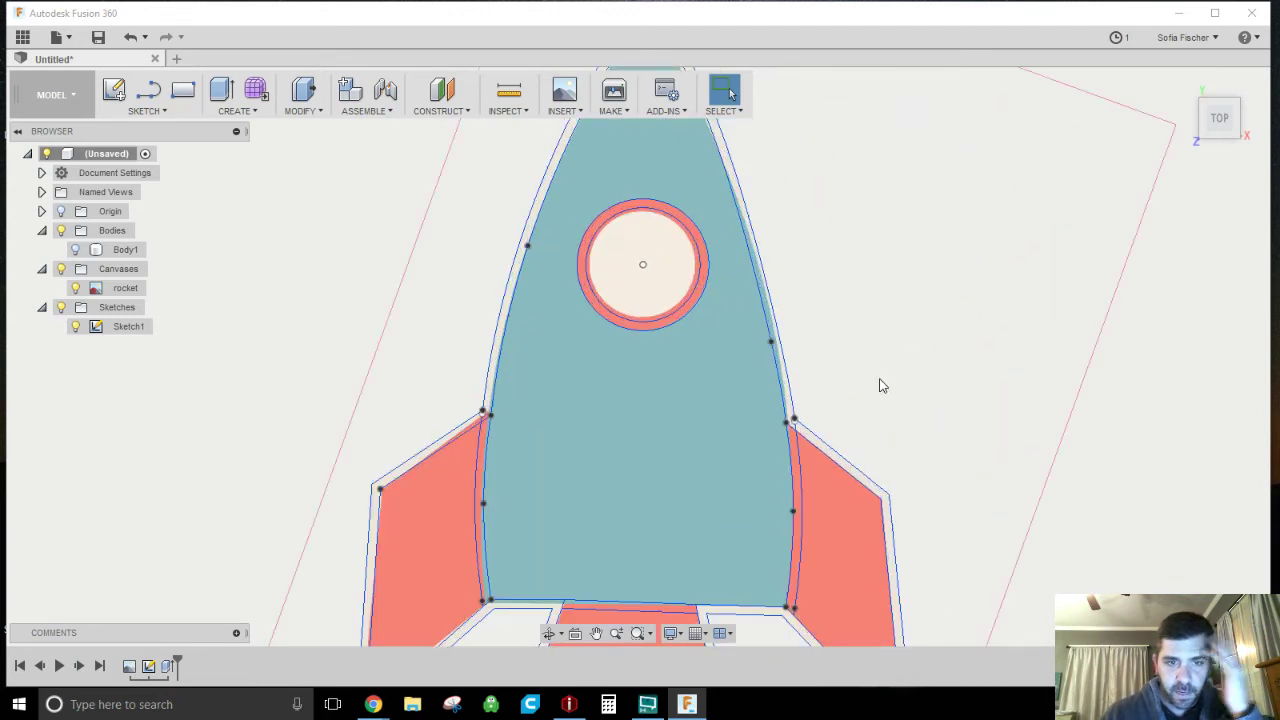
{"action": "left_click", "coordinate": [75, 249]}
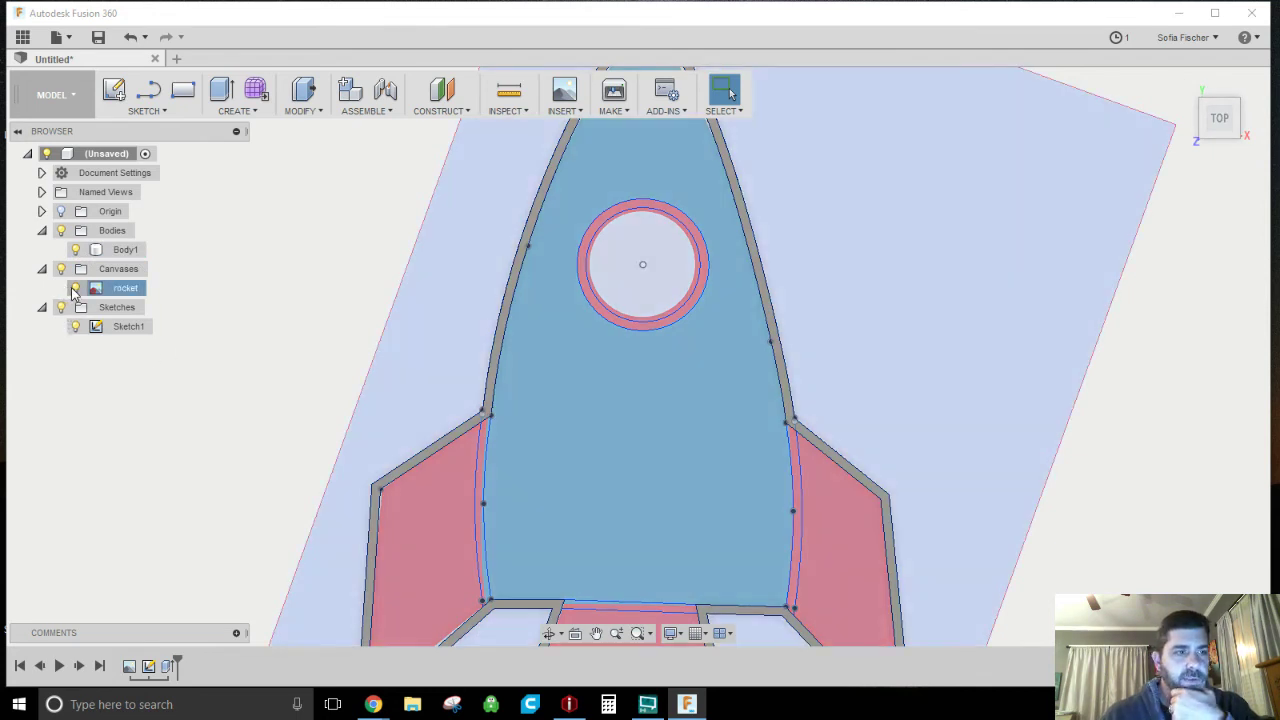
{"action": "left_click", "coordinate": [75, 288]}
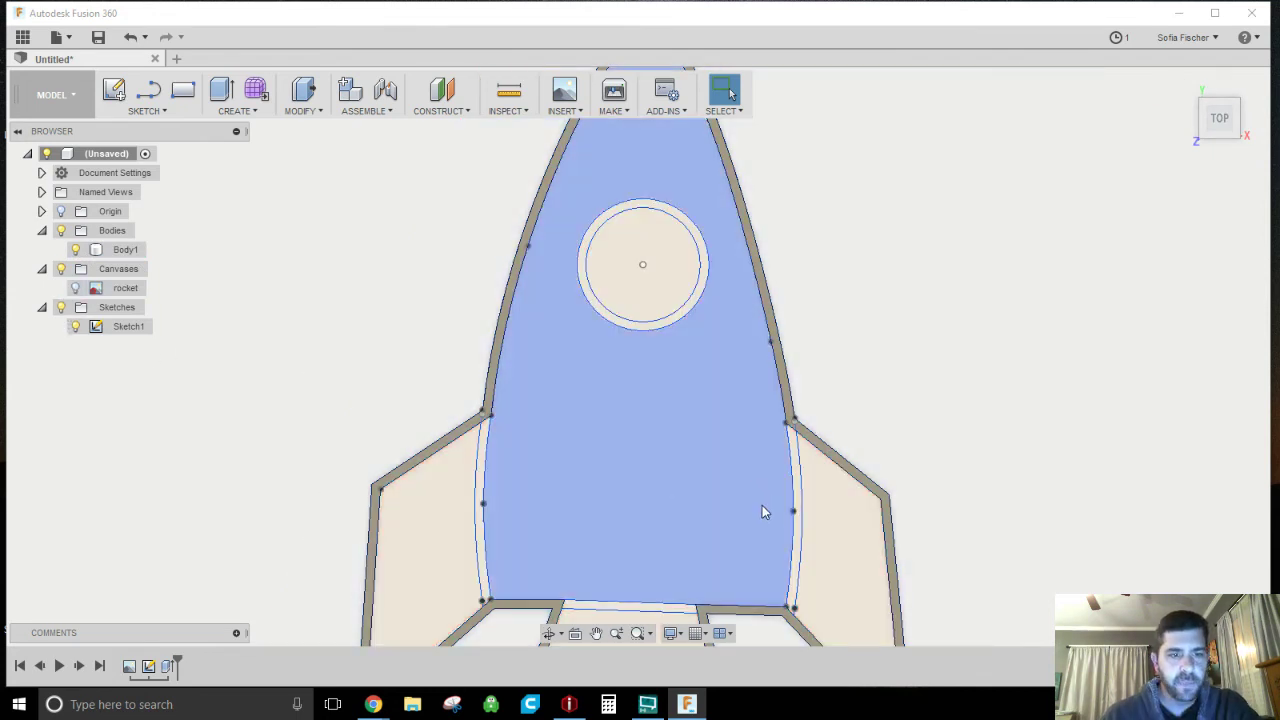
Step: Extrude the window ring, both fin strips and the tail strip 7 mm with the Join operation
{"action": "scroll", "coordinate": [762, 512], "scroll_direction": "down", "scroll_amount": 5}
{"action": "scroll", "coordinate": [740, 418], "scroll_direction": "up", "scroll_amount": 5}
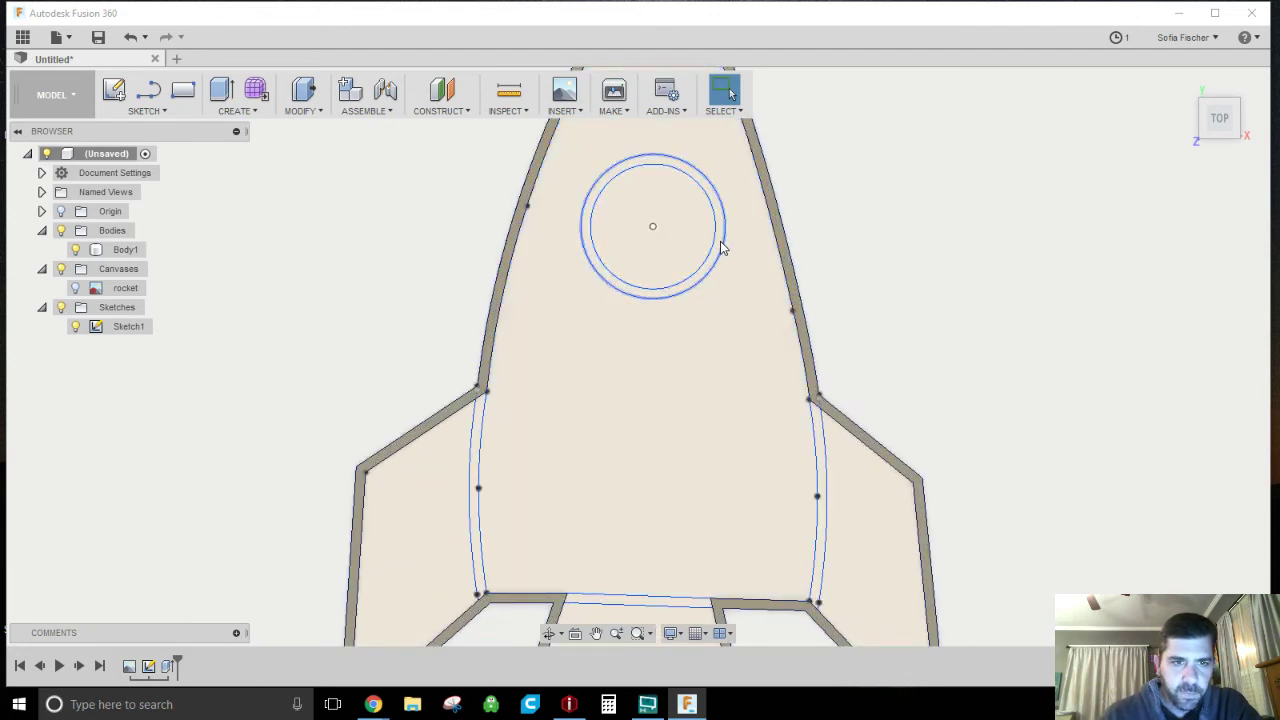
{"action": "scroll", "coordinate": [720, 258], "scroll_direction": "down", "scroll_amount": 2}
{"action": "scroll", "coordinate": [720, 260], "scroll_direction": "up", "scroll_amount": 8}
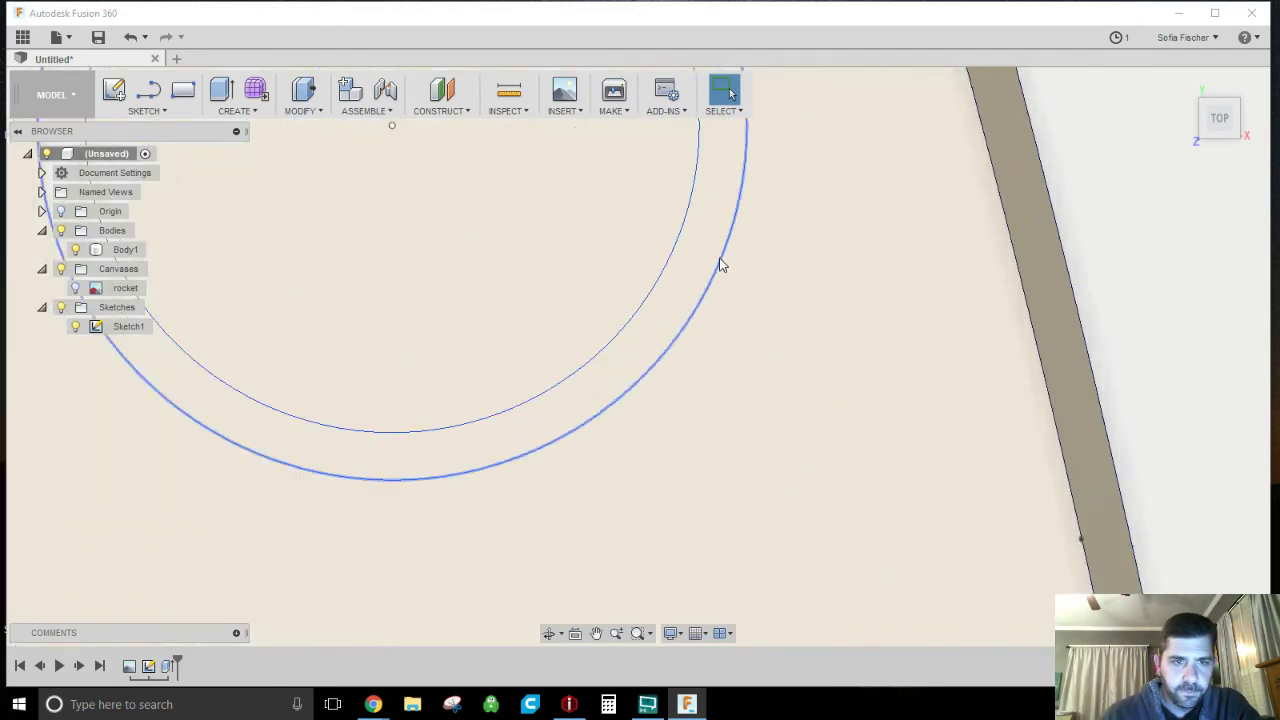
{"action": "left_click", "coordinate": [708, 247]}
{"action": "scroll", "coordinate": [725, 387], "scroll_direction": "down", "scroll_amount": 6}
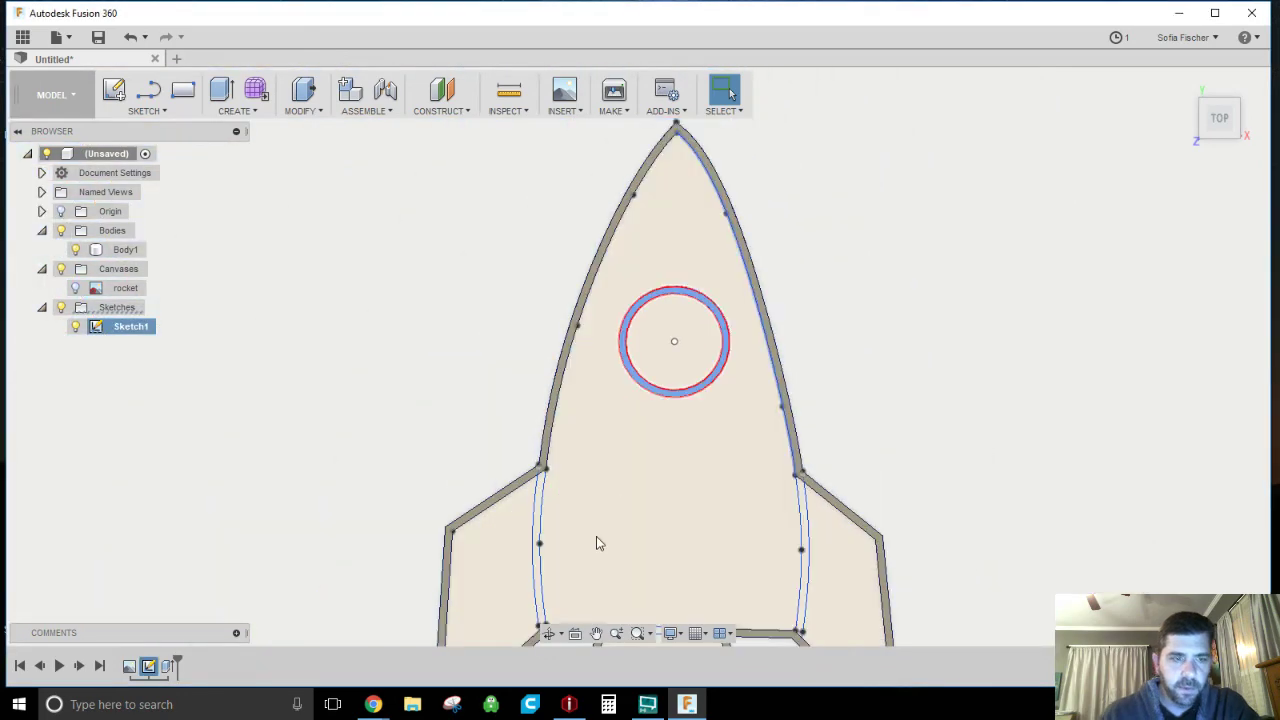
{"action": "scroll", "coordinate": [565, 562], "scroll_direction": "up", "scroll_amount": 5}
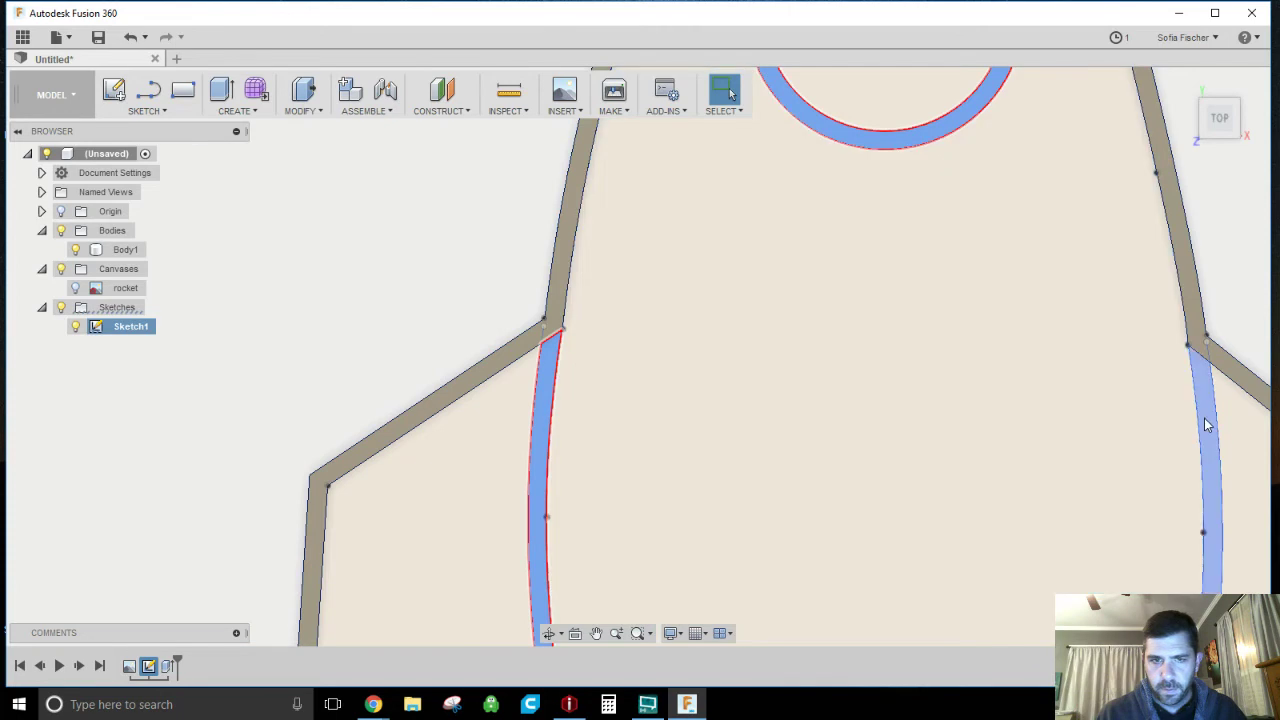
{"action": "left_click", "coordinate": [1201, 420]}
{"action": "scroll", "coordinate": [1062, 443], "scroll_direction": "down", "scroll_amount": 5}
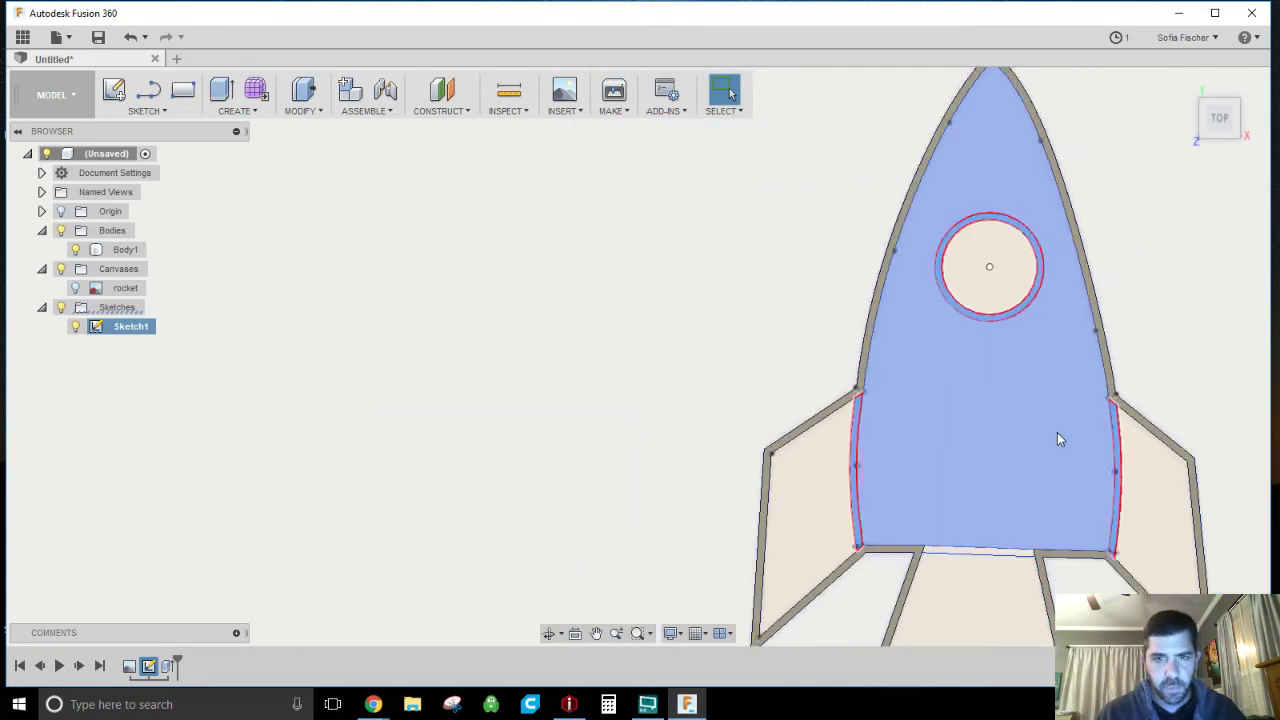
{"action": "scroll", "coordinate": [997, 571], "scroll_direction": "up", "scroll_amount": 6}
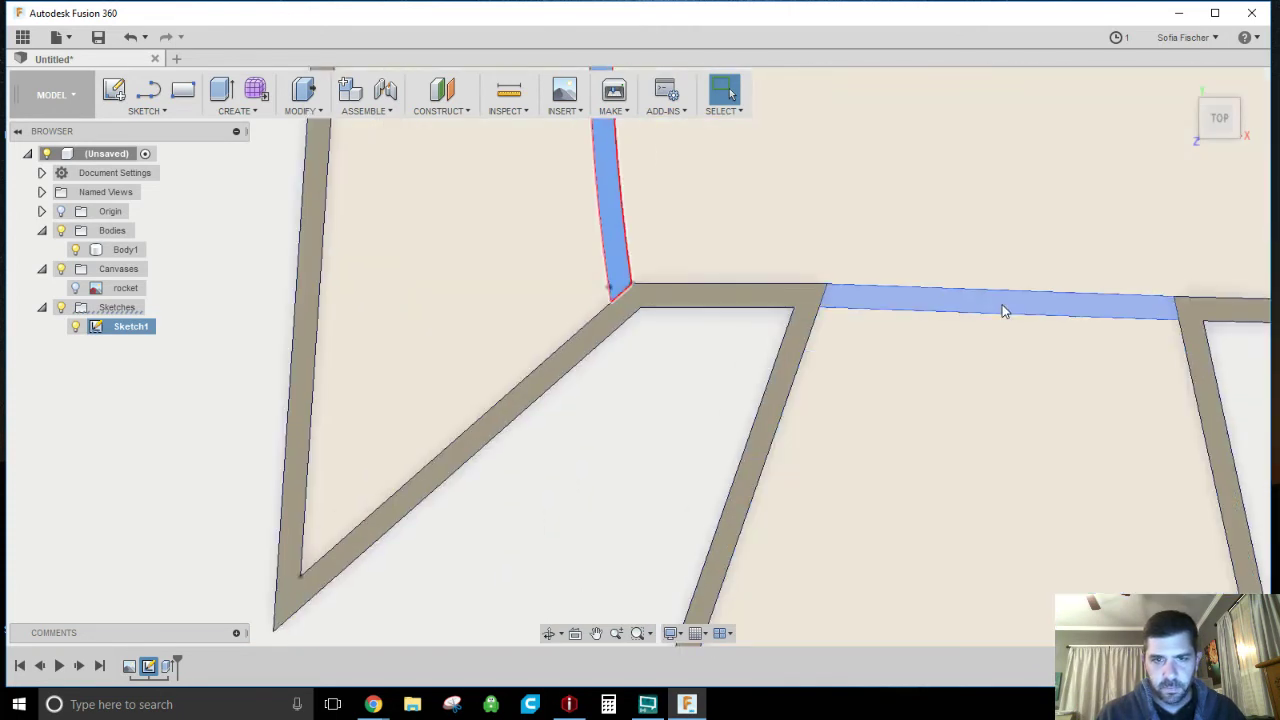
{"action": "left_click", "coordinate": [1002, 304]}
{"action": "scroll", "coordinate": [1020, 351], "scroll_direction": "down", "scroll_amount": 4}
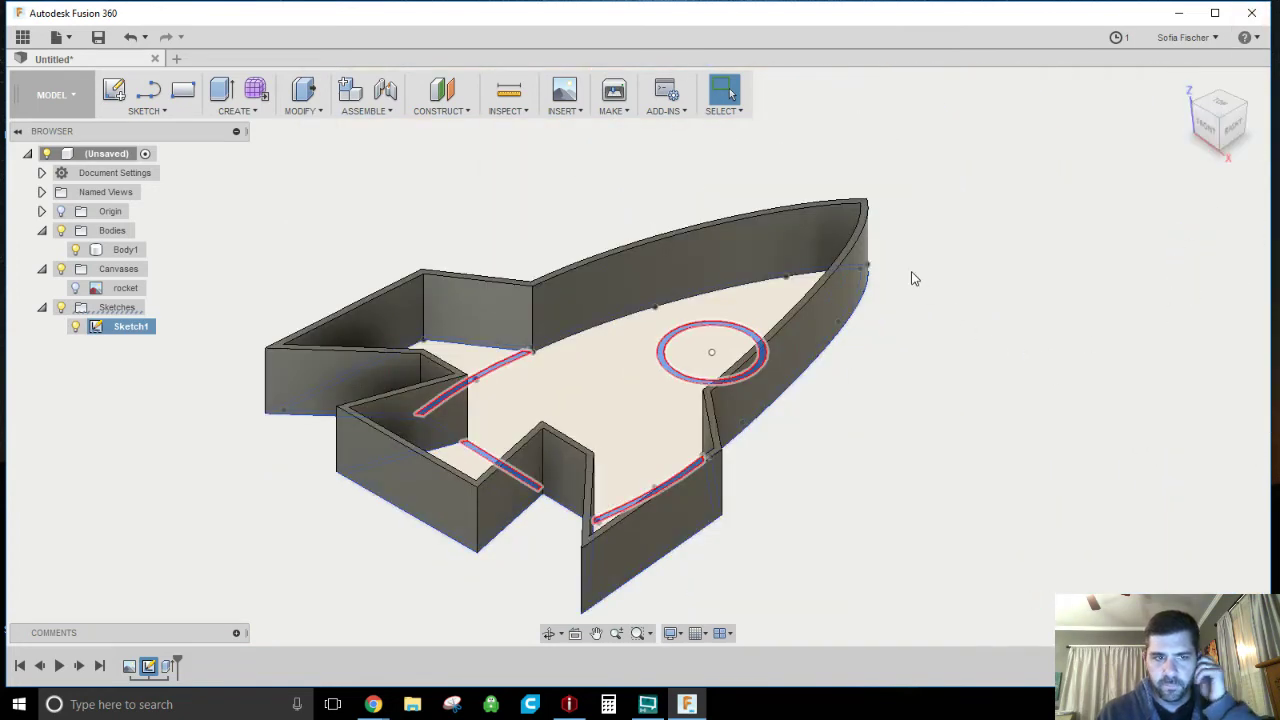
{"action": "left_click", "coordinate": [221, 90]}
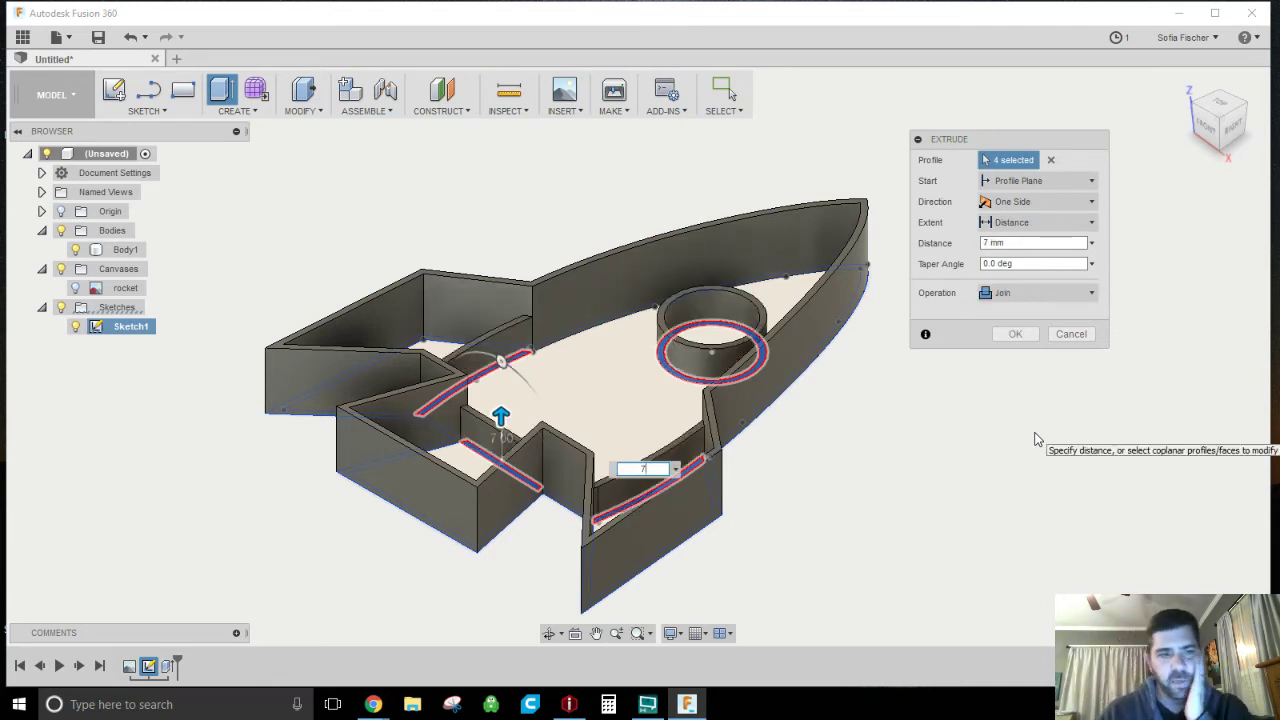
{"action": "left_click", "coordinate": [1009, 293]}
{"action": "left_click", "coordinate": [1018, 371]}
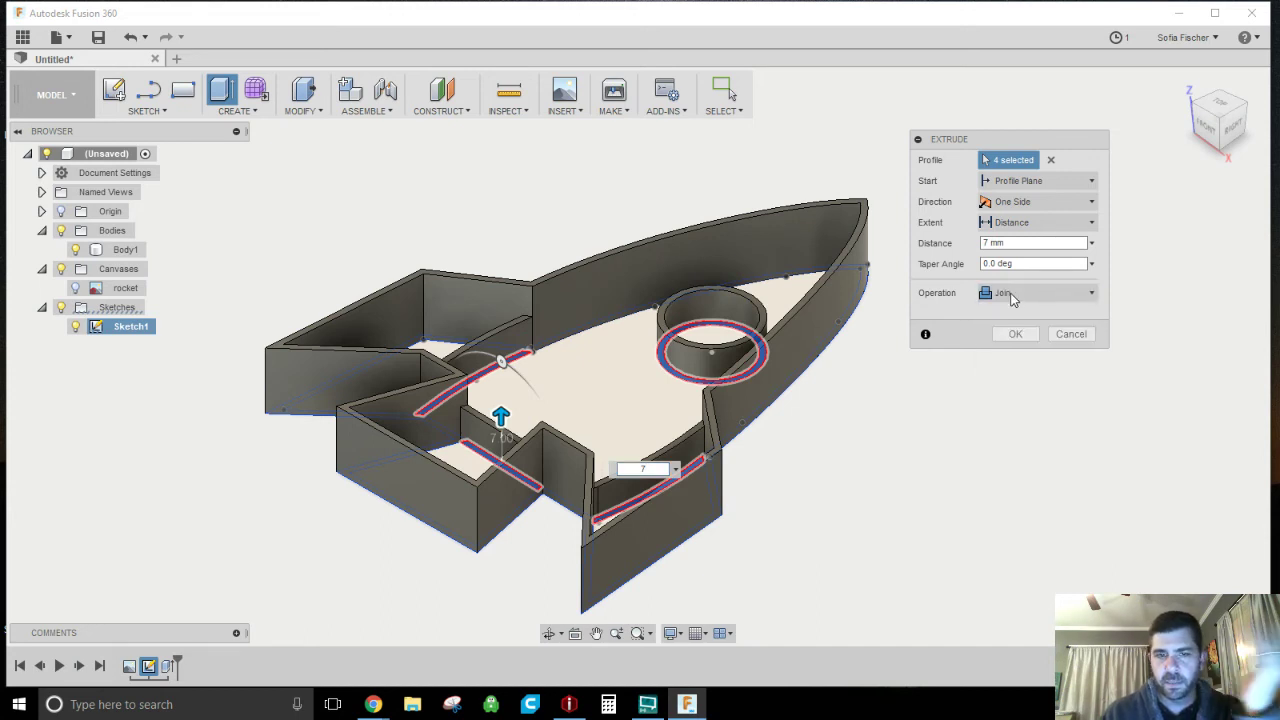
{"action": "left_click", "coordinate": [1010, 332]}
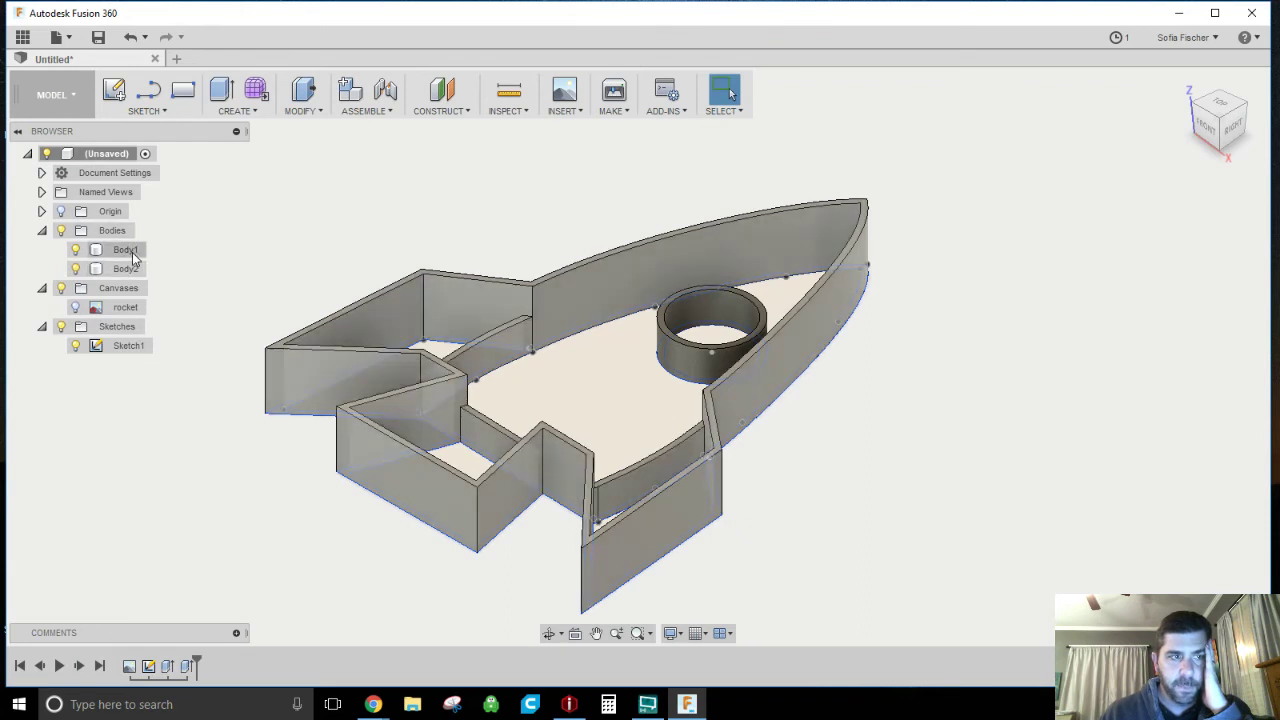
Step: Highlight Body1 to check which walls and strips are joined to the outer cutter wall
{"action": "left_click", "coordinate": [326, 346]}
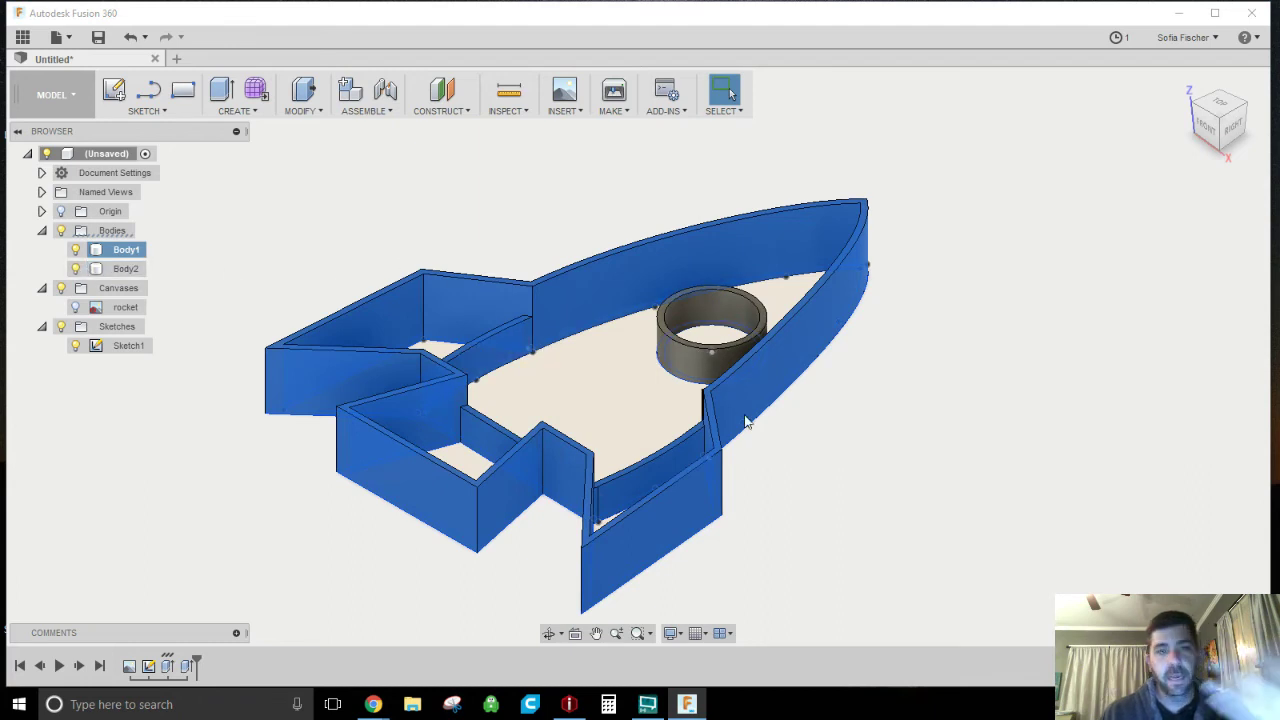
{"action": "left_click", "coordinate": [877, 475]}
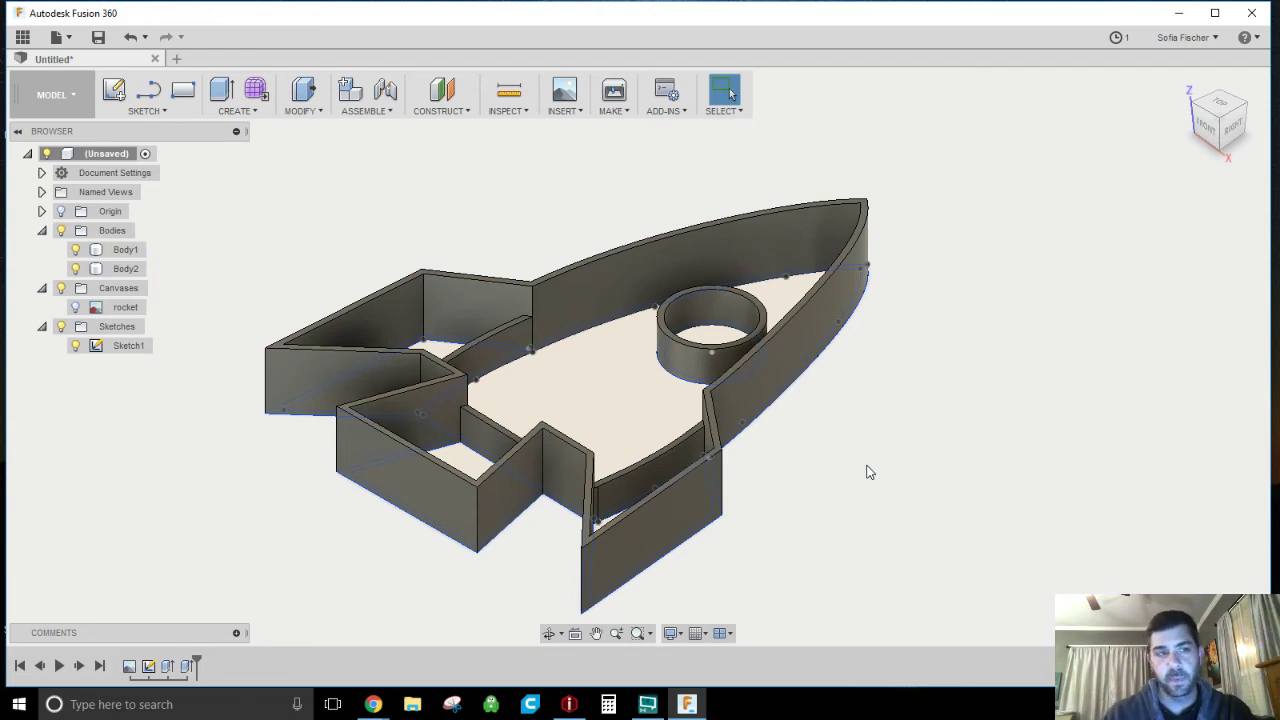
{"action": "left_click_drag", "start_coordinate": [1222, 118], "coordinate": [1188, 133]}
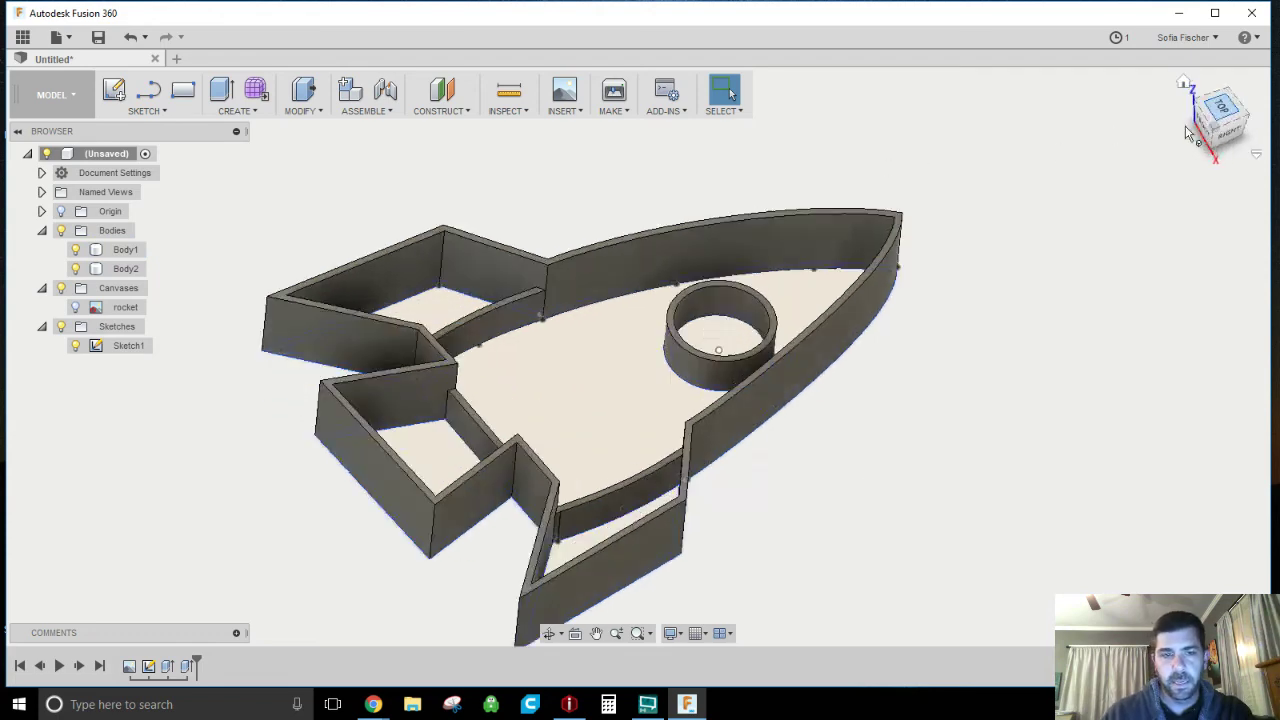
Step: Sketch a rectangle about 54.5 mm by 17.2 mm across the rocket at the round window, extending past both walls, and finish the sketch
{"action": "left_click", "coordinate": [184, 92]}
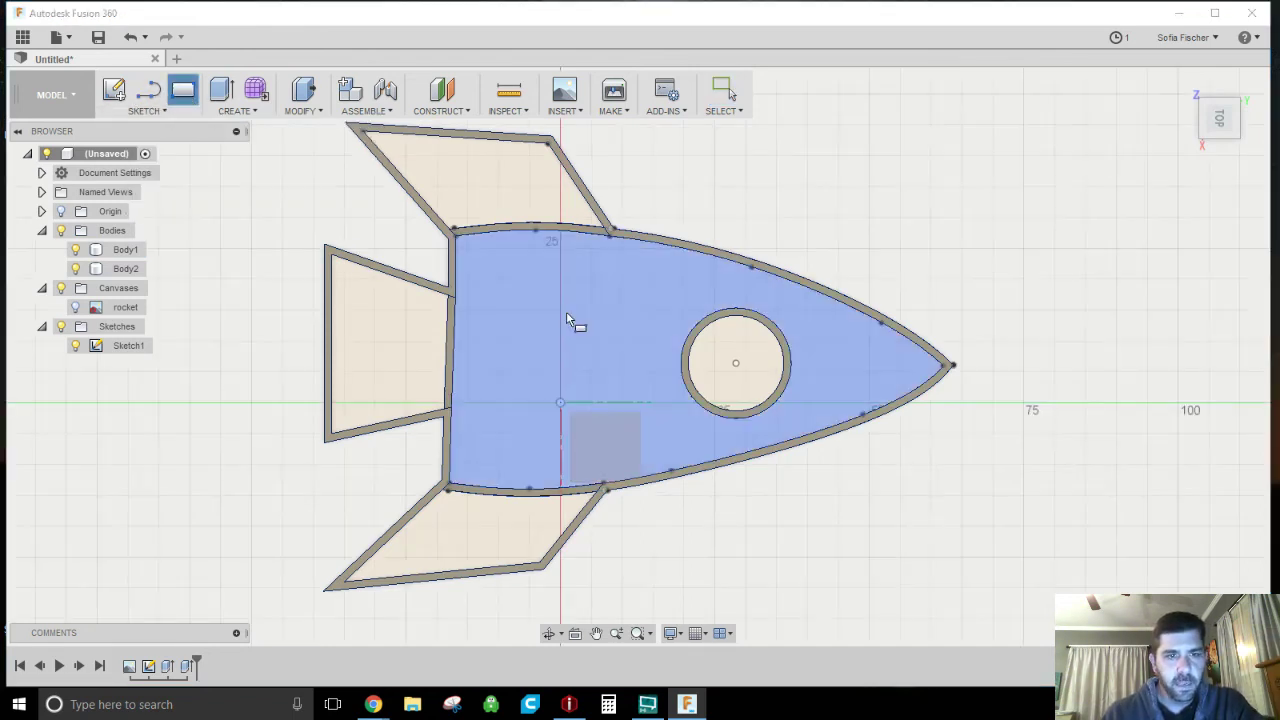
{"action": "left_click", "coordinate": [649, 342]}
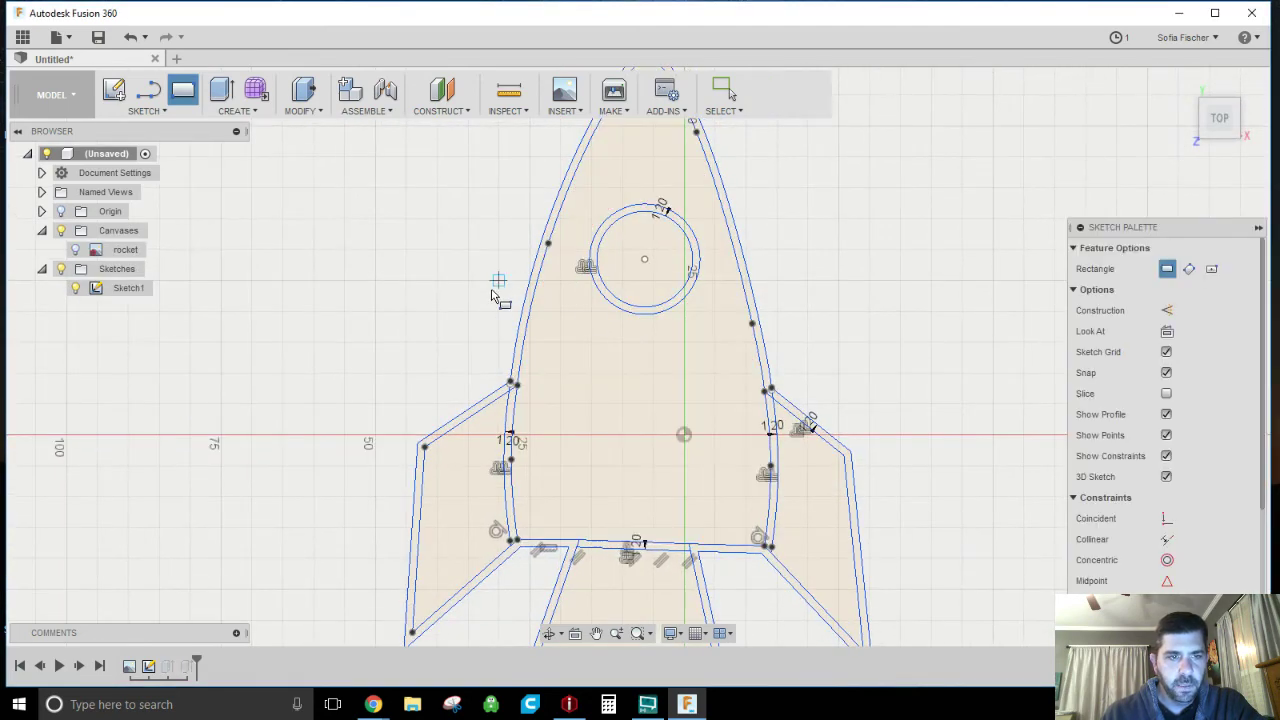
{"action": "left_click", "coordinate": [482, 312]}
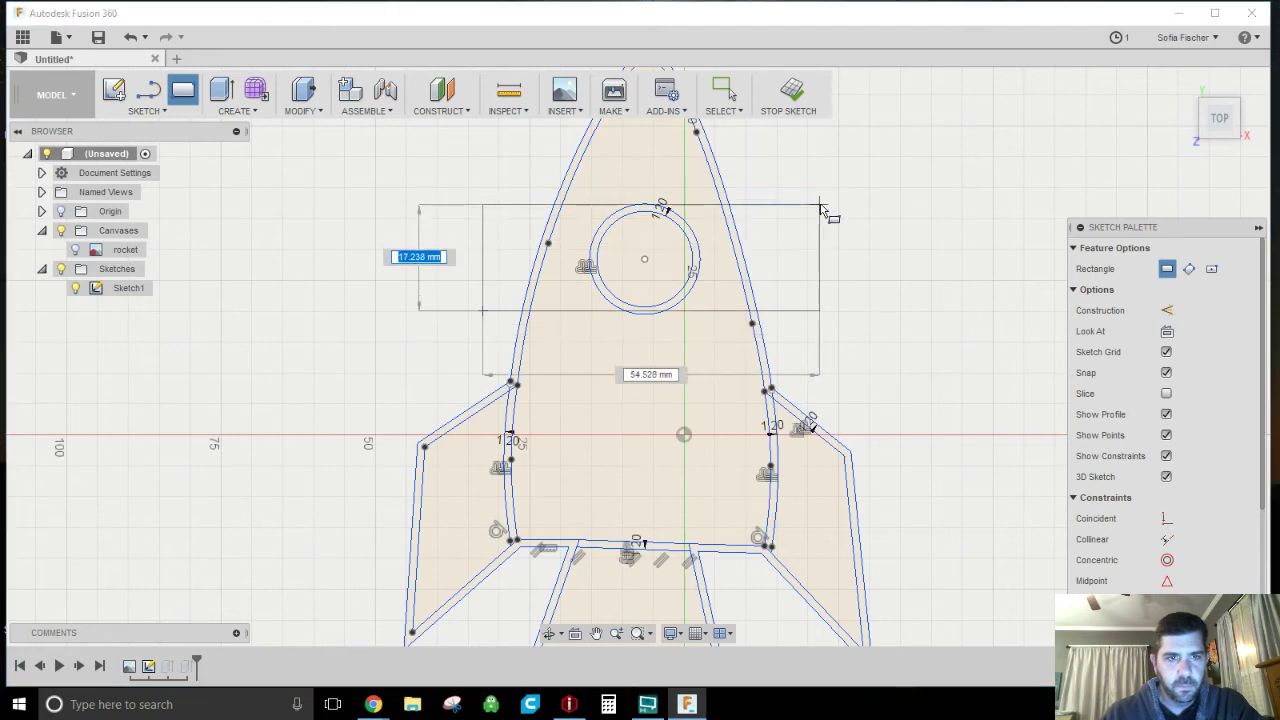
{"action": "left_click", "coordinate": [820, 205]}
{"action": "left_click", "coordinate": [791, 91]}
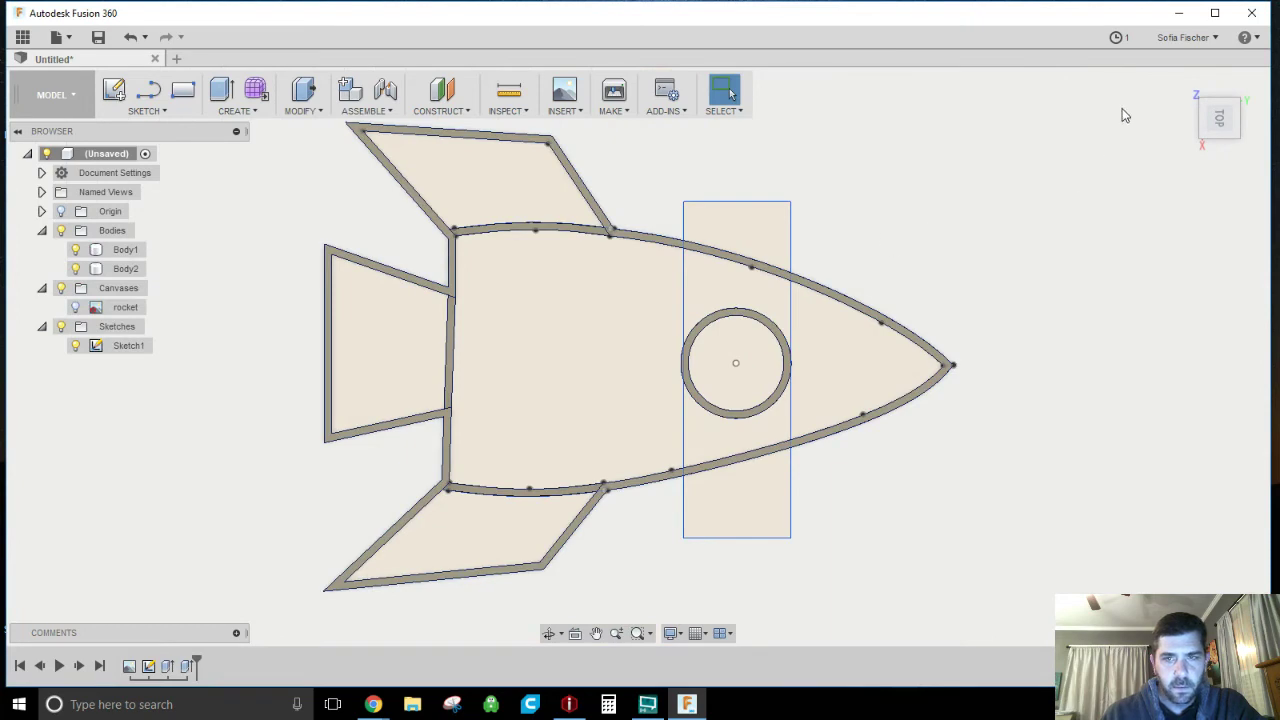
Step: Extrude the two rectangle regions between the window ring and the rocket's side walls 2 mm, using the Join operation
{"action": "left_click", "coordinate": [1183, 82]}
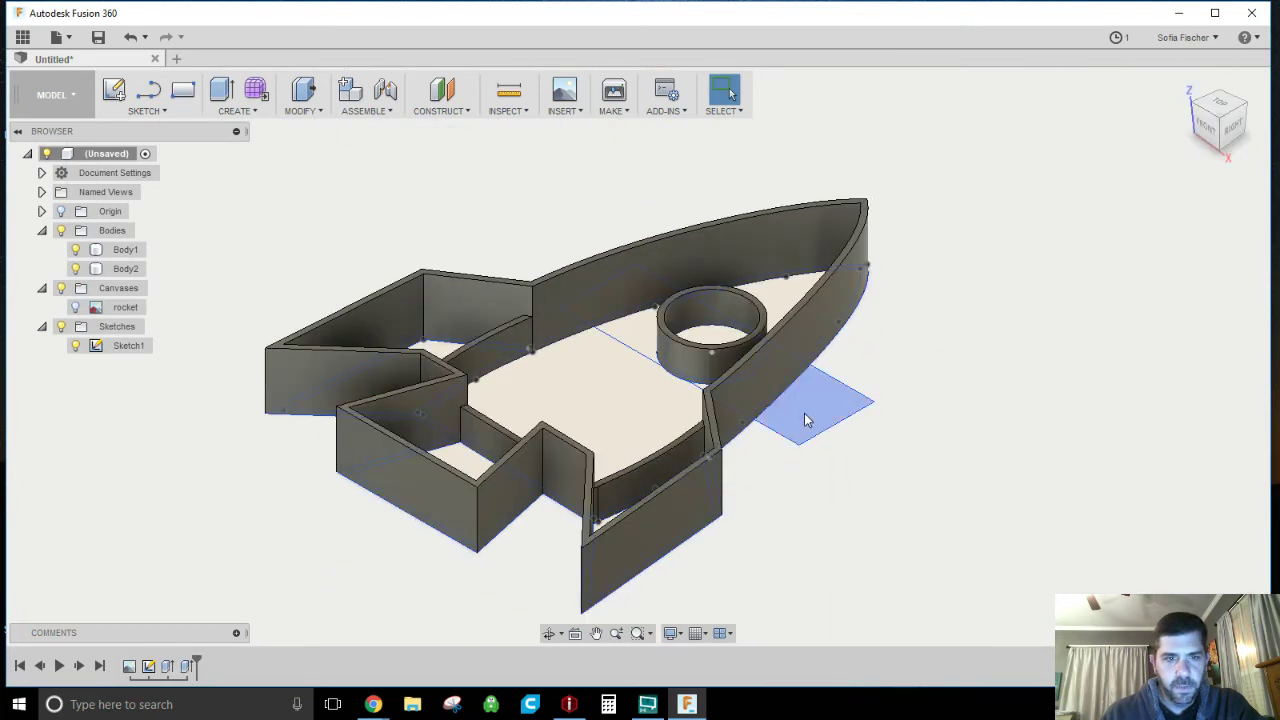
{"action": "left_click", "coordinate": [626, 330]}
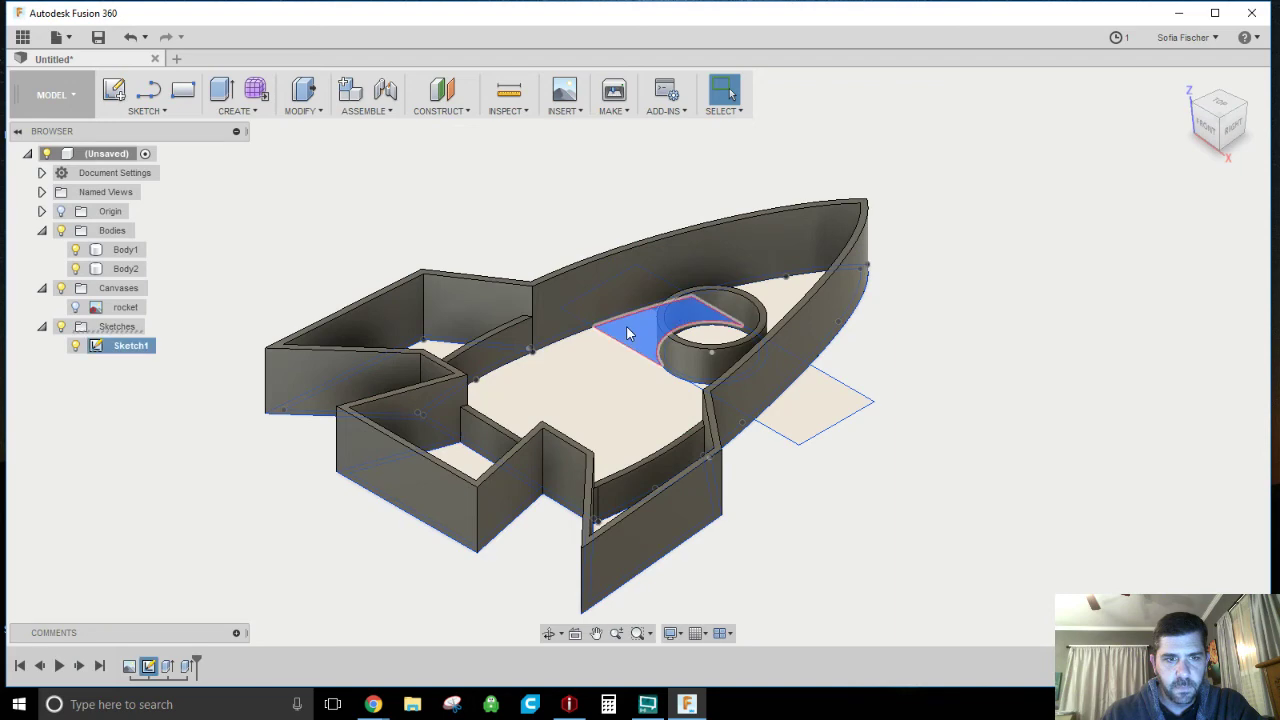
{"action": "left_click", "coordinate": [548, 634]}
{"action": "left_click_drag", "start_coordinate": [480, 606], "coordinate": [569, 591]}
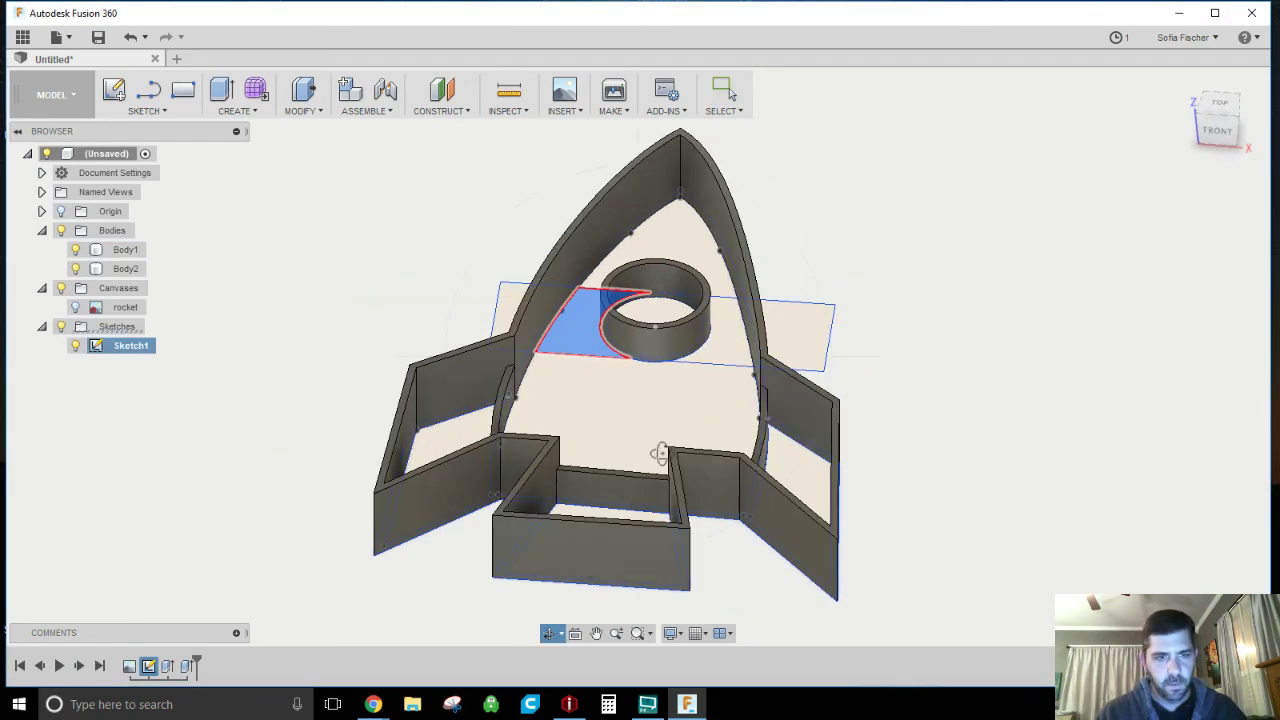
{"action": "left_click", "coordinate": [727, 341], "text": "ctrl"}
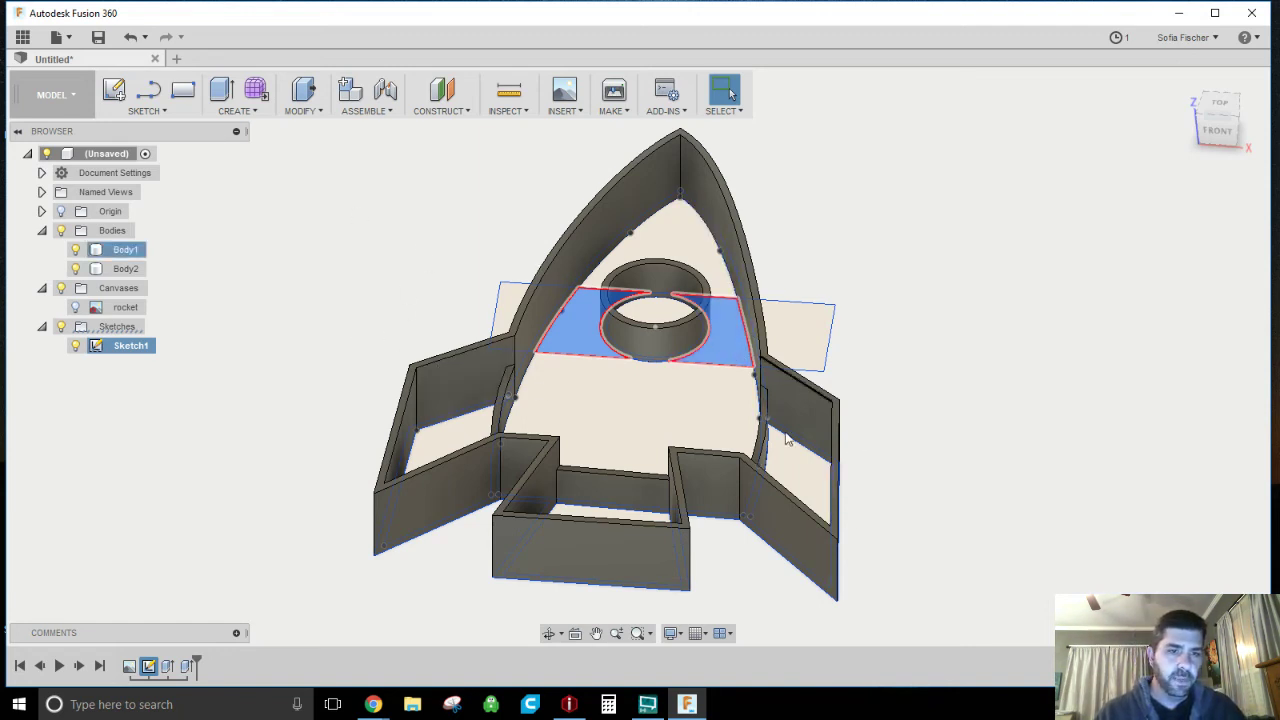
{"action": "left_click", "coordinate": [234, 100]}
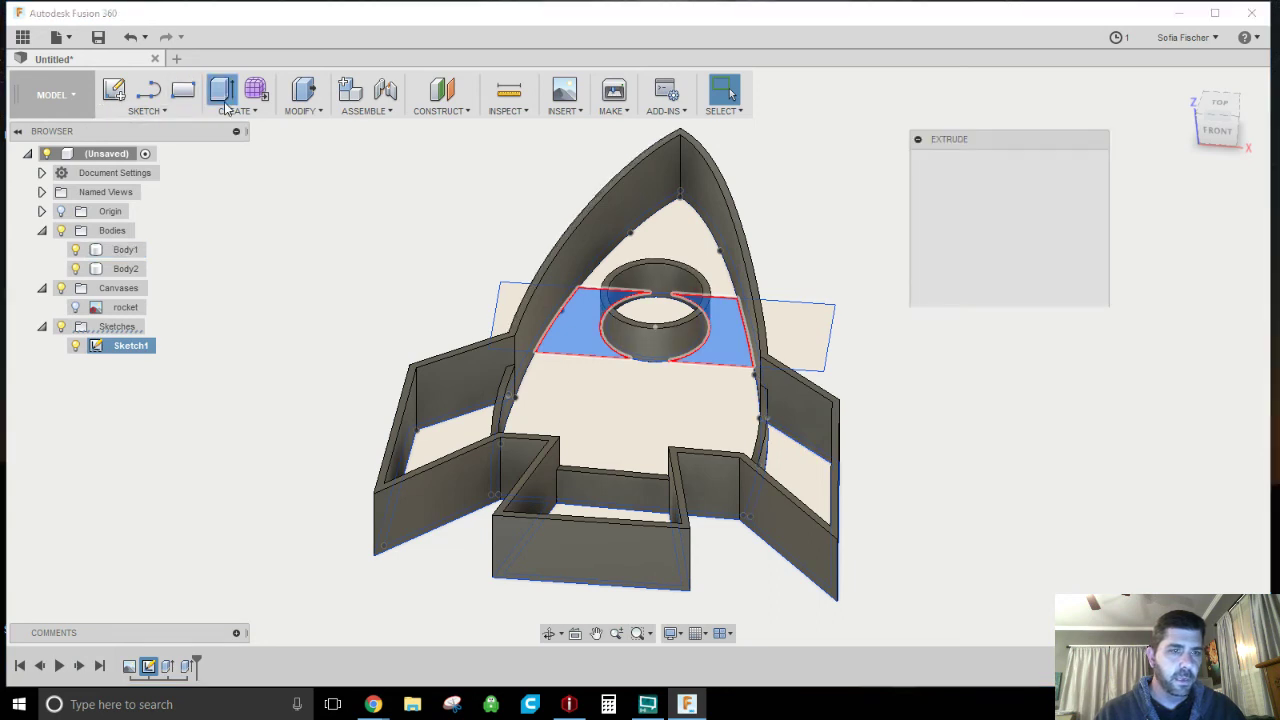
{"action": "type", "text": "2"}
{"action": "key", "text": "Return"}
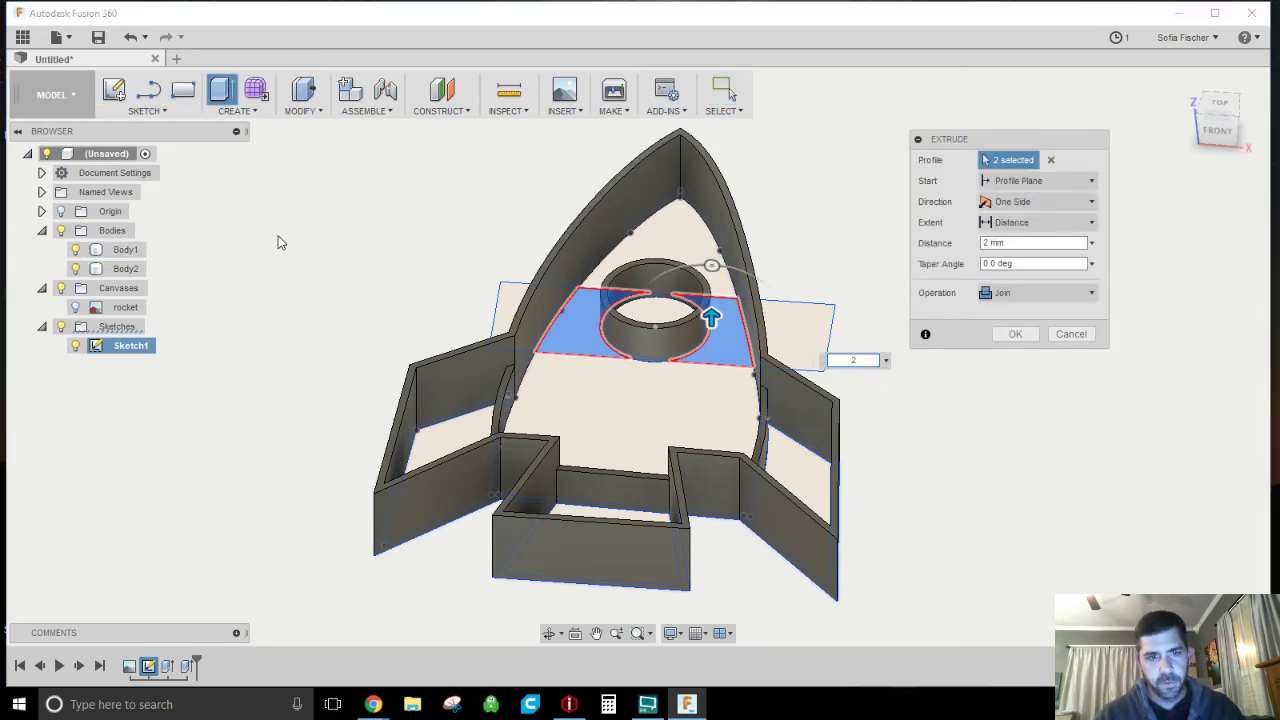
{"action": "left_click", "coordinate": [1027, 291]}
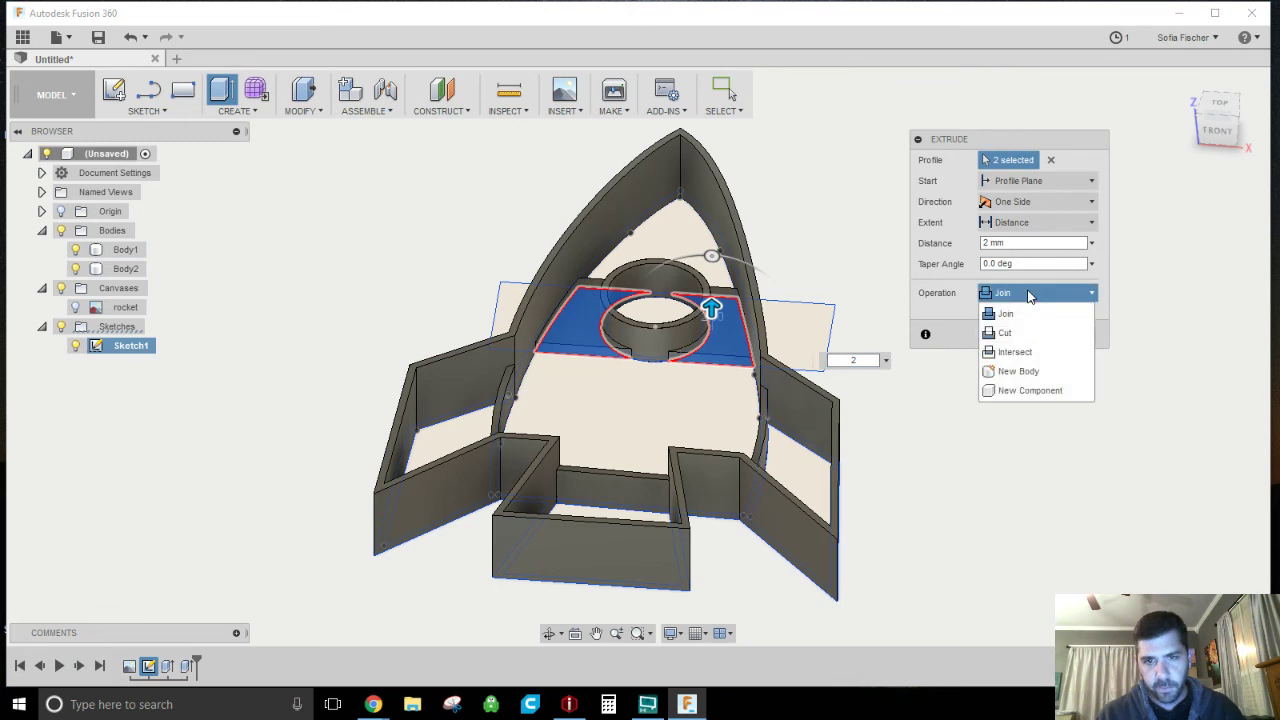
{"action": "left_click", "coordinate": [1007, 314]}
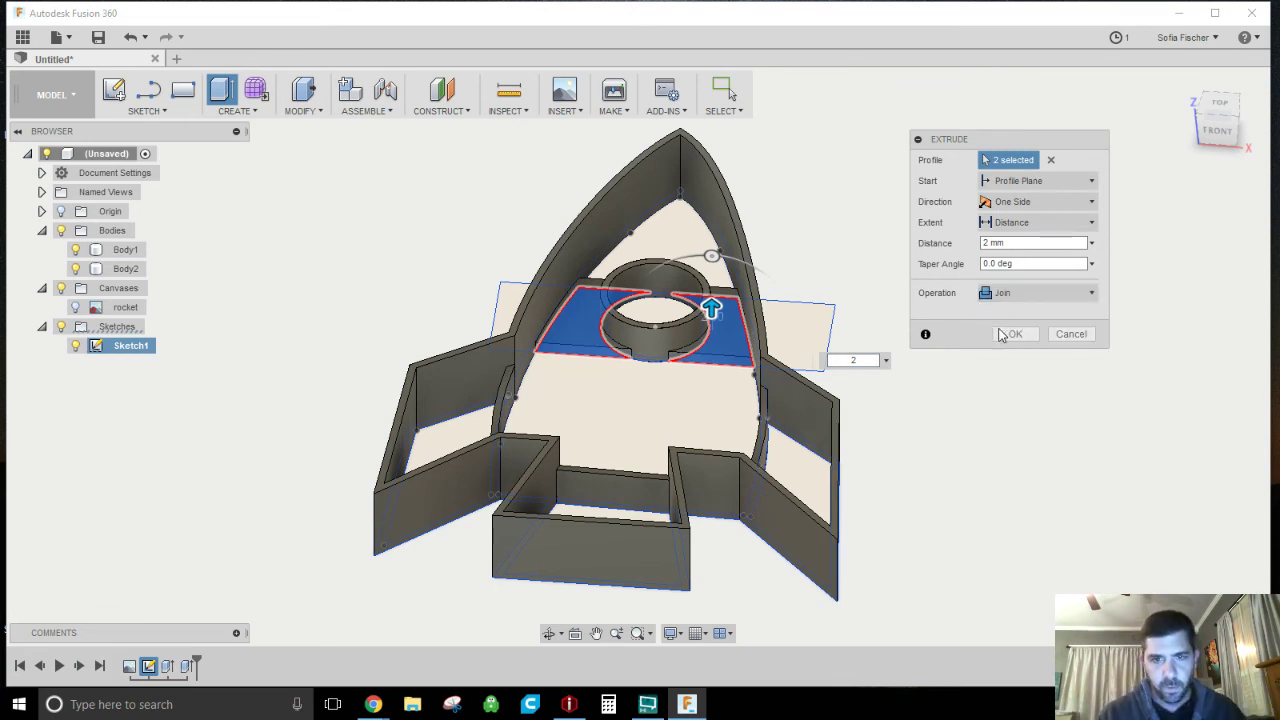
{"action": "left_click", "coordinate": [1014, 334]}
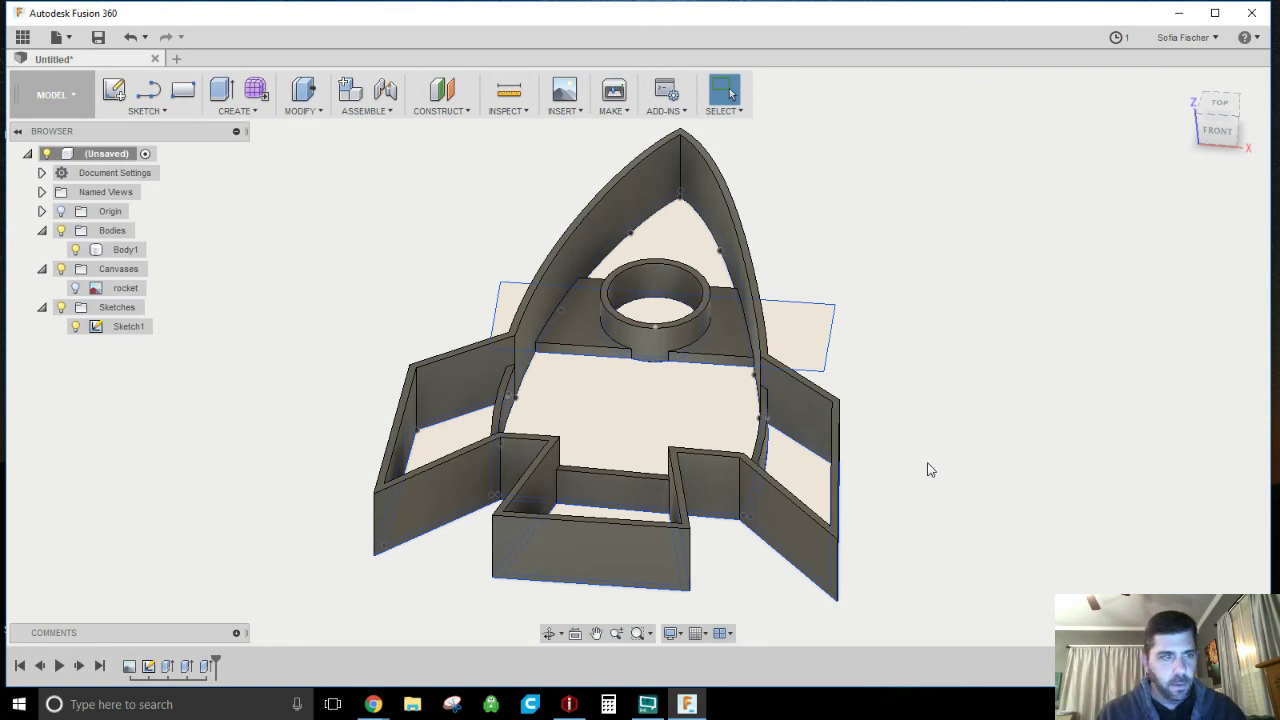
Step: Hide all canvases and sketches, and examine the joined Body1 from above and underneath
{"action": "left_click", "coordinate": [123, 251]}
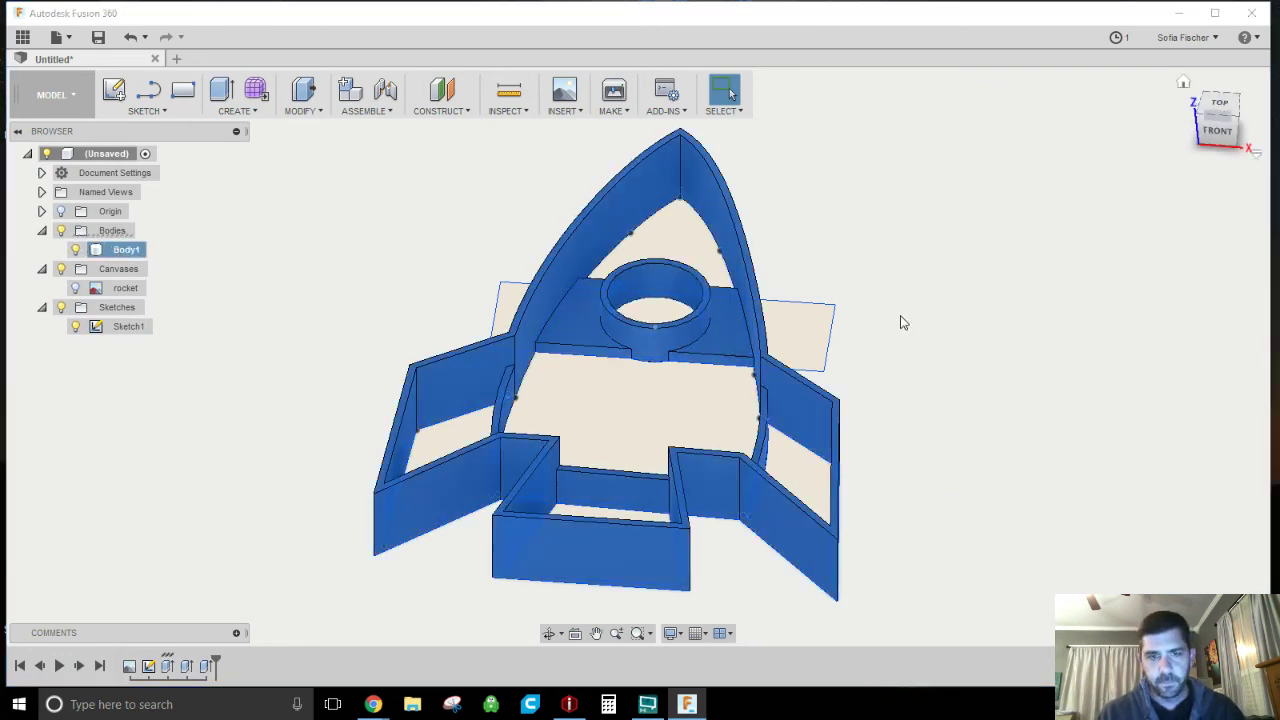
{"action": "left_click", "coordinate": [546, 634]}
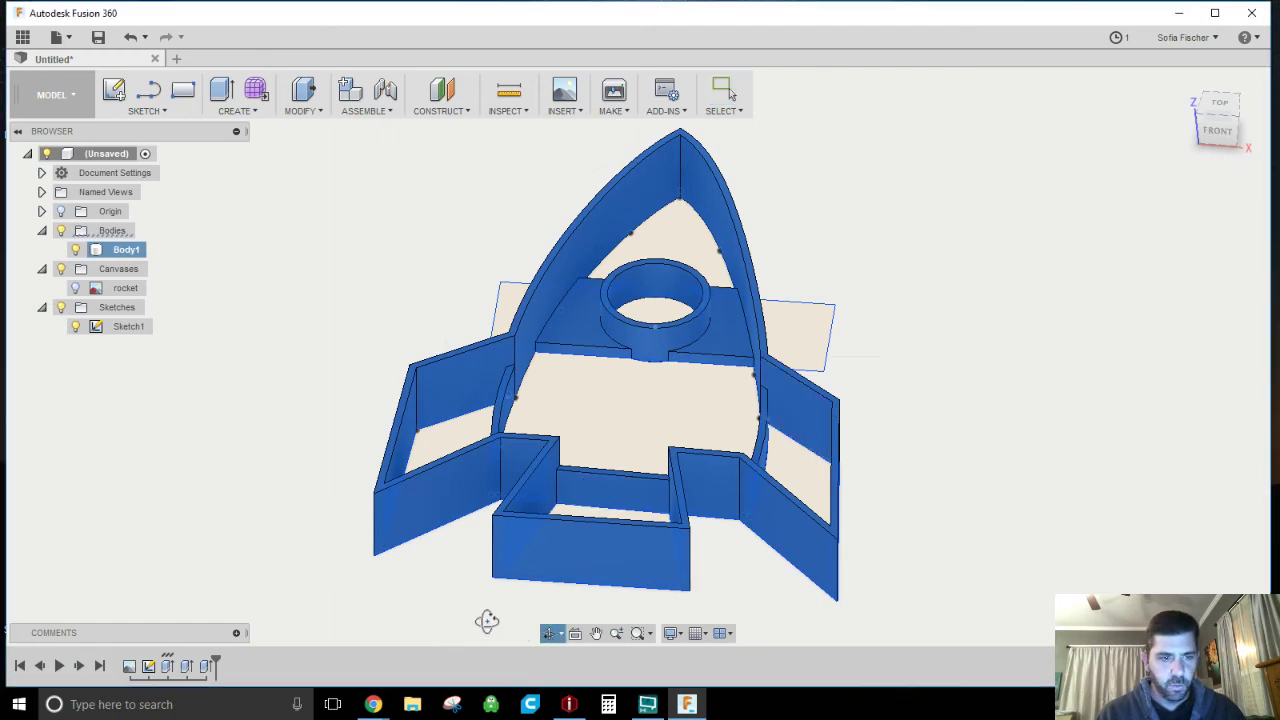
{"action": "left_click_drag", "start_coordinate": [457, 583], "coordinate": [576, 503]}
{"action": "left_click", "coordinate": [60, 307]}
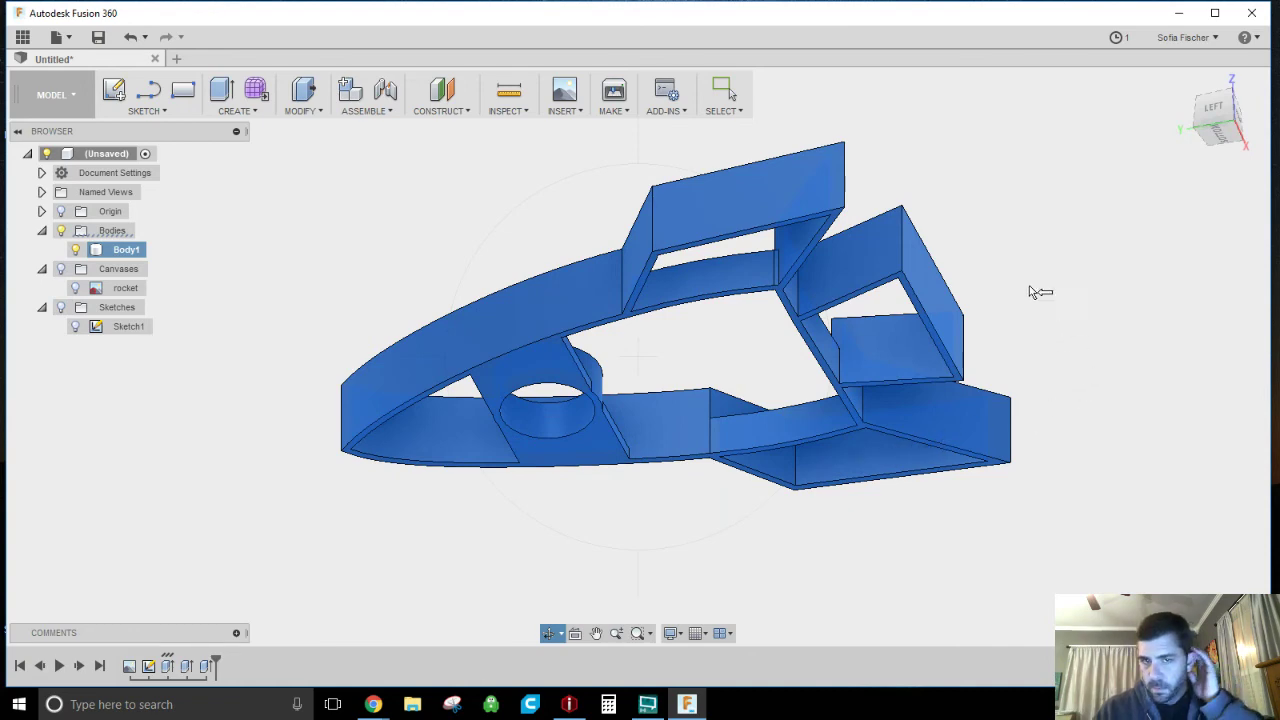
{"action": "left_click_drag", "start_coordinate": [741, 327], "coordinate": [672, 338]}
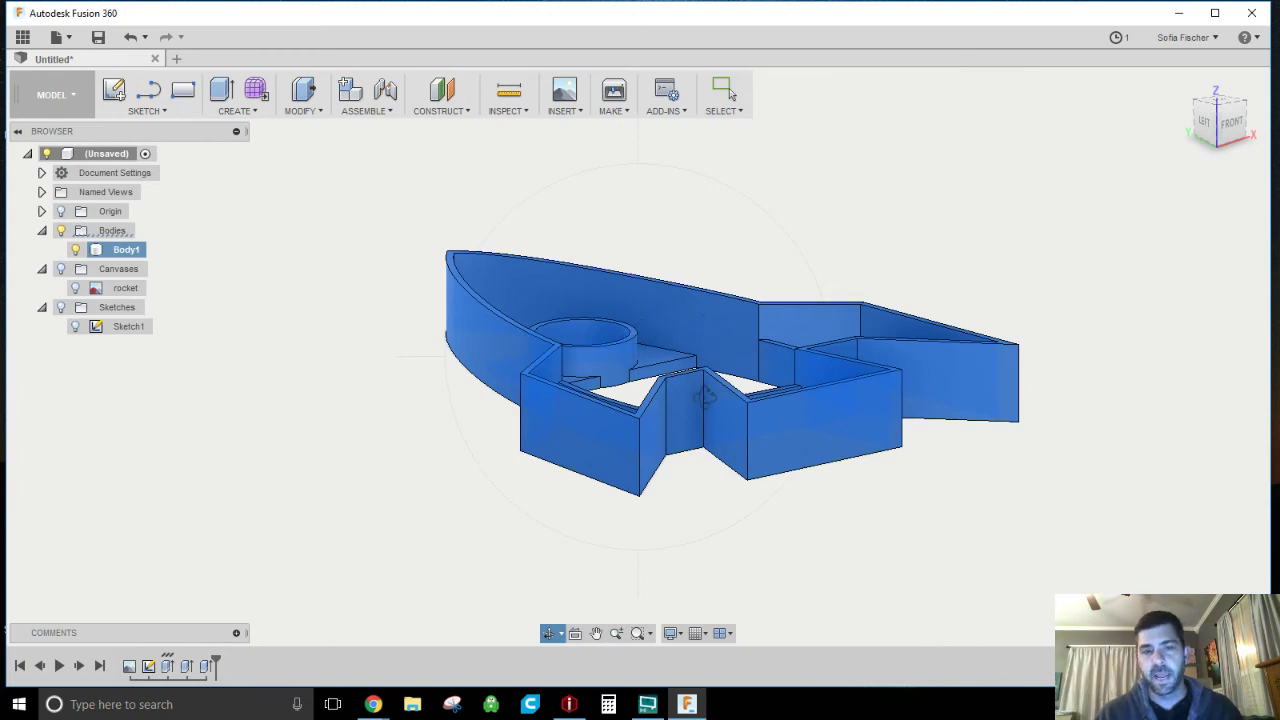
{"action": "left_click_drag", "start_coordinate": [740, 437], "coordinate": [857, 374]}
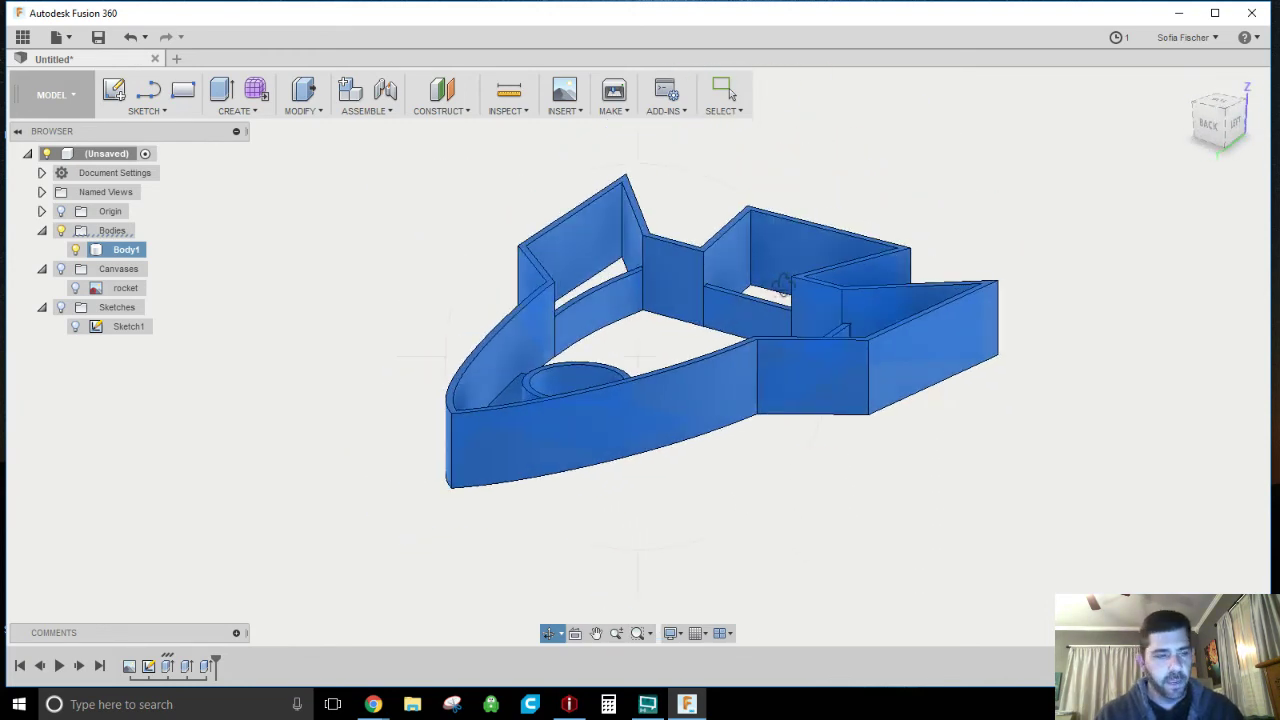
Step: Measure the vertical wall edge above one end of a fin strip and its distance to the vertex at the strip's other end
{"action": "left_click", "coordinate": [724, 91]}
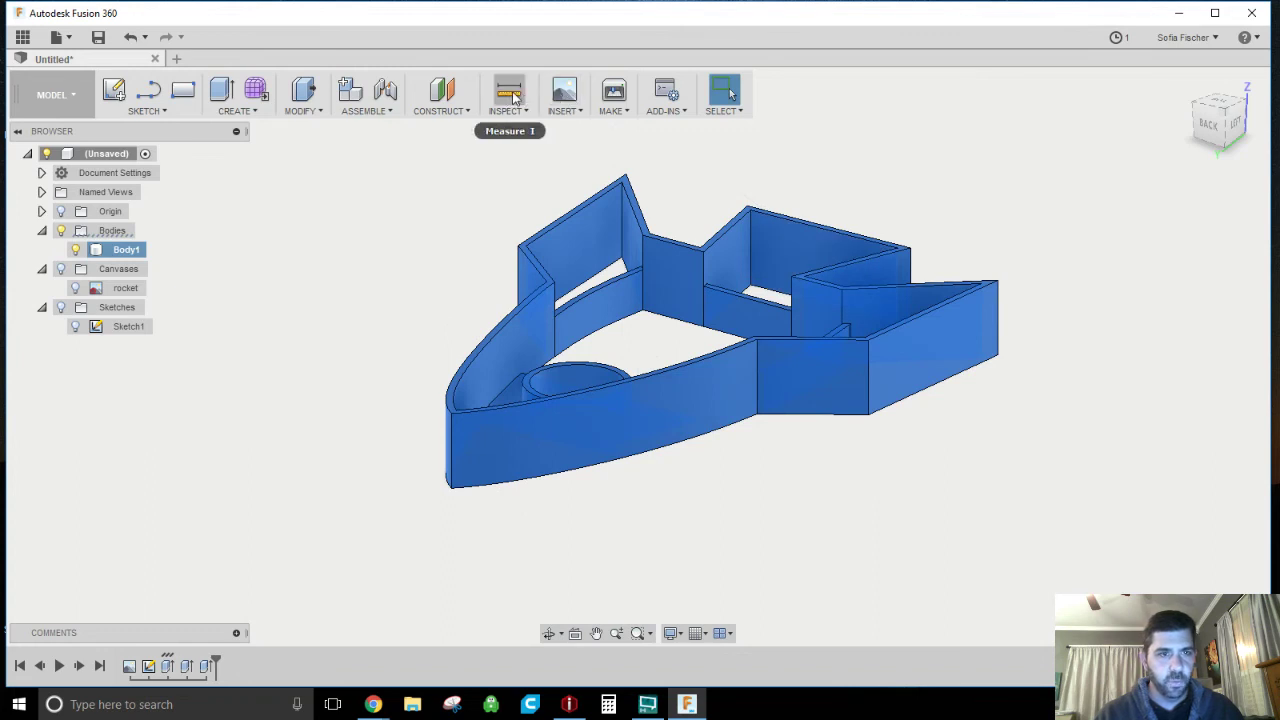
{"action": "left_click", "coordinate": [510, 92]}
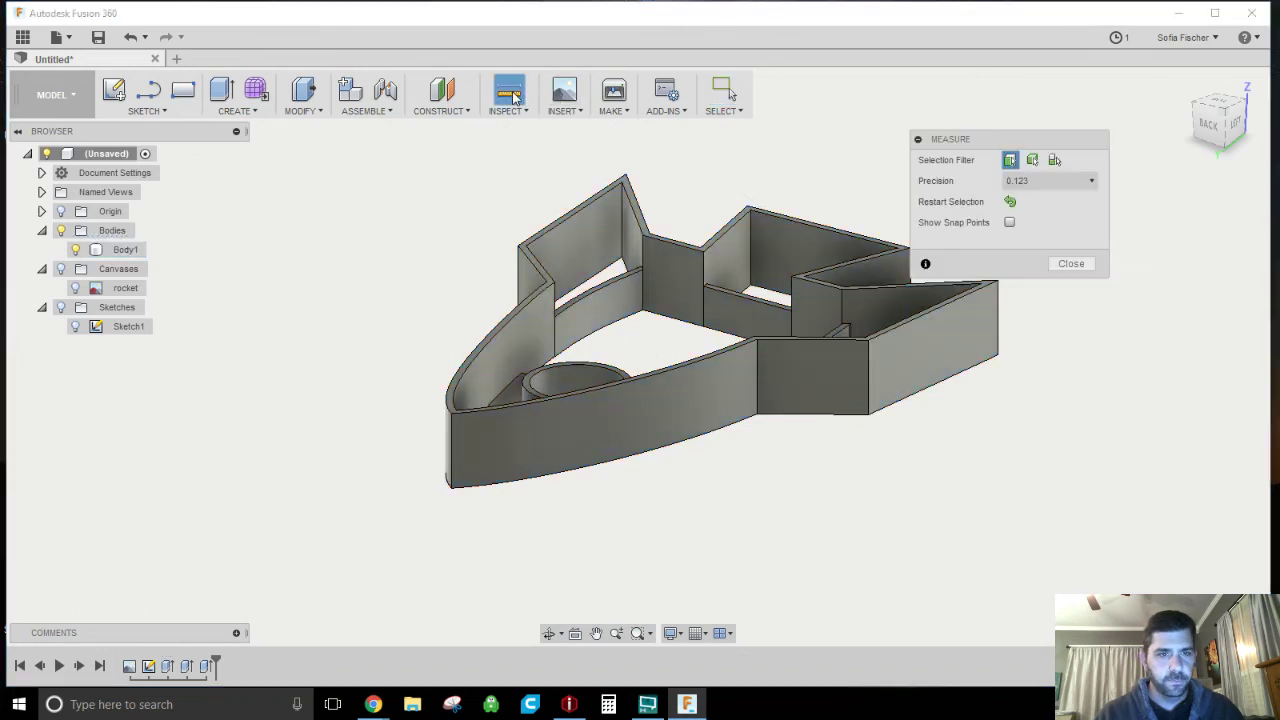
{"action": "left_click", "coordinate": [643, 256]}
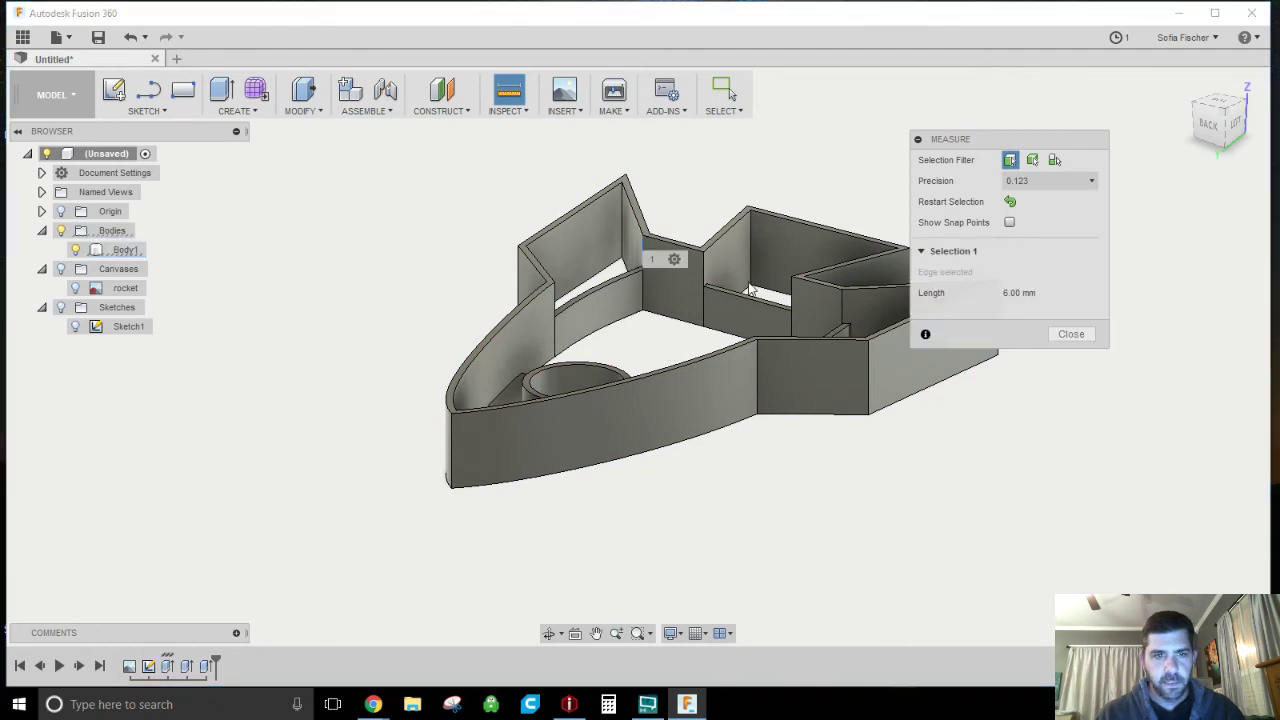
{"action": "left_click", "coordinate": [555, 291]}
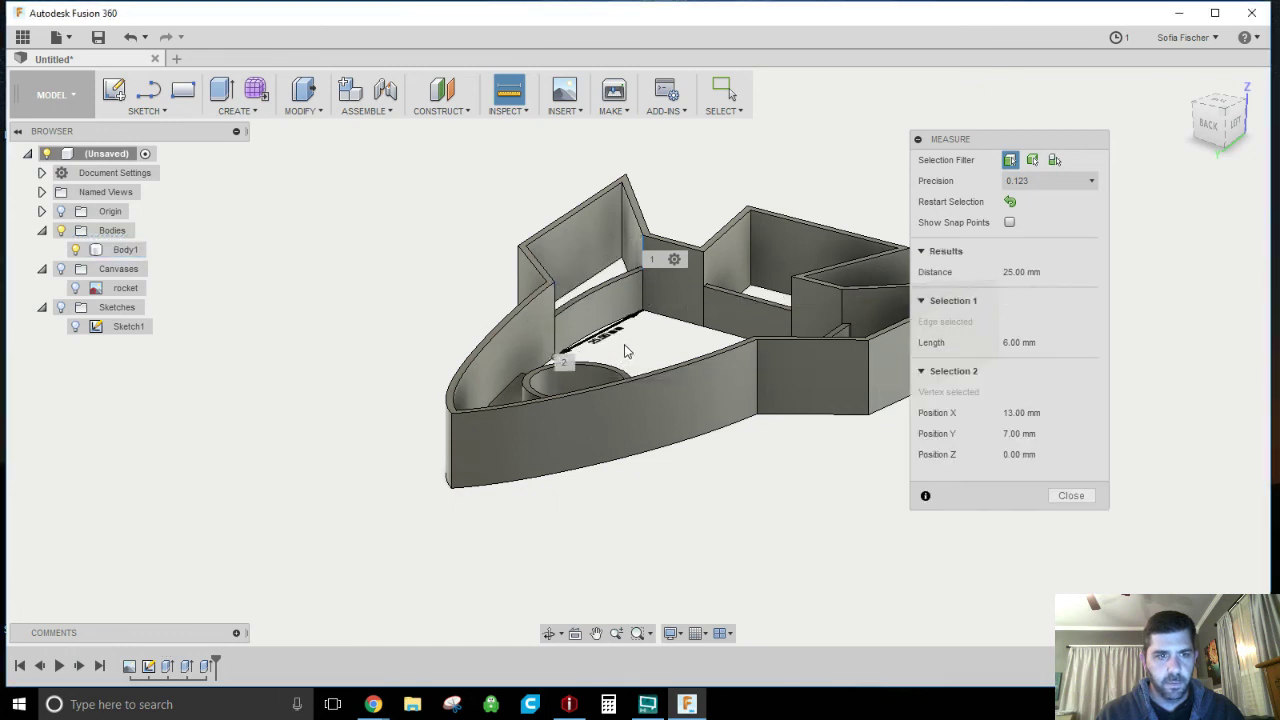
Step: Measure the outer wall's full height at the fin corner and the fin strip's height between its upper and lower curved edges
{"action": "left_click", "coordinate": [513, 144]}
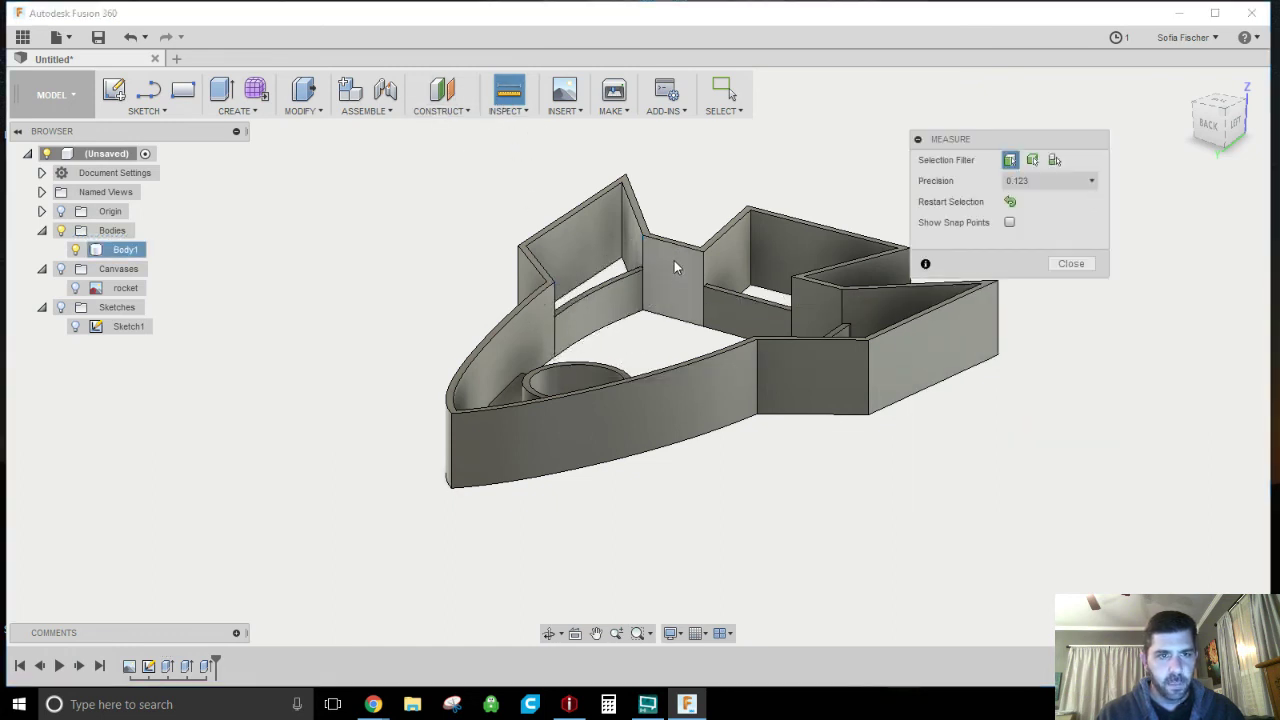
{"action": "left_click", "coordinate": [643, 237]}
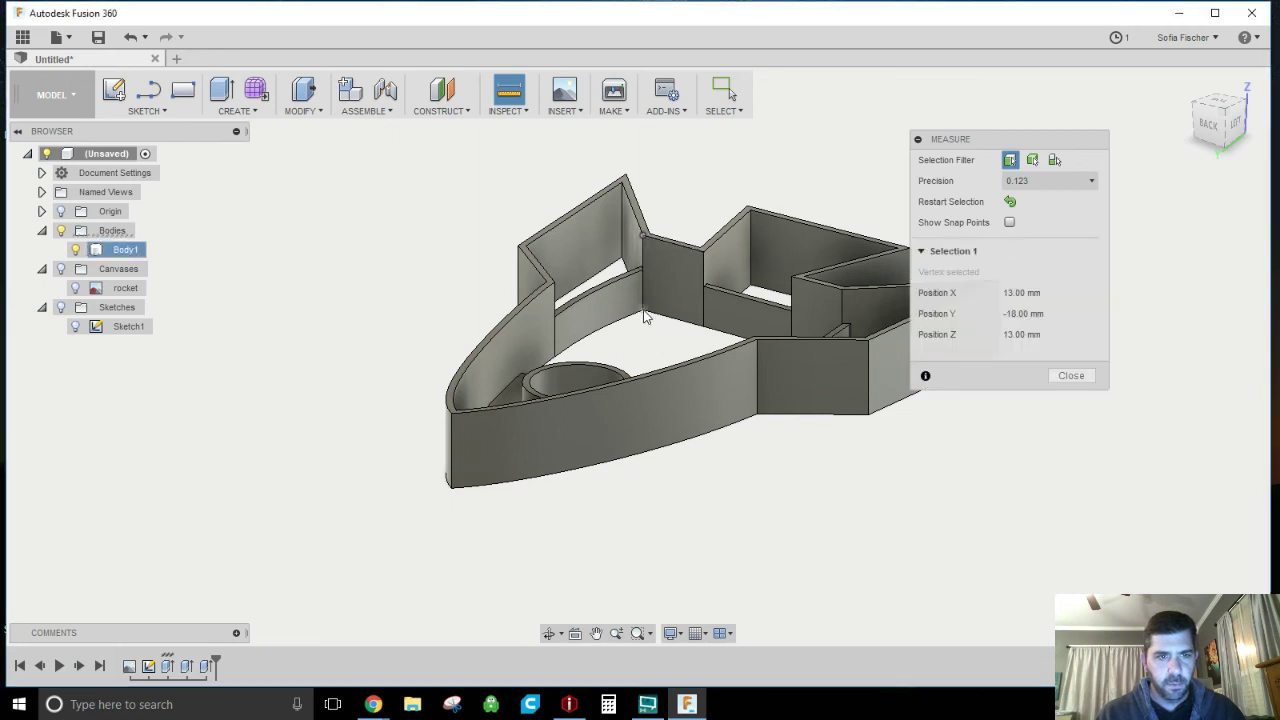
{"action": "left_click", "coordinate": [644, 312]}
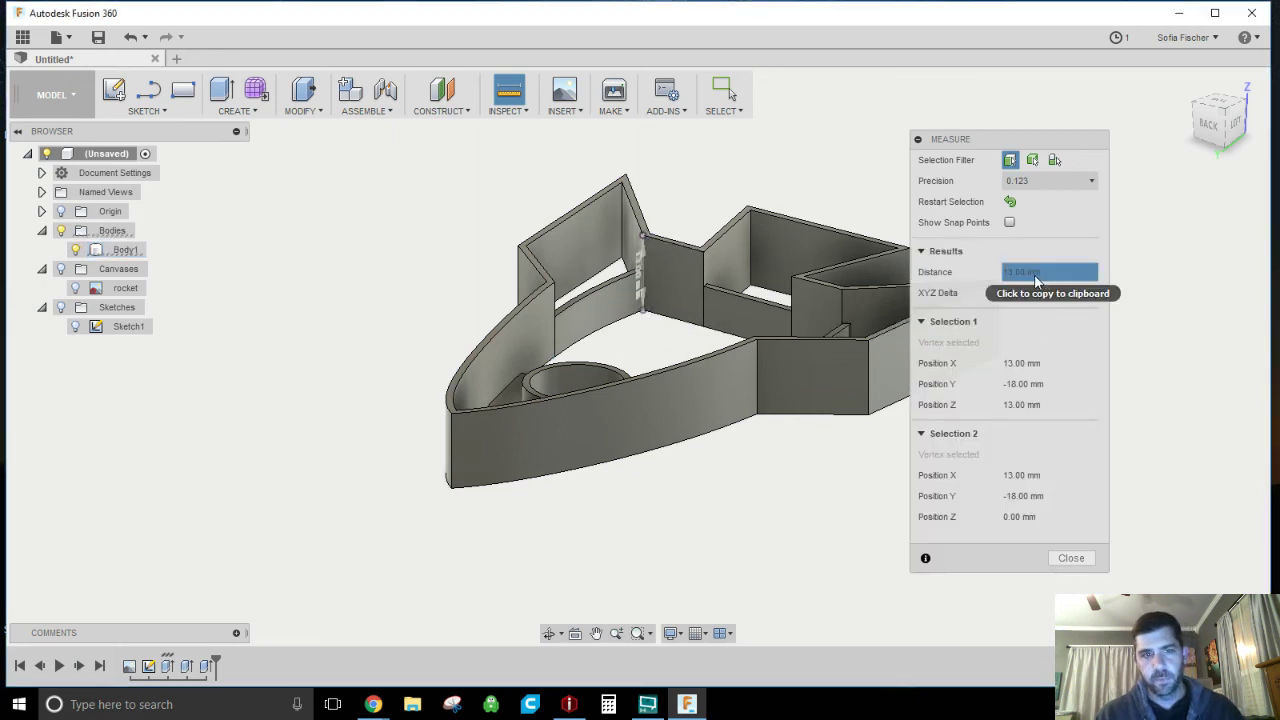
{"action": "left_click", "coordinate": [780, 565]}
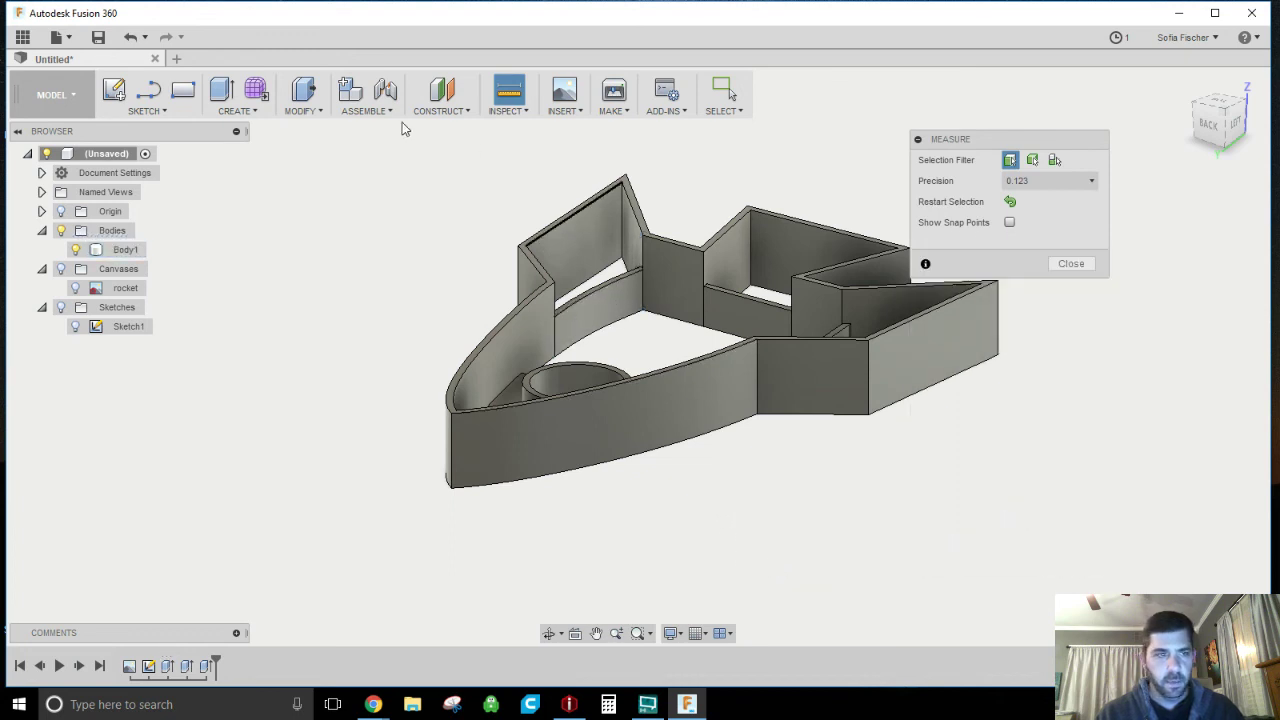
{"action": "left_click", "coordinate": [623, 279]}
{"action": "left_click", "coordinate": [615, 318]}
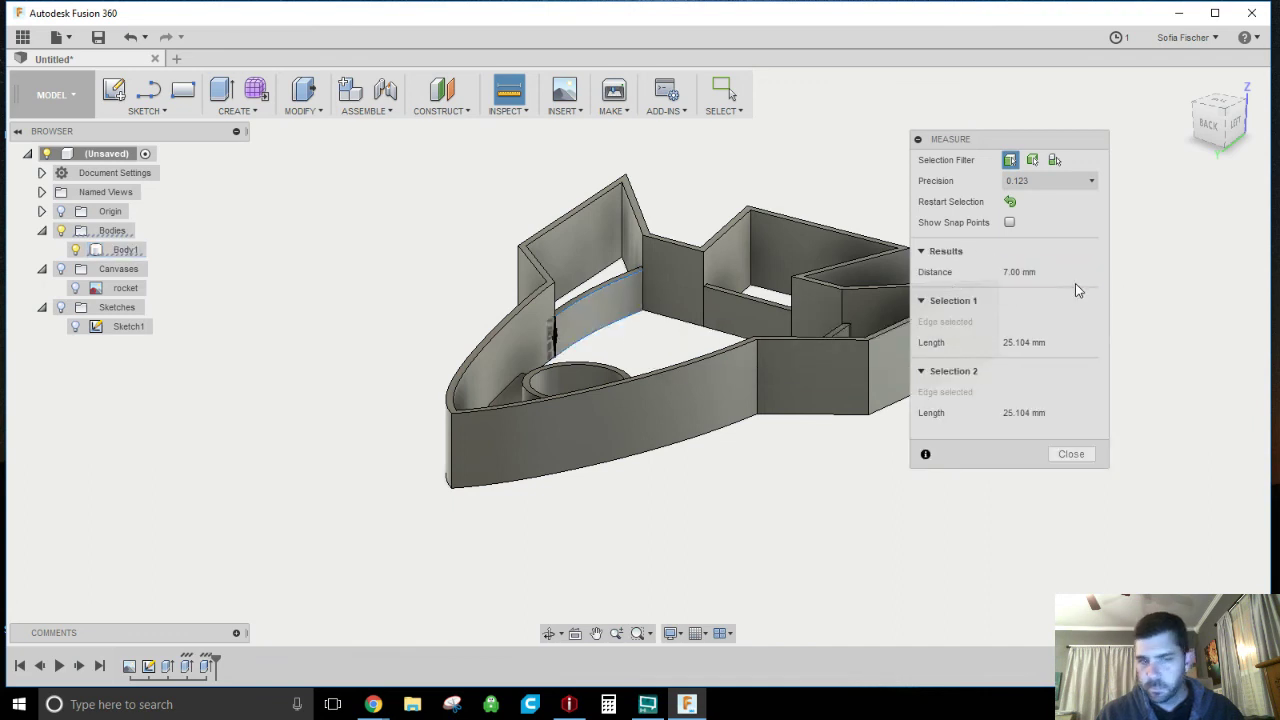
Step: Finish measuring and examine the whole rocket cutter and its round window supports from directly above
{"action": "left_click", "coordinate": [548, 634]}
{"action": "left_click_drag", "start_coordinate": [688, 545], "coordinate": [437, 411]}
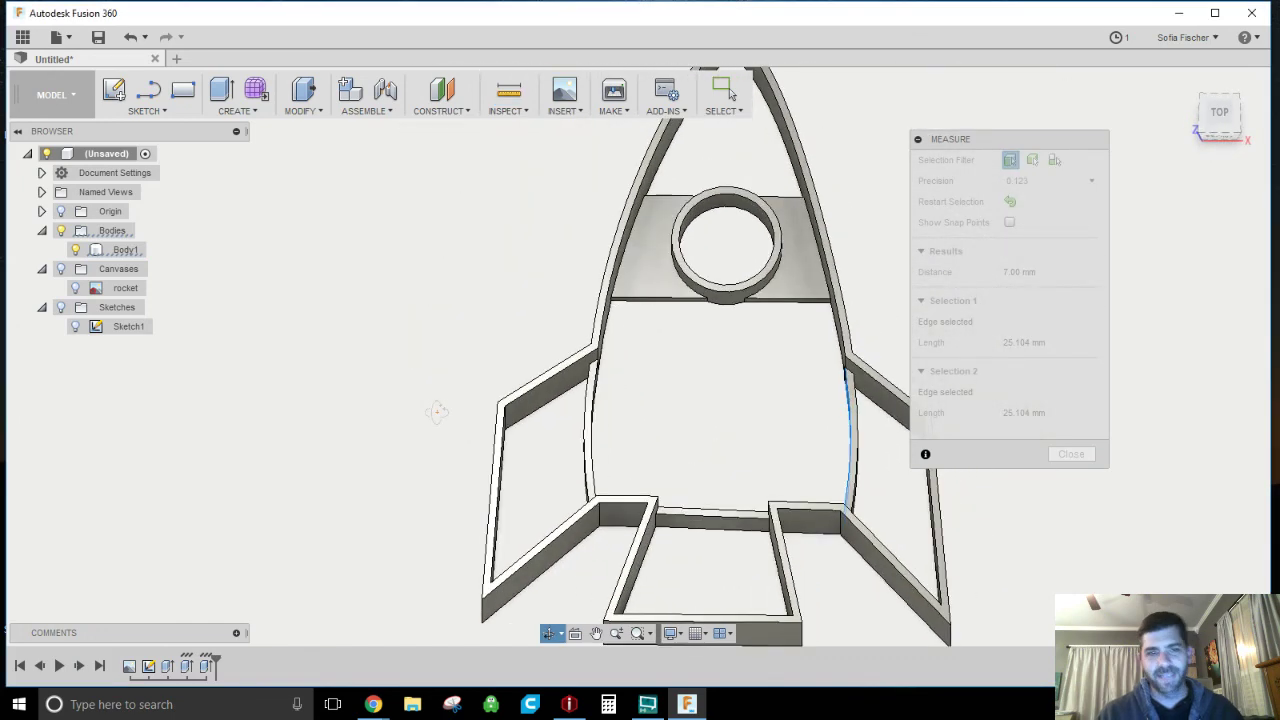
{"action": "scroll", "coordinate": [525, 410], "scroll_direction": "down", "scroll_amount": 2}
{"action": "scroll", "coordinate": [583, 462], "scroll_direction": "down", "scroll_amount": 2}
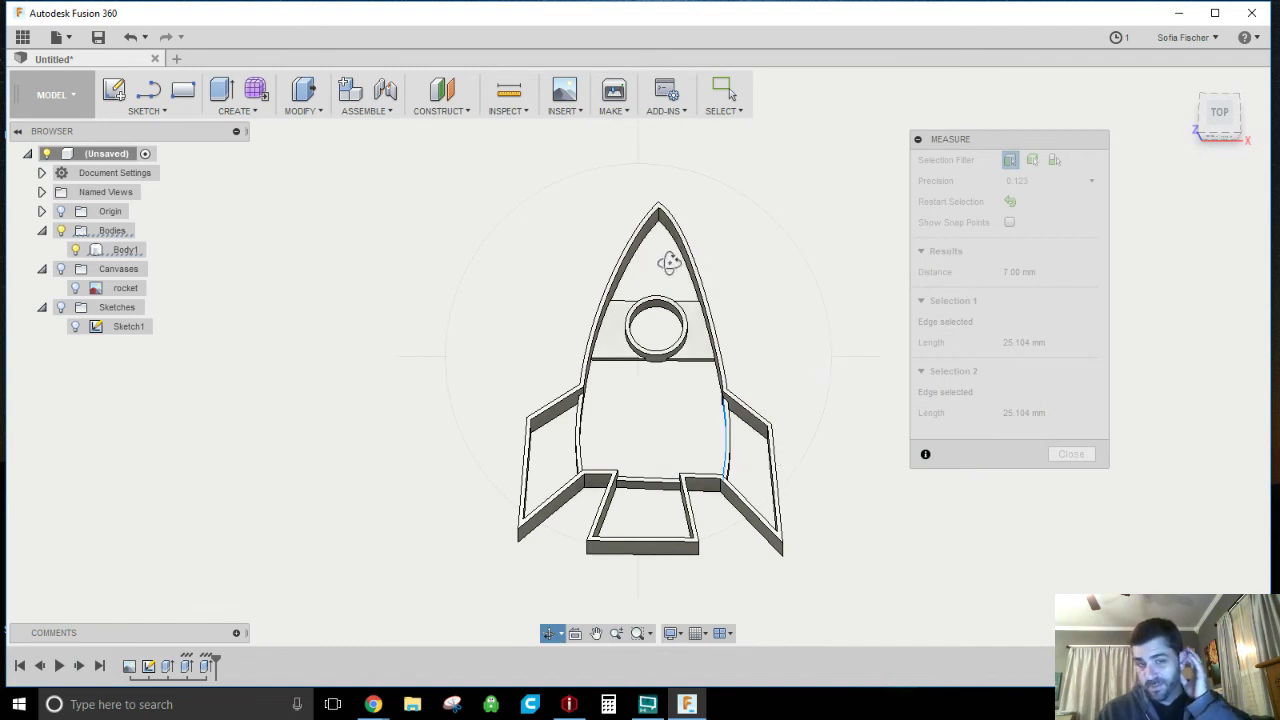
{"action": "left_click", "coordinate": [1216, 117]}
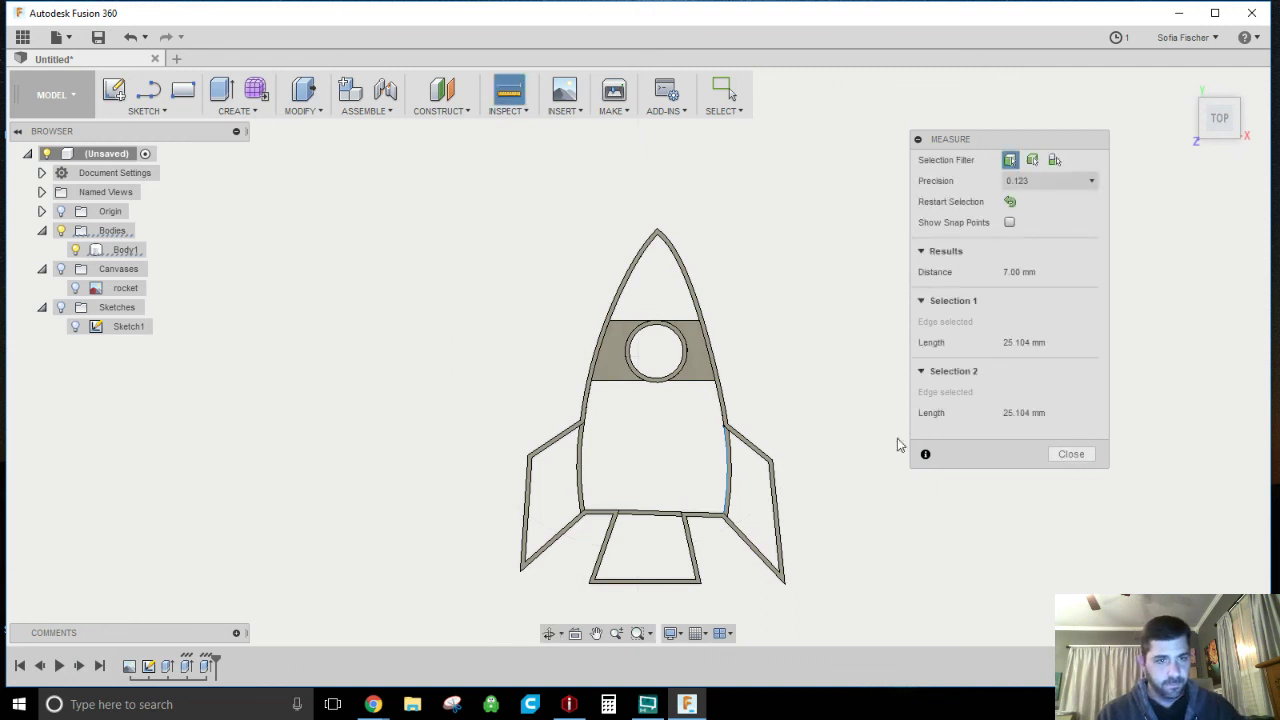
{"action": "left_click", "coordinate": [1072, 454]}
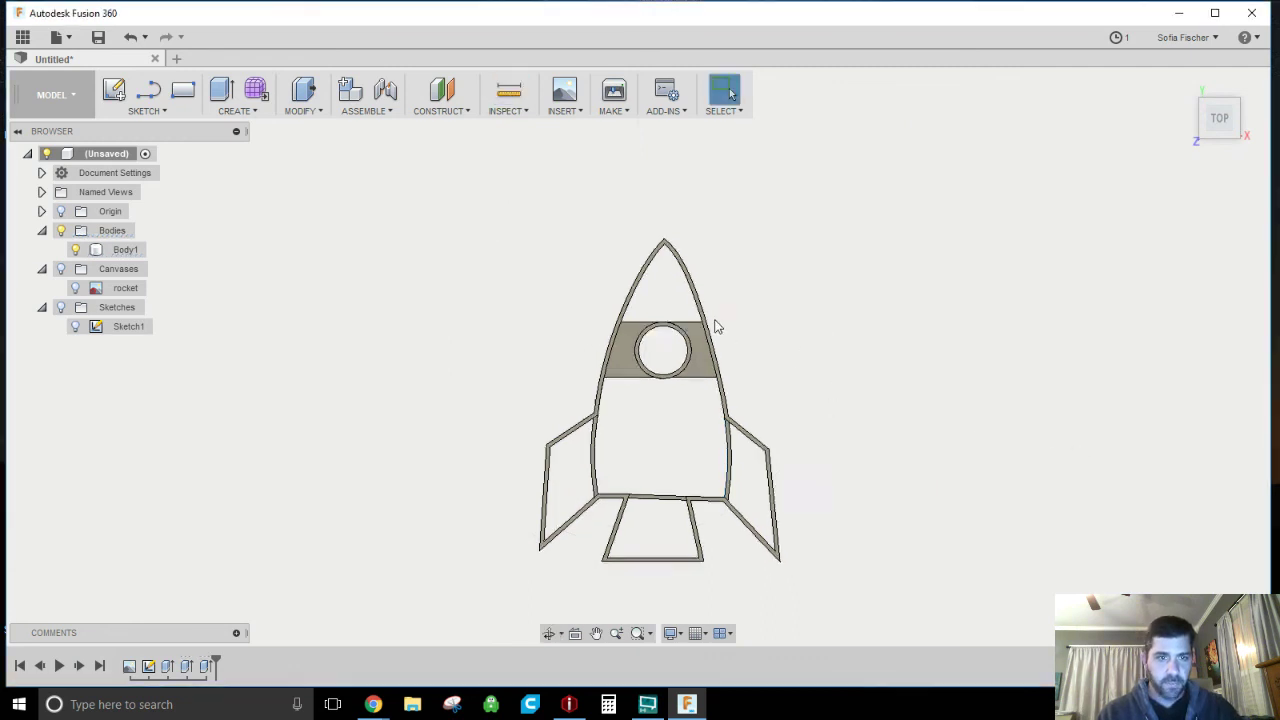
{"action": "scroll", "coordinate": [698, 350], "scroll_direction": "up", "scroll_amount": 4}
{"action": "scroll", "coordinate": [712, 360], "scroll_direction": "up", "scroll_amount": 1}
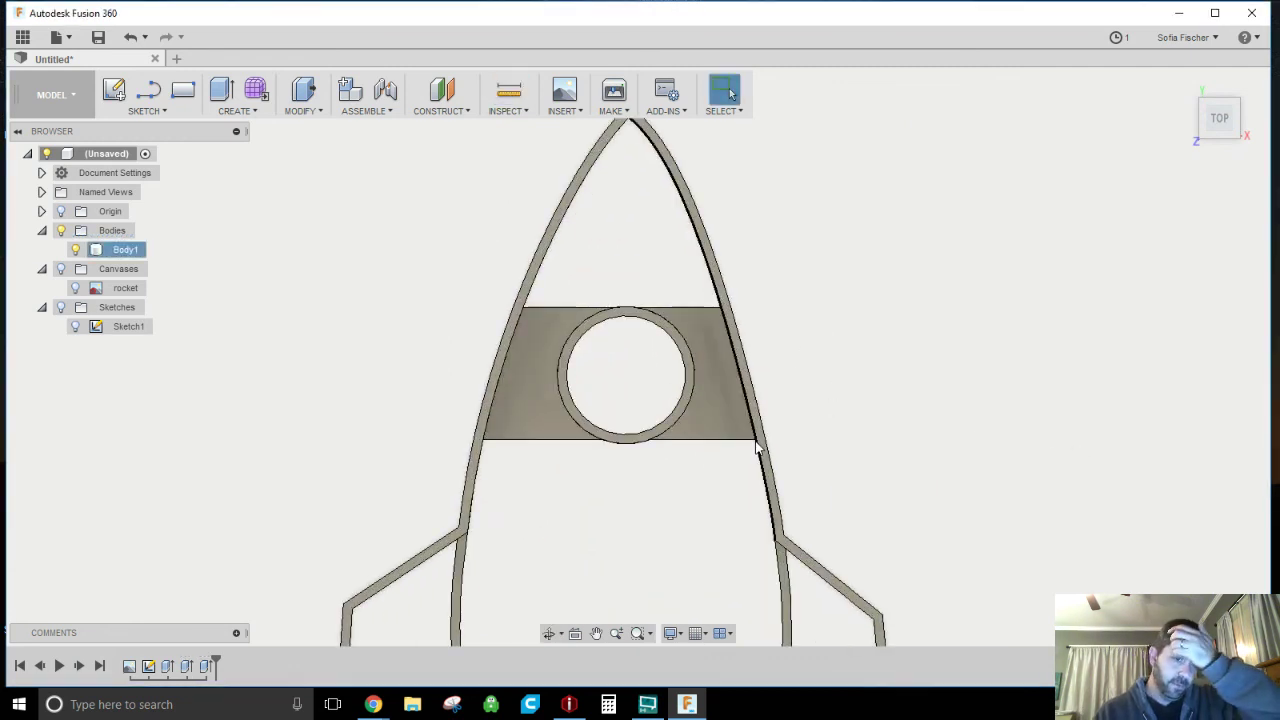
{"action": "scroll", "coordinate": [757, 440], "scroll_direction": "down", "scroll_amount": 3}
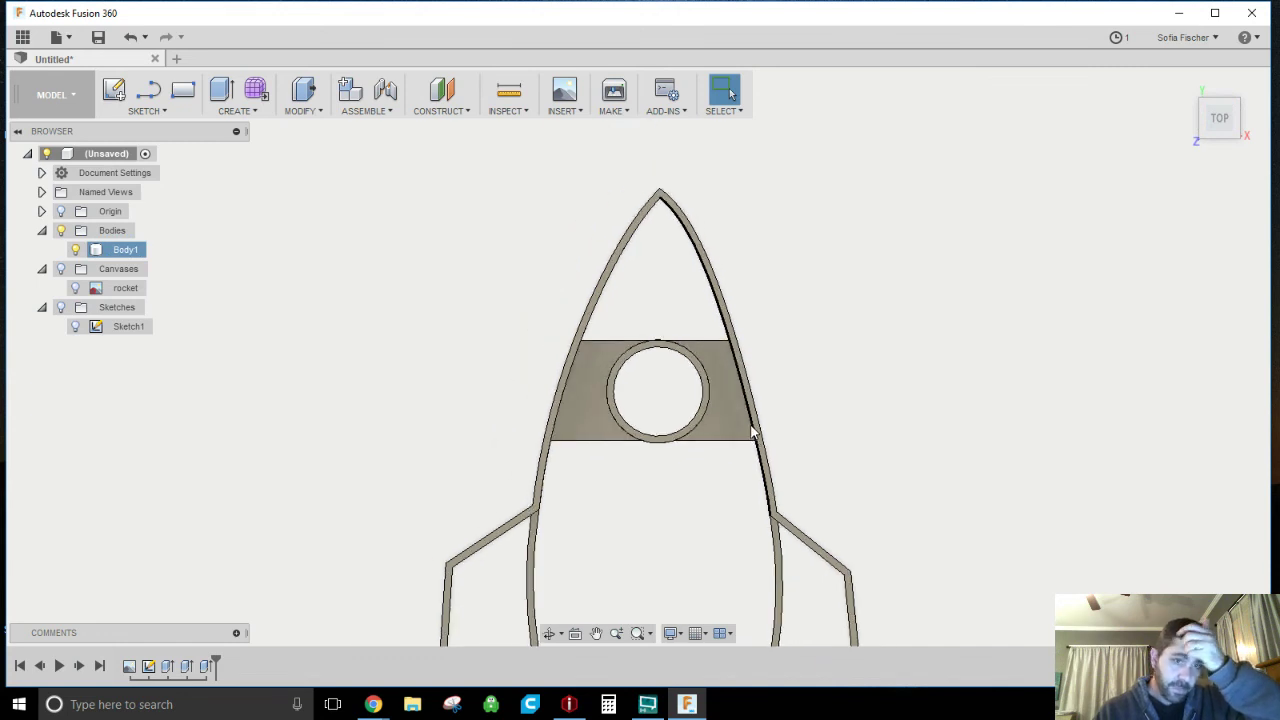
{"action": "left_click", "coordinate": [810, 456]}
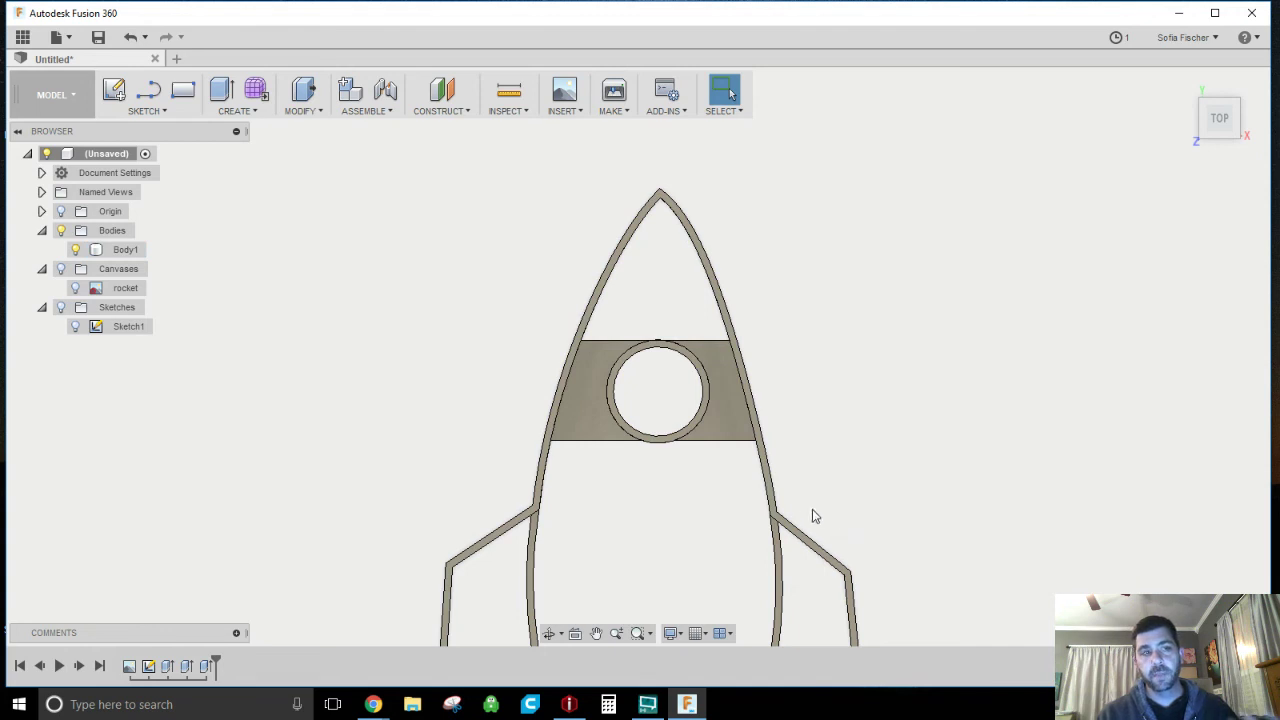
Step: Try to save the design under the name rocketcc
{"action": "left_click", "coordinate": [98, 37]}
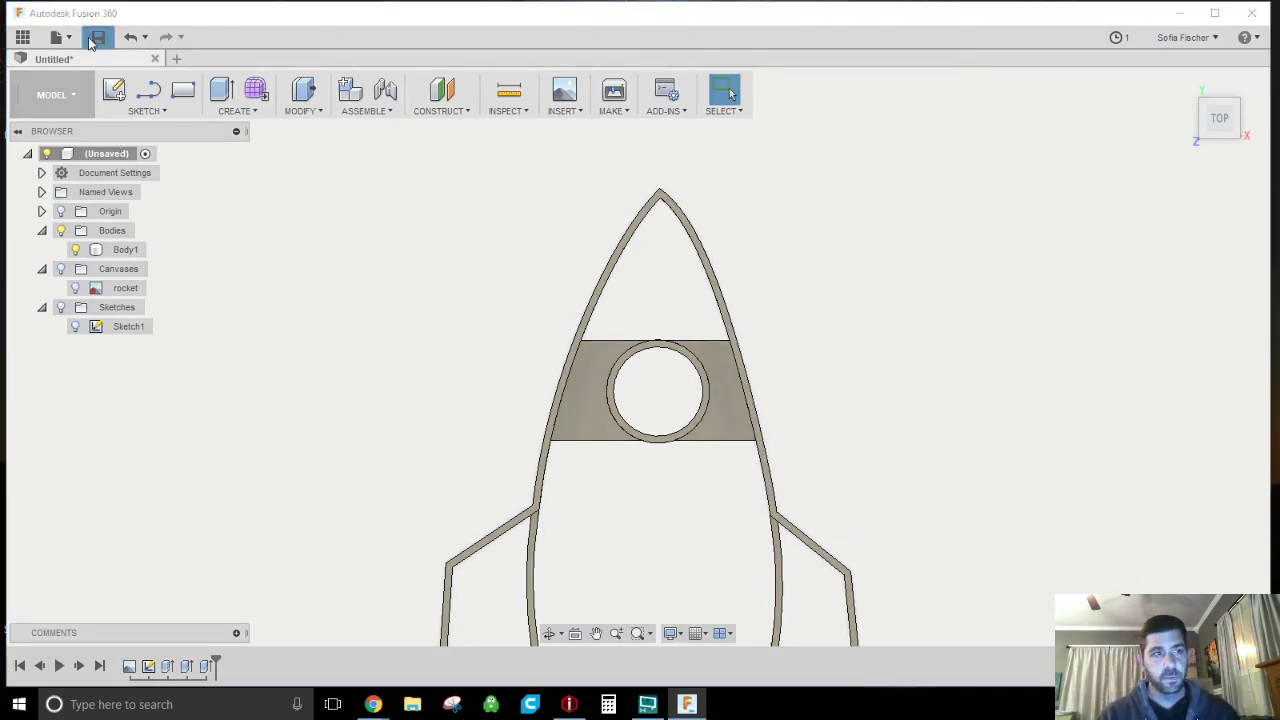
{"action": "type", "text": "rocketcc"}
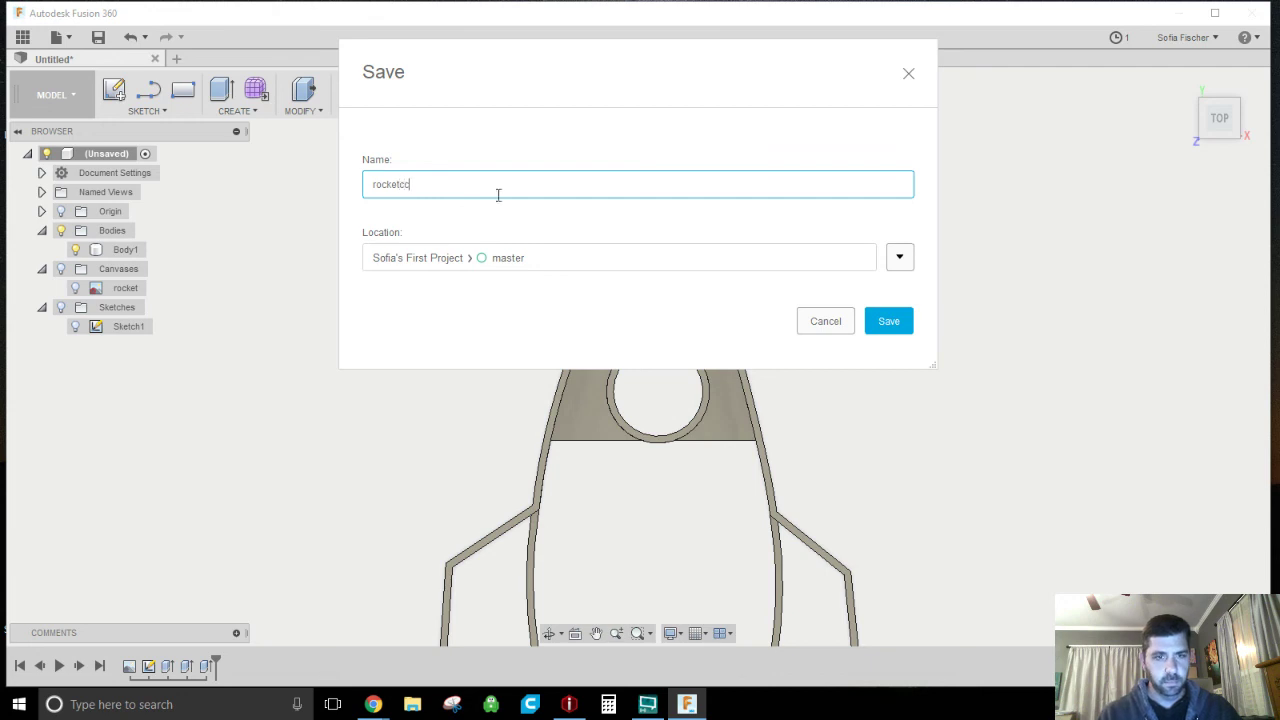
{"action": "left_click", "coordinate": [831, 321]}
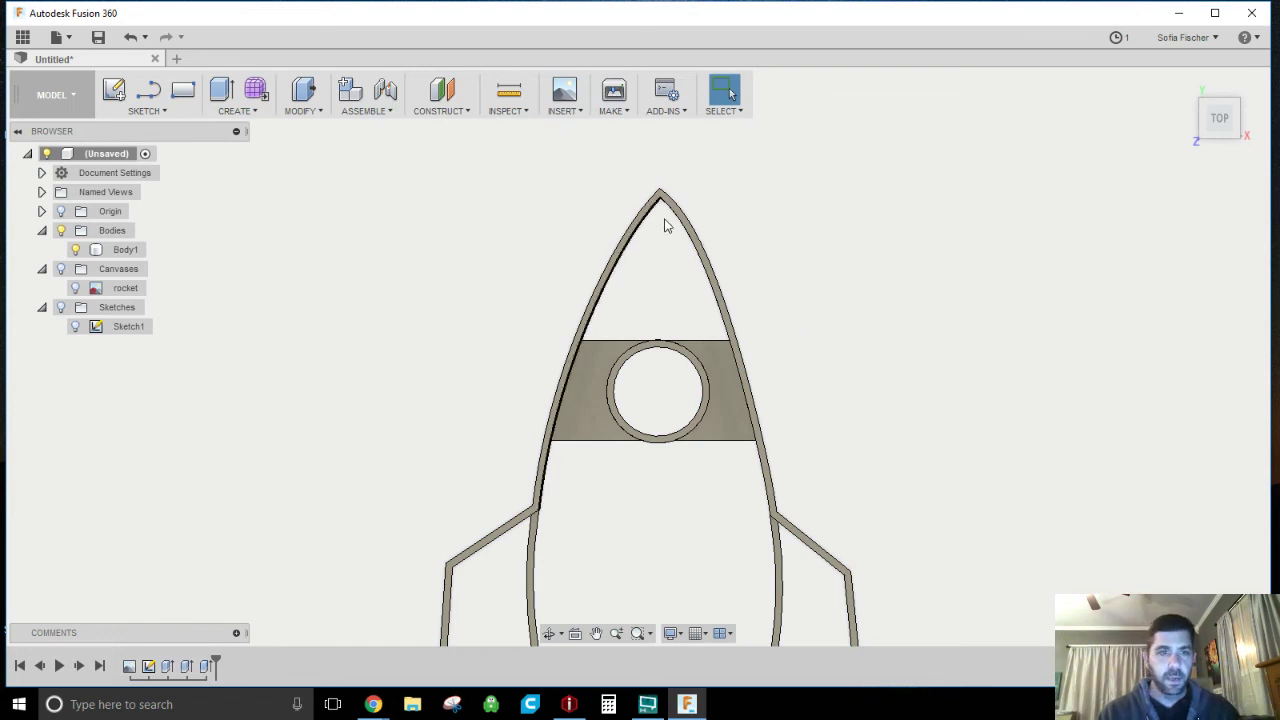
Step: Try to export Body1 as an STL file for 3D printing with High refinement and the mesh preview on
{"action": "left_click", "coordinate": [614, 93]}
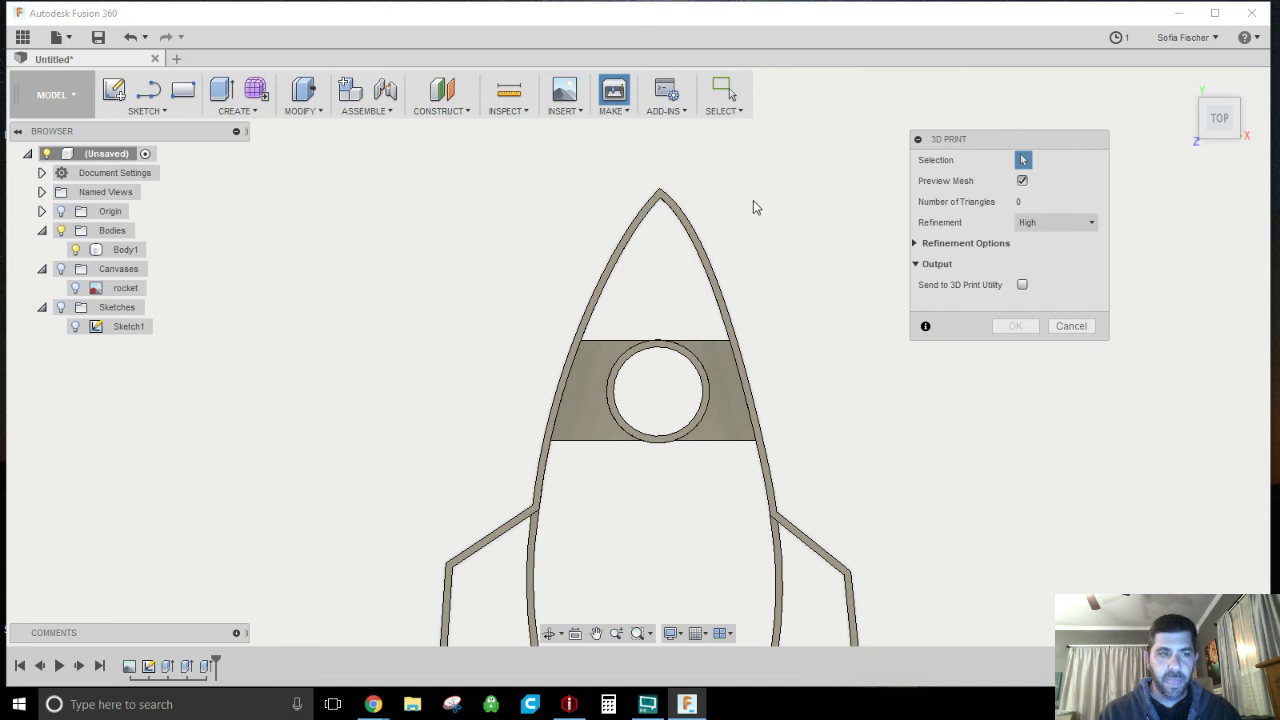
{"action": "left_click", "coordinate": [145, 249]}
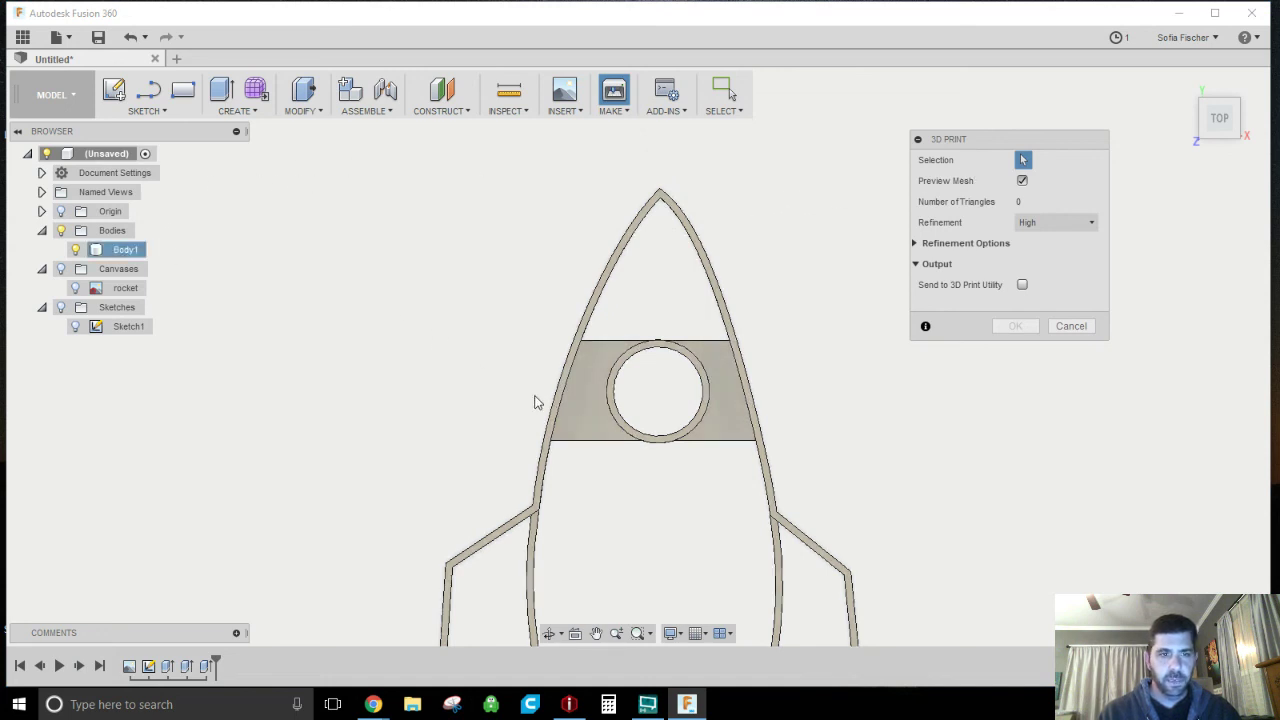
{"action": "left_click", "coordinate": [392, 348]}
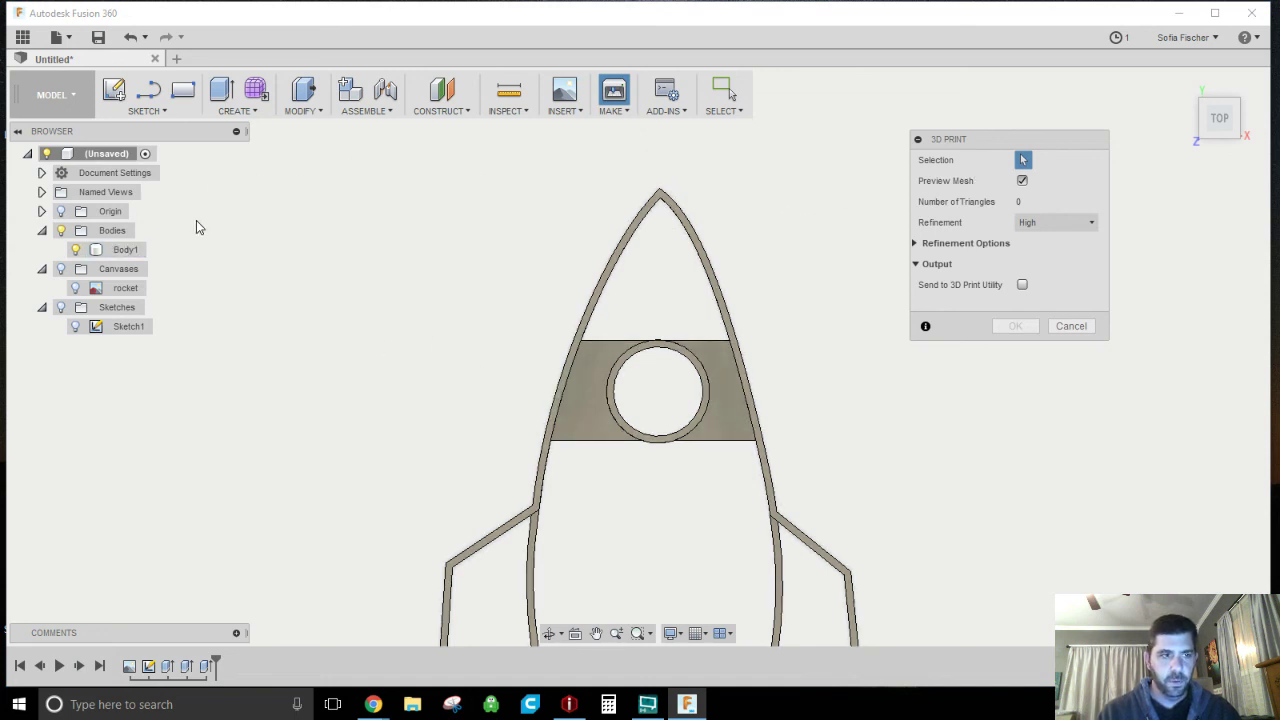
{"action": "left_click", "coordinate": [128, 252]}
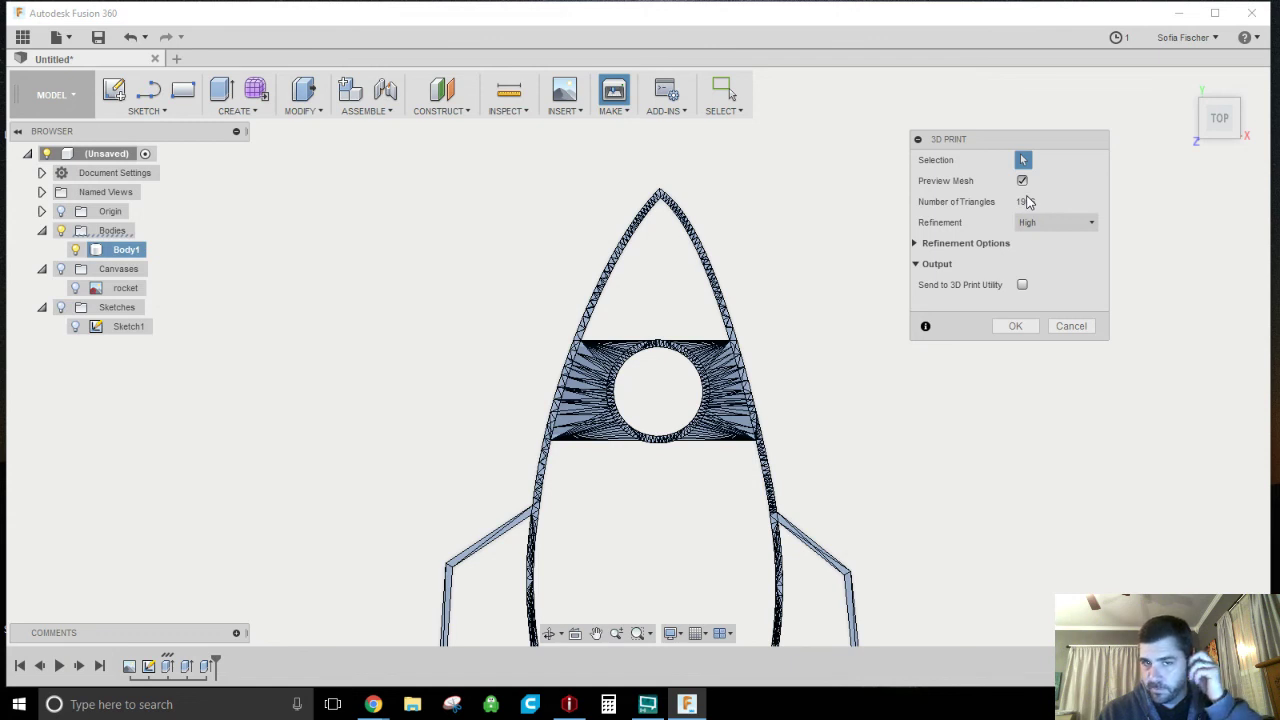
{"action": "left_click", "coordinate": [1055, 223]}
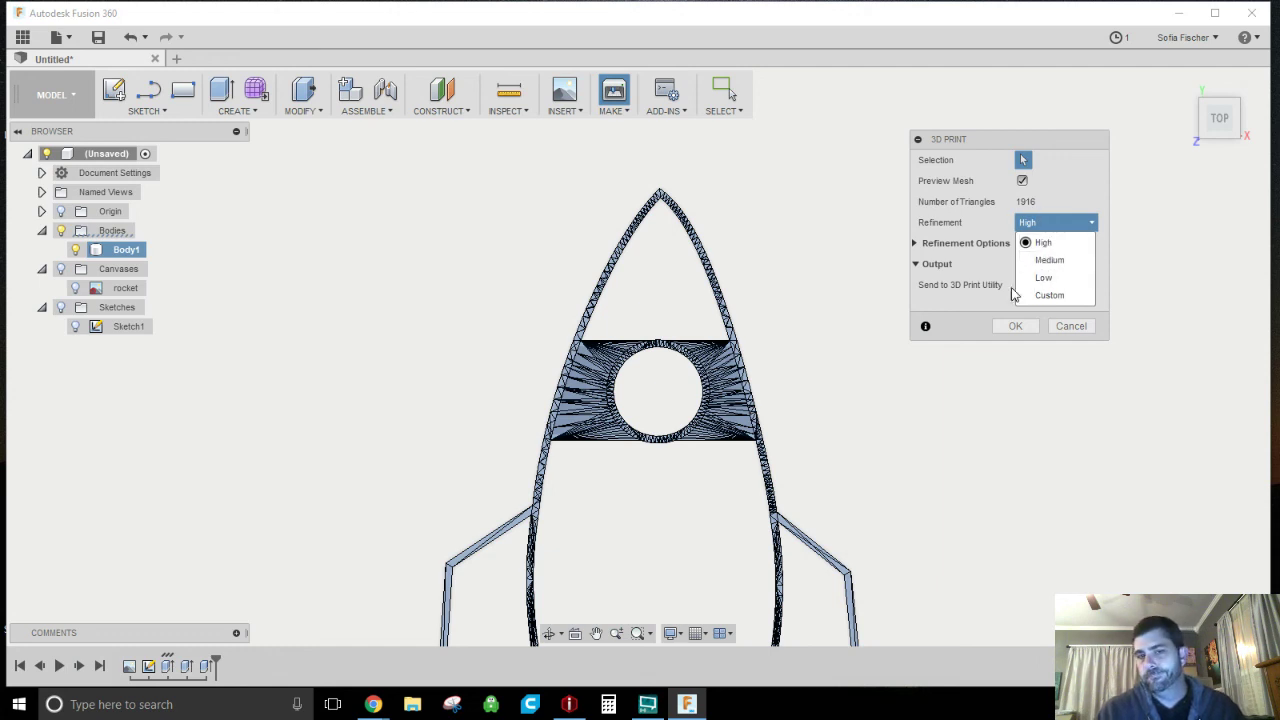
{"action": "left_click", "coordinate": [982, 267]}
{"action": "left_click", "coordinate": [982, 267]}
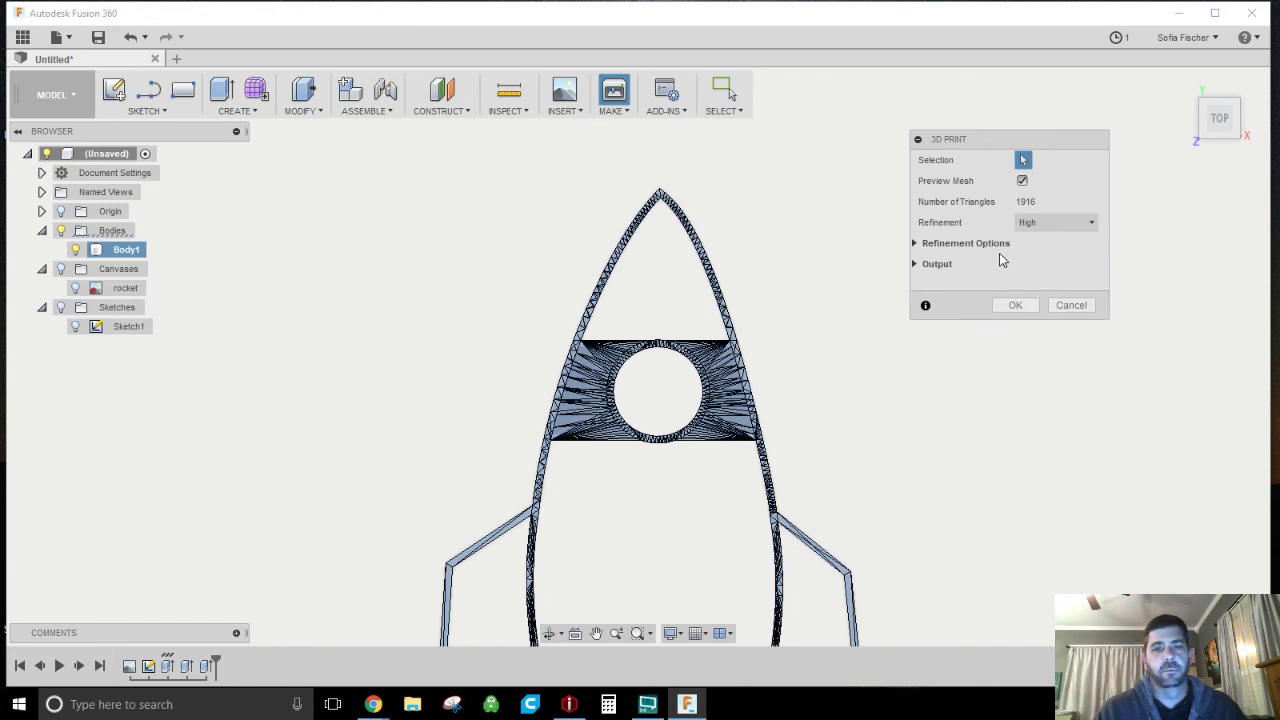
{"action": "left_click", "coordinate": [917, 264]}
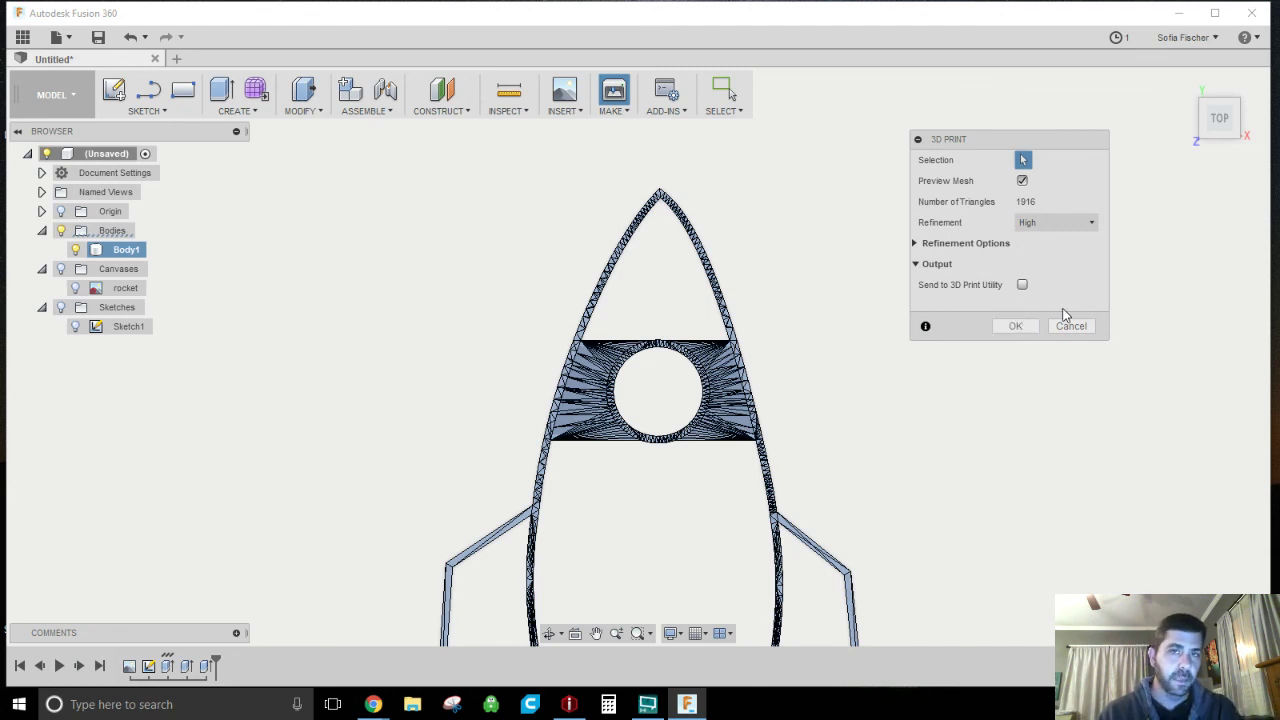
{"action": "left_click", "coordinate": [1025, 327]}
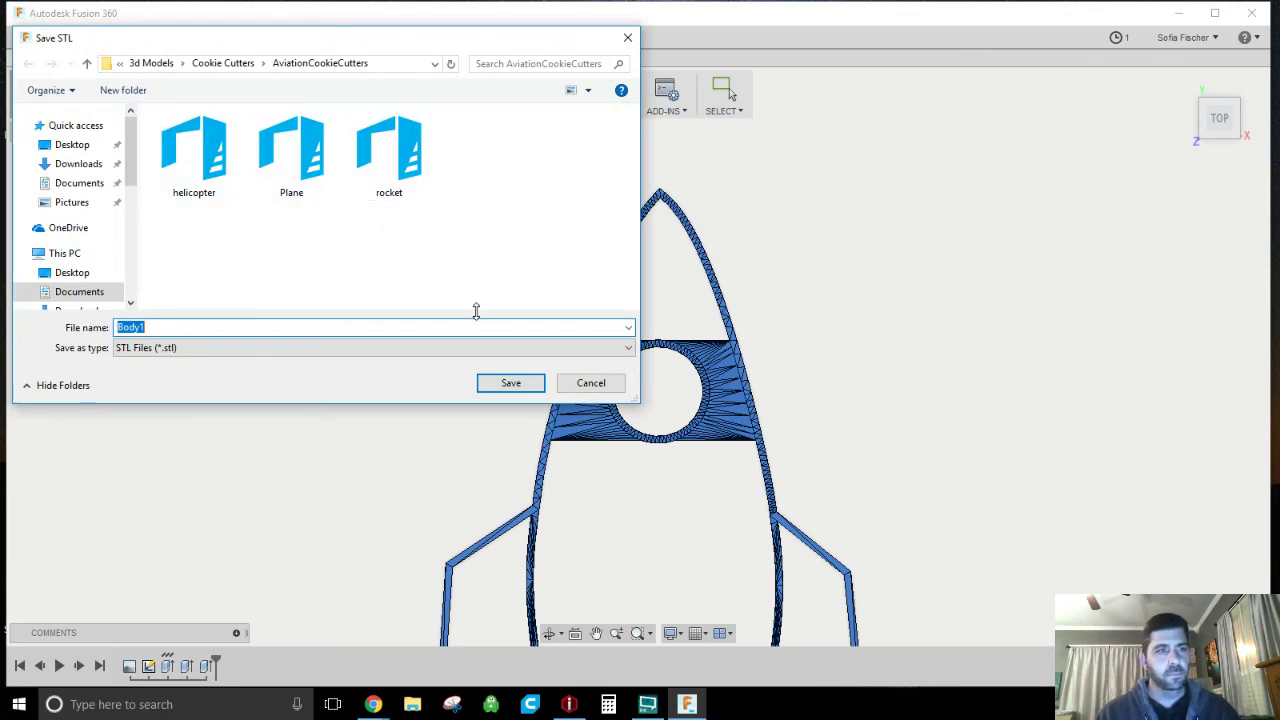
{"action": "left_click", "coordinate": [590, 383]}
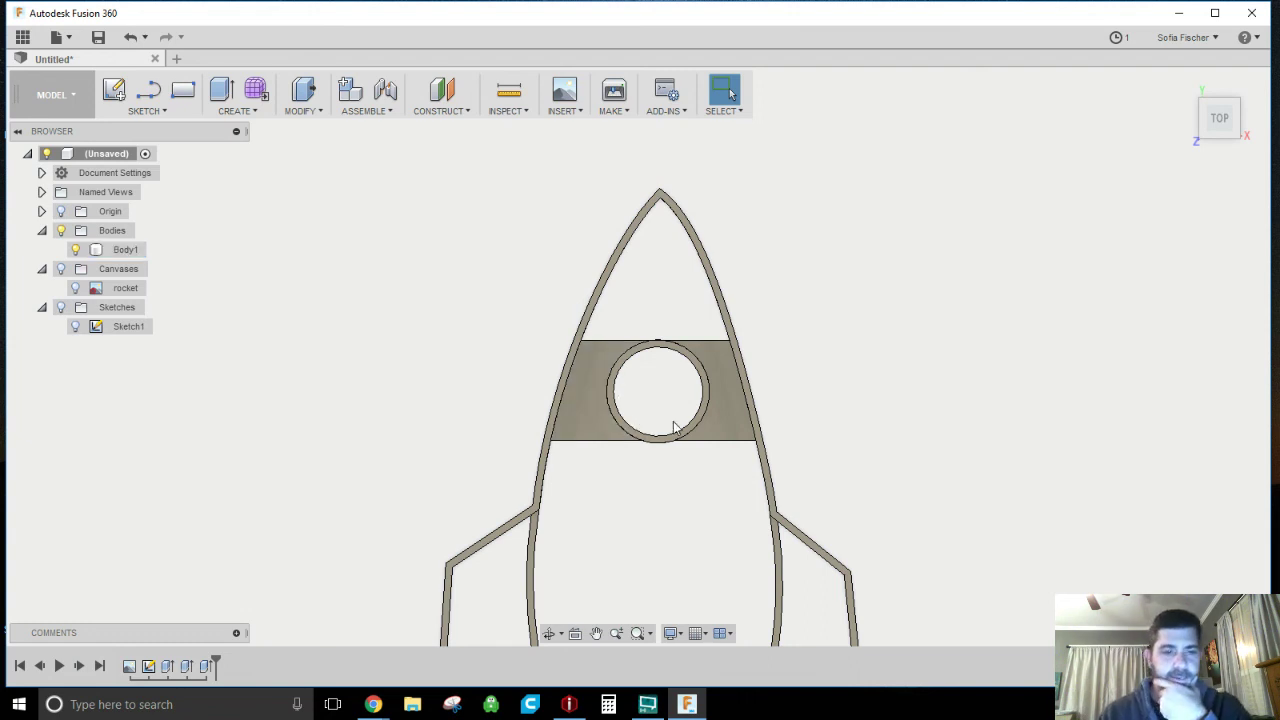
{"action": "scroll", "coordinate": [866, 481], "scroll_direction": "down", "scroll_amount": 4}
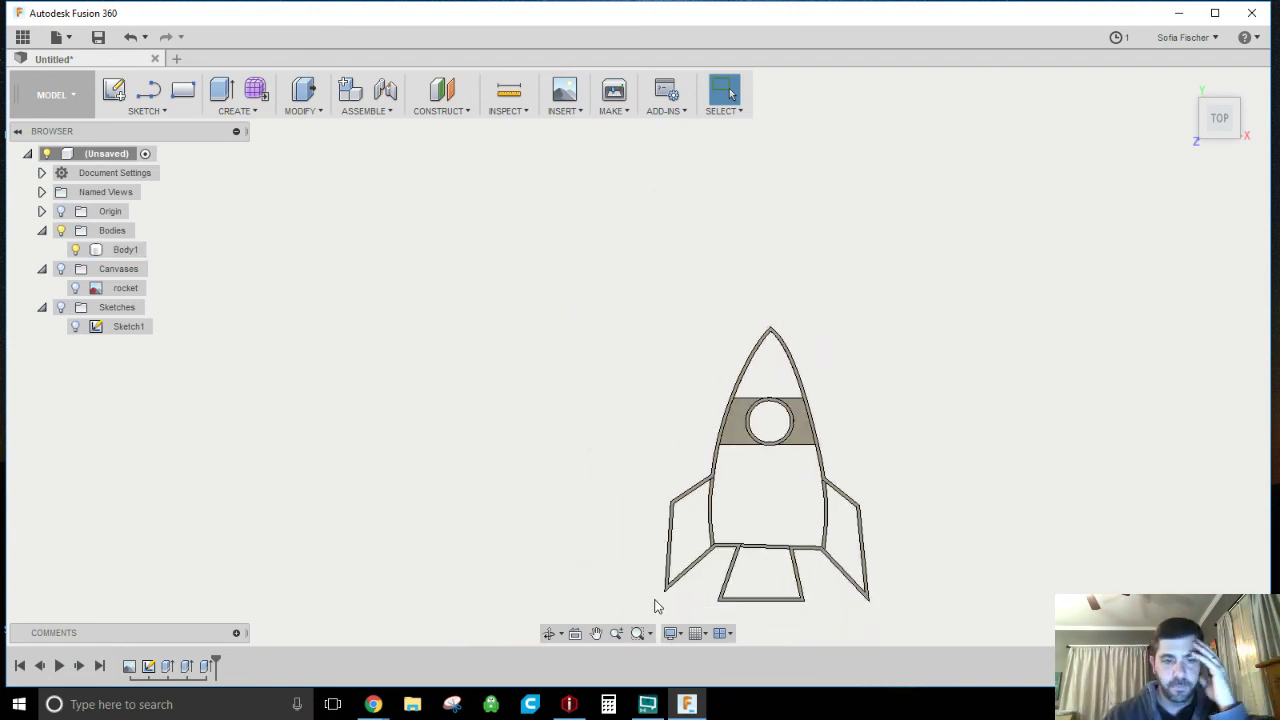
{"action": "left_click", "coordinate": [569, 704]}
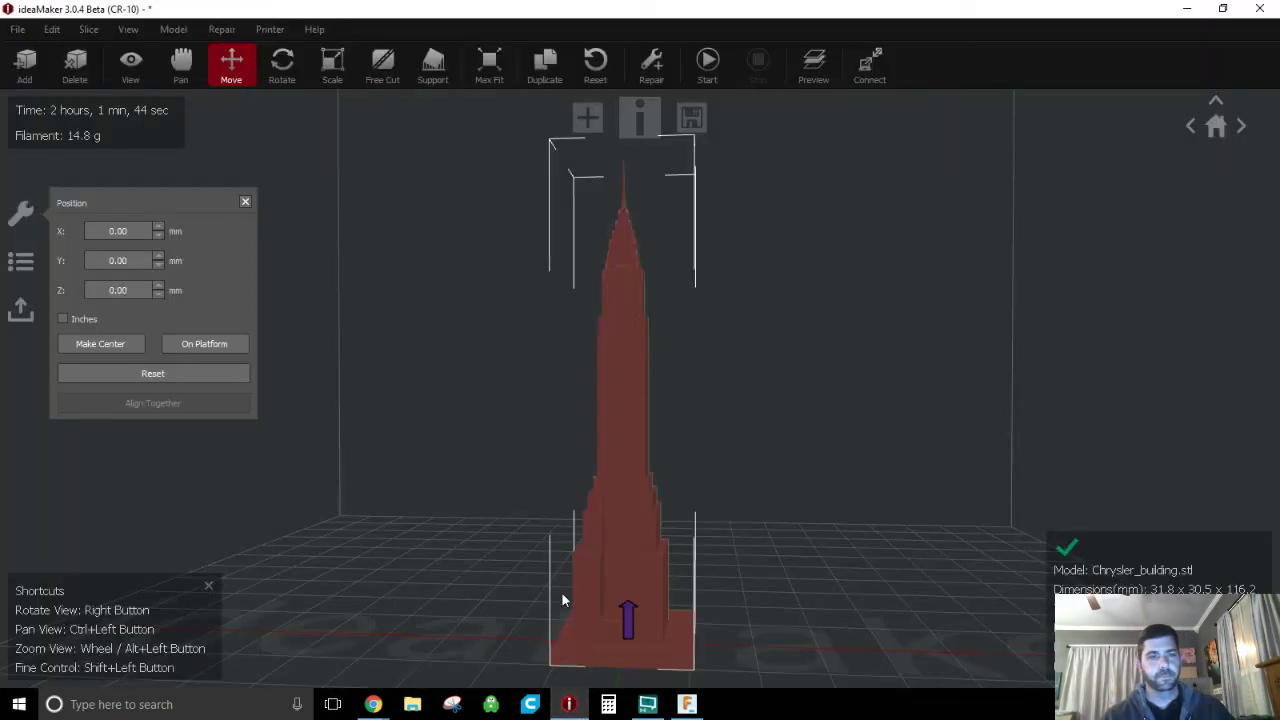
{"action": "left_click", "coordinate": [1185, 8]}
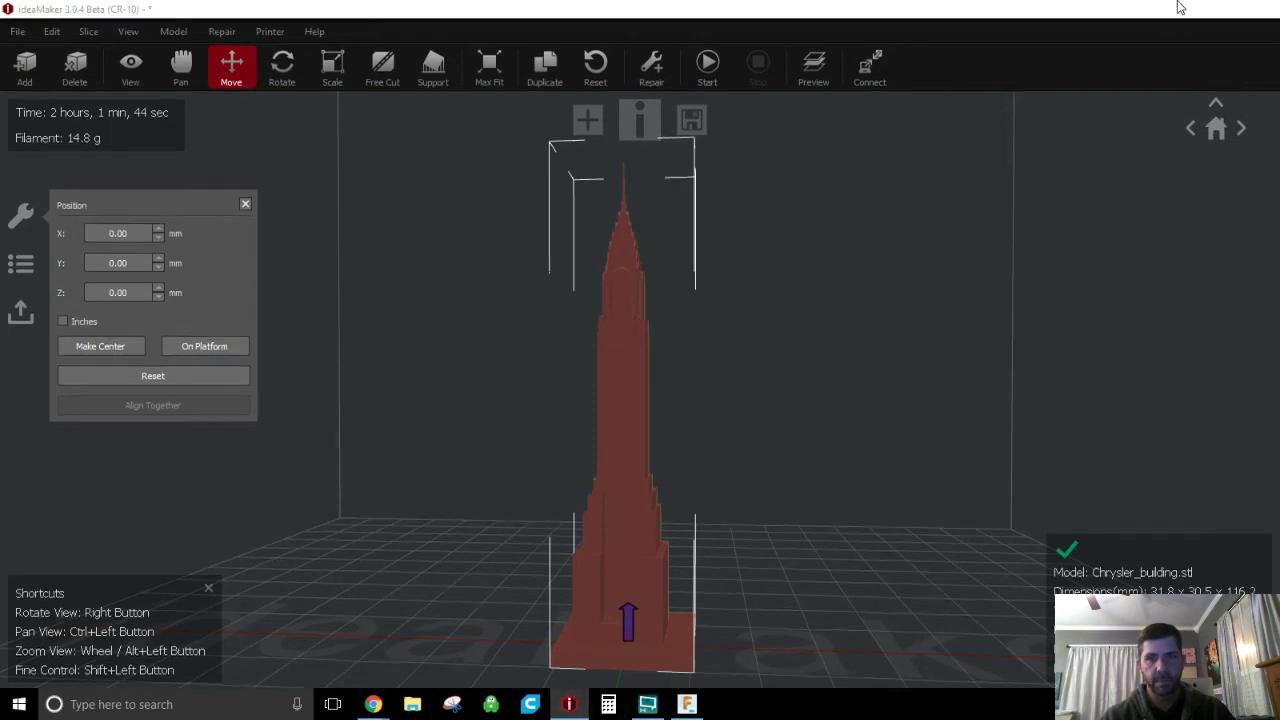
{"action": "left_click", "coordinate": [647, 704]}
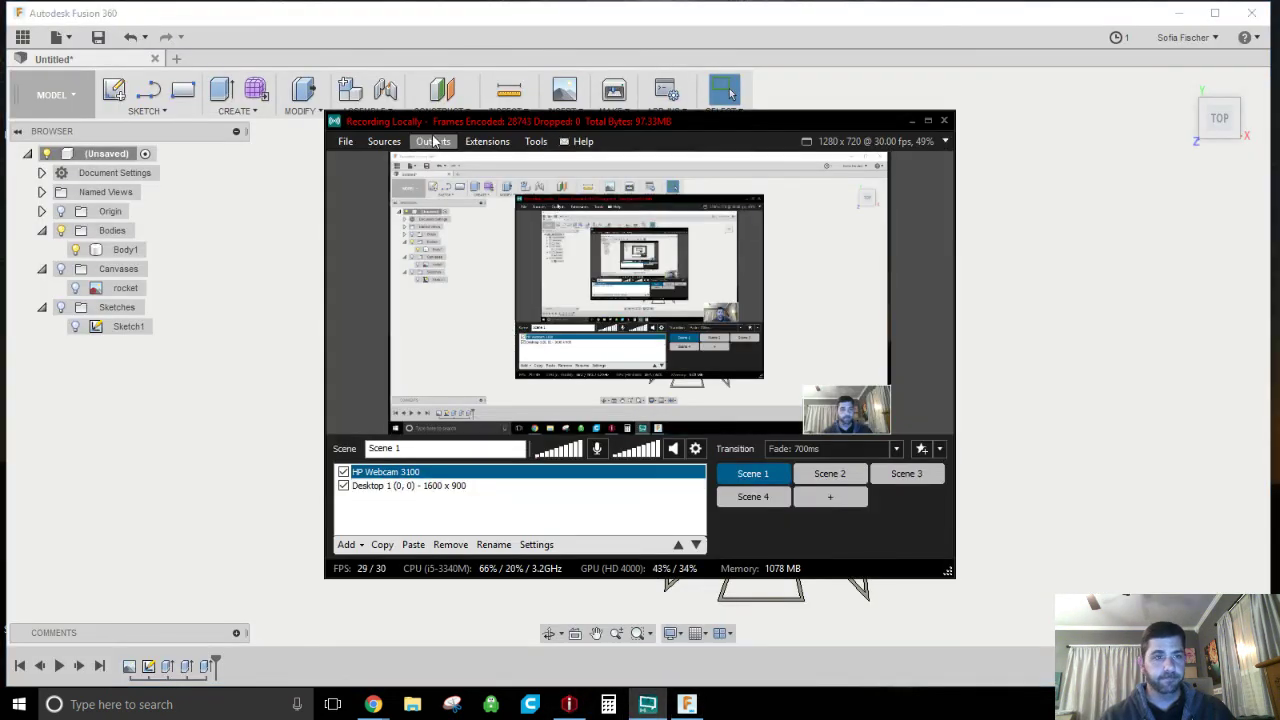